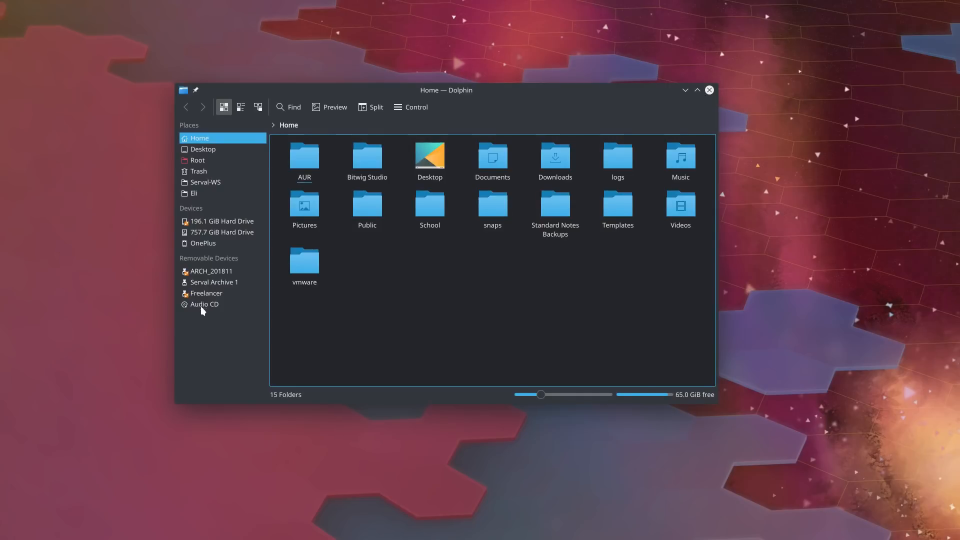
- Open the Audio CD in the file manager and look through its WAV tracks and the CDA folder
click(210, 303)
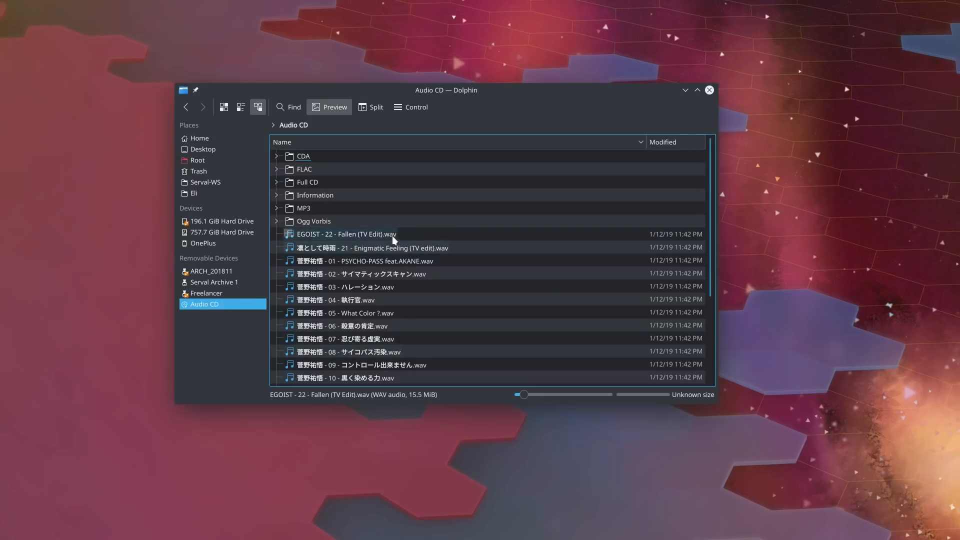
scroll(529, 245, down, 3)
scroll(525, 262, up, 3)
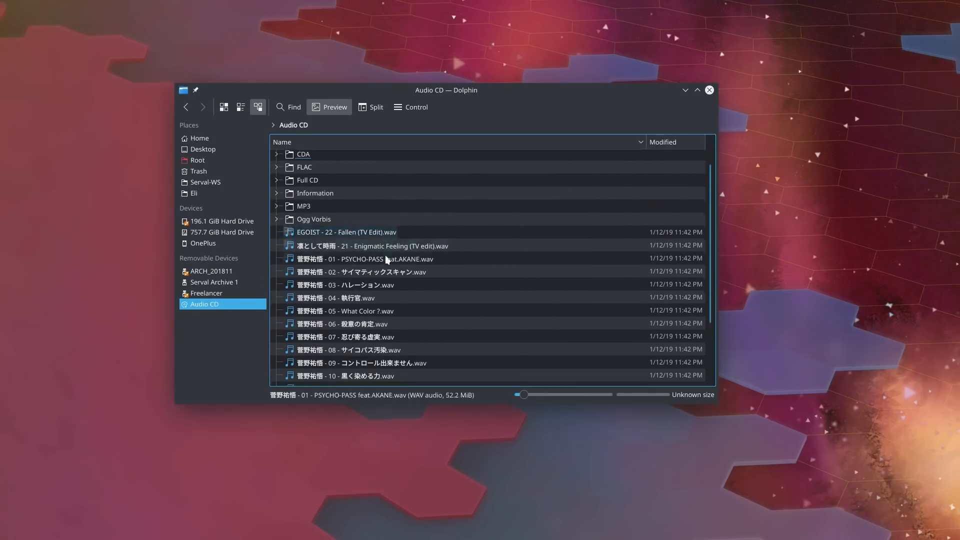
scroll(385, 255, down, 3)
scroll(395, 261, up, 3)
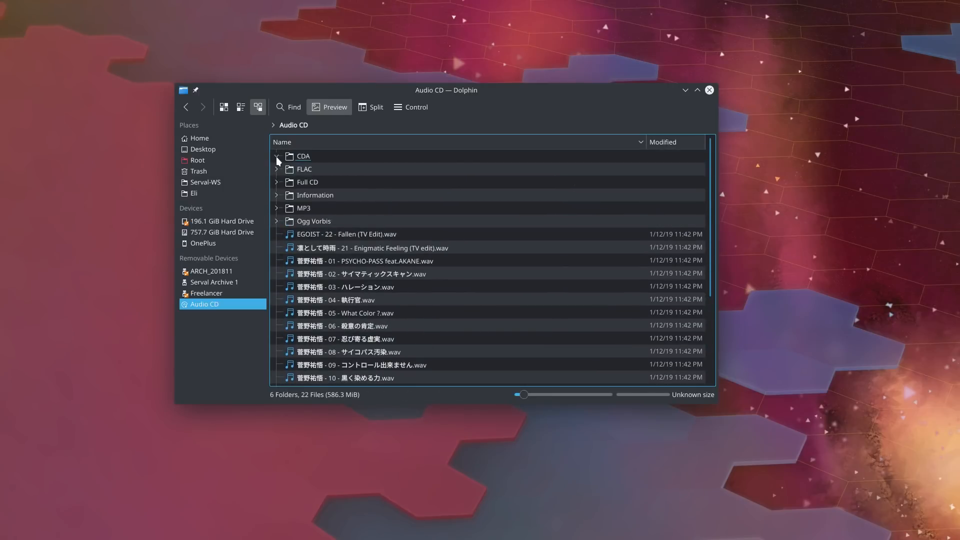
scroll(364, 299, down, 10)
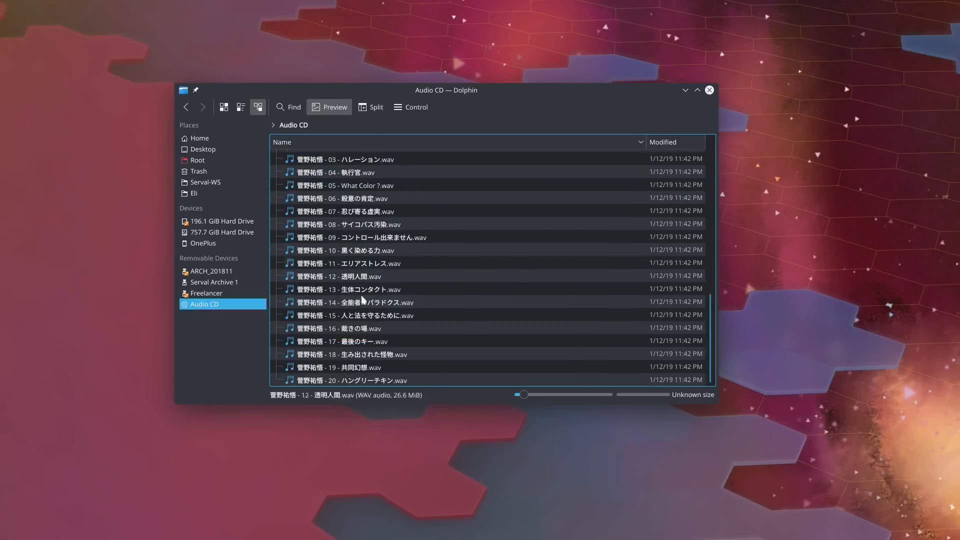
scroll(363, 299, up, 15)
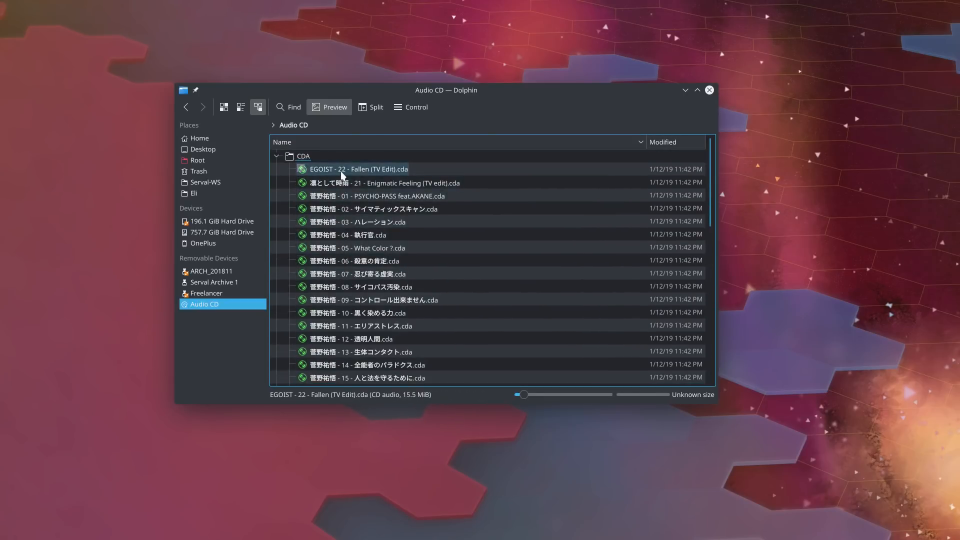
scroll(330, 210, down, 5)
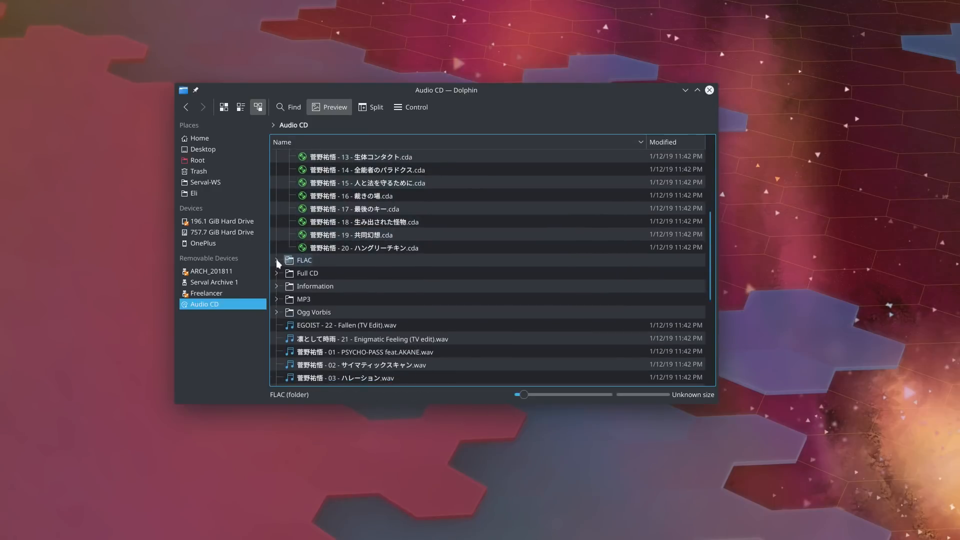
- Expand the CD's FLAC, MP3, Ogg Vorbis and Information folders and look through the track files
click(277, 260)
click(276, 299)
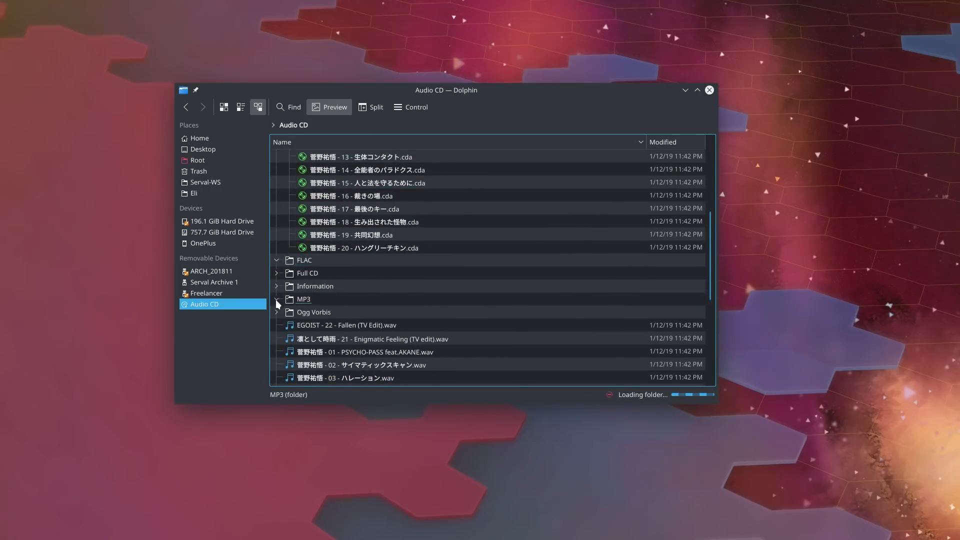
click(276, 312)
scroll(480, 291, down, 1)
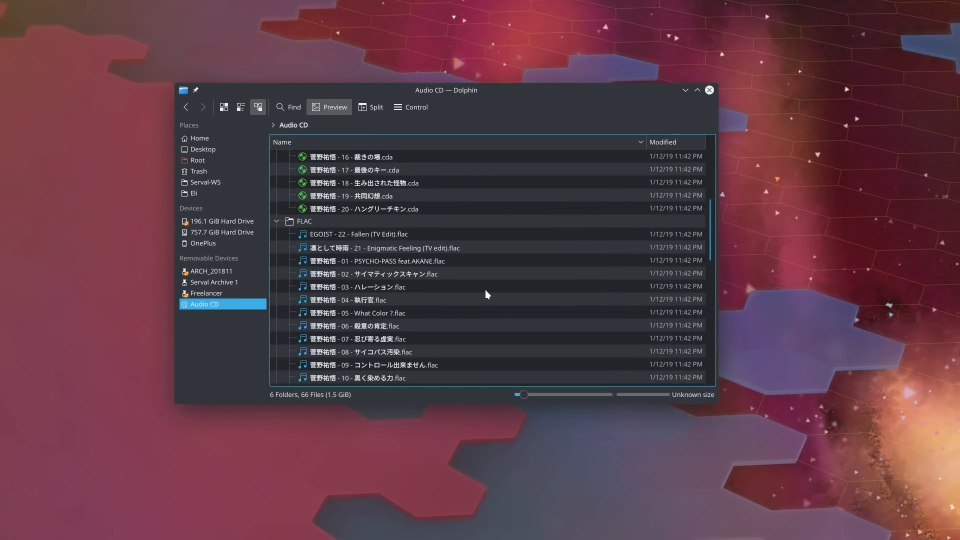
scroll(486, 285, down, 16)
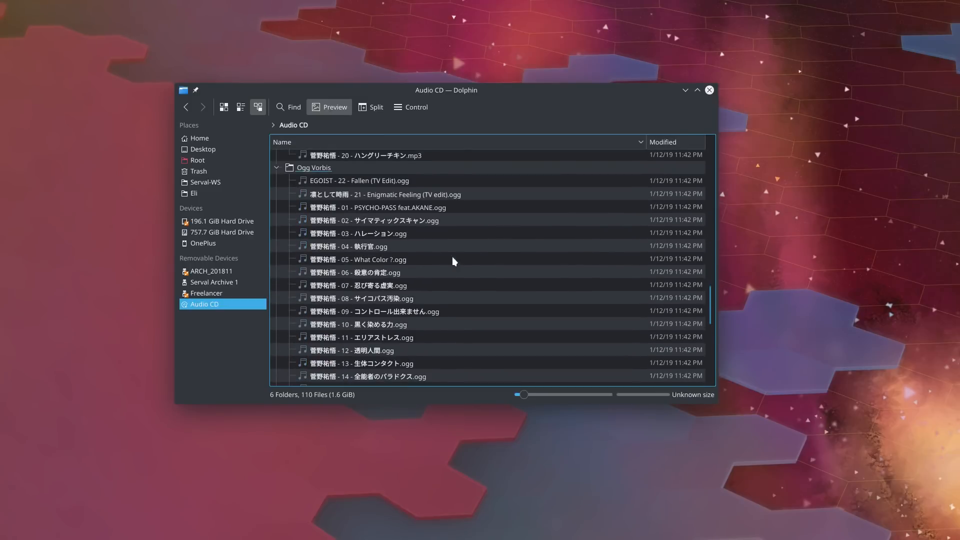
scroll(452, 258, down, 2)
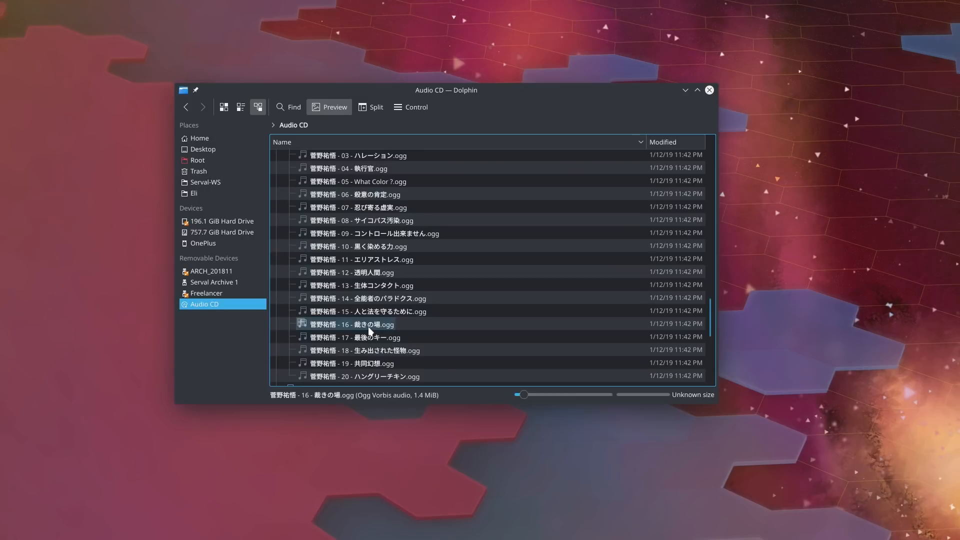
scroll(368, 326, up, 10)
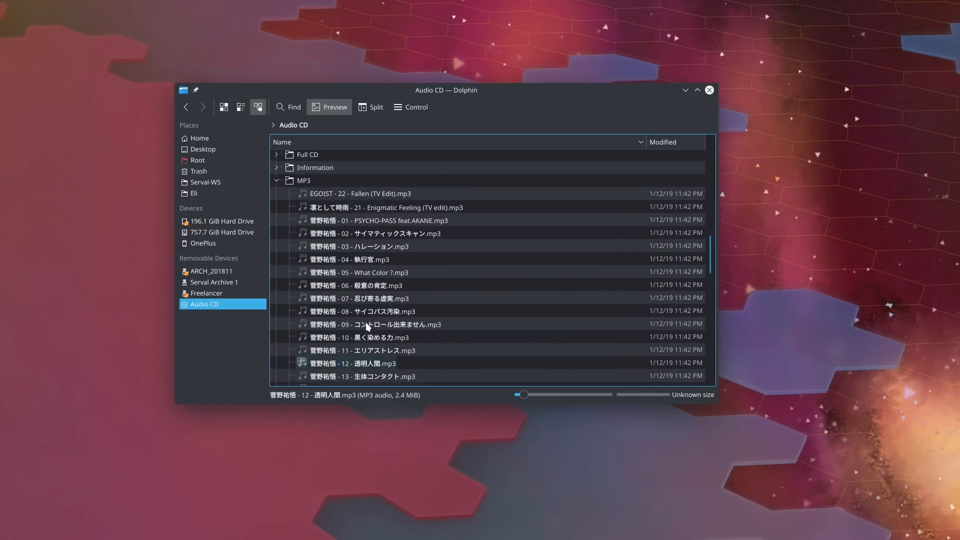
scroll(367, 326, up, 5)
scroll(367, 326, down, 2)
click(277, 284)
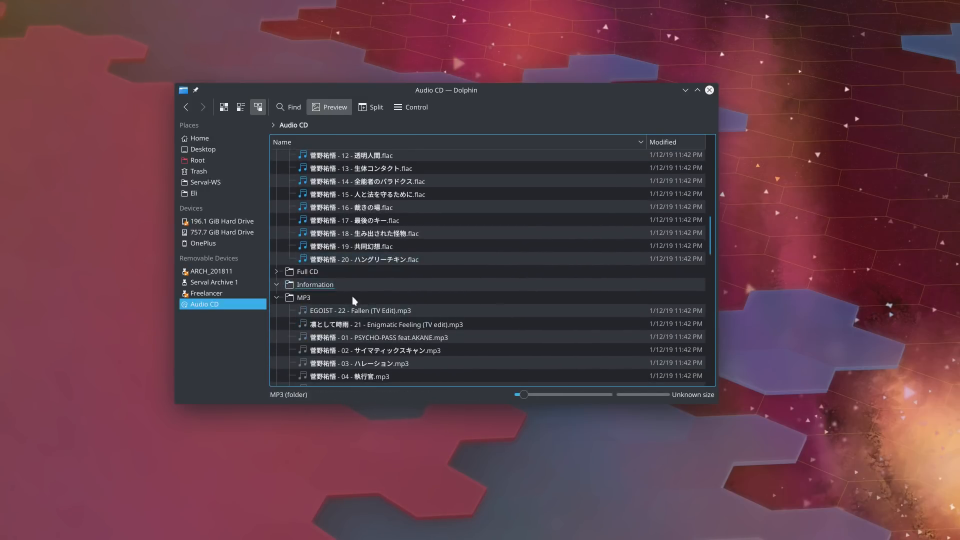
scroll(471, 306, down, 1)
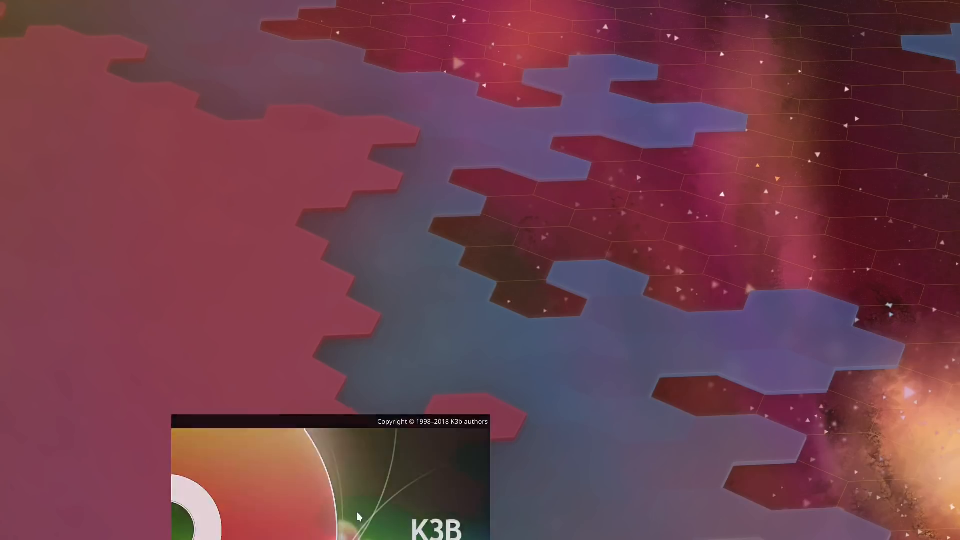
- Switch to K3b, enlarge its window and view the list of additional project actions
drag(400, 150, 537, 101)
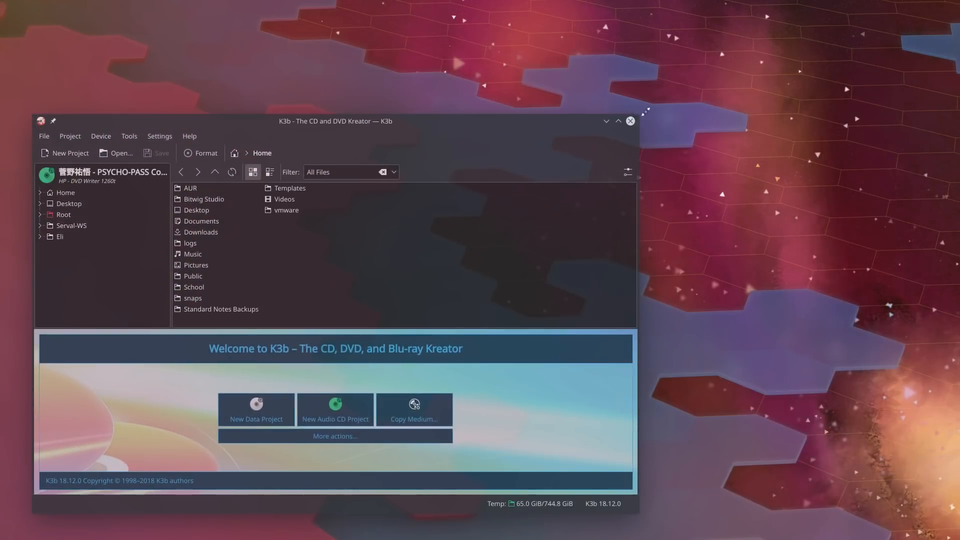
drag(645, 111, 925, 30)
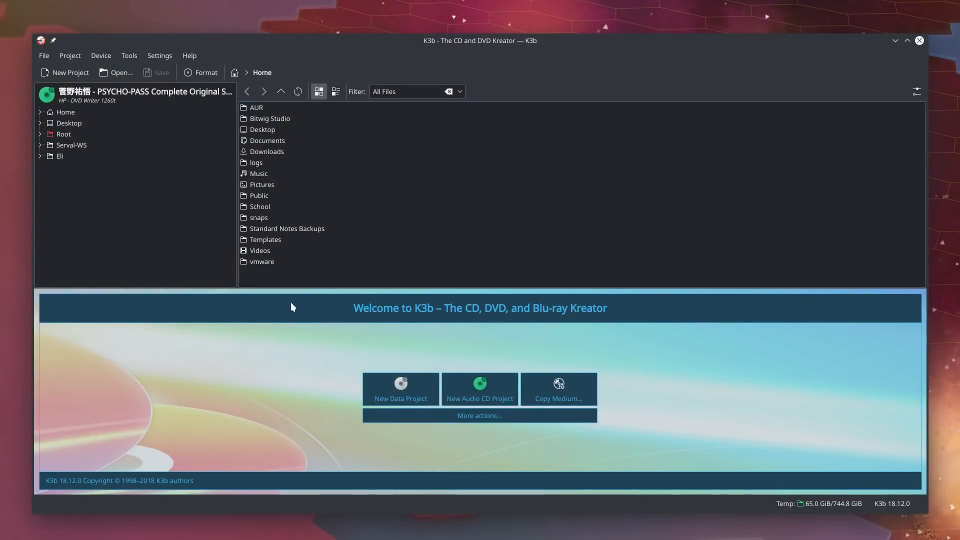
click(412, 416)
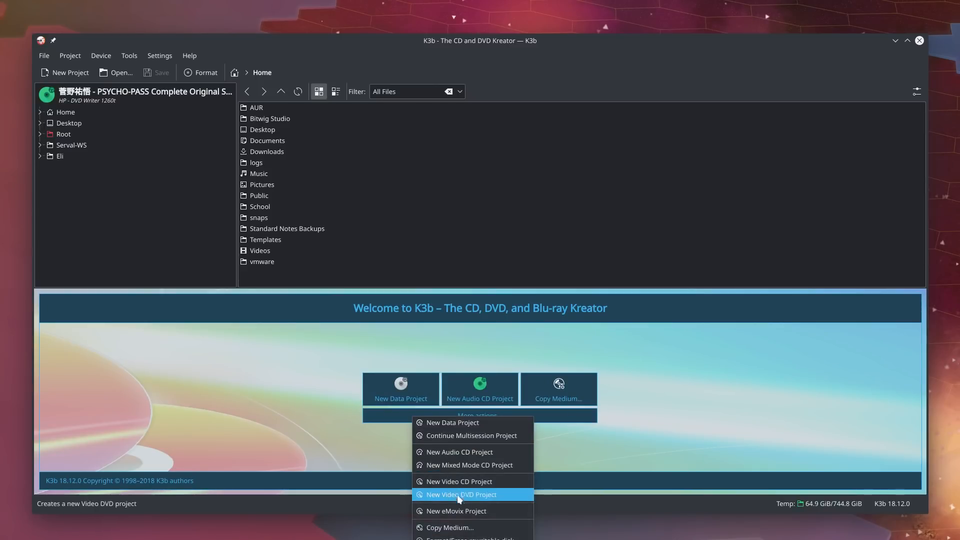
click(627, 502)
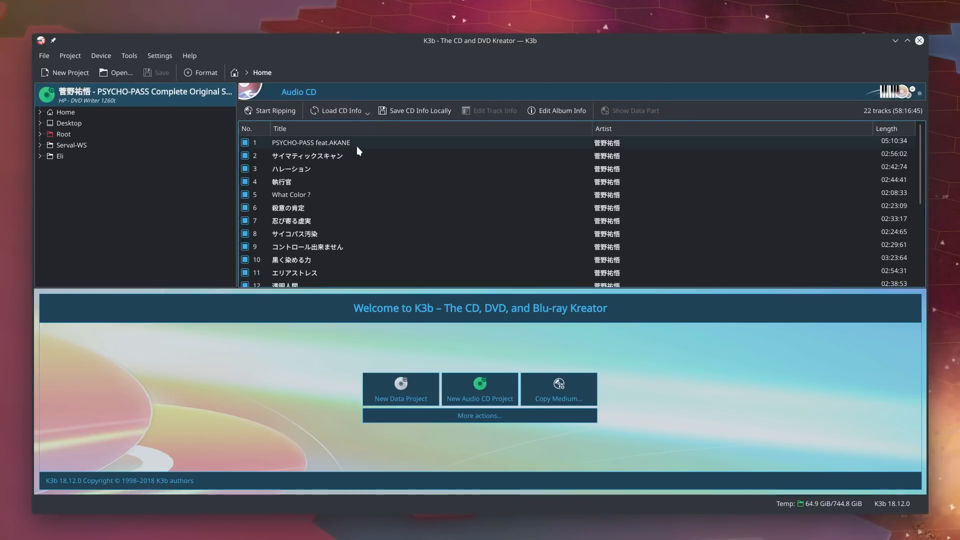
- Review the audio CD's track list in K3b and open the CD ripping settings for all tracks
scroll(365, 200, down, 4)
scroll(365, 206, up, 4)
scroll(357, 202, down, 4)
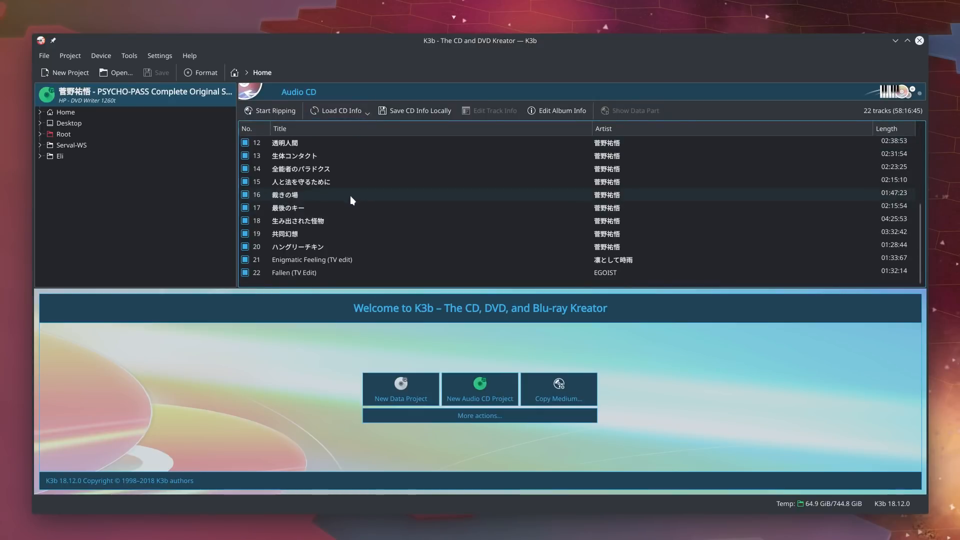
scroll(348, 190, up, 4)
click(255, 110)
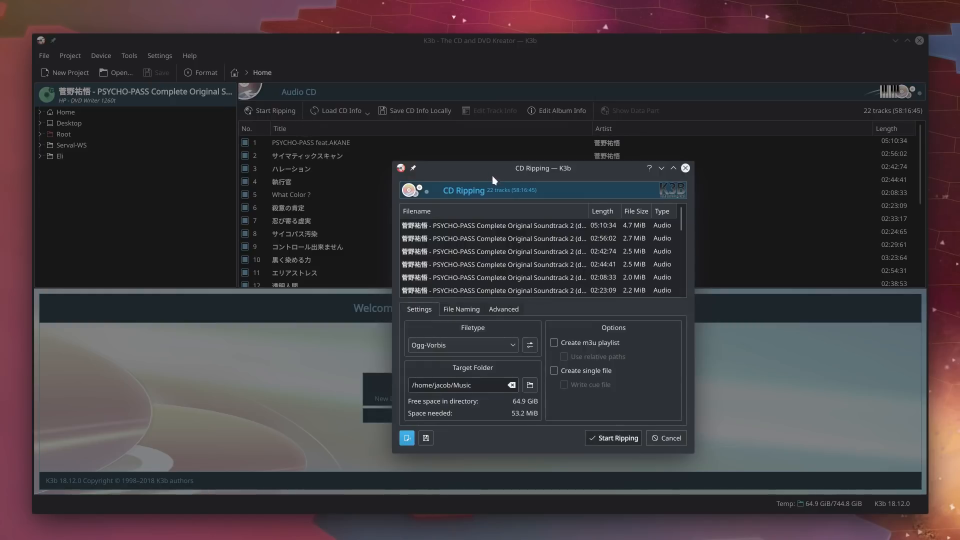
drag(492, 176, 410, 124)
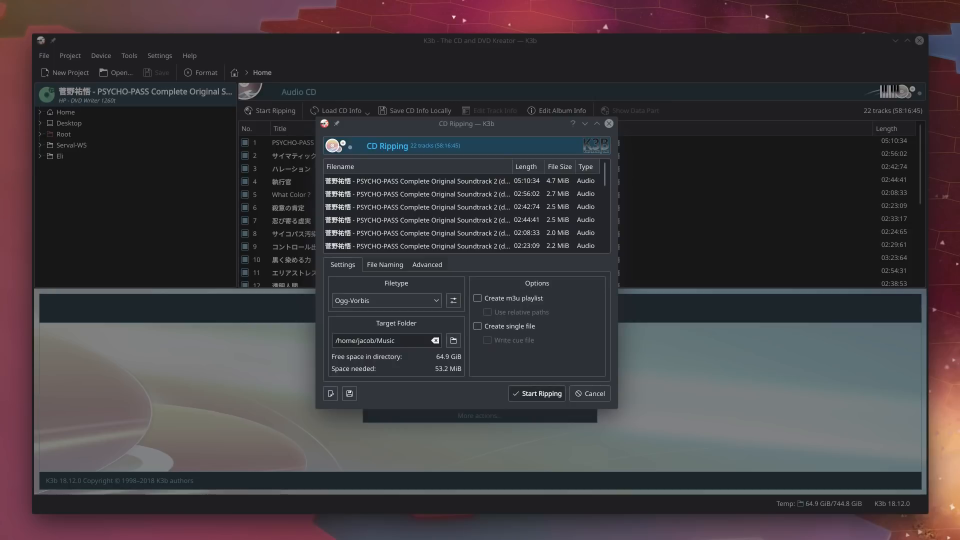
- Switch to Dolphin and create a folder named Tutorial inside the Music folder
drag(152, 539, 509, 126)
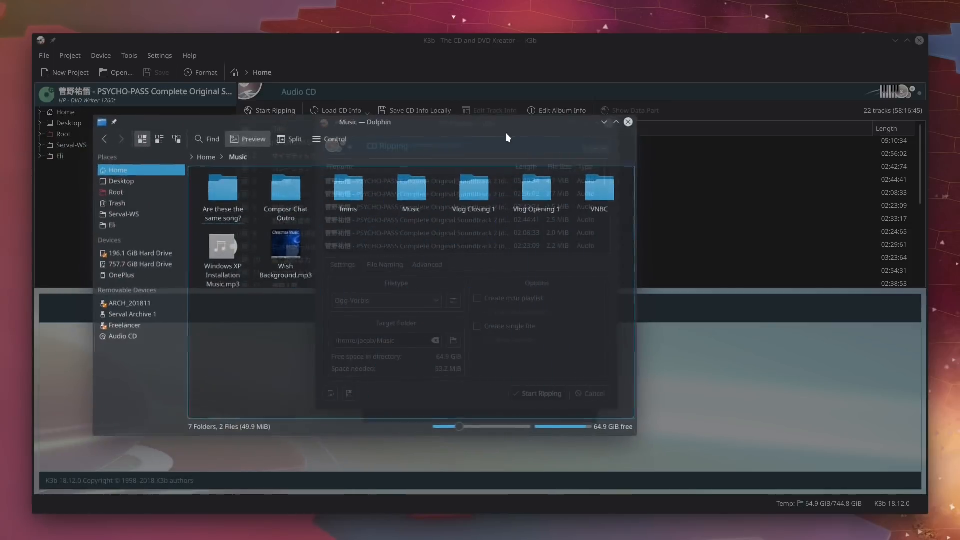
right_click(427, 334)
mouse_move(457, 343)
click(680, 339)
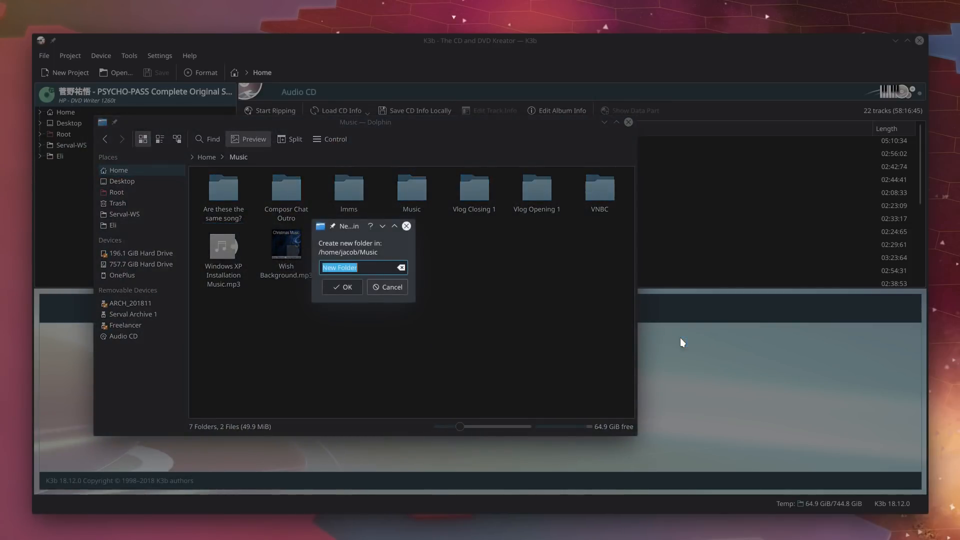
text(Tutorial)
key(Return)
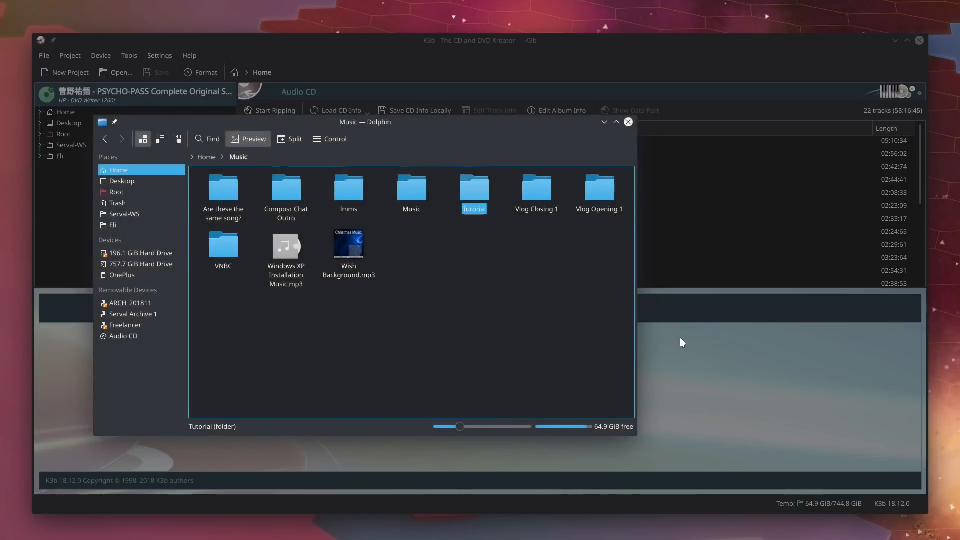
click(471, 195)
drag(479, 121, 510, 142)
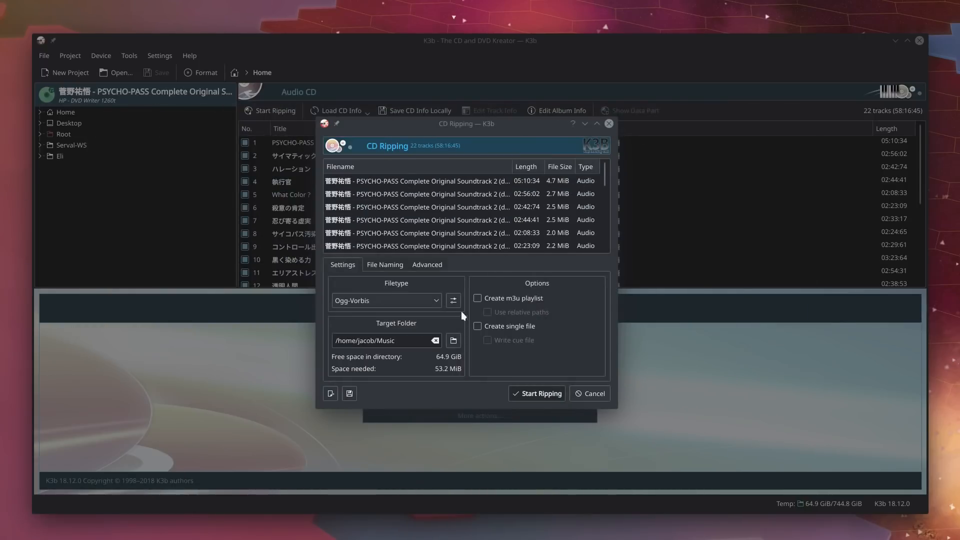
- Set the target folder in K3b's CD ripping settings to the Tutorial folder inside Music
click(408, 341)
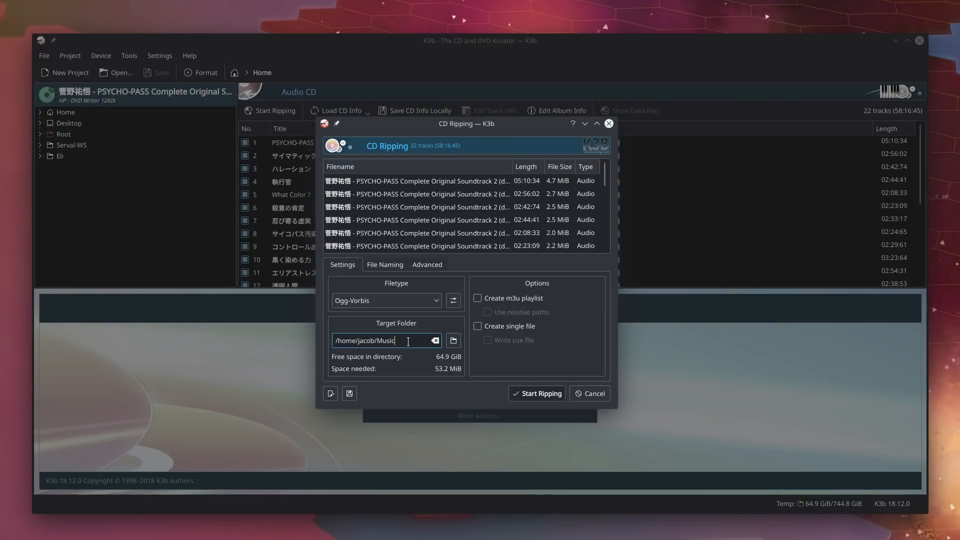
text(/Tutorial/)
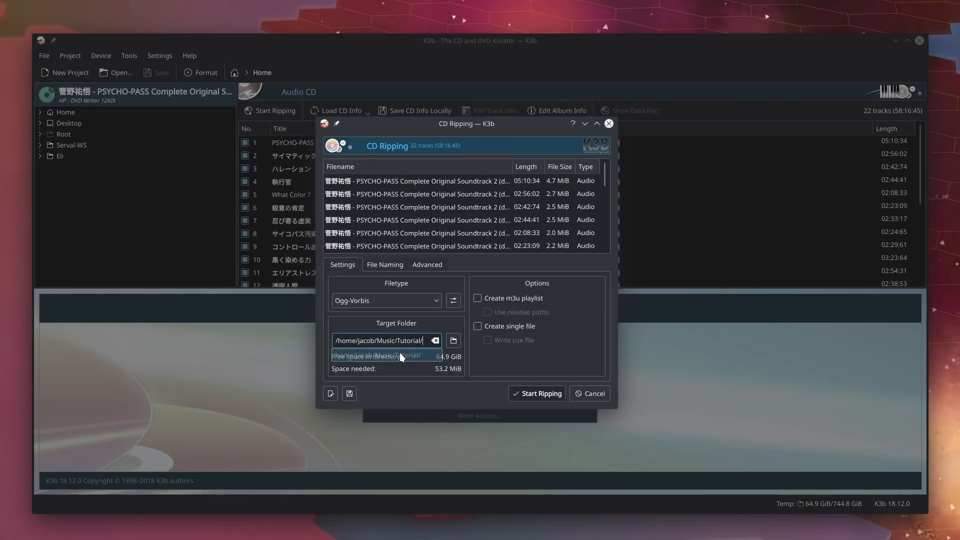
click(400, 354)
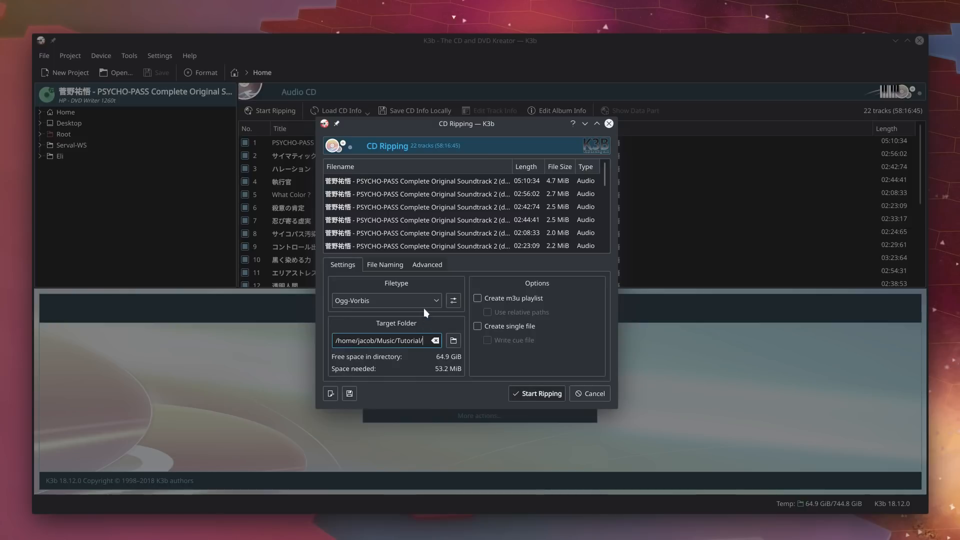
- Set the file type for the ripped tracks to Flac
click(424, 301)
scroll(407, 369, down, 8)
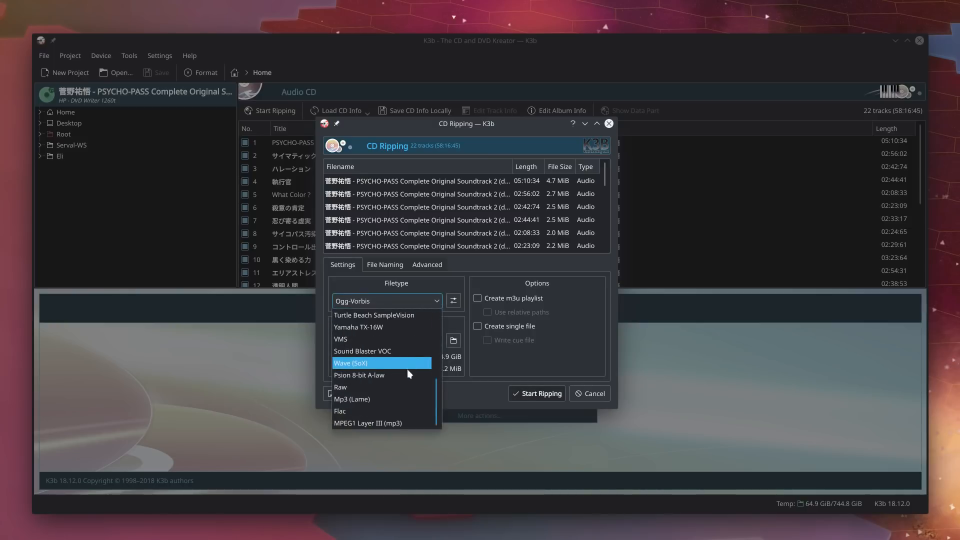
click(385, 412)
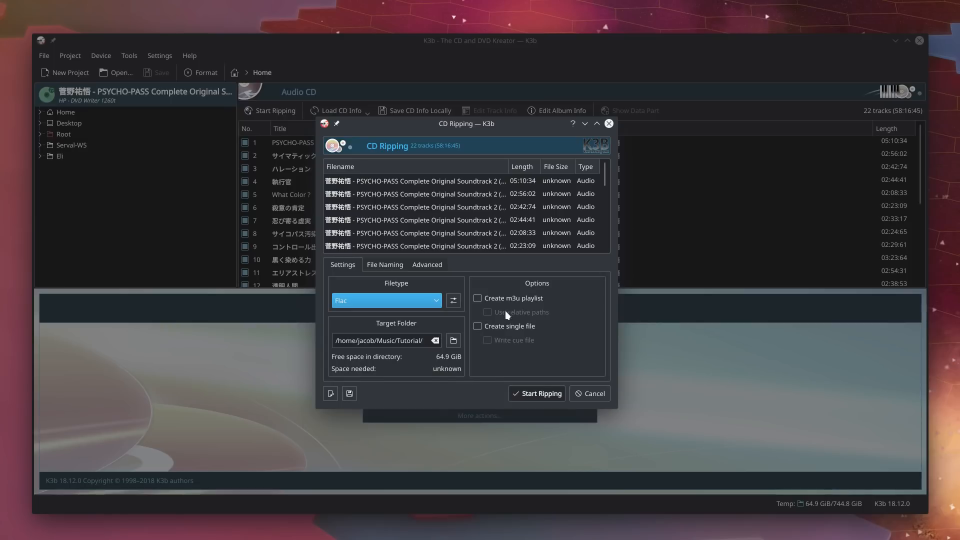
- Examine the full Flac command in the external audio encoder configuration, and leave the configuration without changing it
click(452, 302)
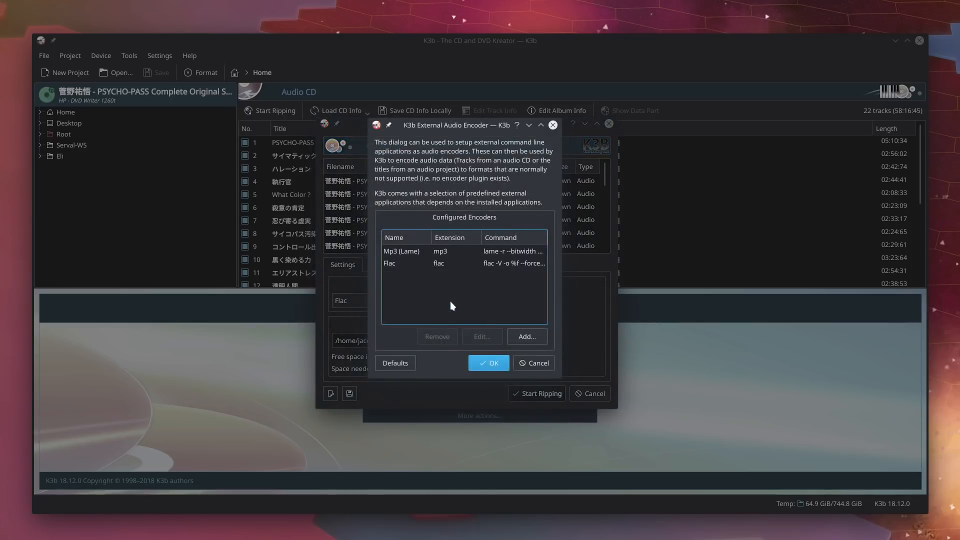
drag(560, 302, 959, 302)
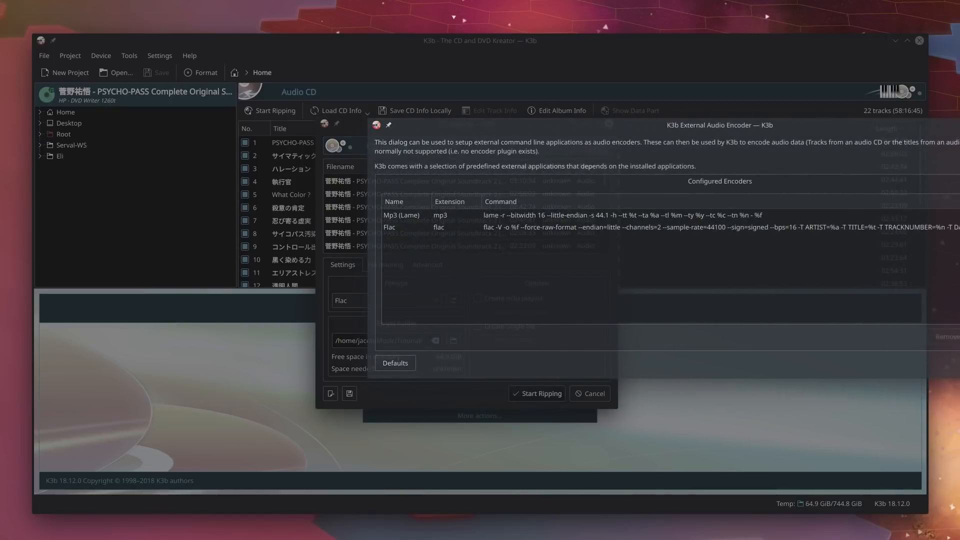
drag(881, 128, 609, 141)
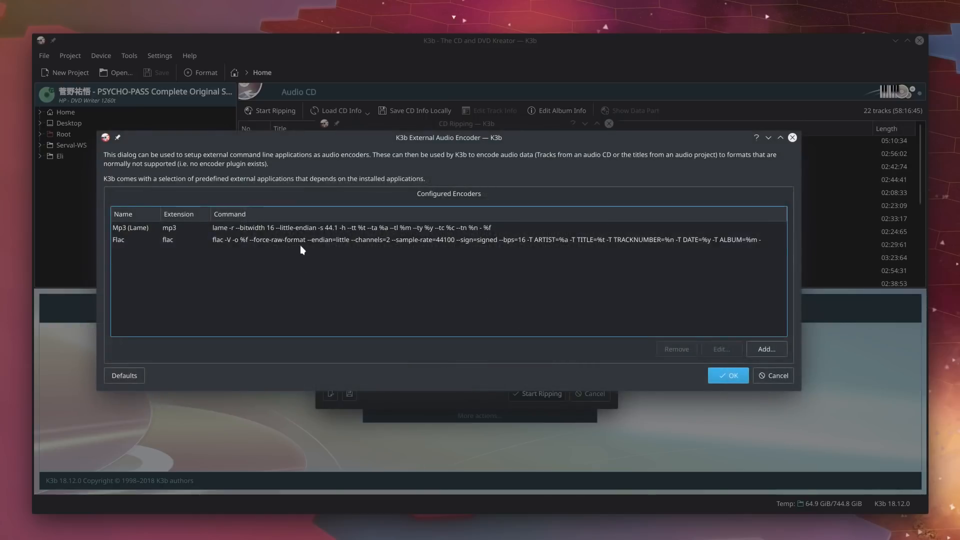
click(299, 238)
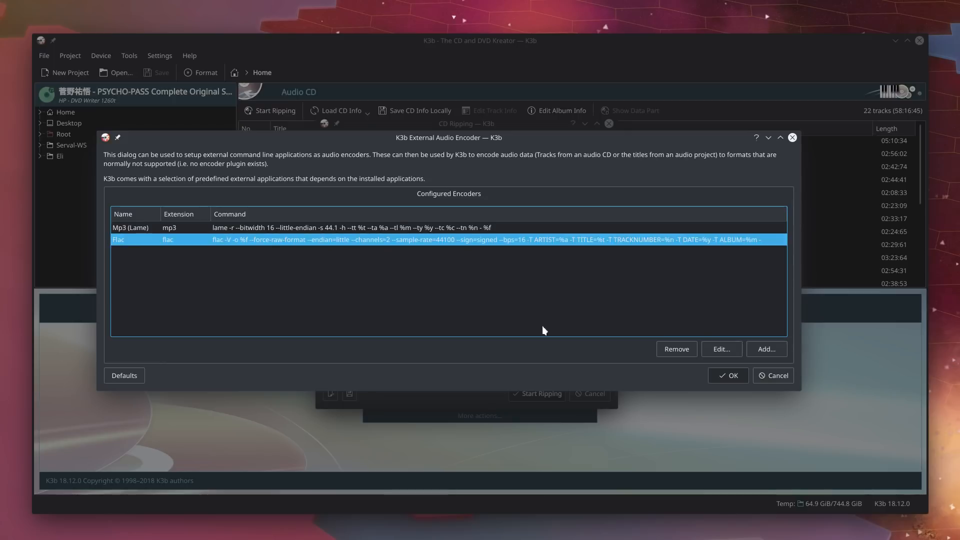
click(764, 375)
- Browse the available file types for the ripped tracks and set the file type to Wave
click(374, 301)
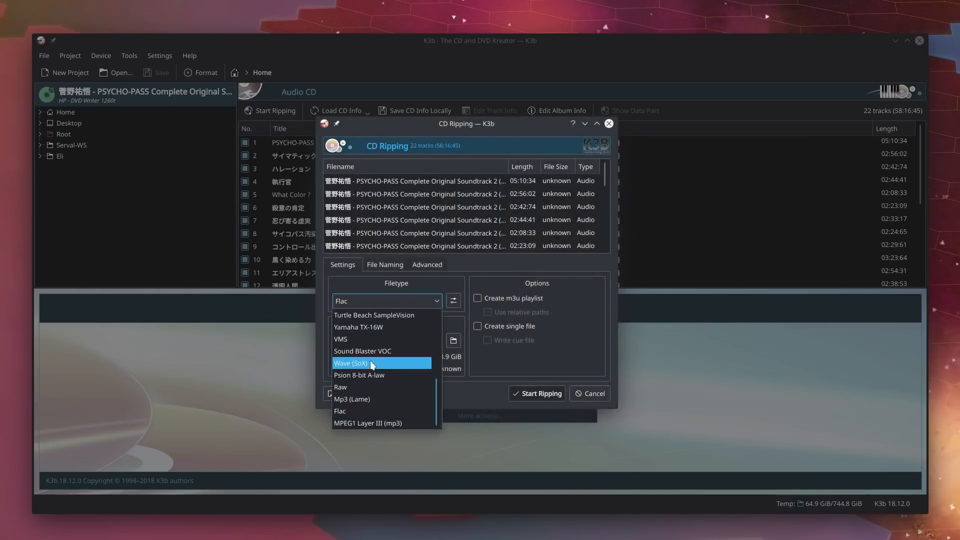
scroll(367, 391, up, 1)
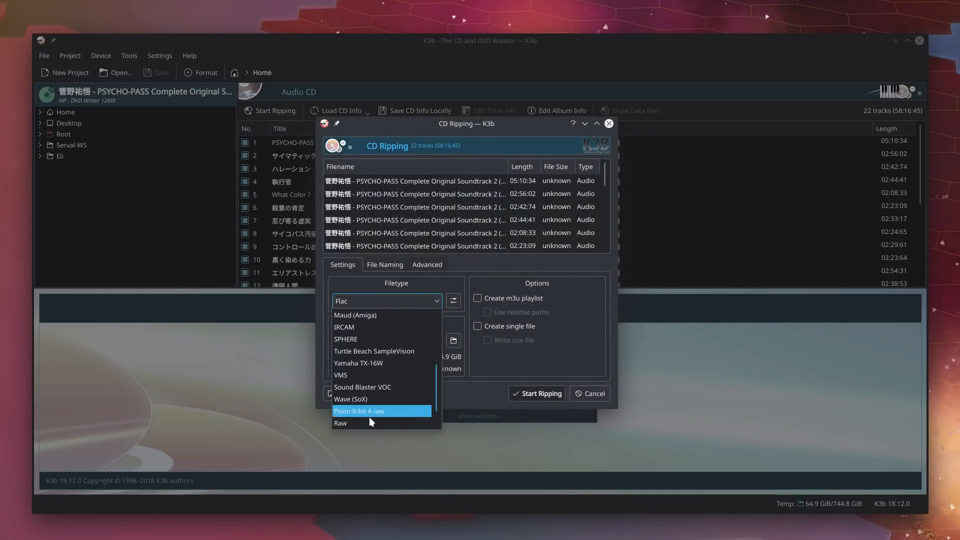
scroll(369, 417, down, 1)
scroll(372, 405, up, 2)
click(374, 318)
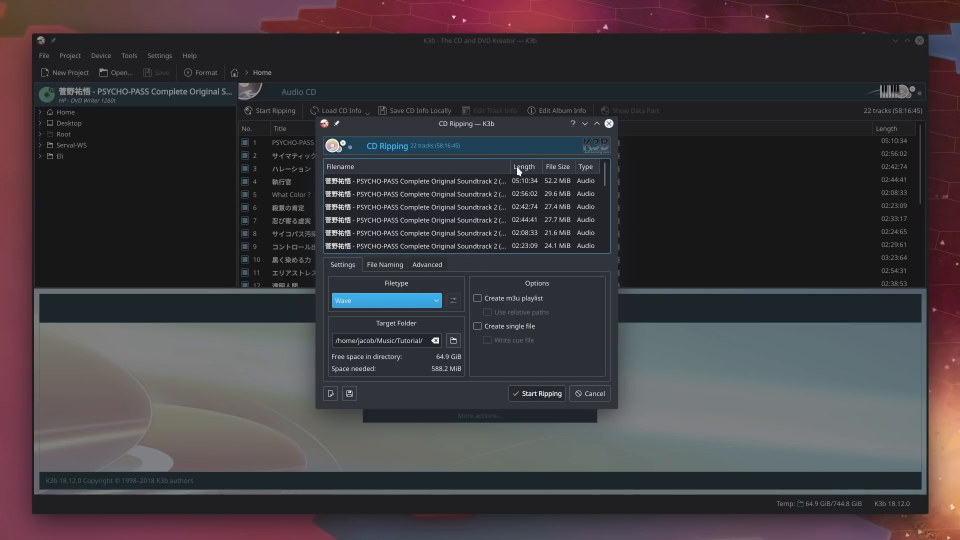
- Set the file type for the ripped tracks back to Flac
click(362, 299)
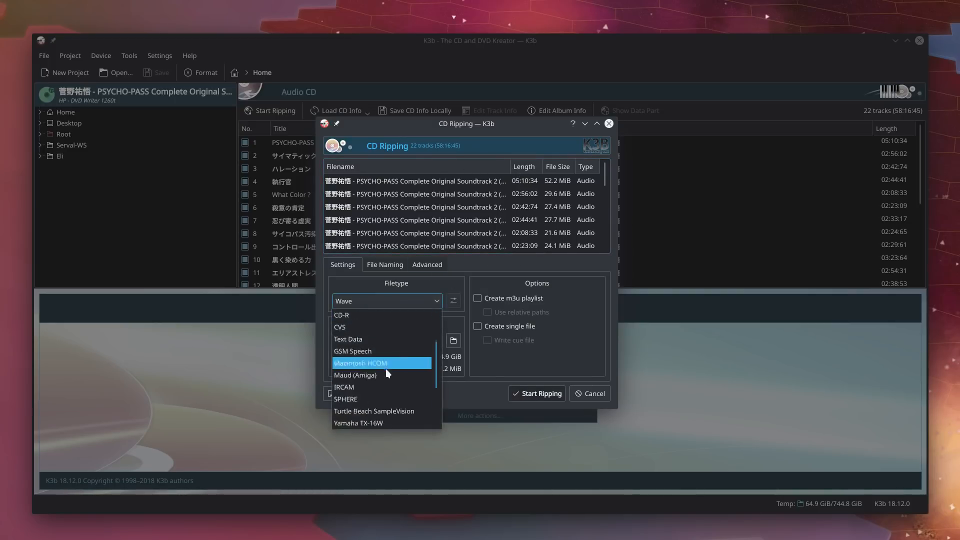
scroll(385, 370, down, 5)
click(382, 407)
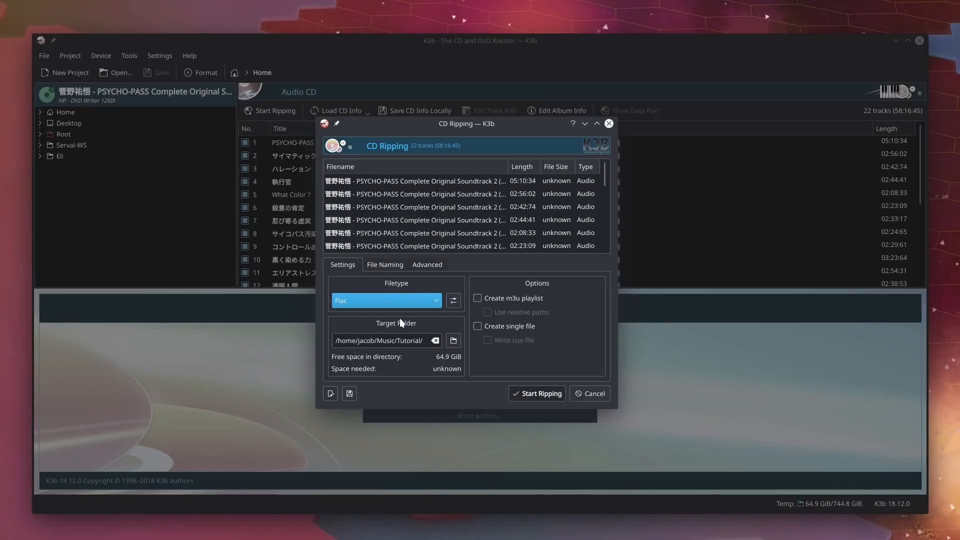
- Examine the ripped files pattern in the file naming settings without changing it
click(385, 265)
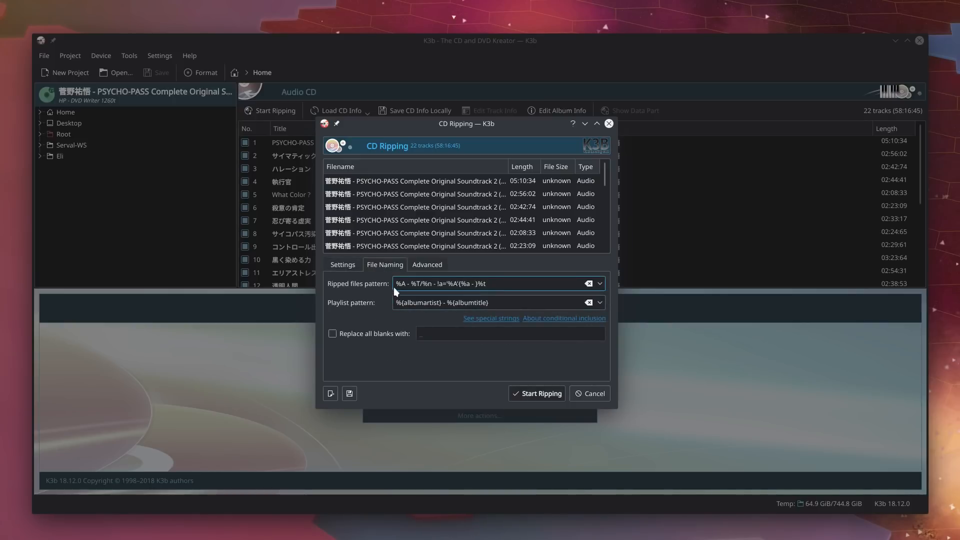
drag(396, 284, 505, 283)
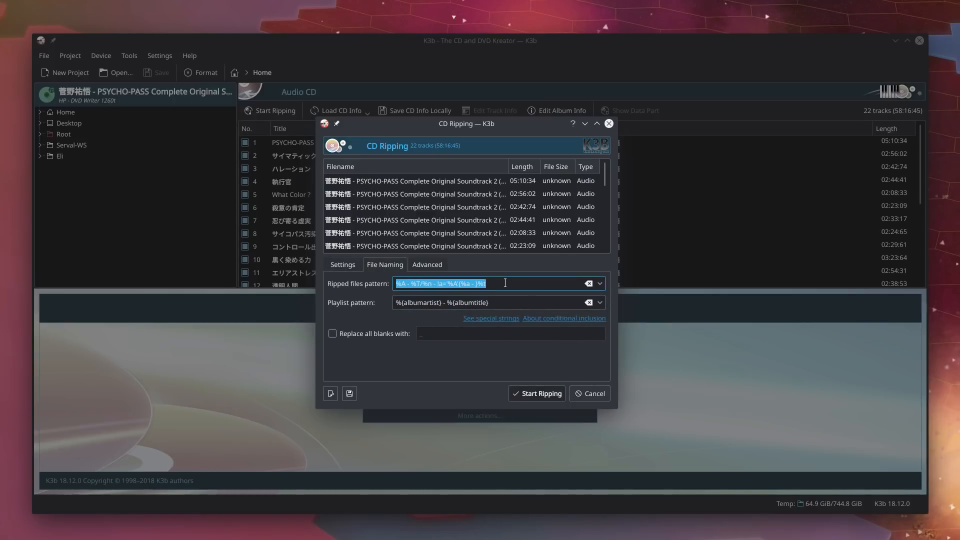
click(505, 283)
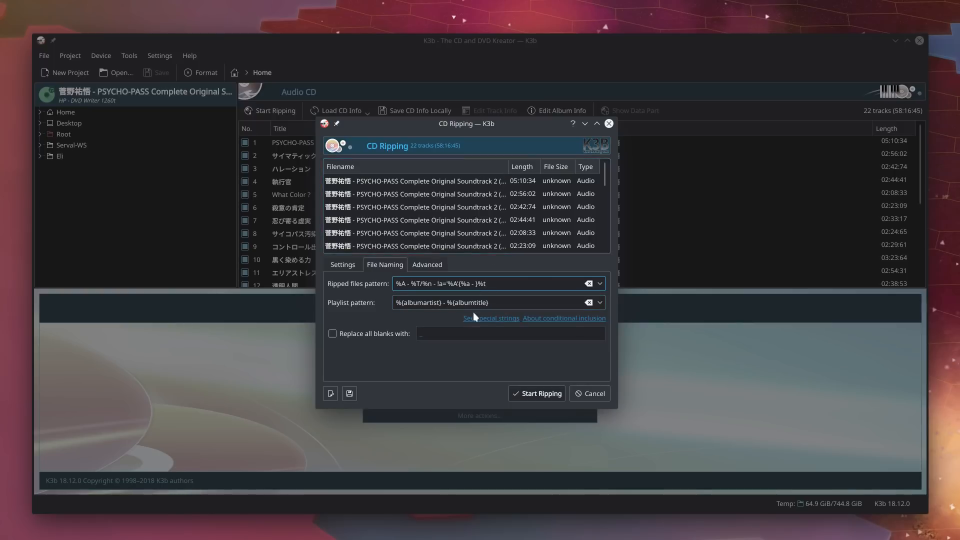
- Try paranoia modes 3, 0 and 1 in the advanced ripping settings
click(436, 262)
click(425, 284)
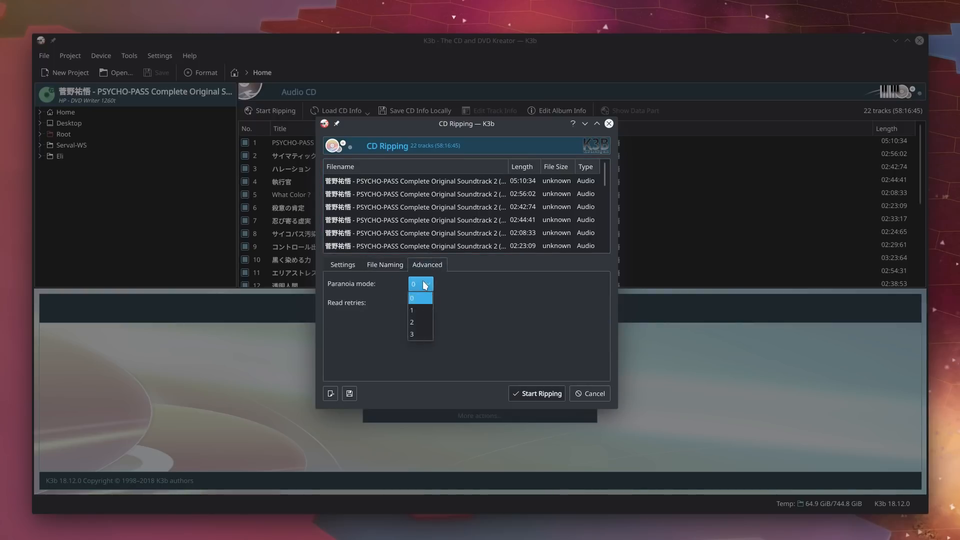
click(425, 332)
click(424, 286)
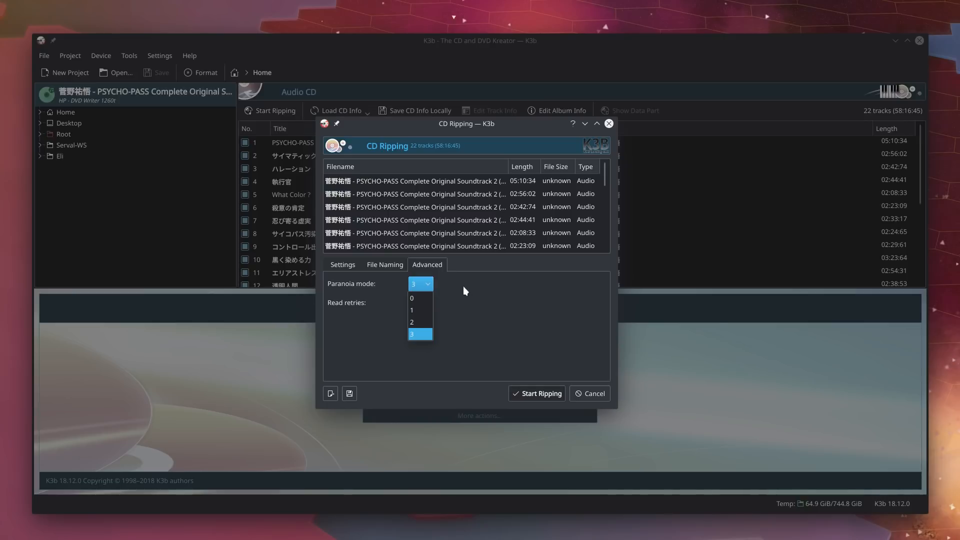
click(424, 299)
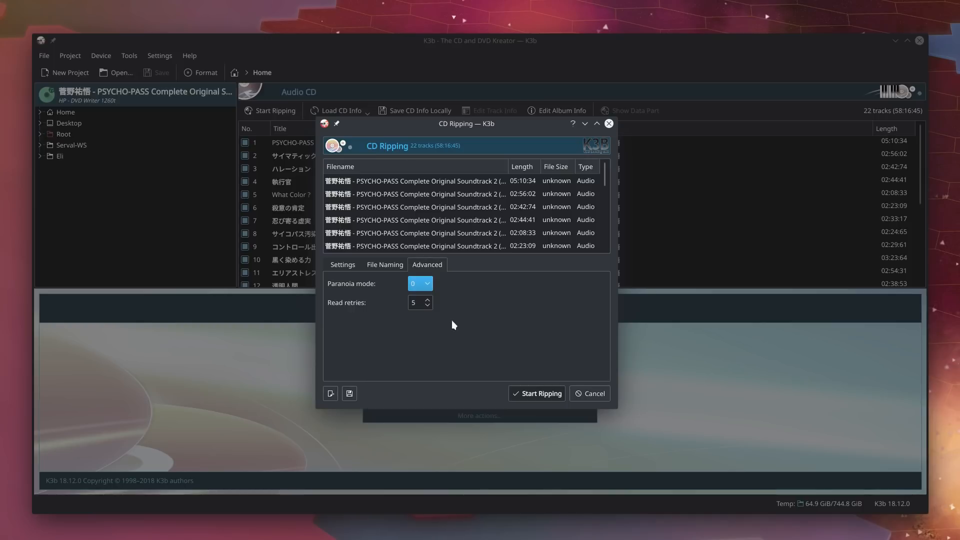
click(425, 288)
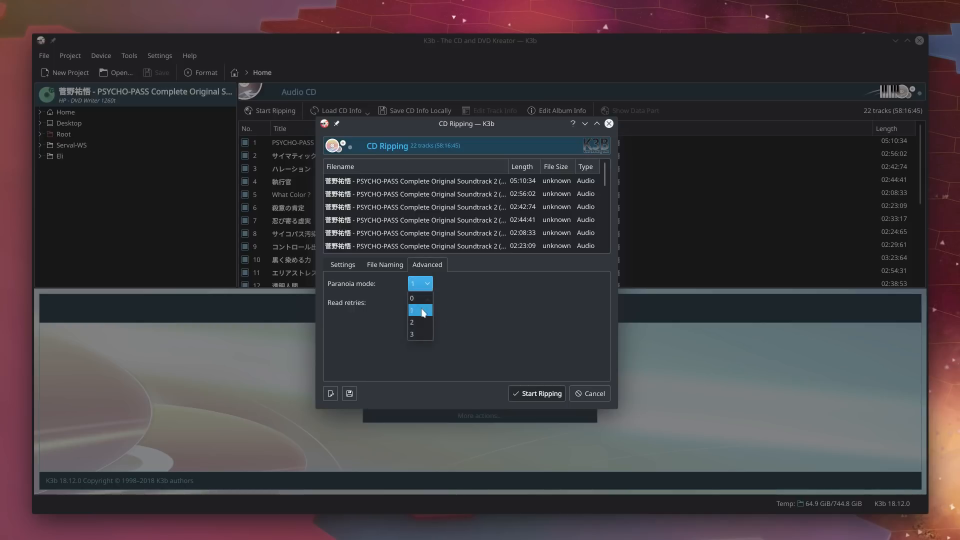
click(420, 309)
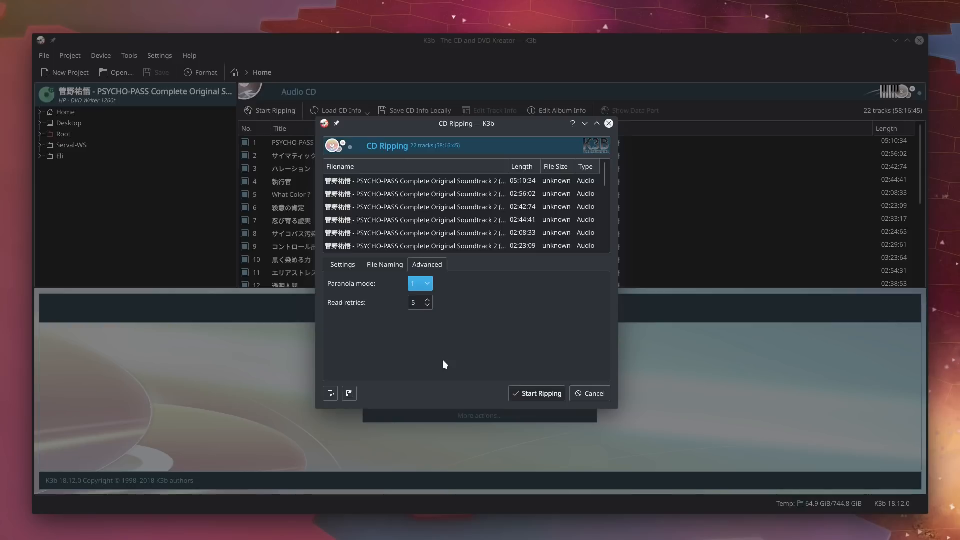
- Set the paranoia mode to 3 and start ripping the audio CD tracks
click(429, 288)
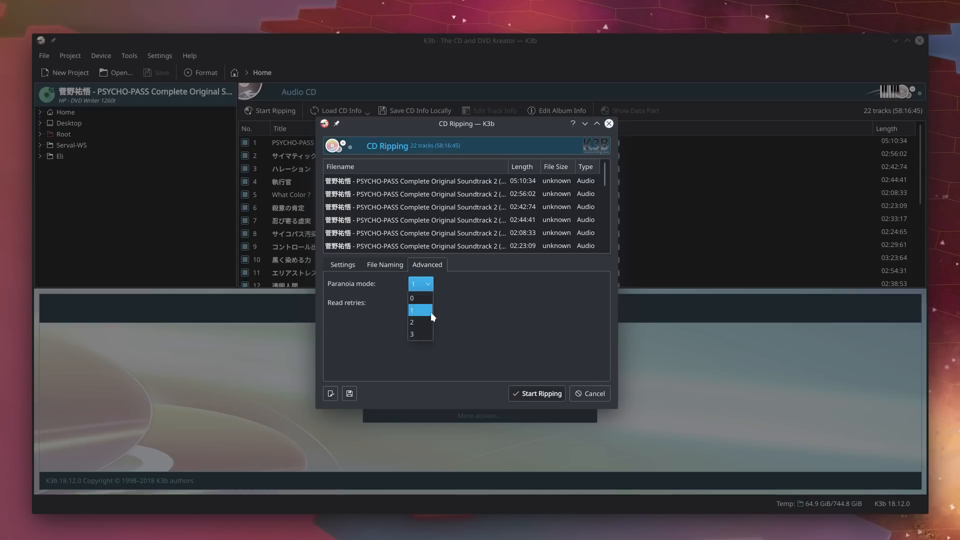
click(430, 289)
click(432, 334)
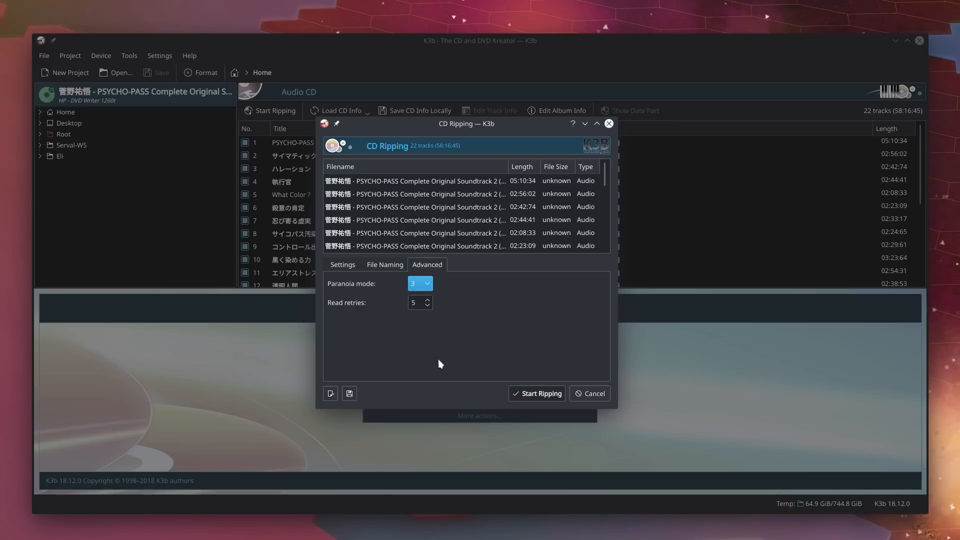
click(425, 286)
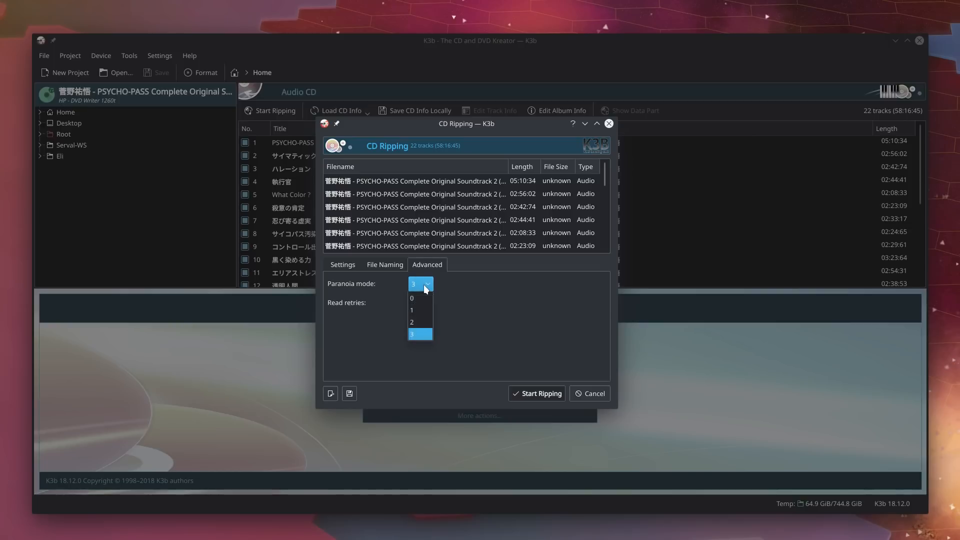
click(421, 335)
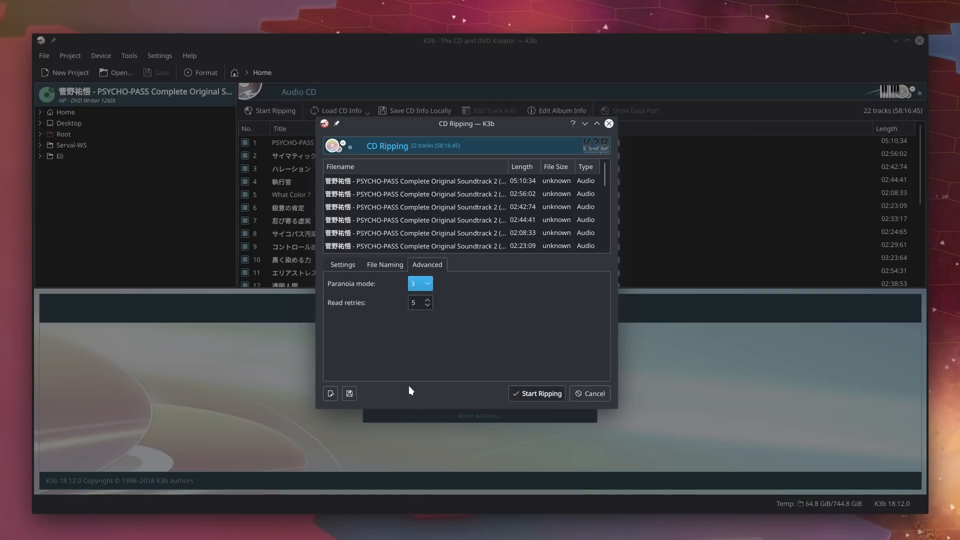
key(Tab)
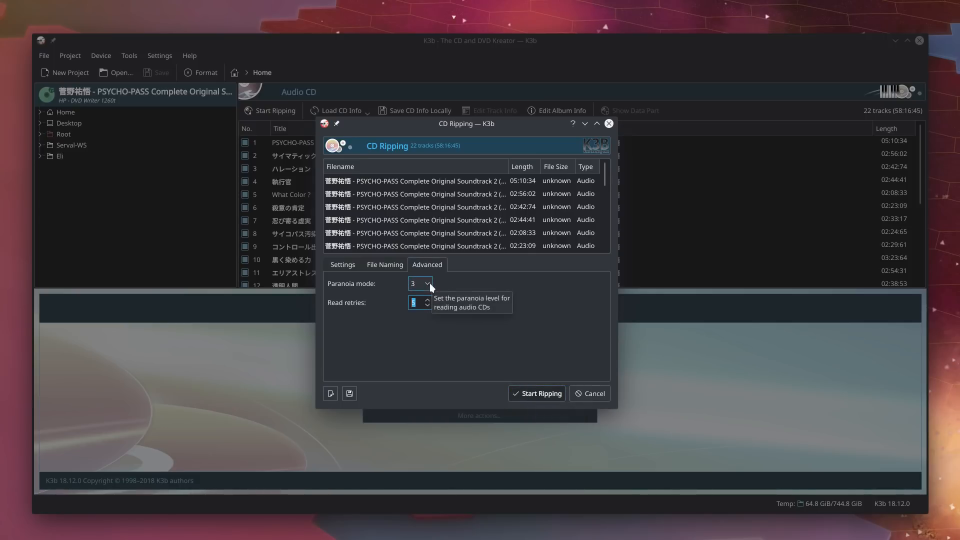
click(542, 393)
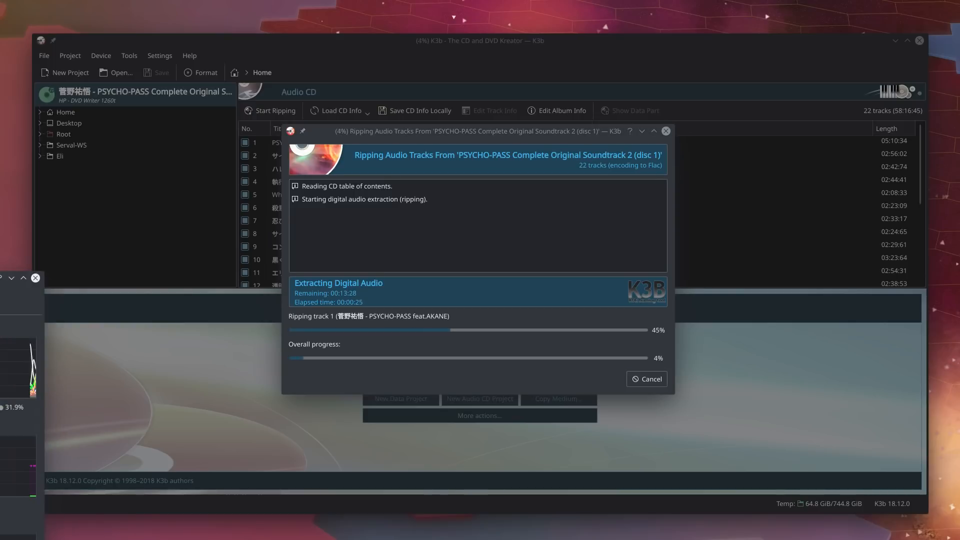
- Bring the System Monitor window over the ripping progress to examine the CPU load history
drag(0, 283, 339, 110)
drag(133, 98, 500, 98)
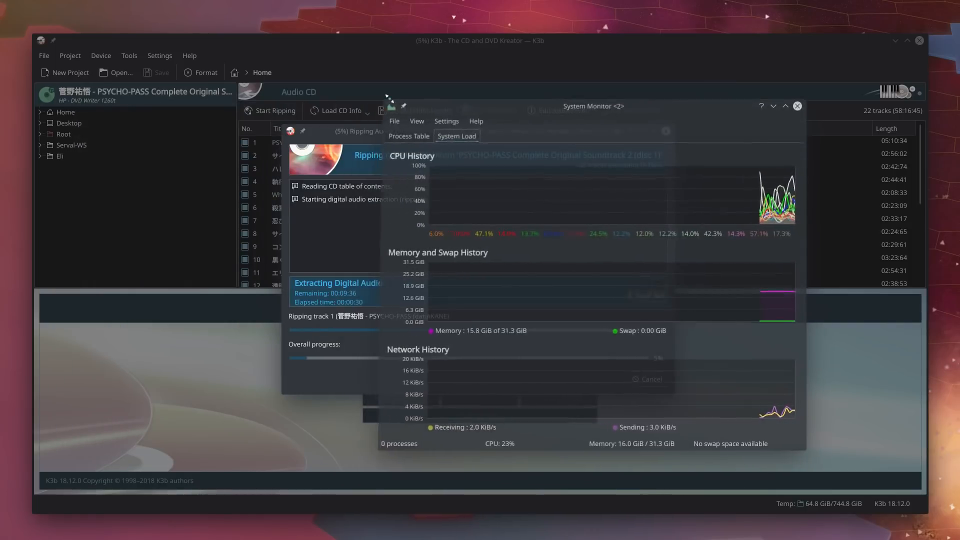
drag(569, 106, 220, 92)
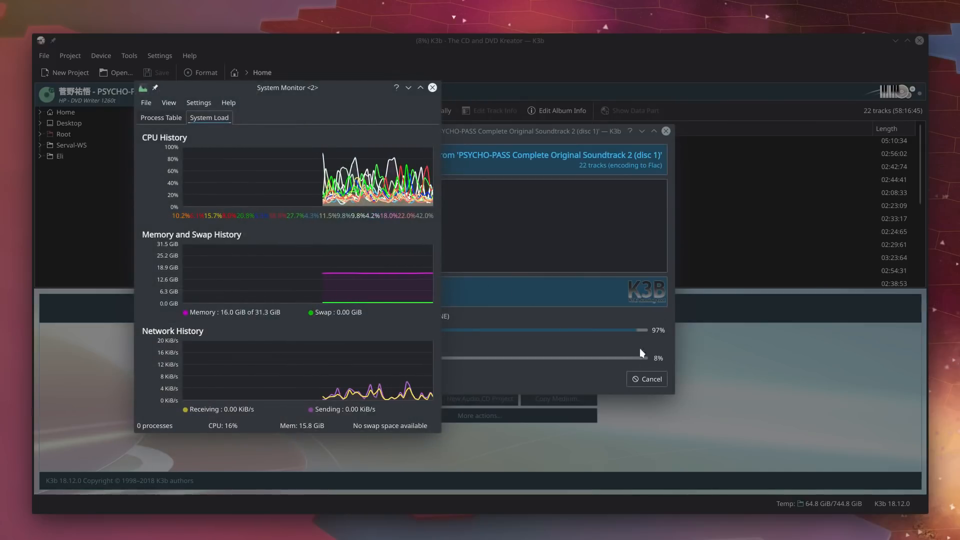
- Sort the System Monitor's processes by CPU usage and filter them for "flac" to check the encoder's load
click(162, 118)
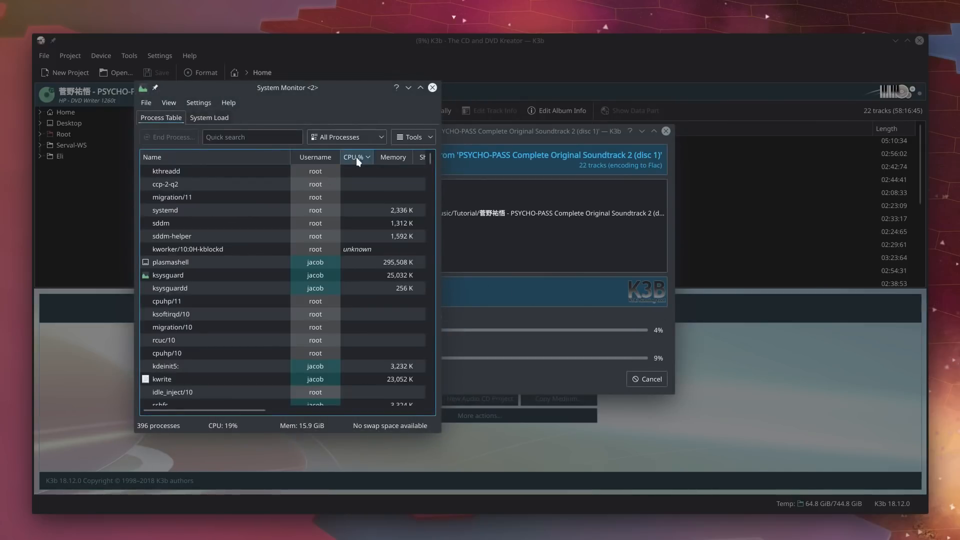
click(356, 157)
click(261, 137)
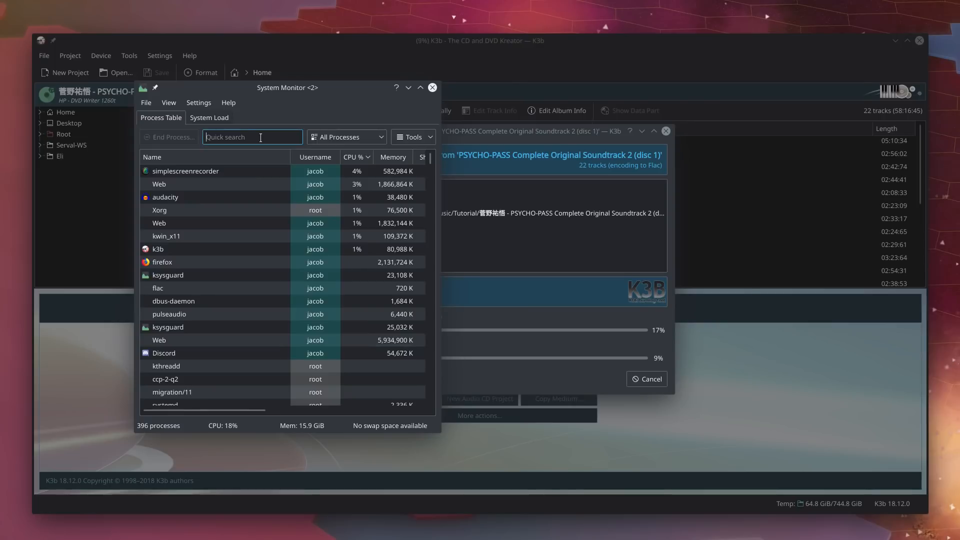
text(flac)
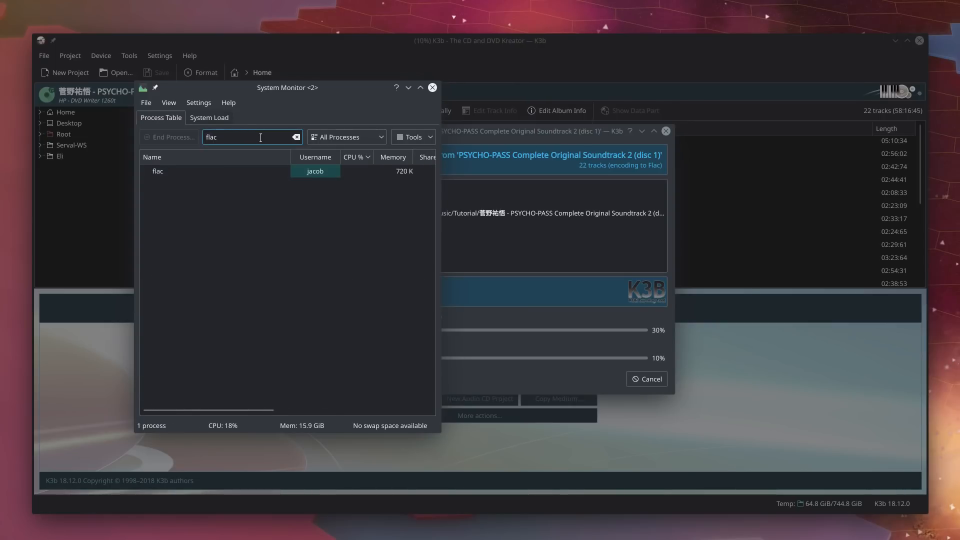
click(245, 168)
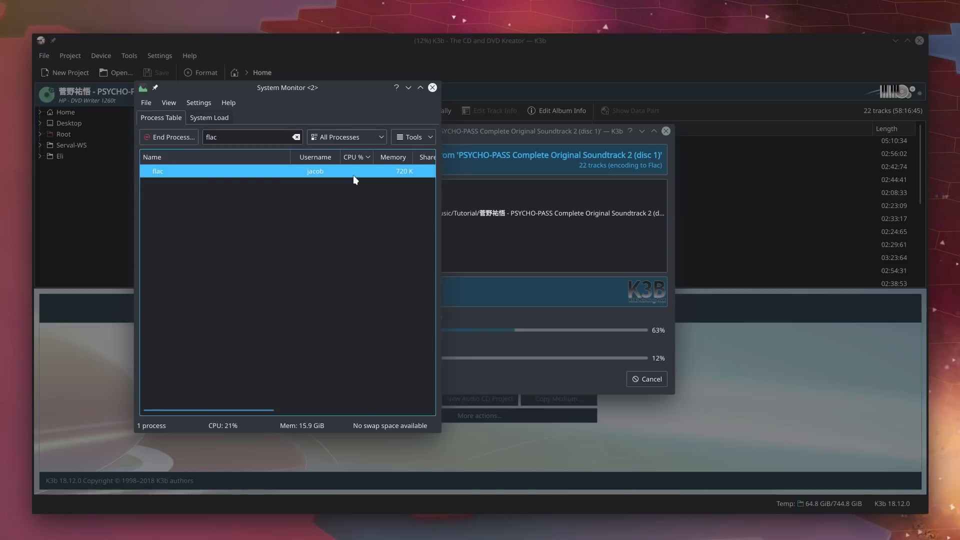
mouse_move(353, 175)
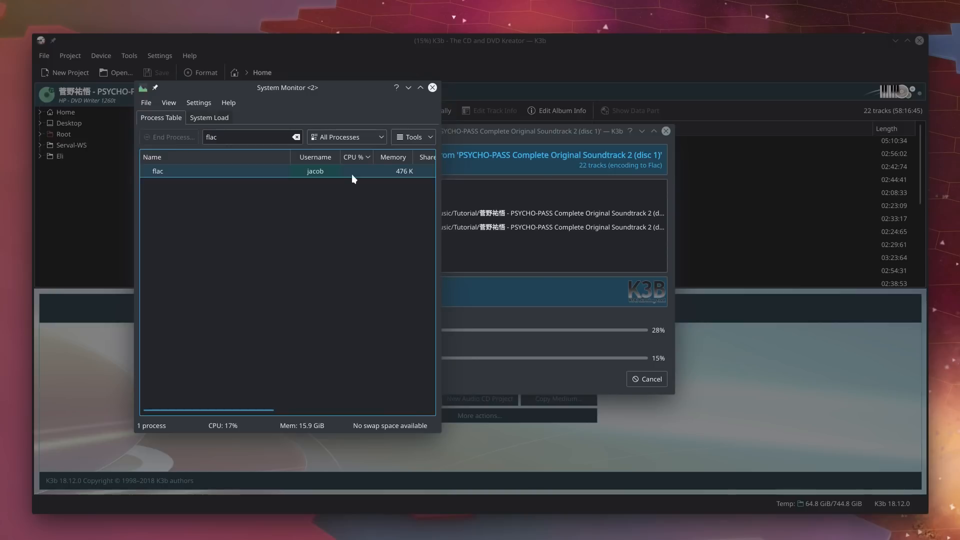
- View the System Monitor's load graphs again and close the monitor
click(200, 123)
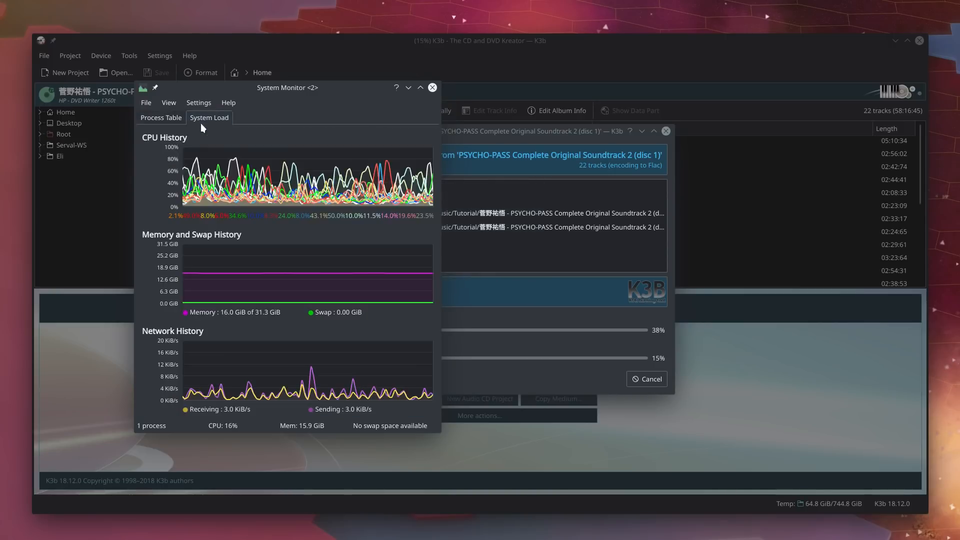
click(432, 88)
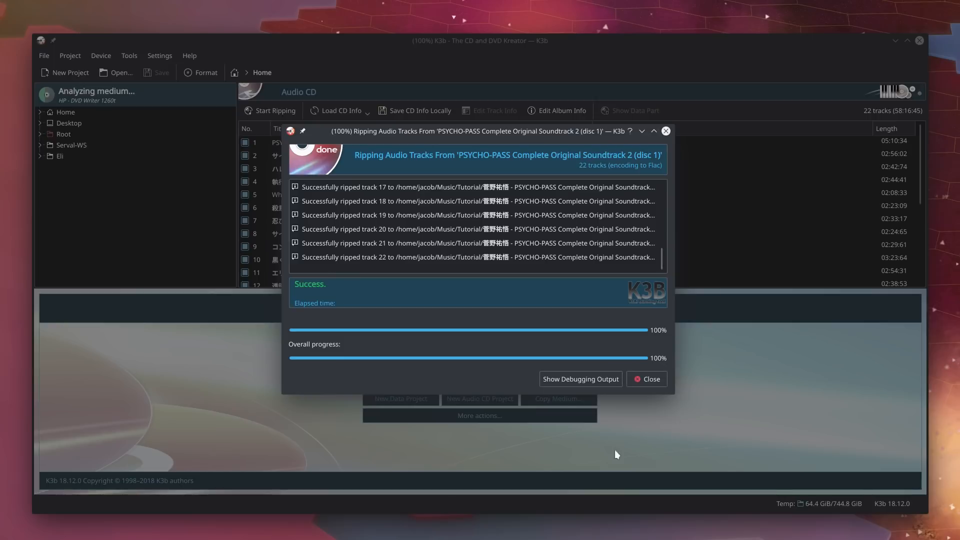
- Switch to Dolphin's Tutorial folder and look through the ripped files in the PSYCHO-PASS Complete Original Soundtrack 2 (disc 1) folder
drag(215, 428, 499, 138)
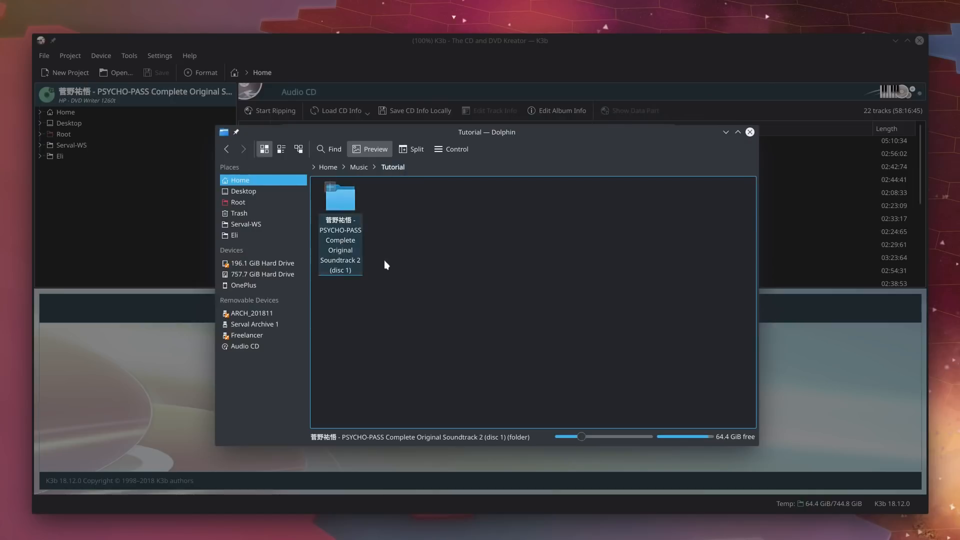
click(344, 227)
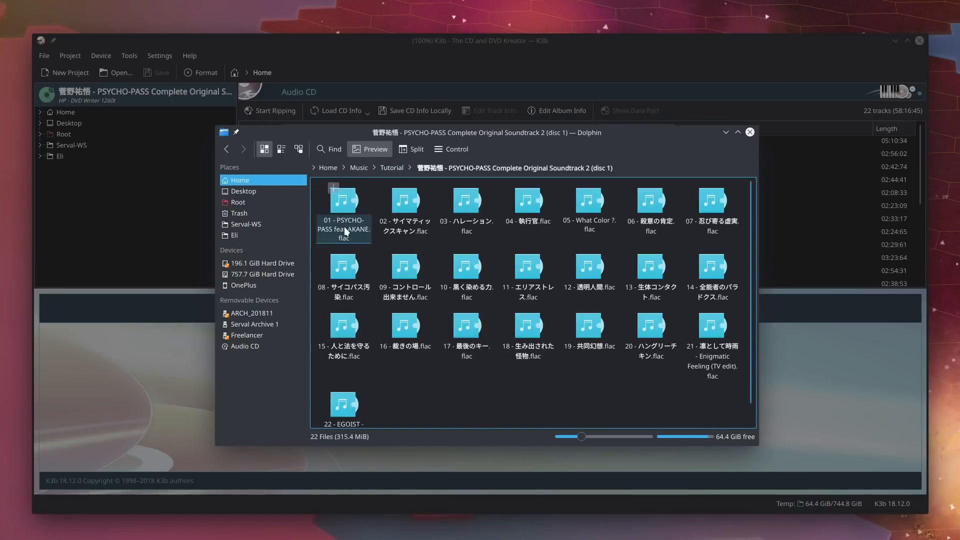
scroll(434, 263, down, 1)
scroll(432, 273, up, 1)
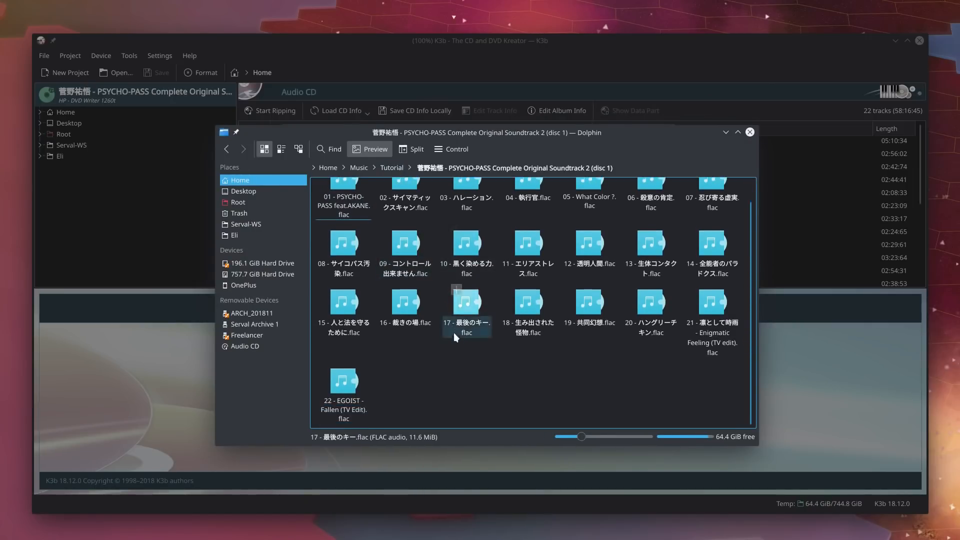
- Play the ripped file "01 - PSYCHO-PASS feat.AKANE.flac" in mpv, quit the player, and play the track again
click(350, 225)
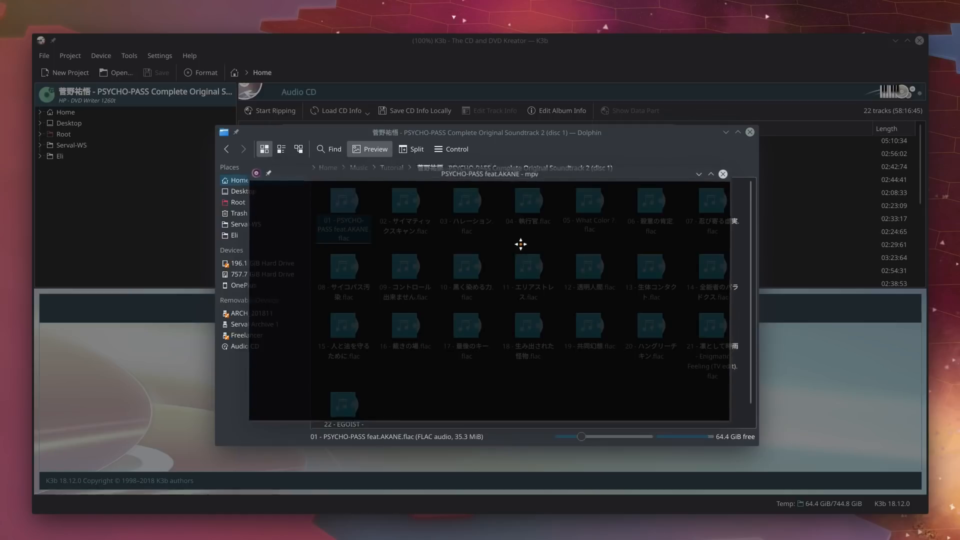
drag(520, 244, 524, 250)
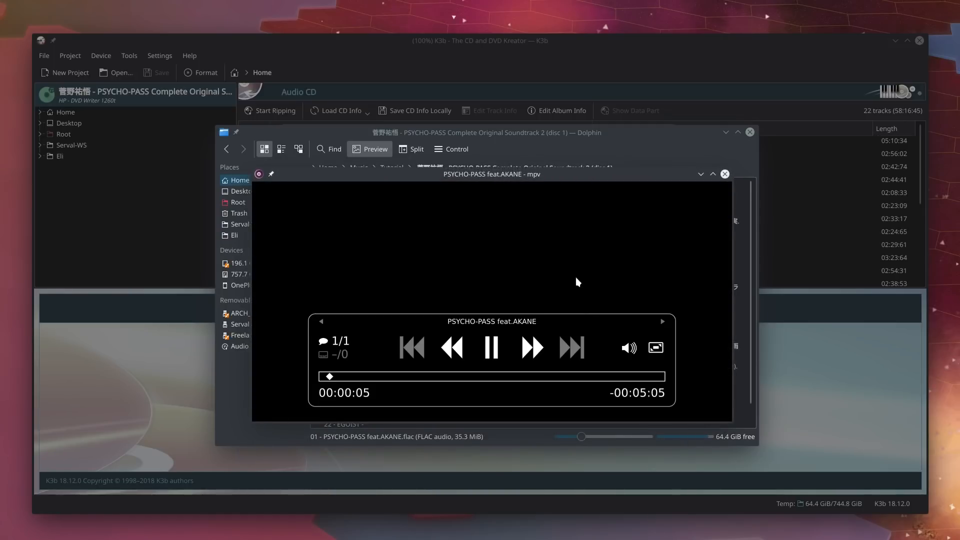
key(q)
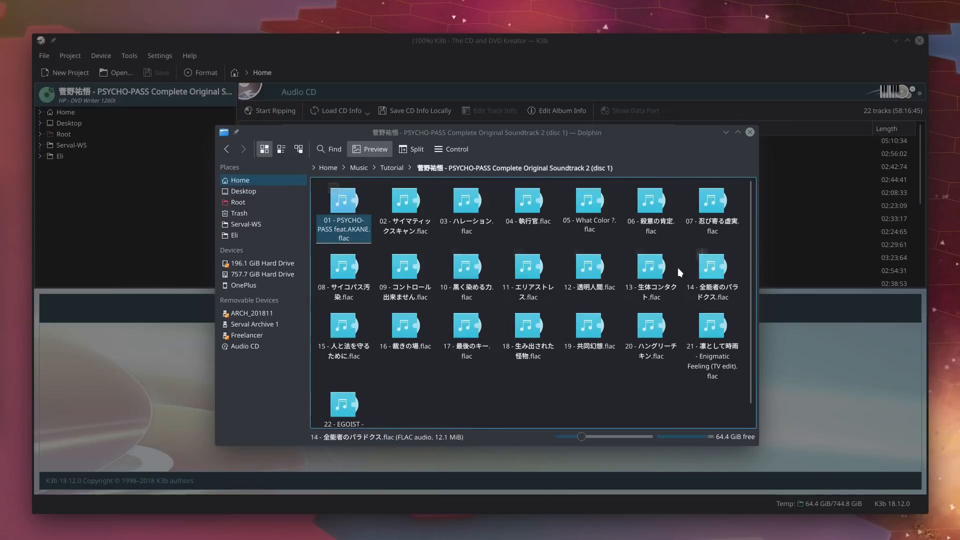
key(Return)
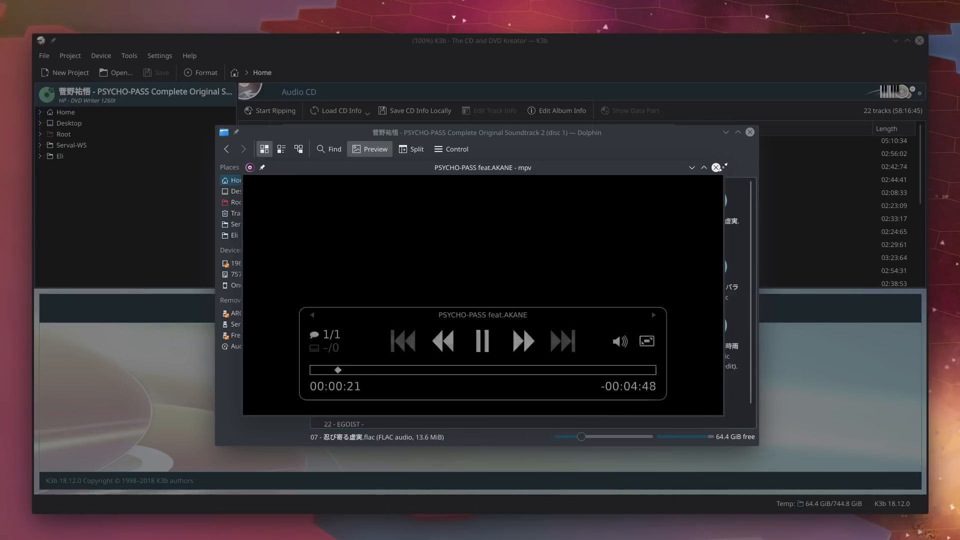
- Quit mpv, open "01 - PSYCHO-PASS feat.AKANE.flac" with VLC media player, and move the player window over the Dolphin window
click(716, 167)
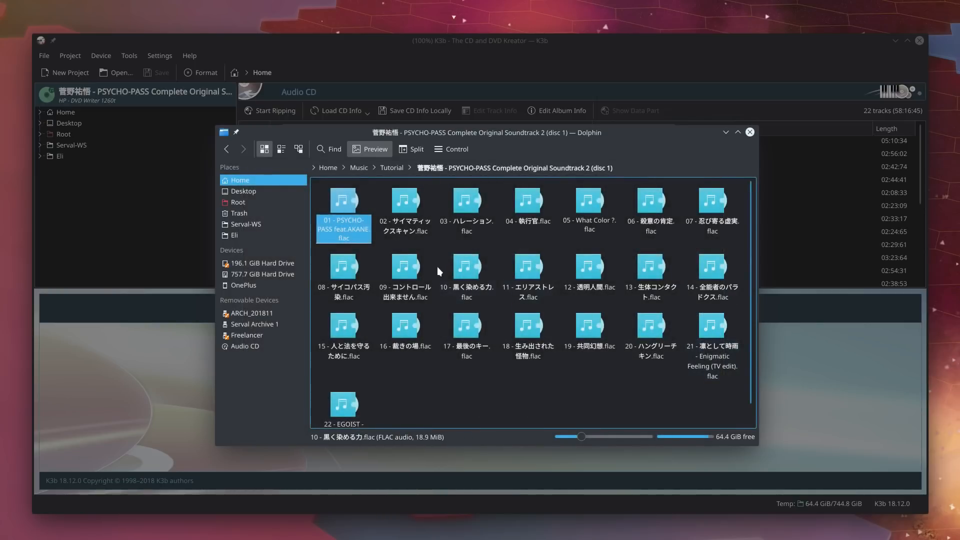
right_click(344, 225)
mouse_move(425, 245)
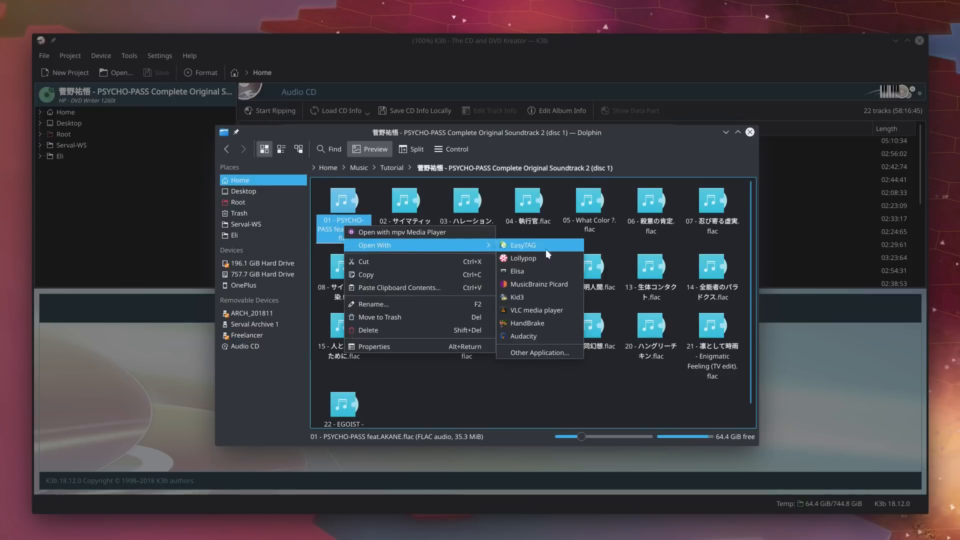
click(542, 310)
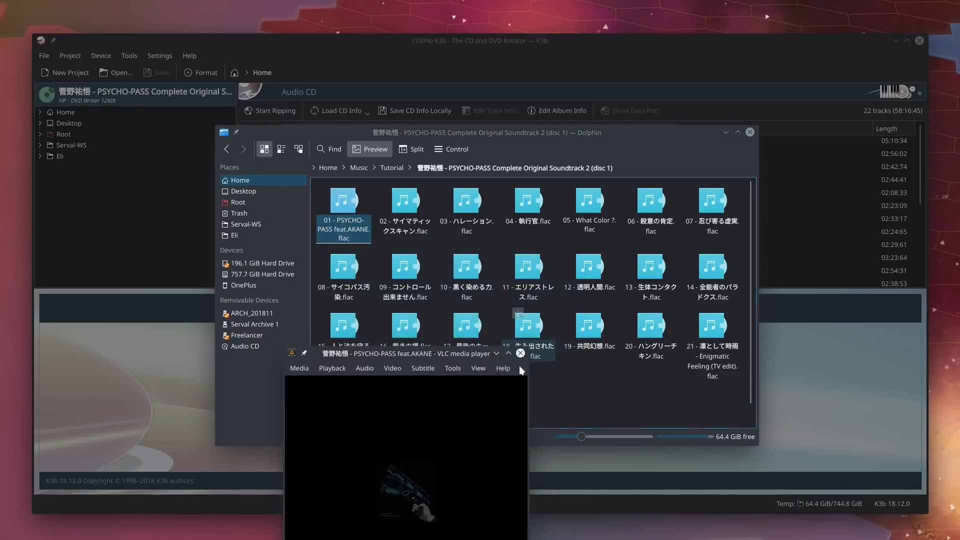
drag(395, 353, 459, 140)
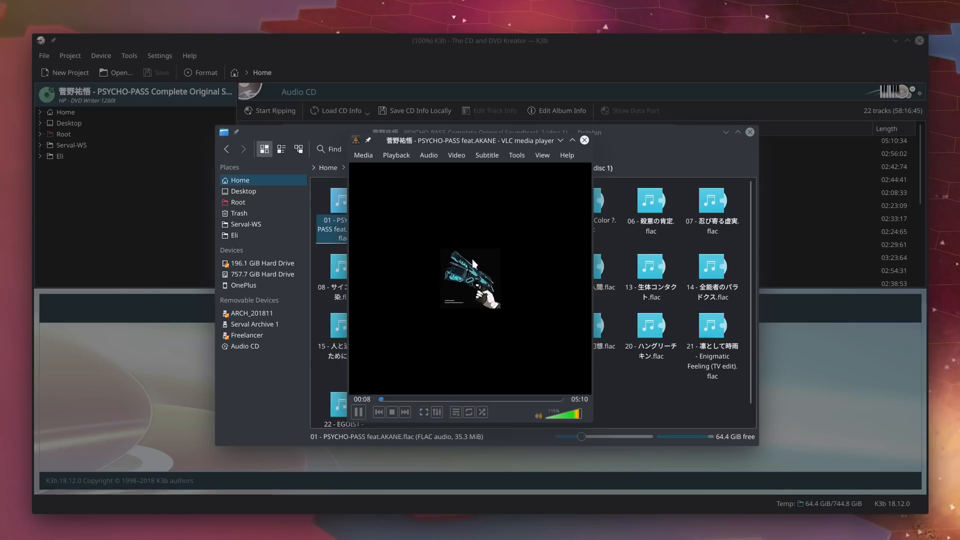
- Open VLC's media information for the playing track and go through its general tags, from title and album to genre and copyright
click(516, 154)
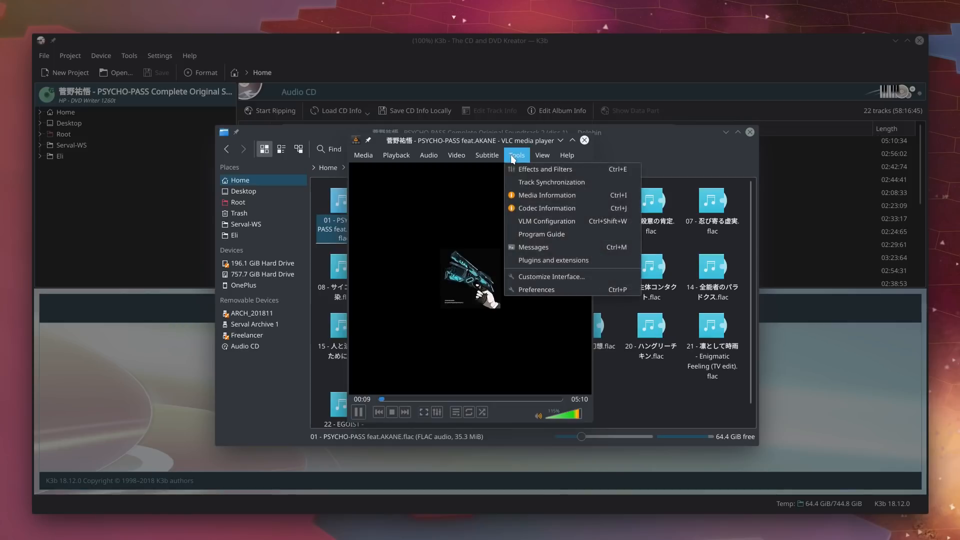
click(521, 199)
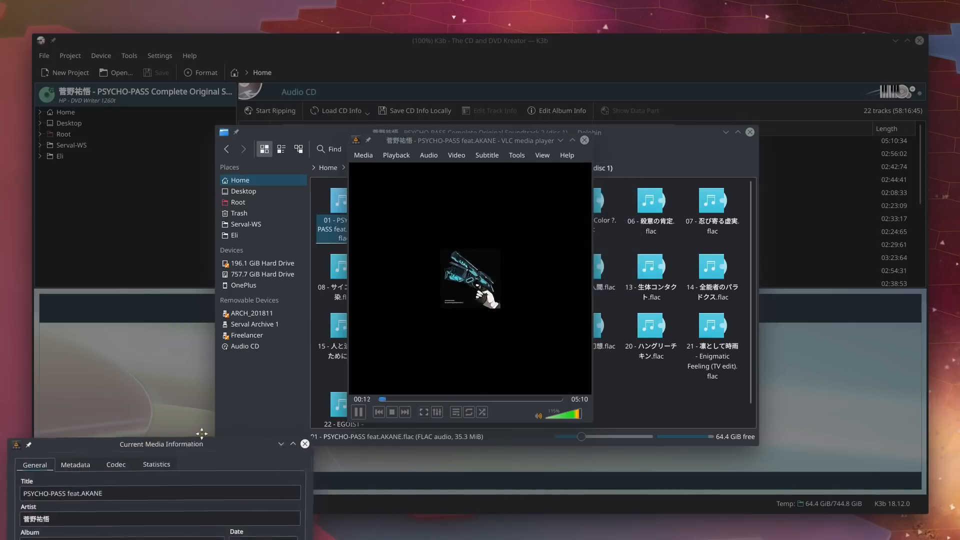
drag(227, 377, 486, 130)
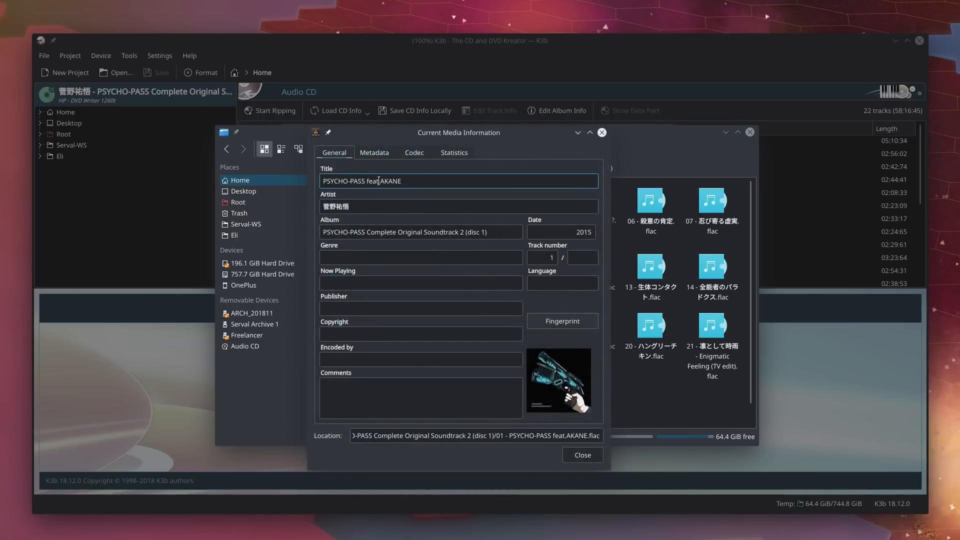
key(Tab)
key(Tab)
key(Tab)
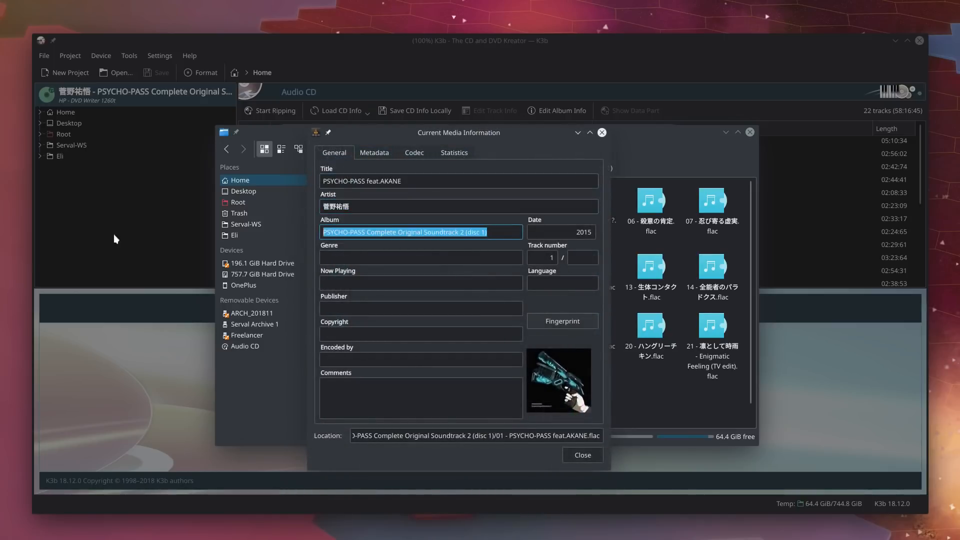
key(Tab)
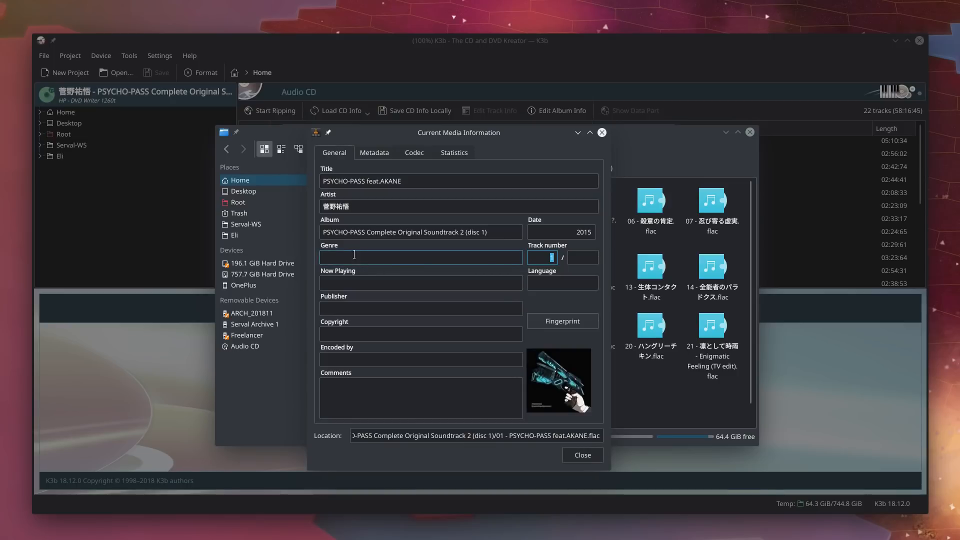
click(344, 335)
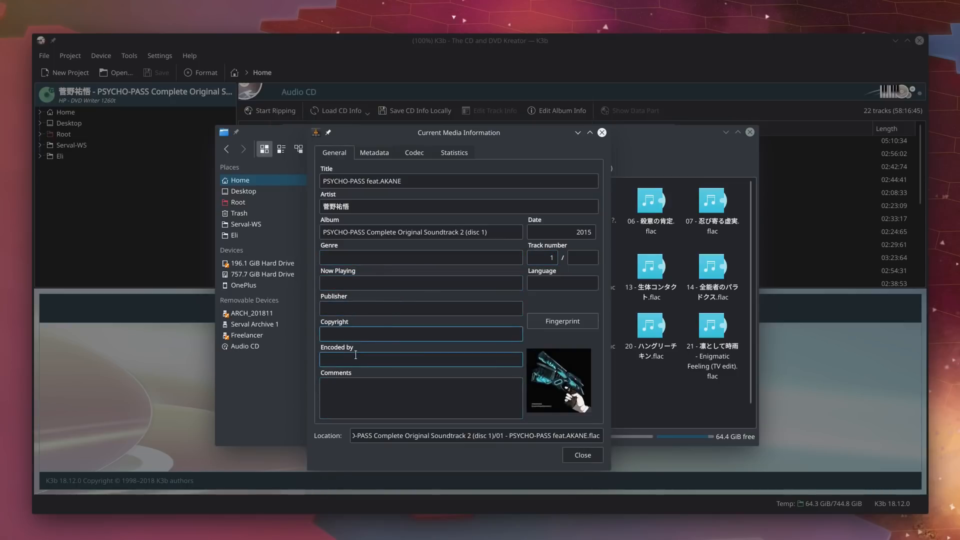
- View the track's extra metadata, codec details and playback statistics, and close the media information
click(388, 152)
click(415, 152)
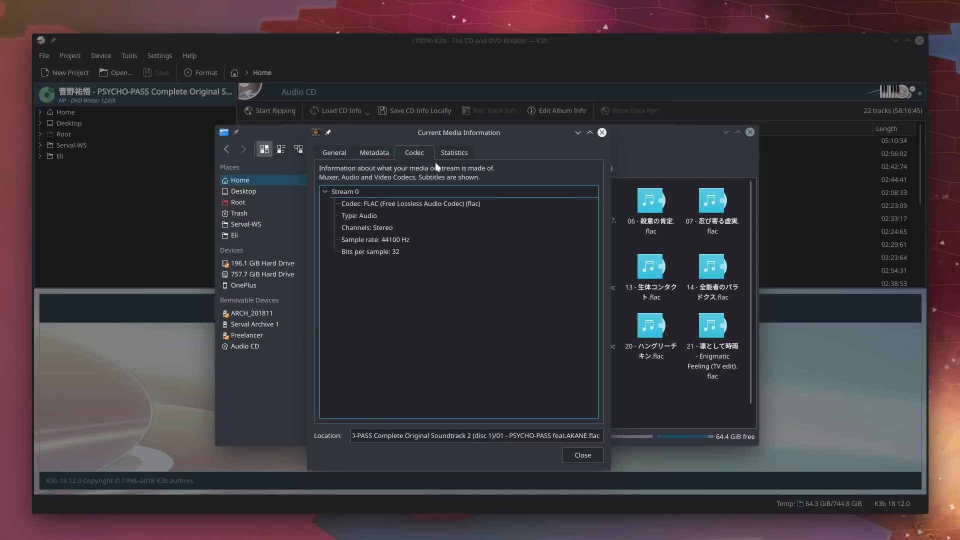
click(453, 153)
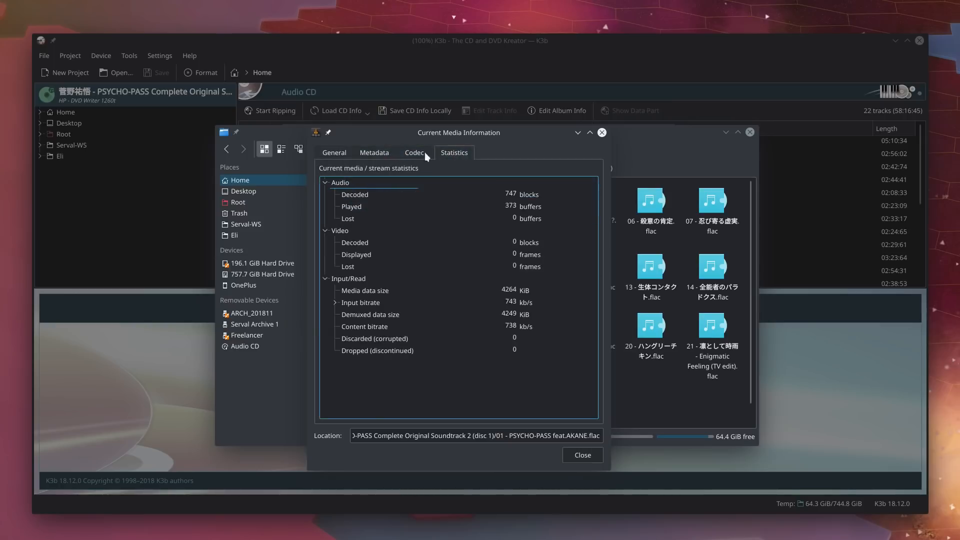
click(425, 152)
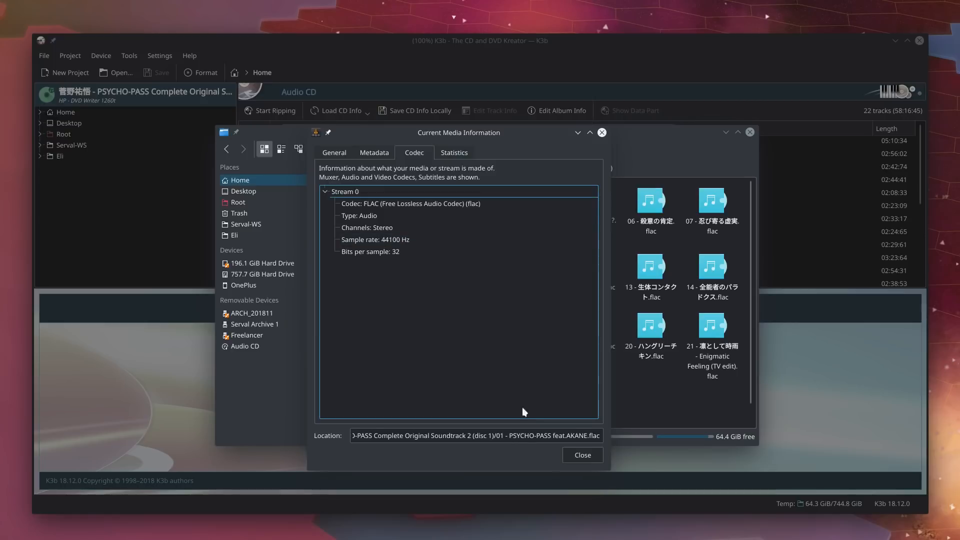
click(584, 461)
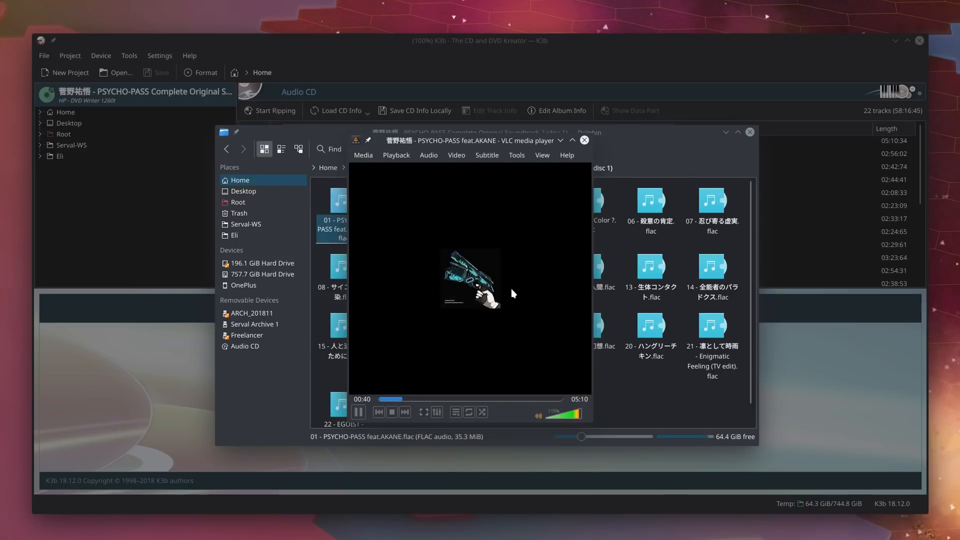
- Turn off "Allow metadata network access" in VLC's interface preferences and save them
click(517, 155)
mouse_move(364, 155)
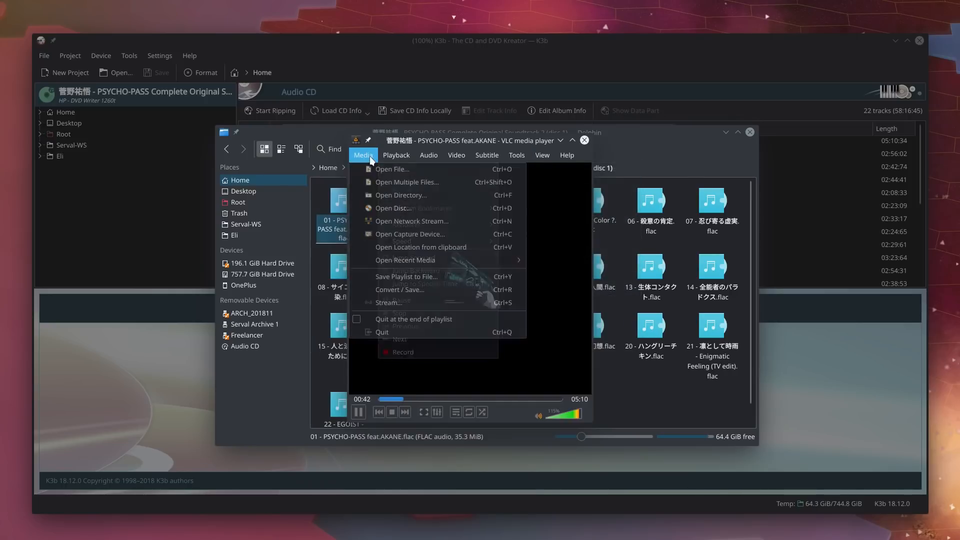
mouse_move(575, 157)
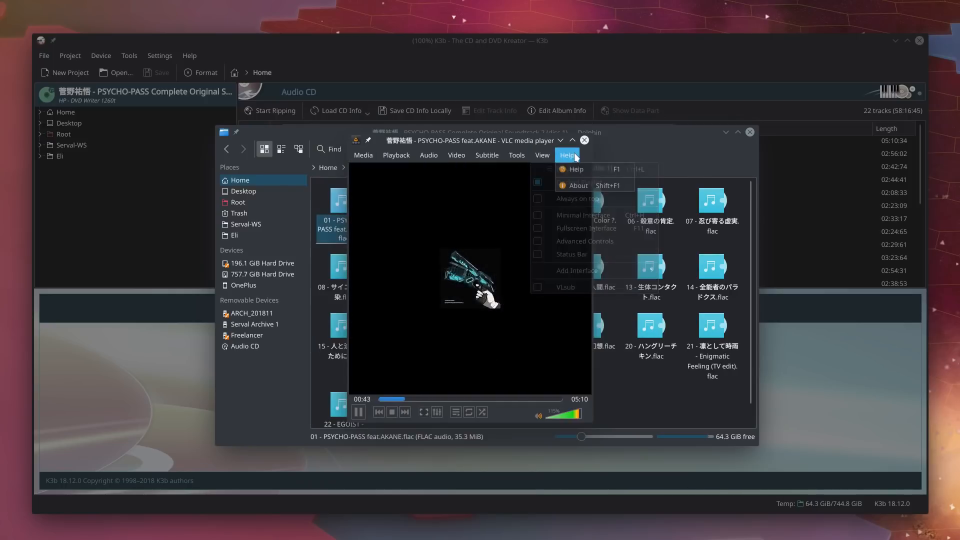
mouse_move(510, 157)
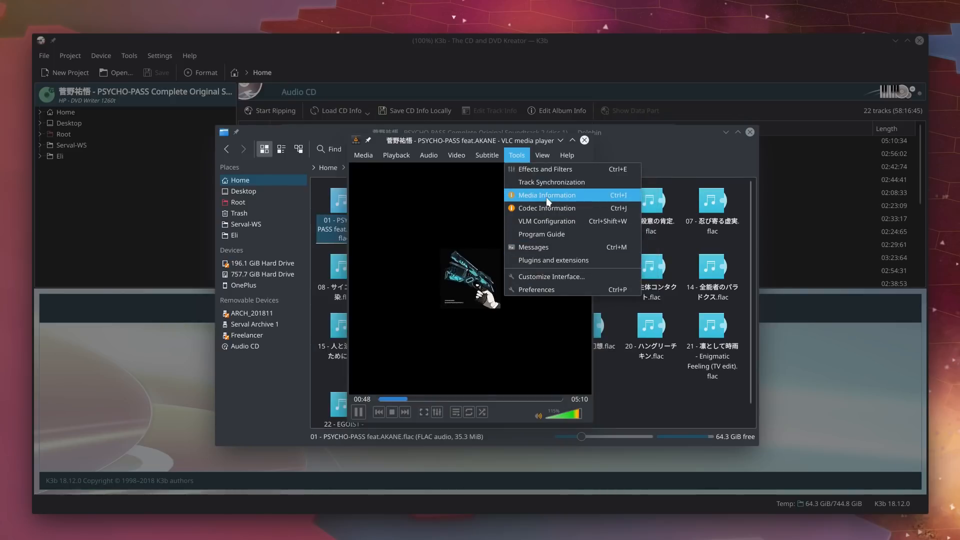
click(541, 288)
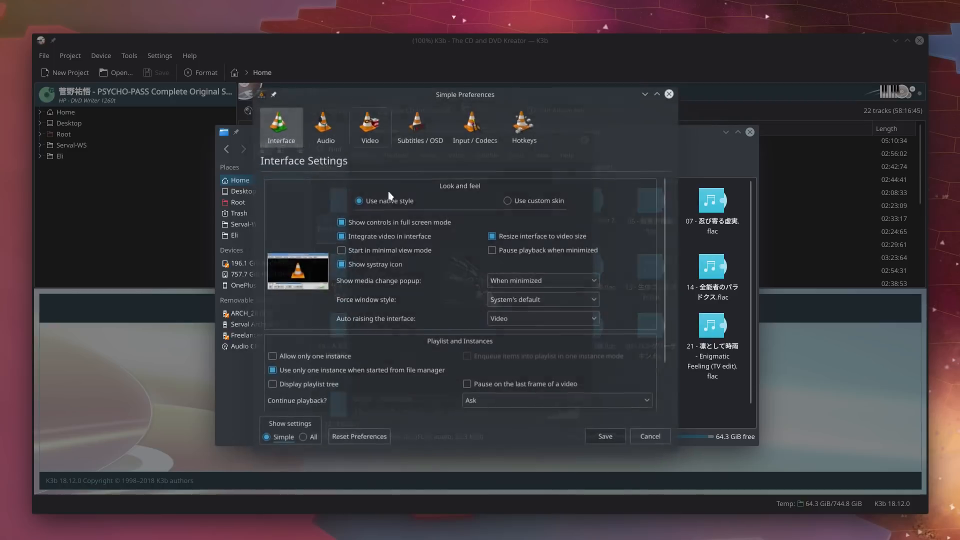
scroll(632, 310, down, 3)
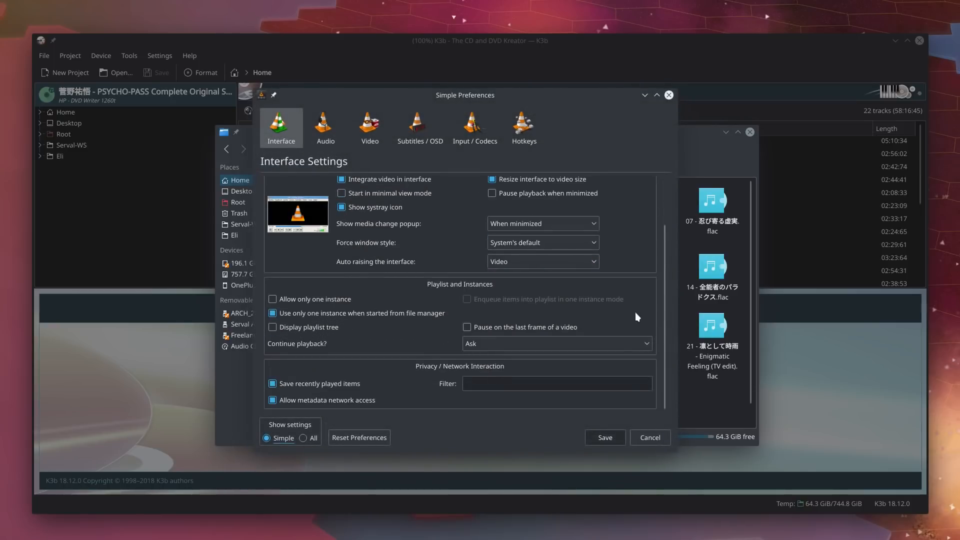
click(323, 403)
click(603, 439)
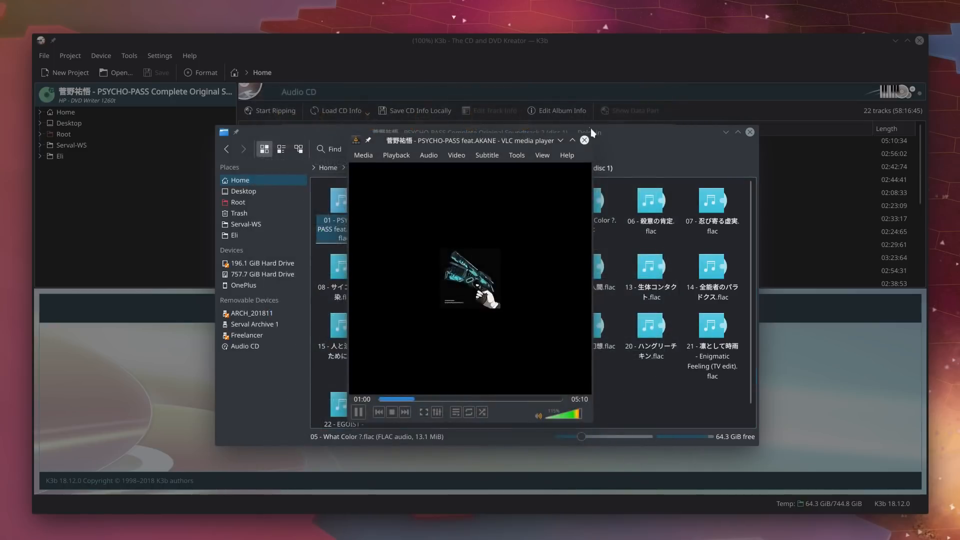
- Close VLC and reopen the track "01 - PSYCHO-PASS feat.AKANE.flac" from Dolphin with VLC media player
click(583, 141)
drag(338, 232, 342, 240)
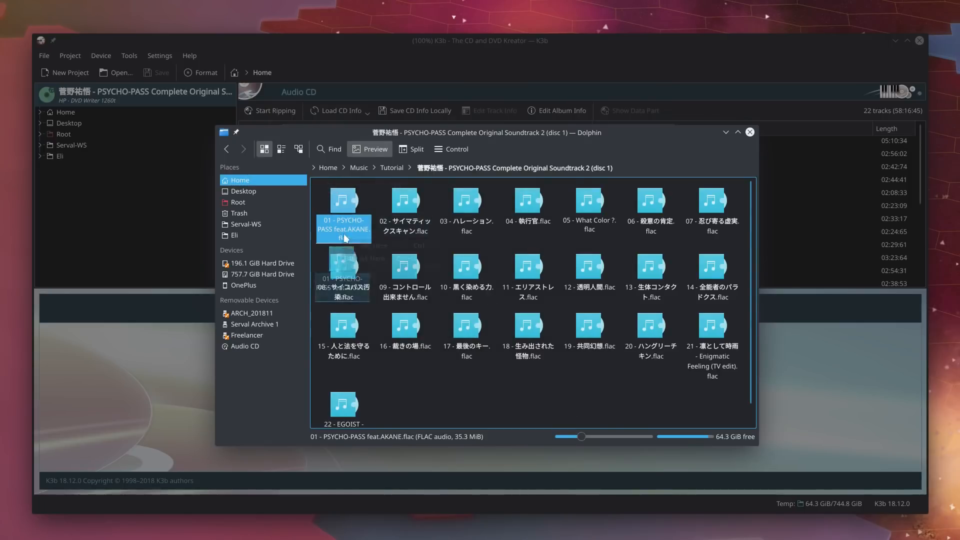
click(355, 220)
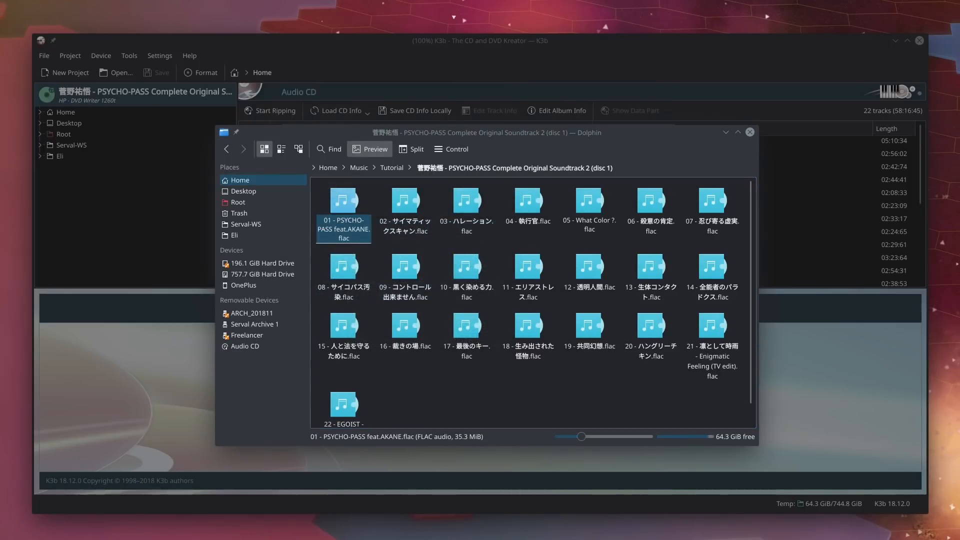
right_click(341, 221)
mouse_move(444, 249)
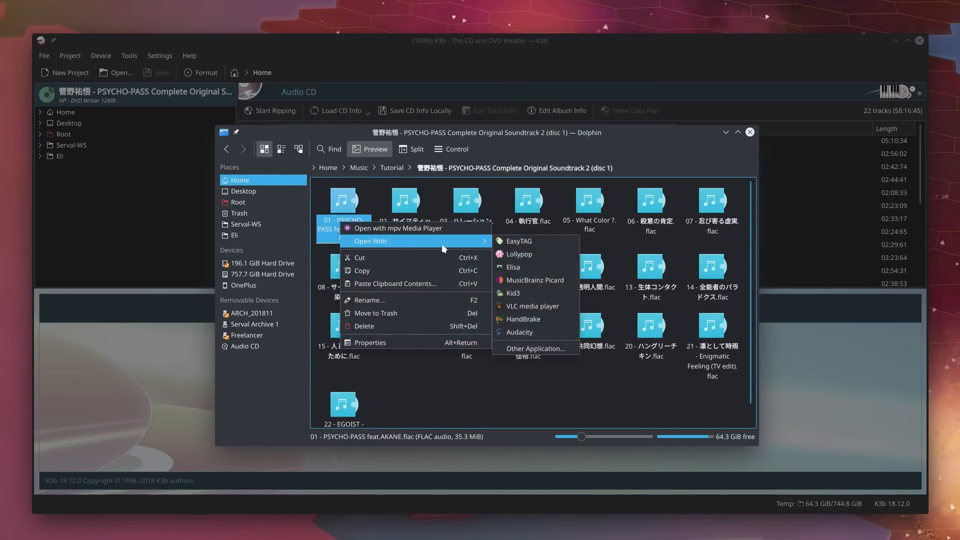
click(532, 306)
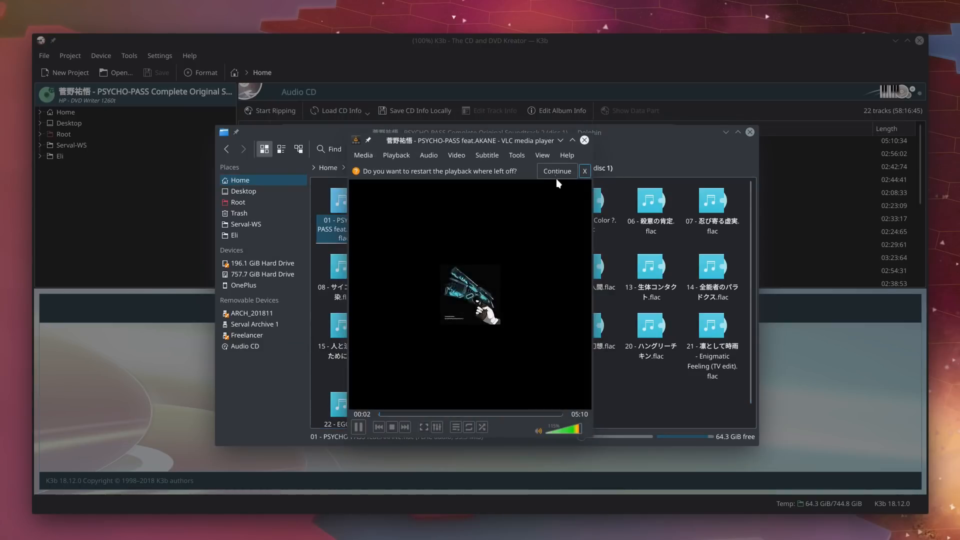
- Turn on "Allow only one instance" in VLC's interface preferences, turn it off again, and save the preferences
click(543, 155)
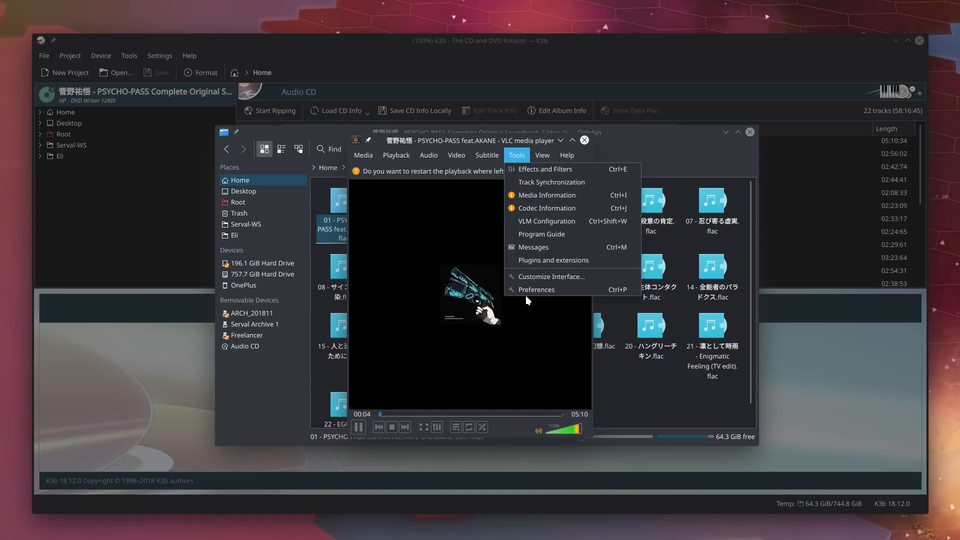
click(525, 293)
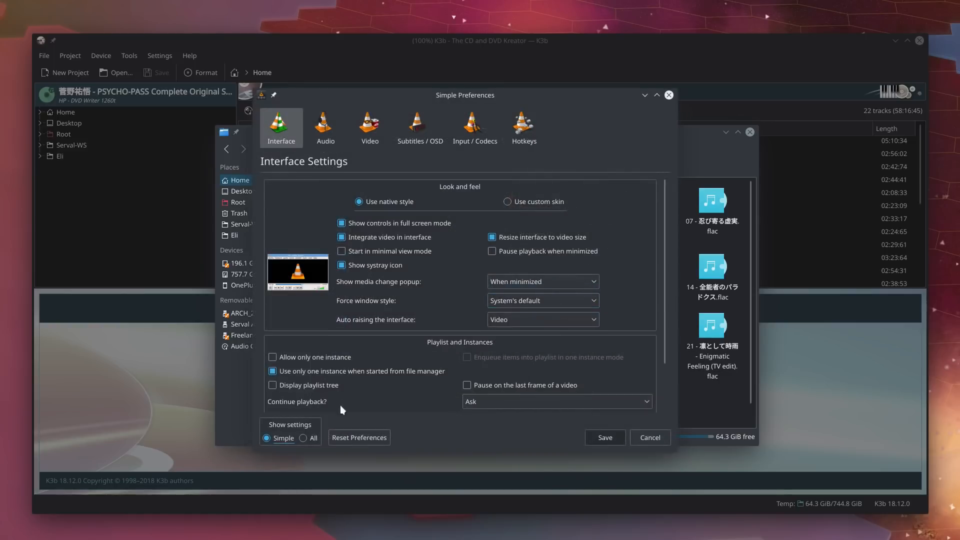
click(324, 358)
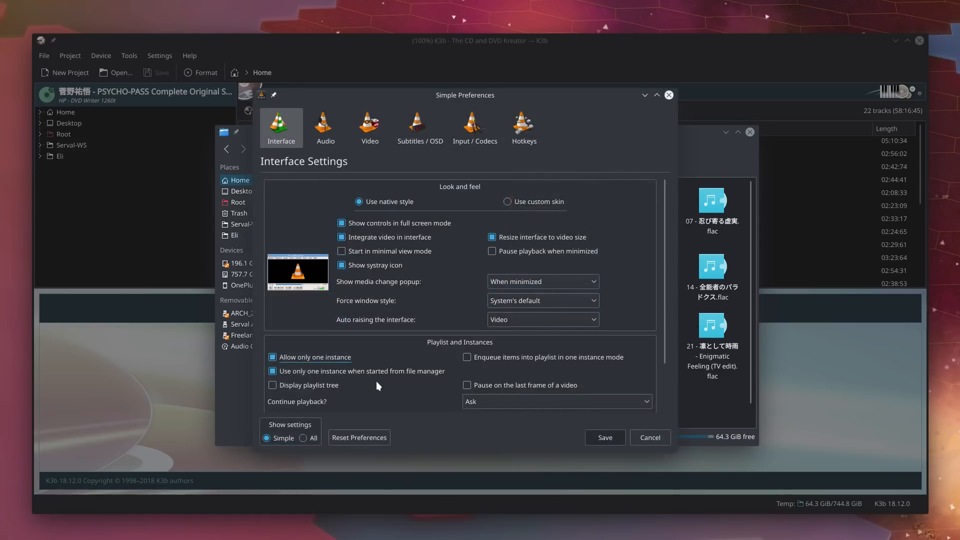
click(320, 358)
click(603, 438)
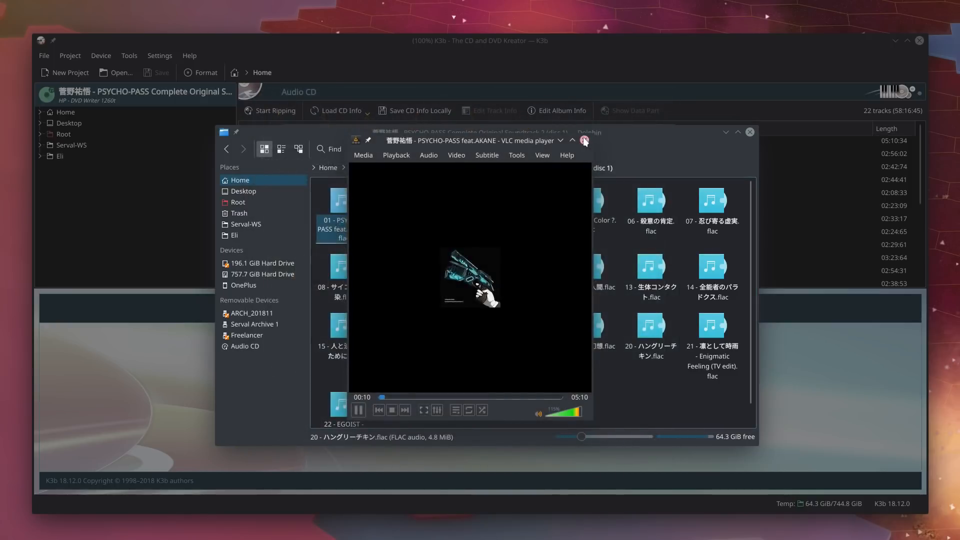
- Close VLC, open a Konsole terminal, and list the contents of the home folder's .cache directory with ls -al
click(585, 141)
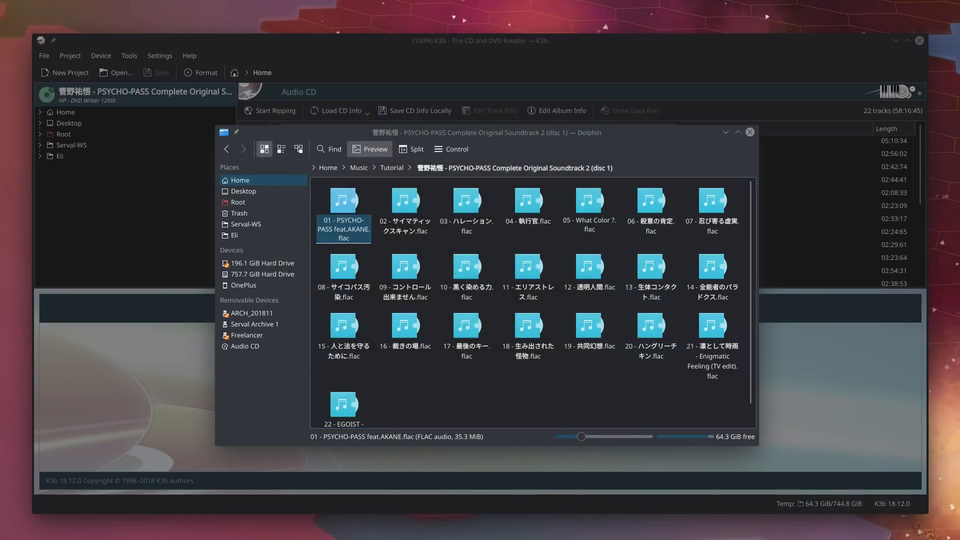
key(ctrl+alt+t)
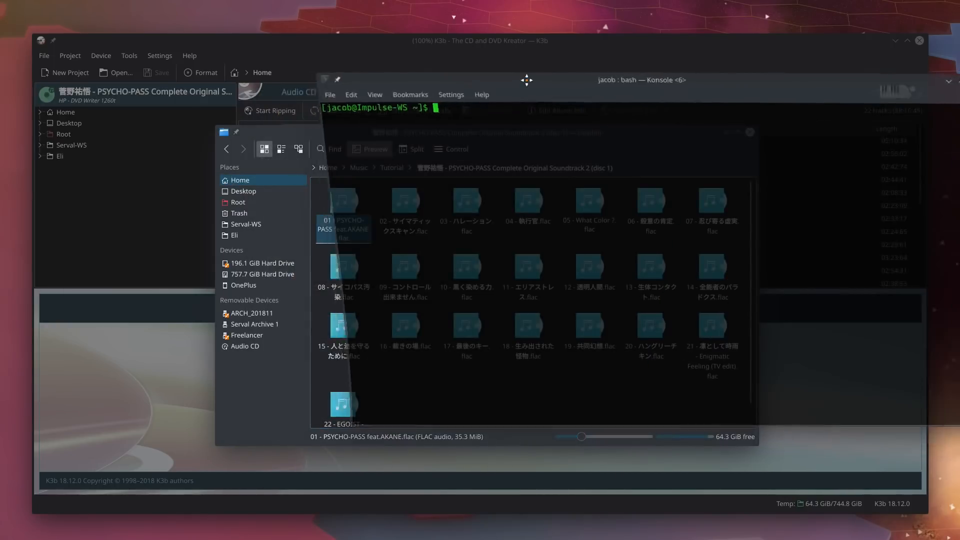
text(cd )
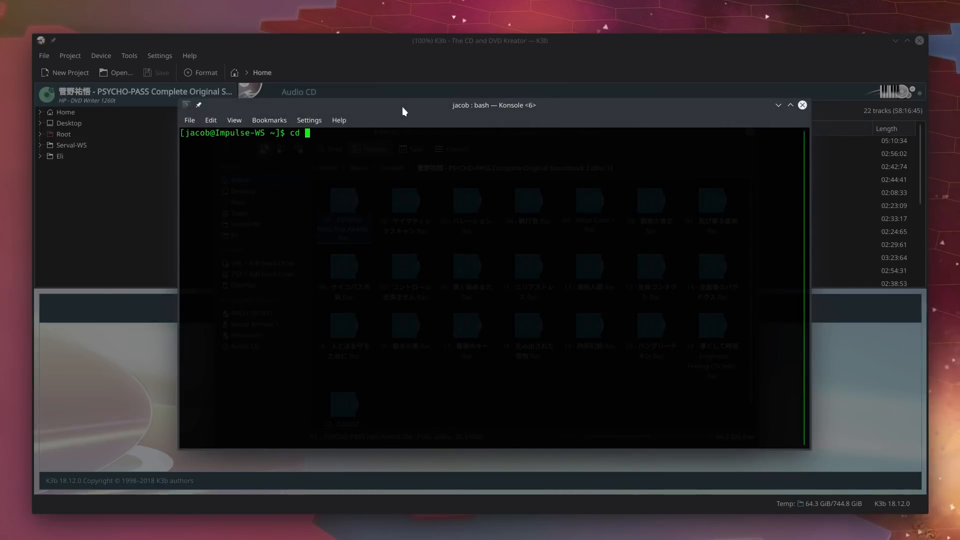
text(.ca)
key(Tab)
key(Return)
text(ls -al)
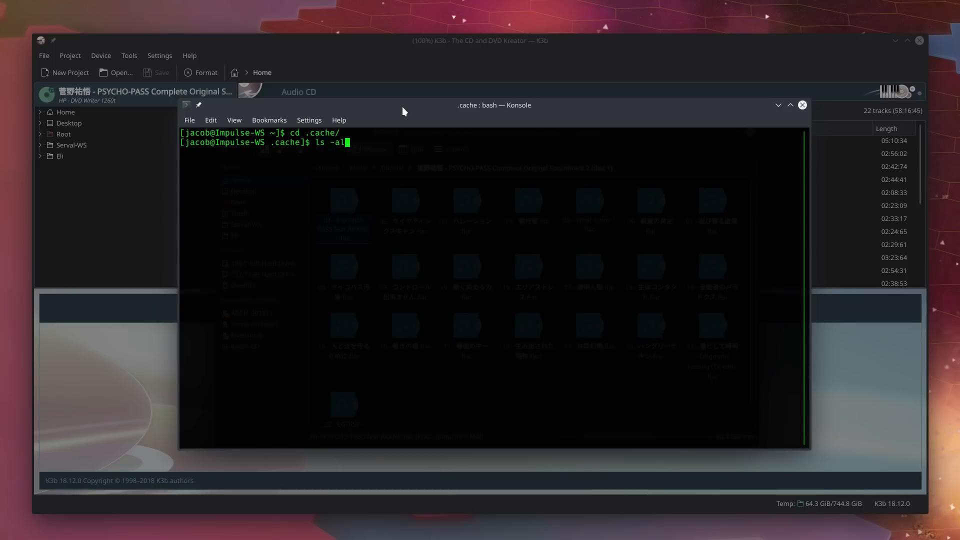
key(Return)
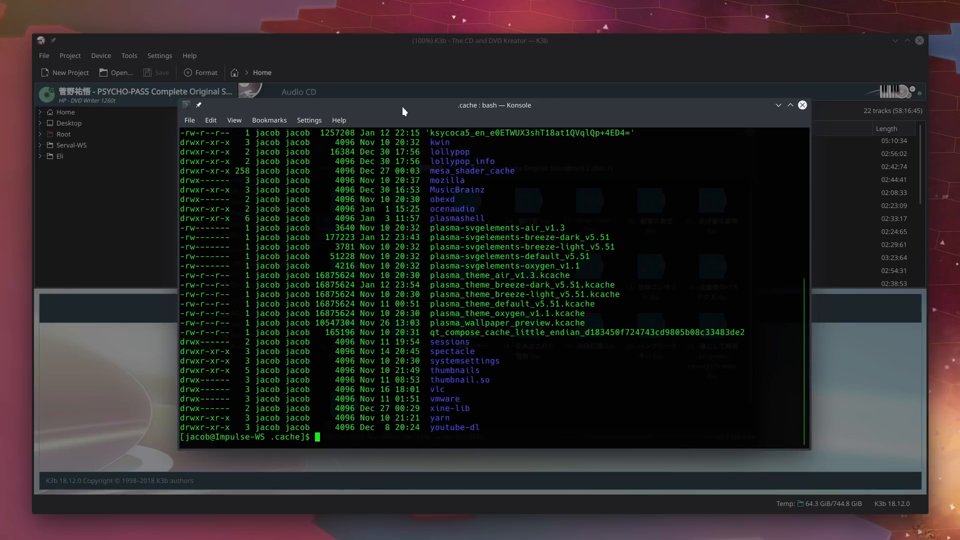
- Delete the vlc folder inside .cache recursively with rm -R
text(rm -R ./v)
text(l)
key(Tab)
key(Return)
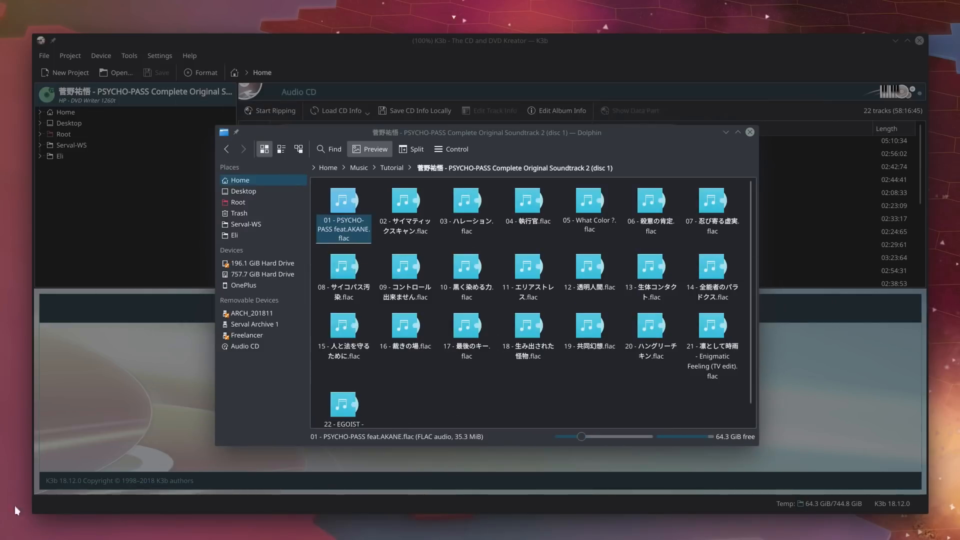
- Play the track "01 - PSYCHO-PASS feat.AKANE.flac" in VLC media player and in mpv, closing each player again
right_click(344, 227)
mouse_move(440, 247)
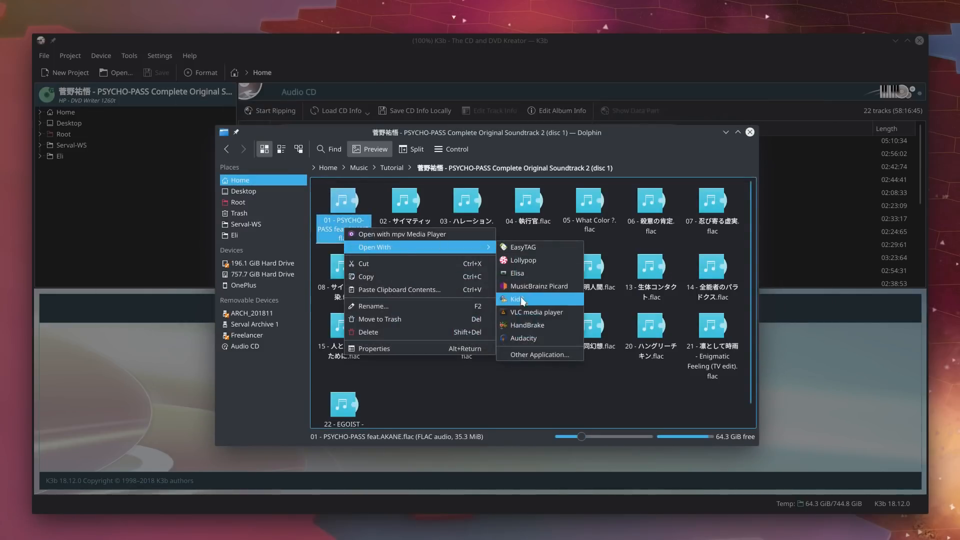
click(526, 311)
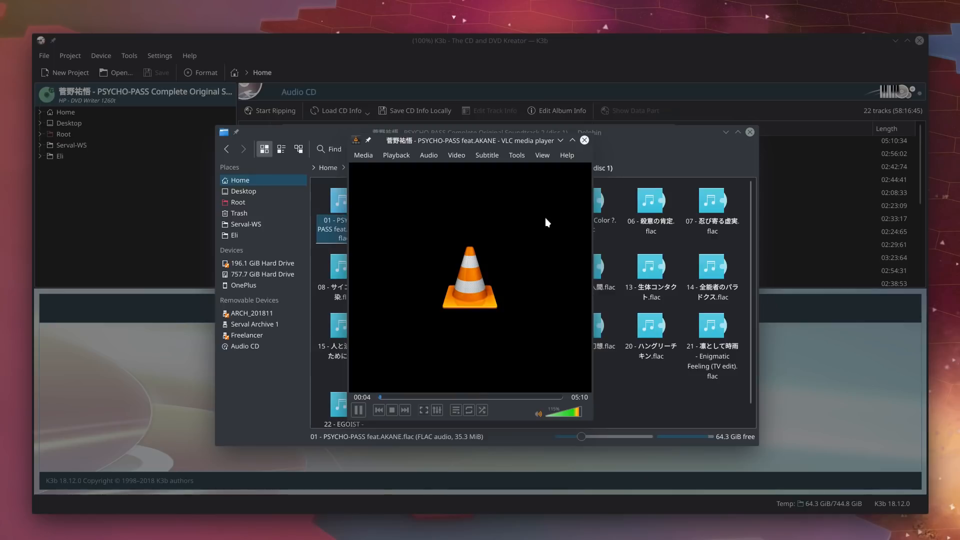
click(584, 140)
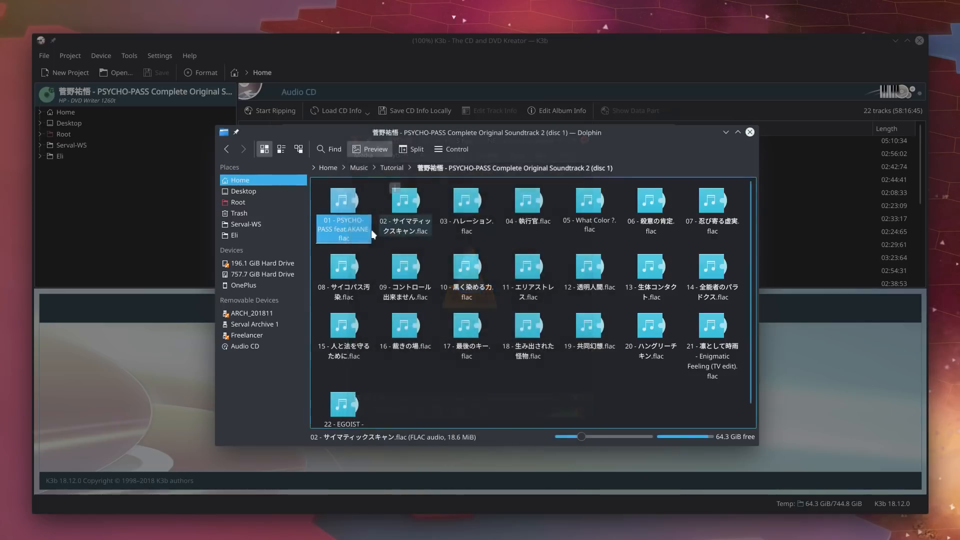
click(345, 227)
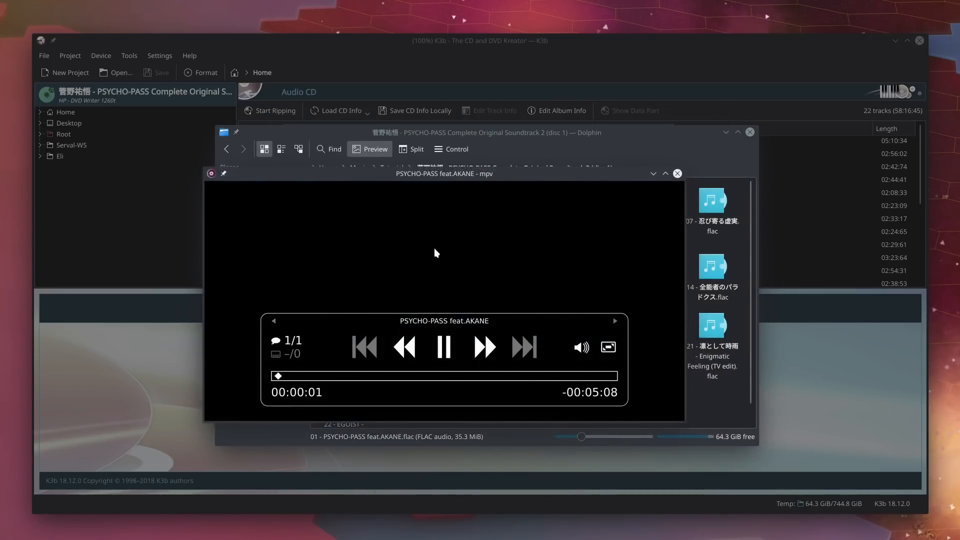
click(680, 171)
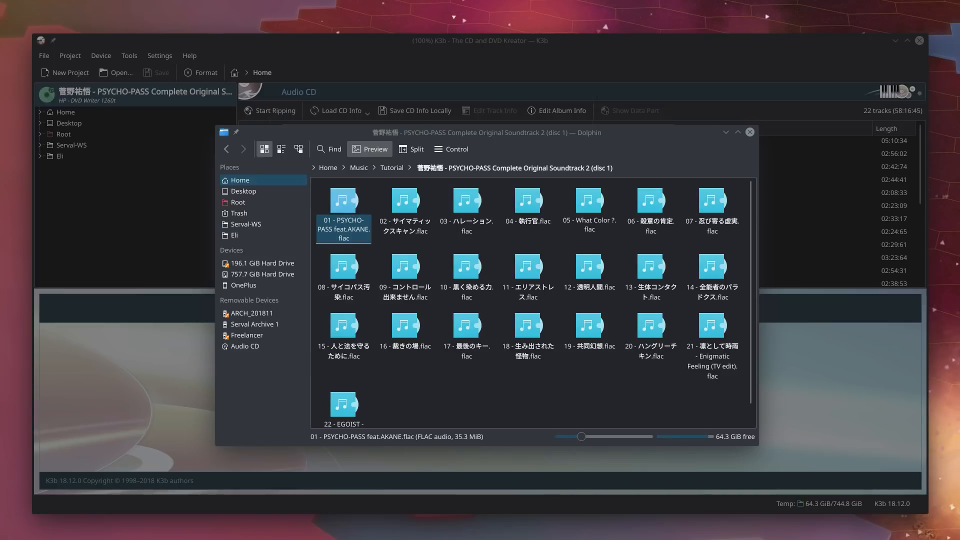
- Switch to Firefox, review the search query "psycho-pass soundtrack 2 itunes", and show the album's already open iTunes page
drag(750, 539, 549, 64)
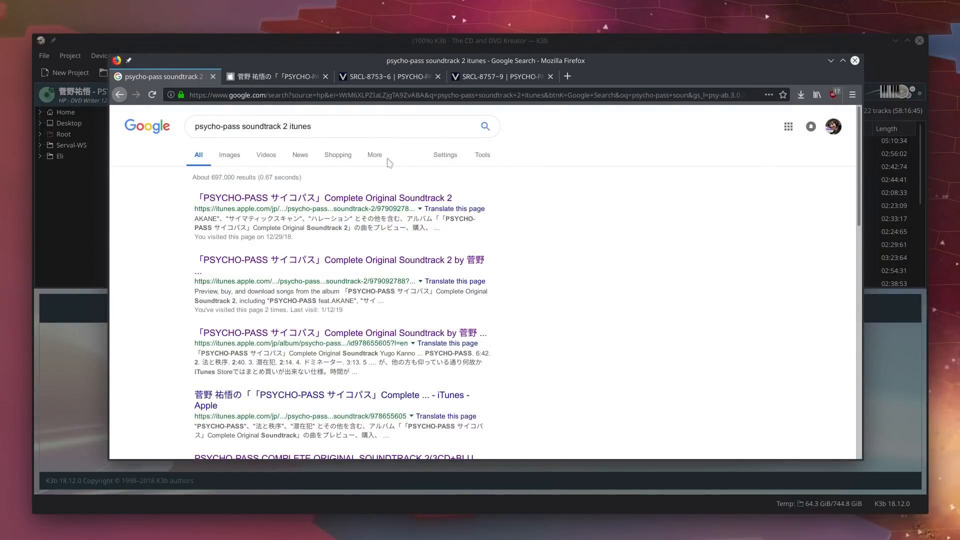
drag(195, 126, 327, 141)
click(293, 125)
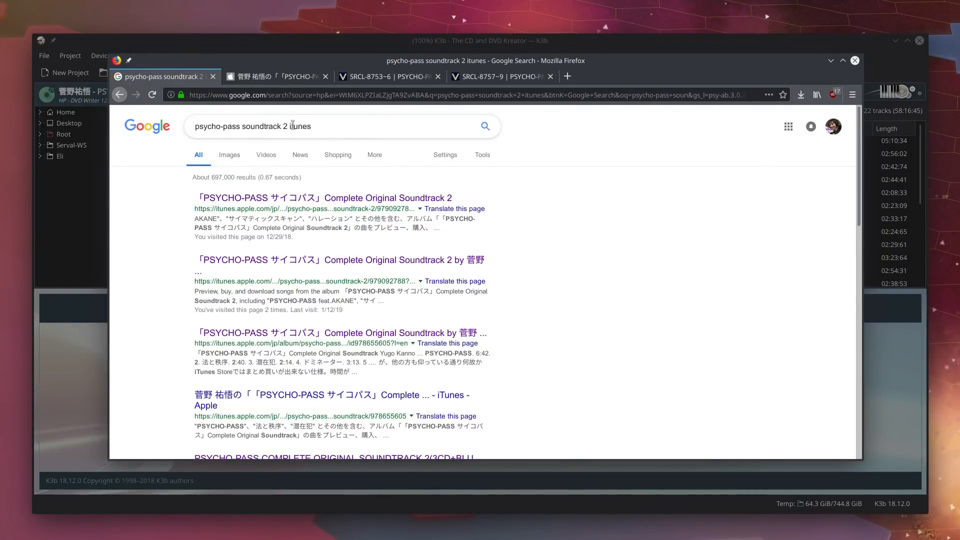
triple_click(293, 124)
click(331, 128)
click(265, 80)
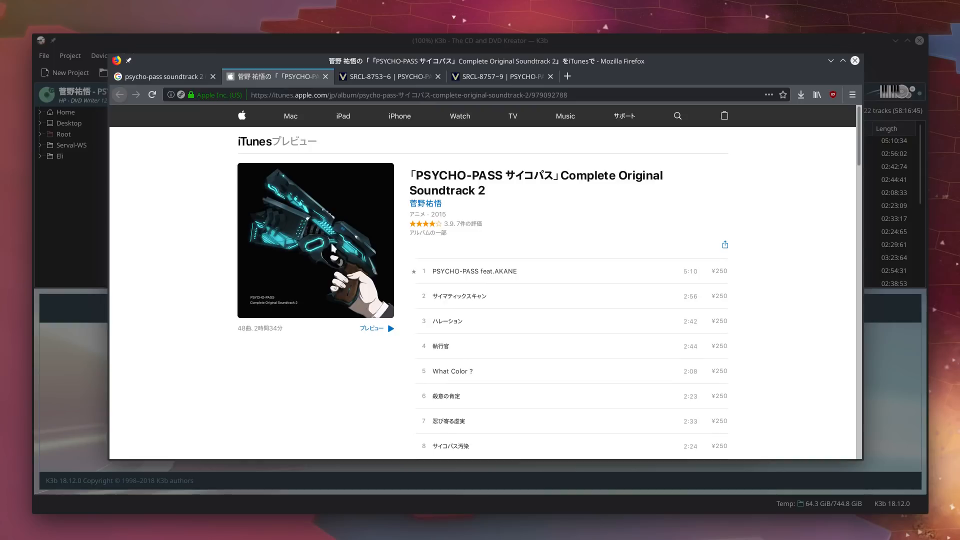
- Inspect the album cover's page element and expand the full srcset value of its first artwork source
right_click(336, 206)
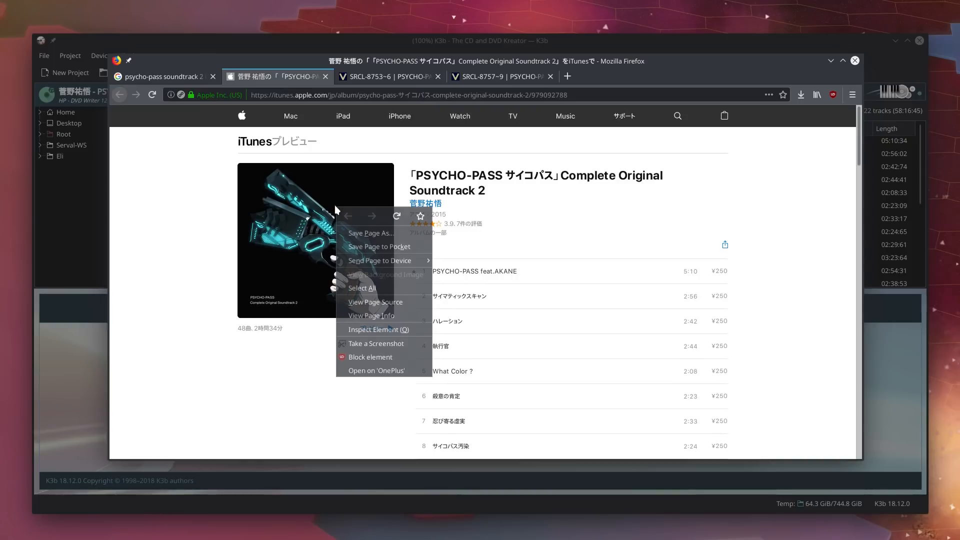
click(373, 330)
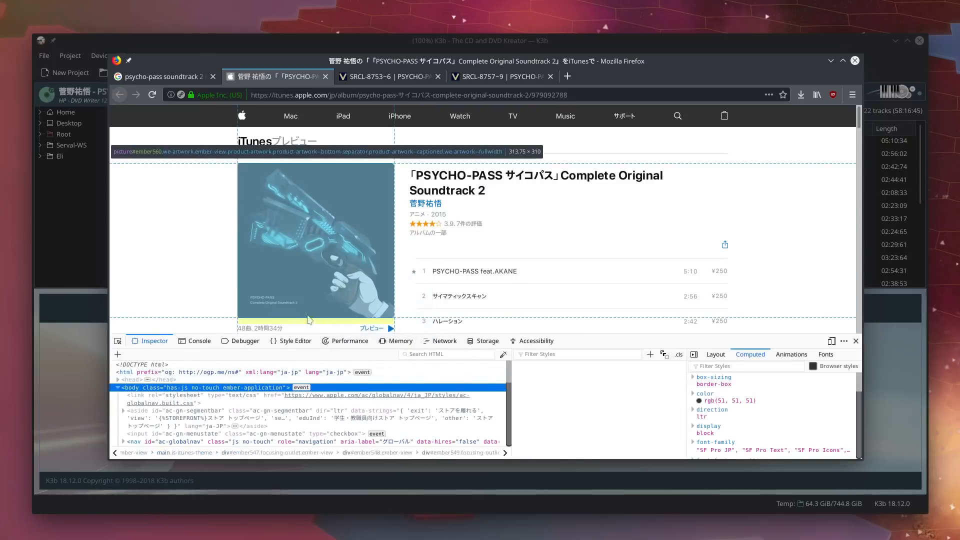
click(194, 400)
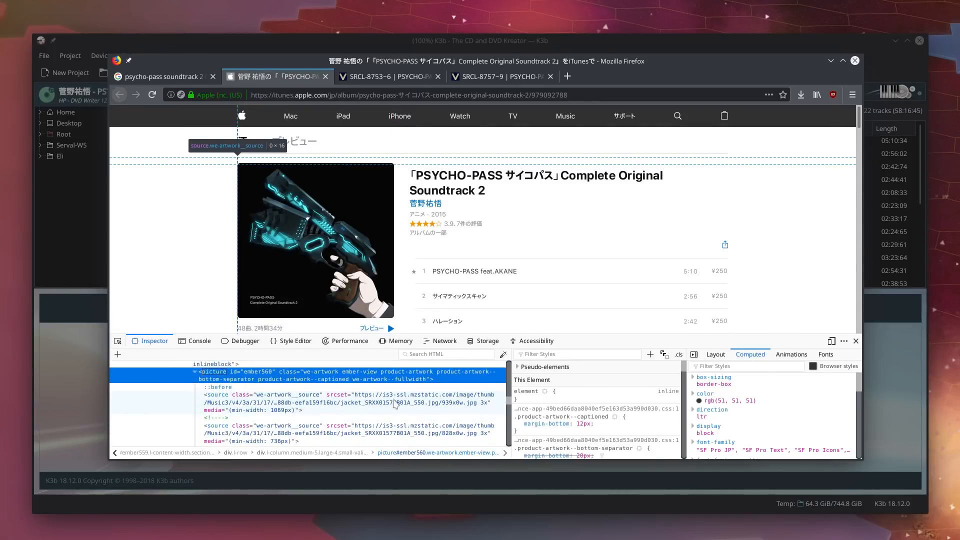
scroll(412, 410, down, 3)
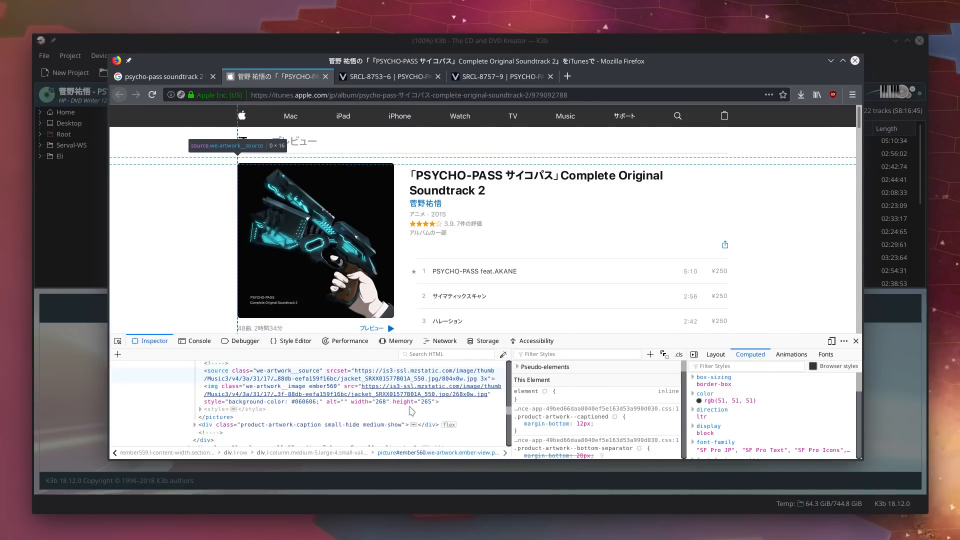
mouse_move(289, 398)
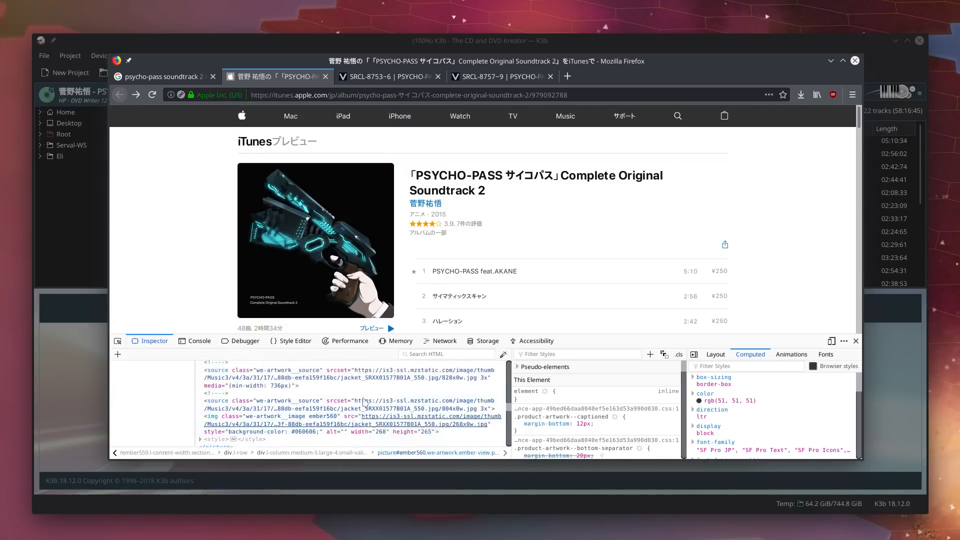
scroll(370, 397, up, 2)
click(358, 398)
scroll(360, 401, down, 1)
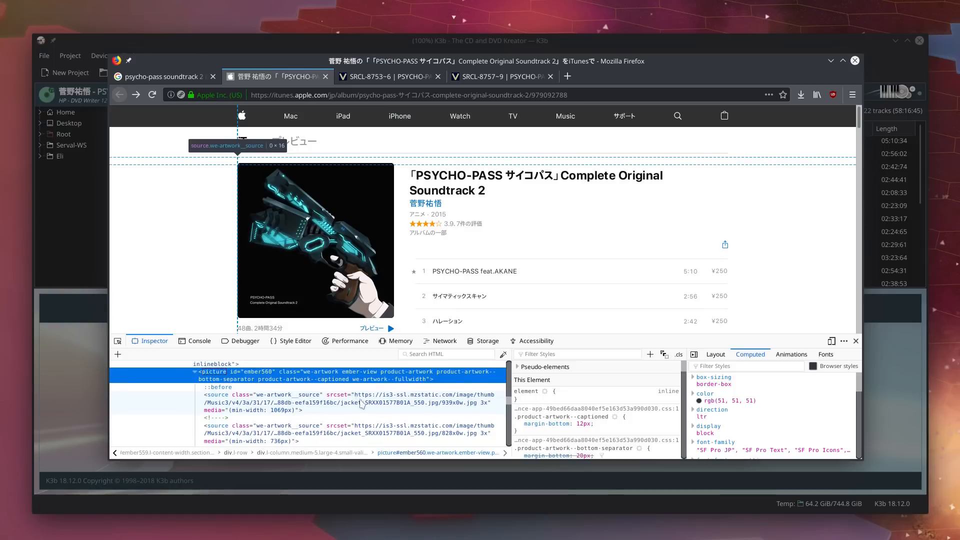
click(375, 407)
double_click(374, 406)
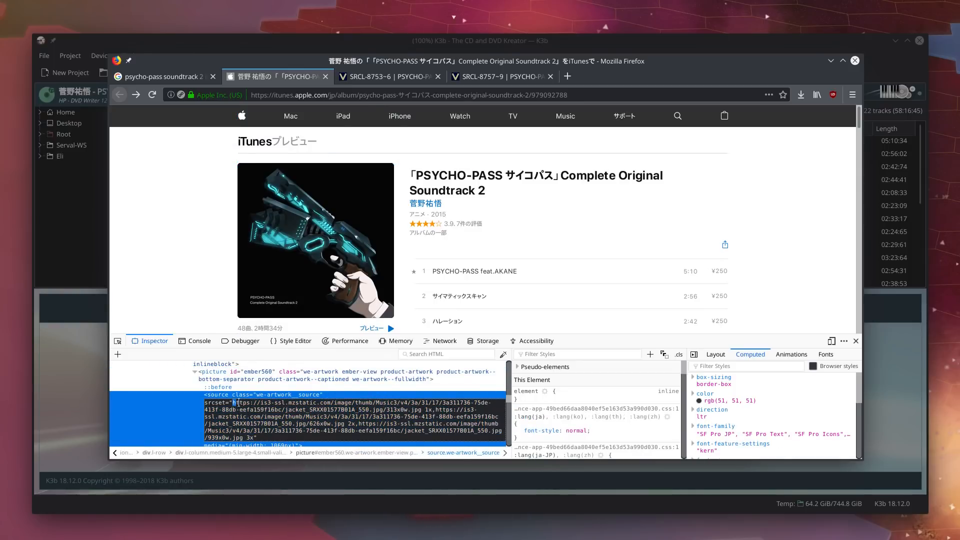
- Copy the 3x artwork address ending in 939x0w.jpg from the srcset and load it in the current browser tab
drag(234, 403, 394, 409)
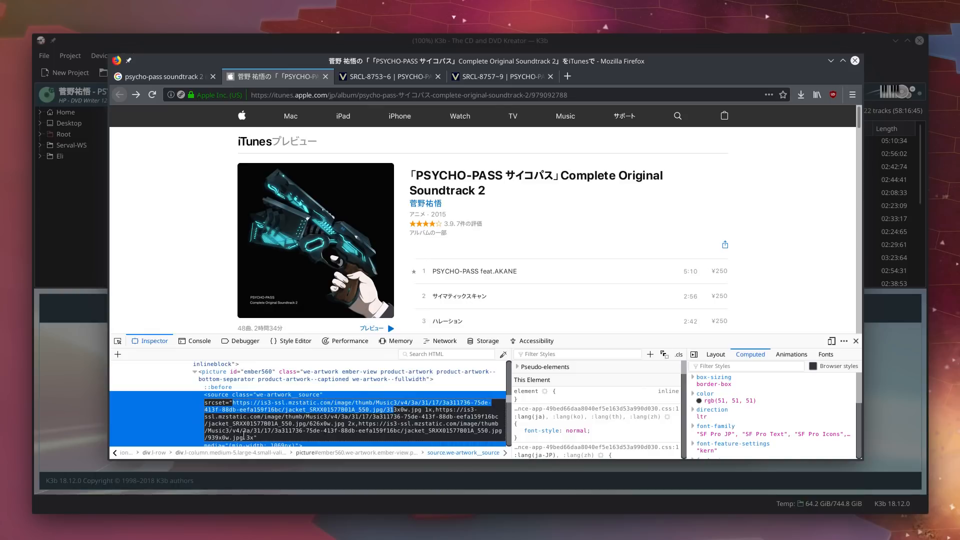
drag(244, 438, 359, 396)
key(ctrl+c)
scroll(361, 428, down, 1)
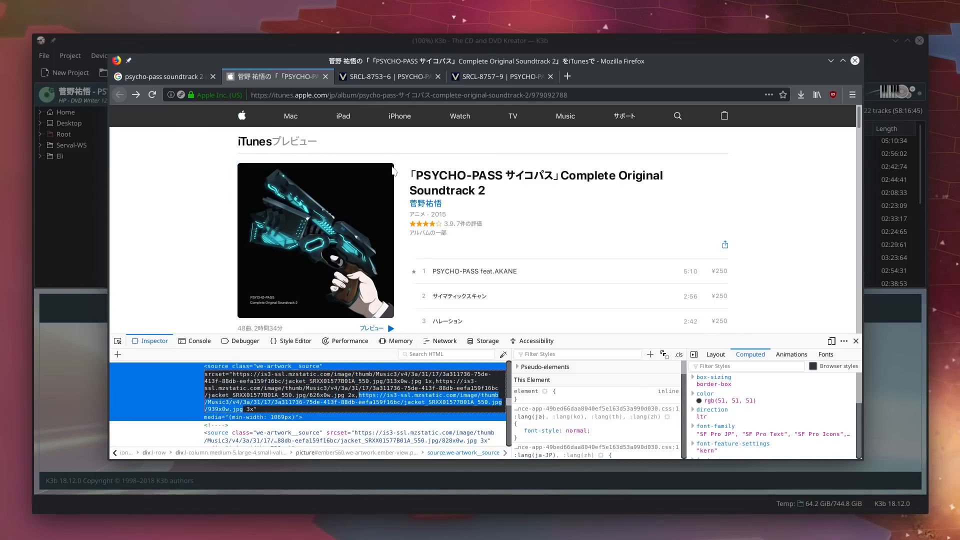
click(367, 96)
key(ctrl+a)
key(ctrl+v)
key(Return)
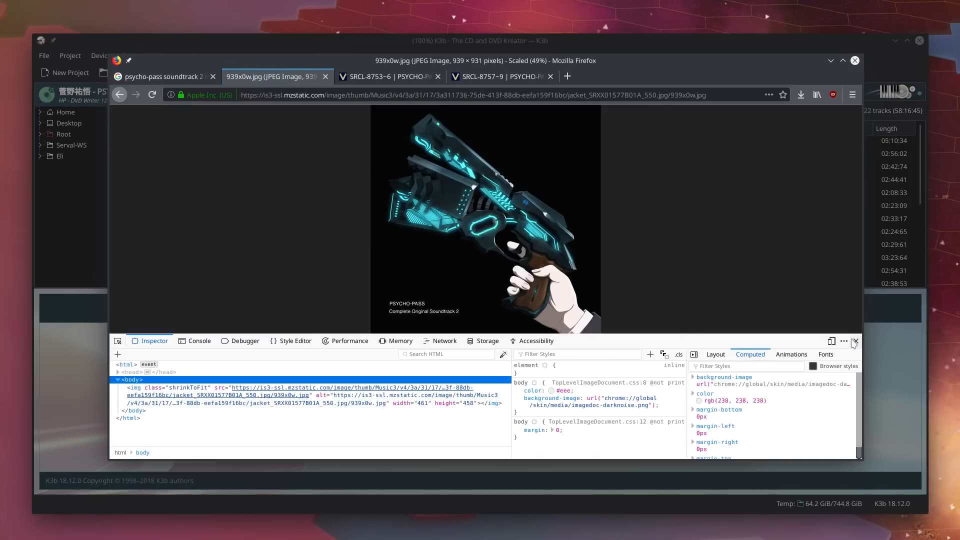
- Close the developer tools, look over the cover image at full size, and fit it back to the window
click(855, 341)
click(542, 299)
scroll(550, 287, down, 3)
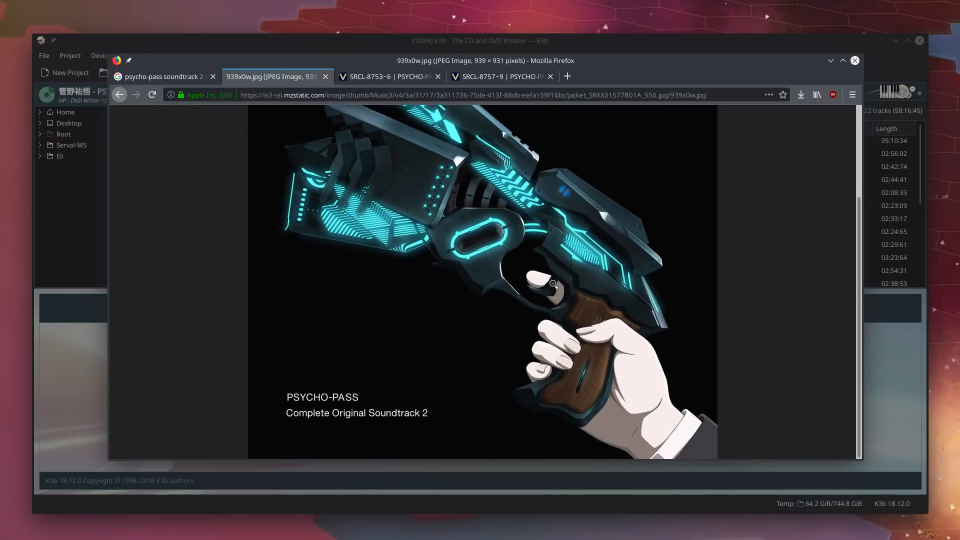
scroll(553, 283, up, 3)
scroll(551, 284, down, 3)
scroll(540, 283, up, 3)
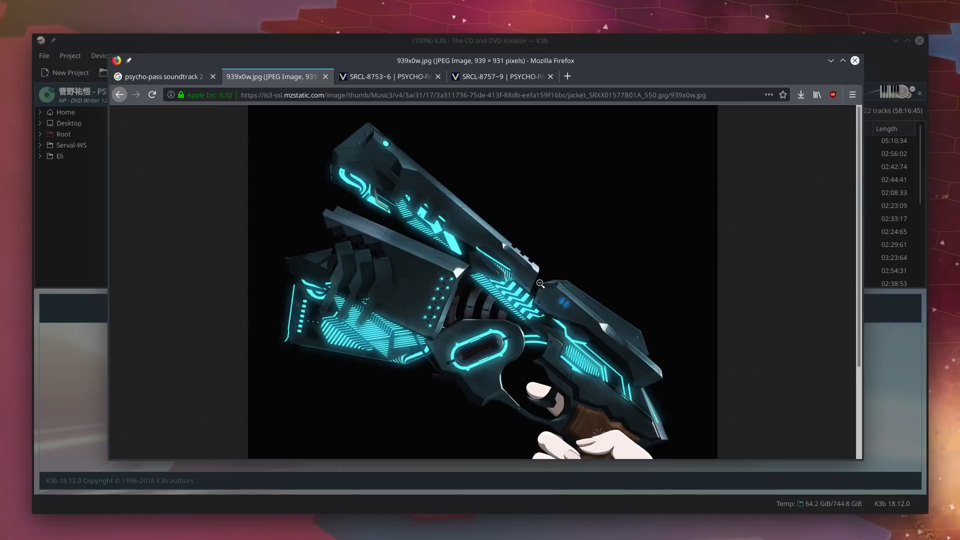
click(540, 283)
- Save the cover image as cover.jpg in the Music/Tutorial folder of "PSYCHO-PASS Complete Original Soundtrack 2 (disc 1)"
right_click(554, 276)
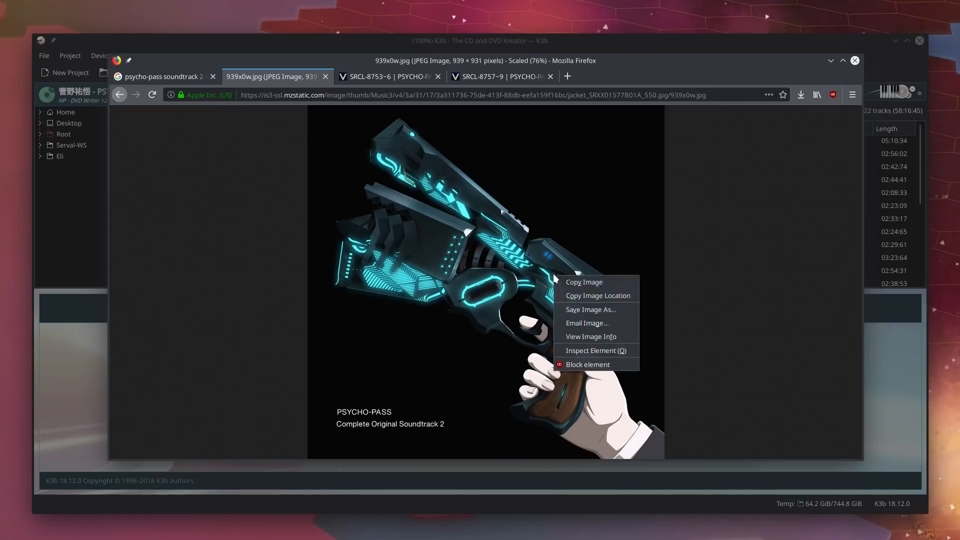
click(238, 236)
right_click(467, 269)
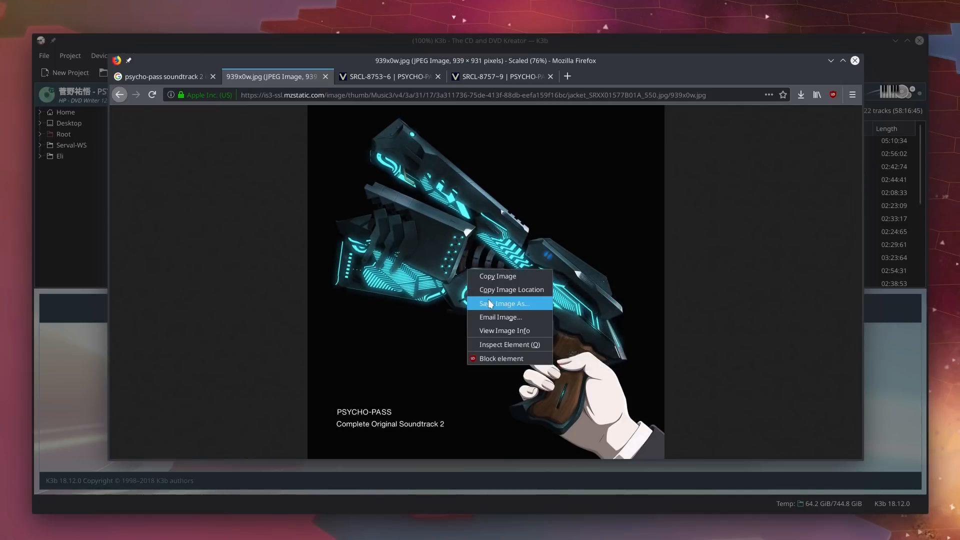
click(541, 306)
double_click(433, 220)
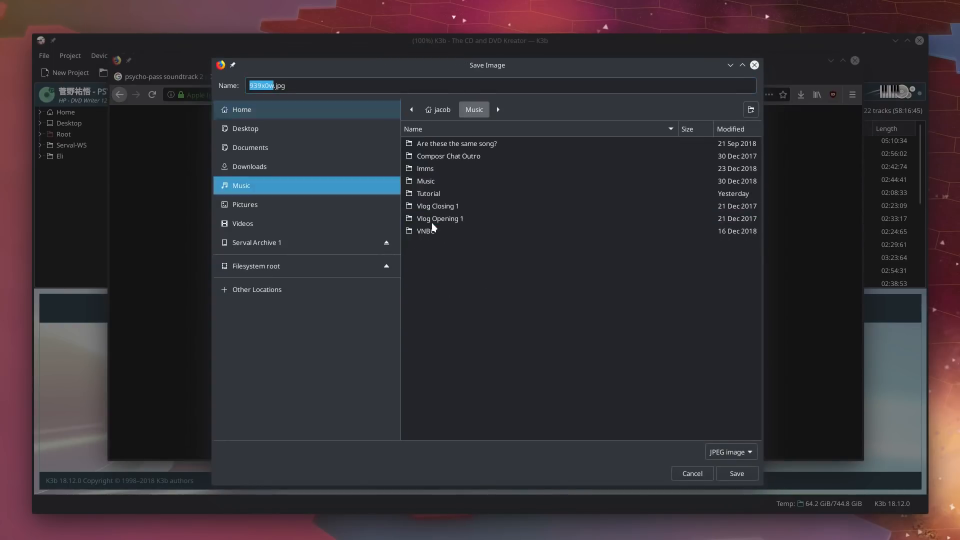
double_click(442, 194)
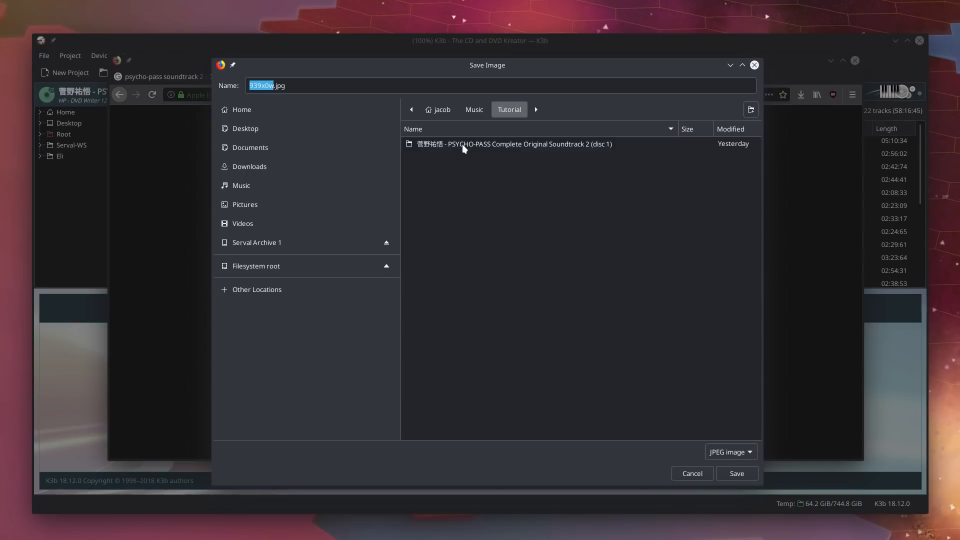
click(268, 85)
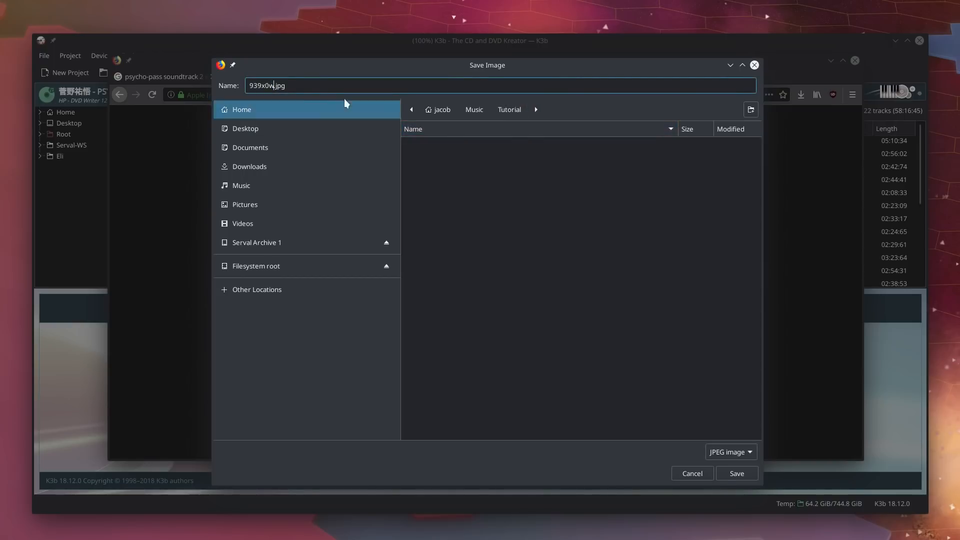
click(515, 113)
double_click(515, 145)
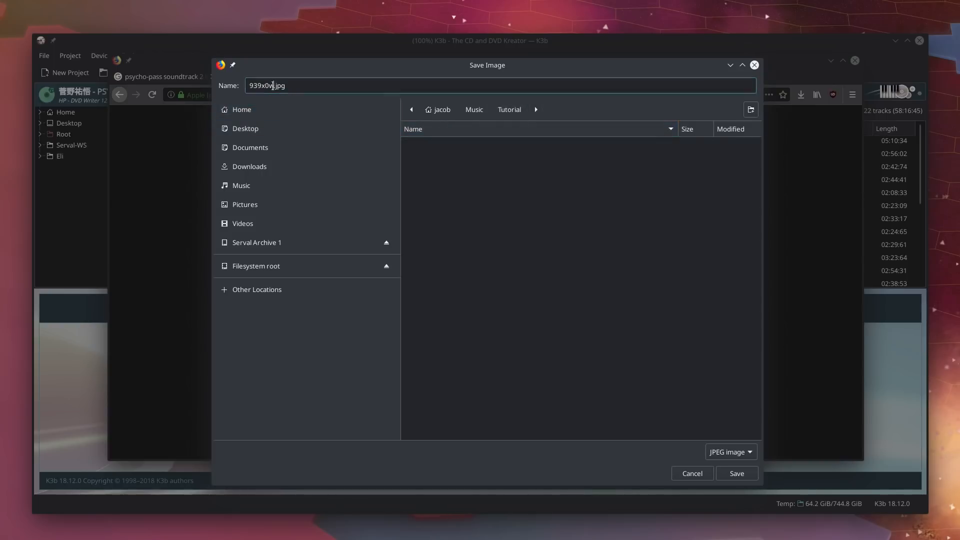
drag(273, 85, 179, 64)
text(cover)
key(Return)
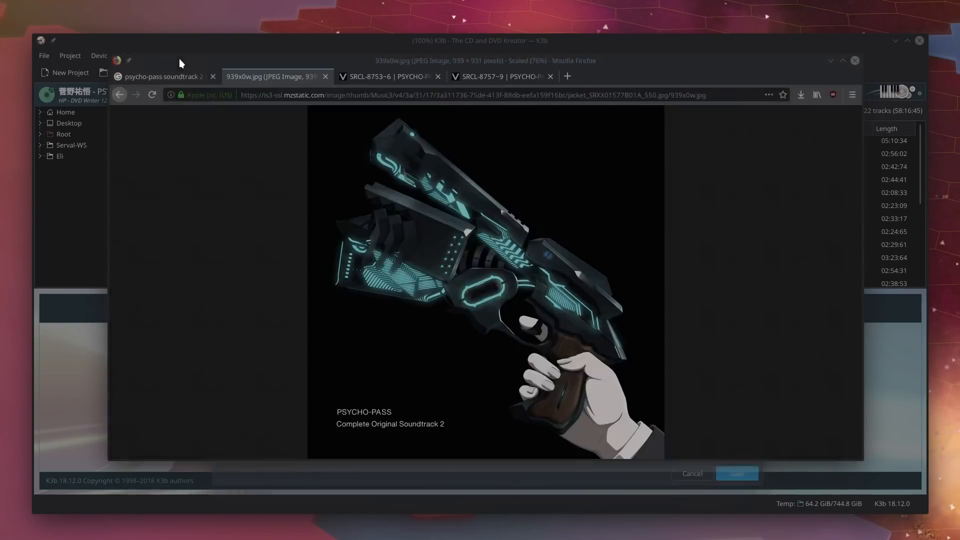
- Switch to Dolphin and examine the saved cover.jpg alongside the ripped Flac tracks in the album folder
key(alt+Tab)
scroll(428, 340, down, 1)
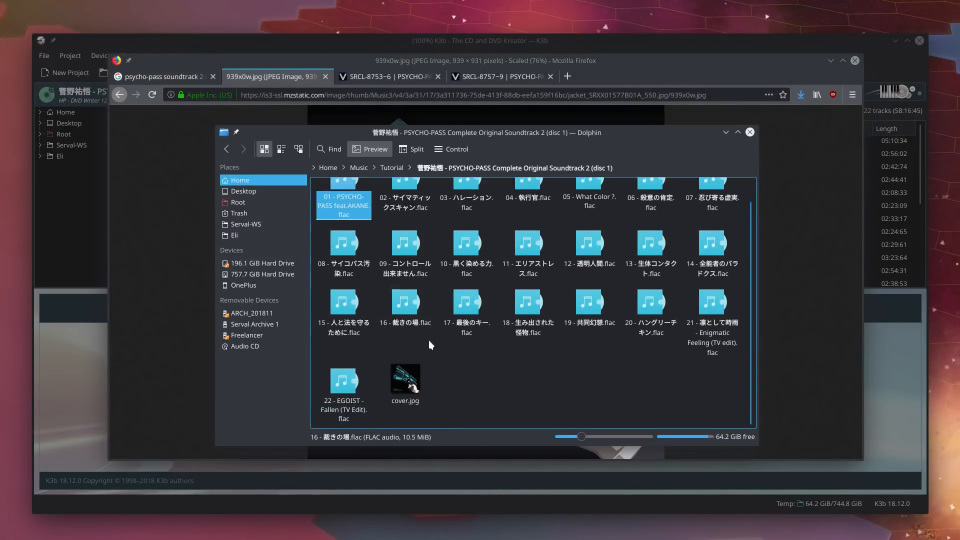
click(434, 359)
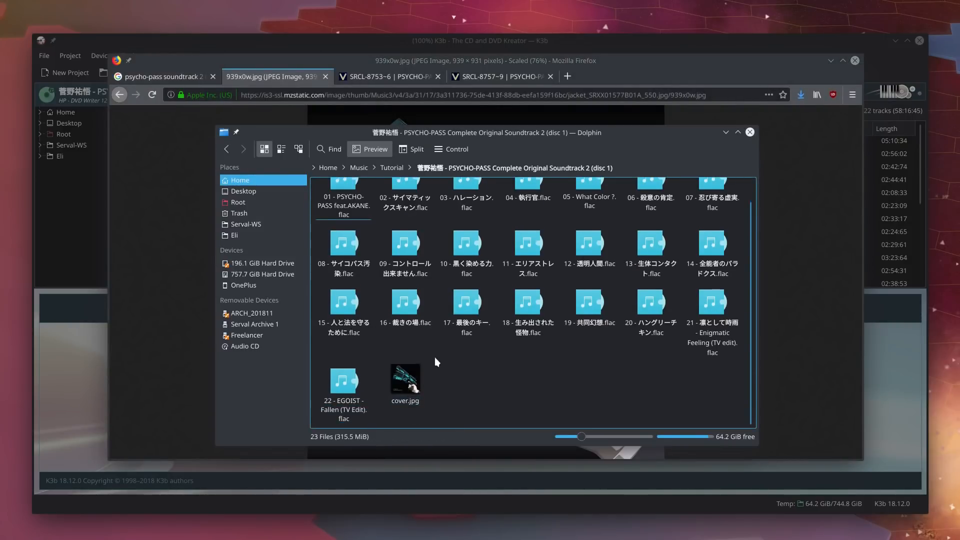
scroll(434, 358, up, 1)
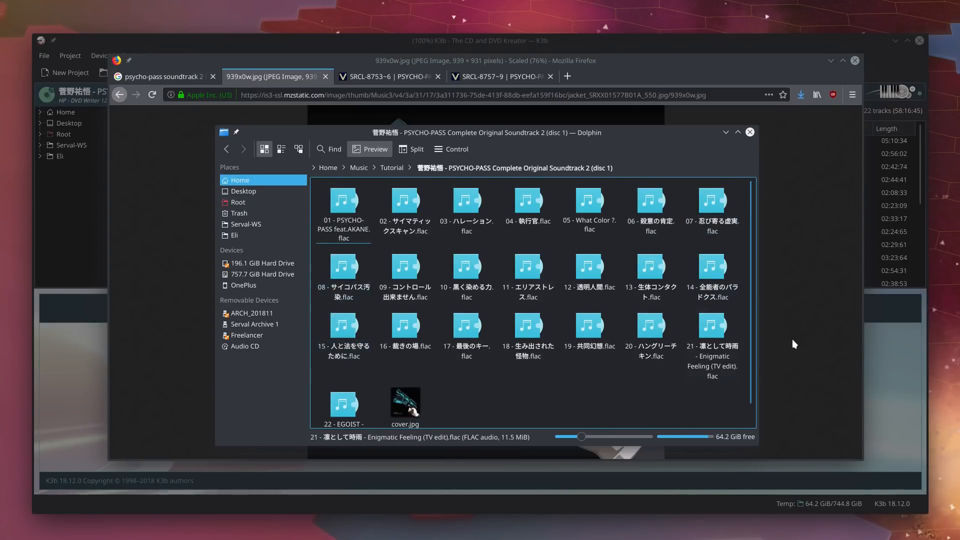
scroll(575, 335, down, 1)
drag(439, 377, 407, 395)
click(469, 385)
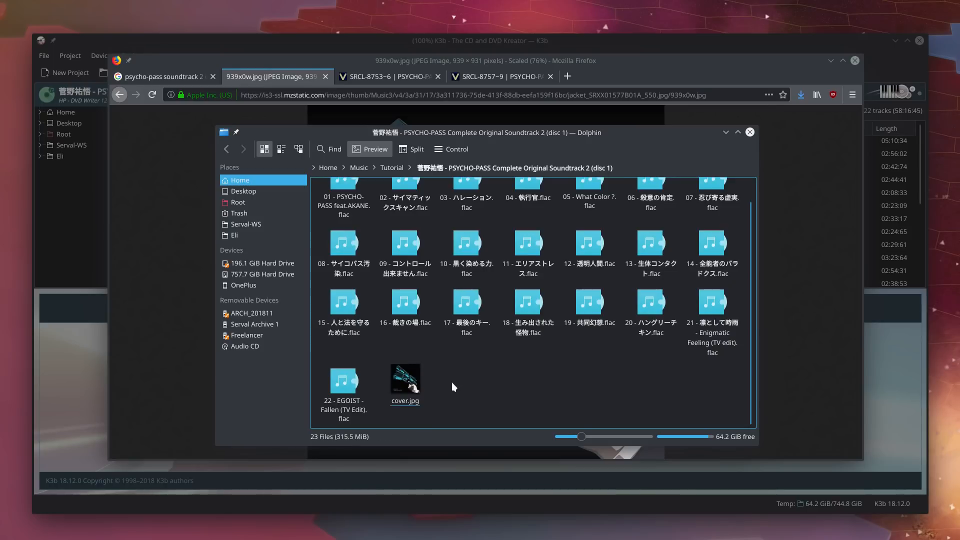
scroll(450, 368, up, 1)
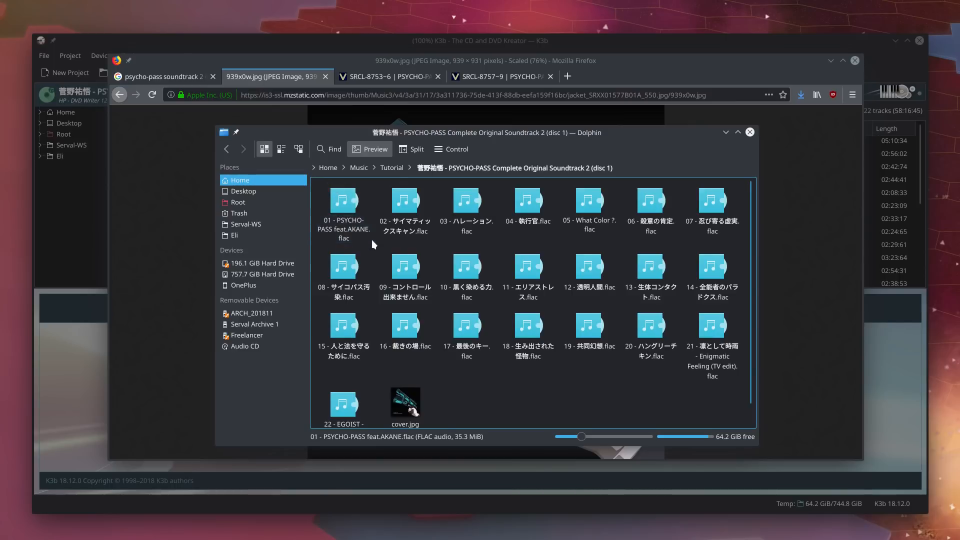
scroll(372, 240, down, 1)
scroll(374, 242, up, 1)
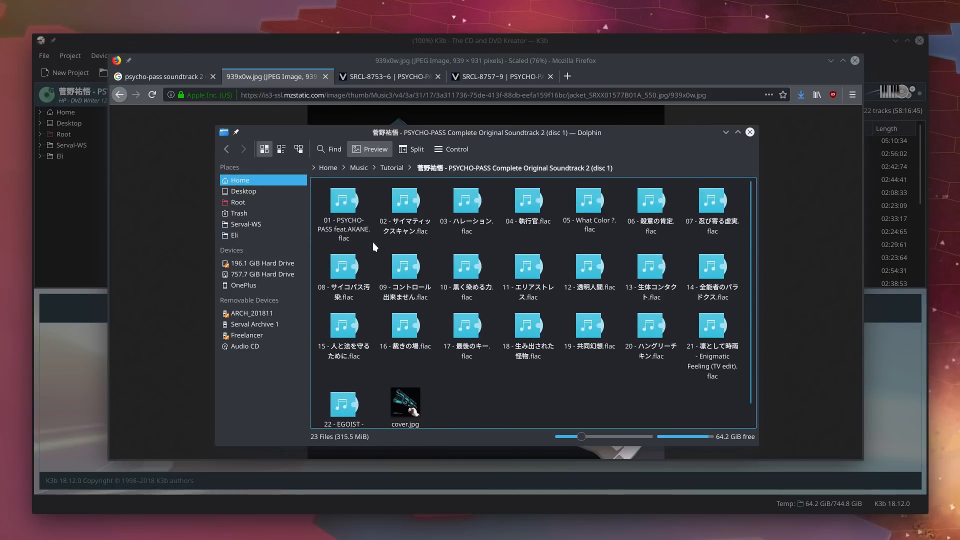
scroll(373, 242, down, 1)
drag(456, 383, 406, 384)
click(467, 384)
scroll(446, 378, up, 1)
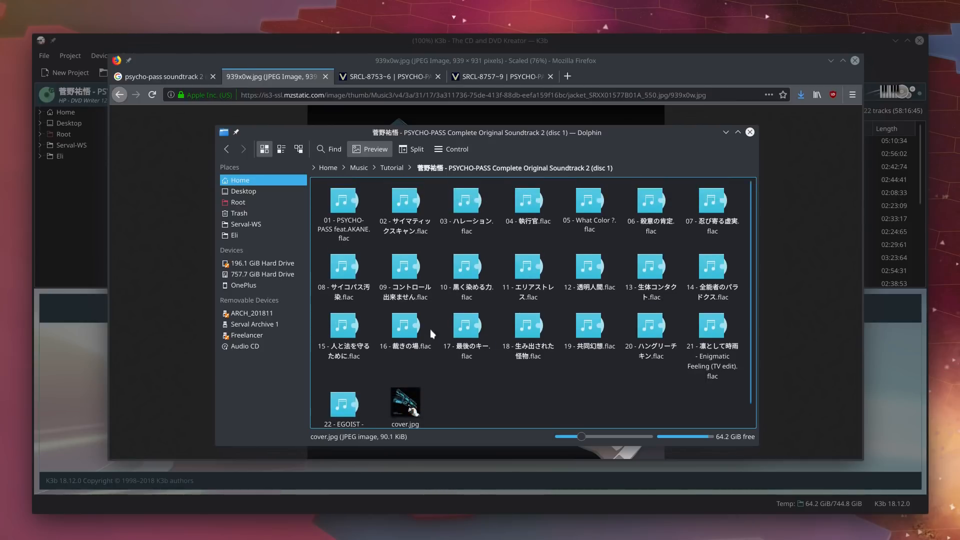
scroll(429, 289, down, 1)
scroll(475, 366, up, 1)
scroll(467, 252, down, 1)
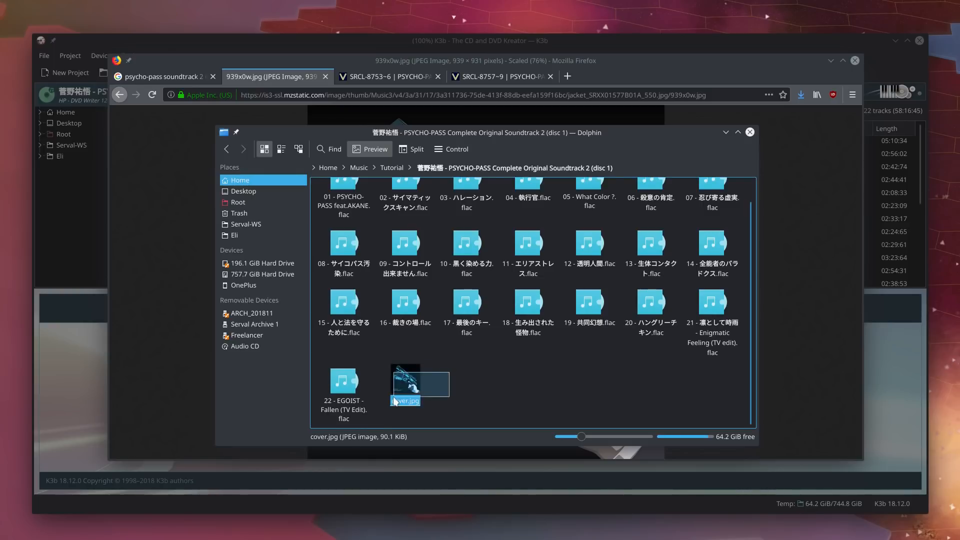
- Switch to Firefox and examine the front cover entry on the VGMdb page for the SRCL-8753~6 Limited Edition
click(400, 68)
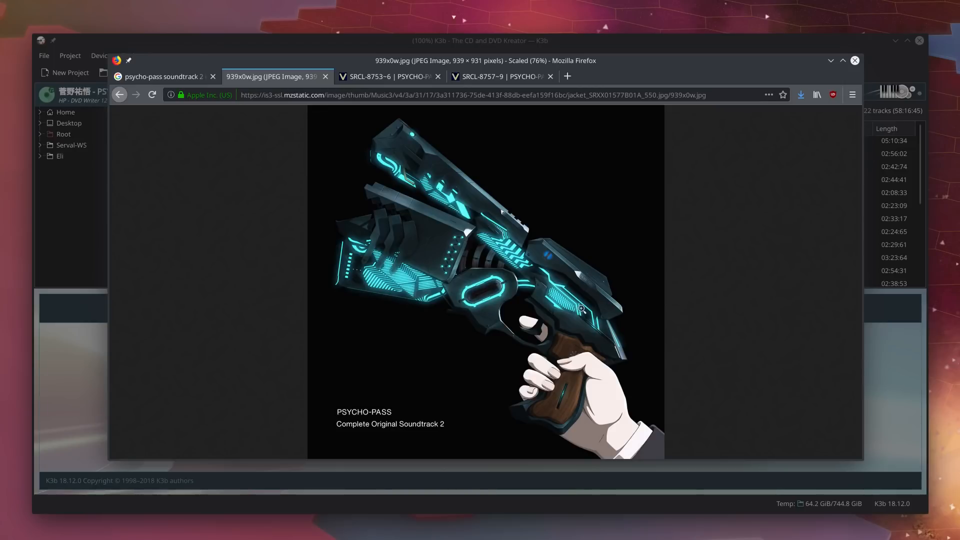
click(391, 79)
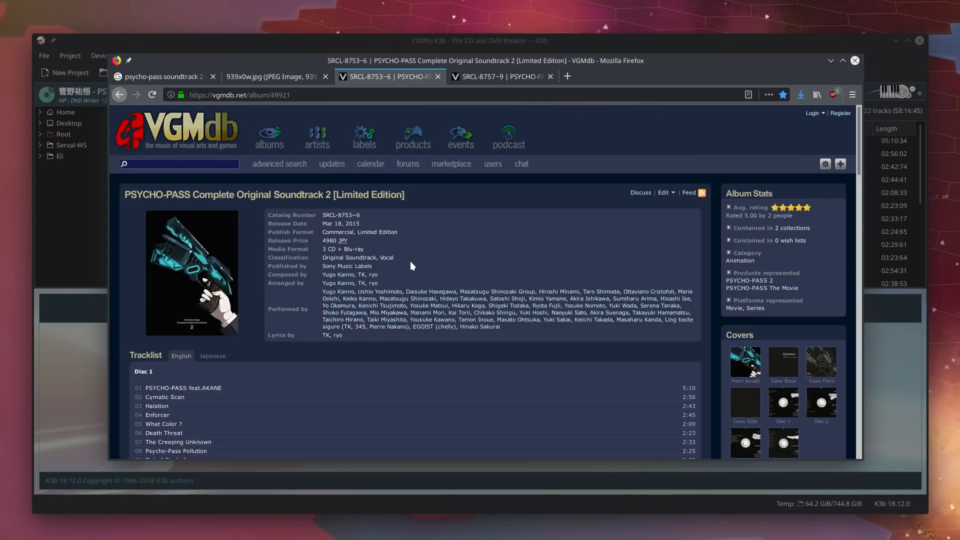
scroll(410, 263, down, 2)
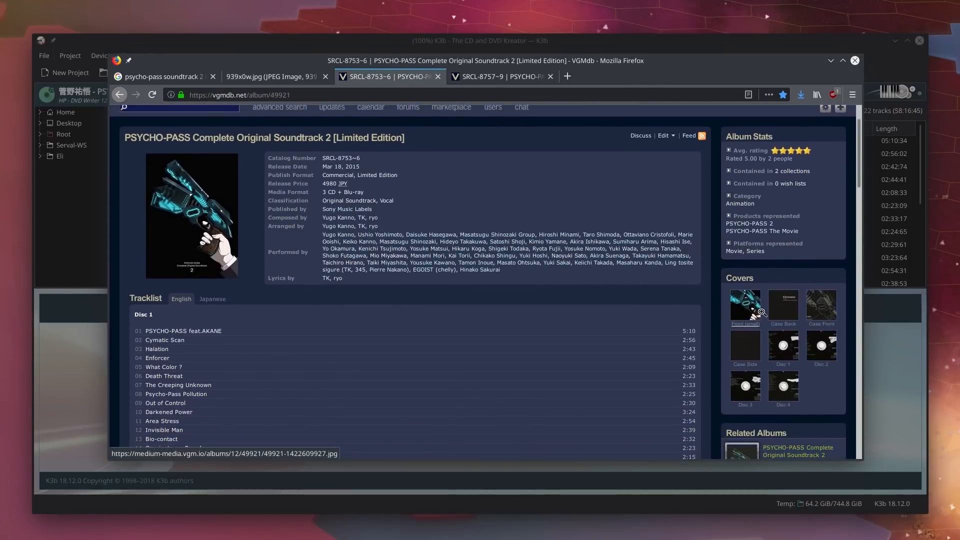
mouse_move(750, 307)
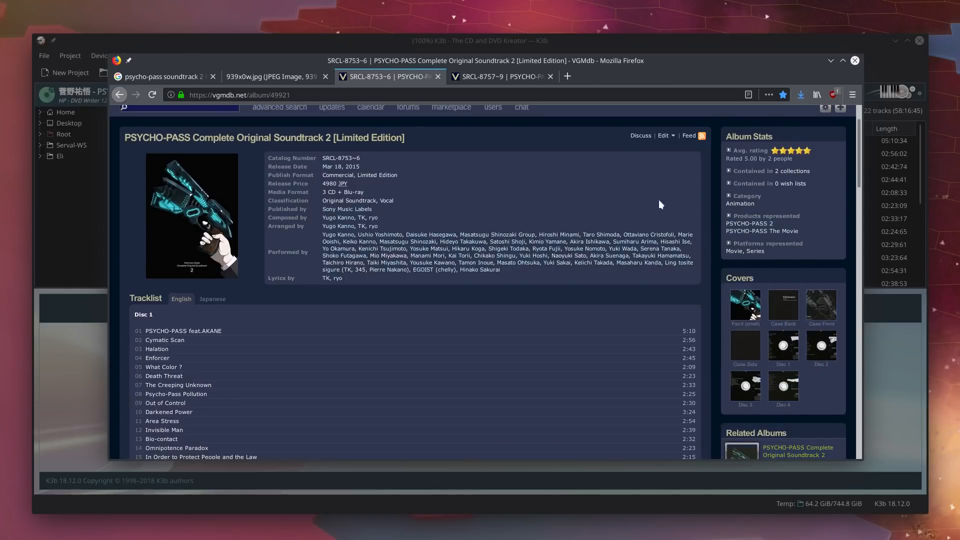
- Open the front cover image from the VGMdb SRCL-8757~9 page by itself and compare it with 939x0w.jpg
click(506, 78)
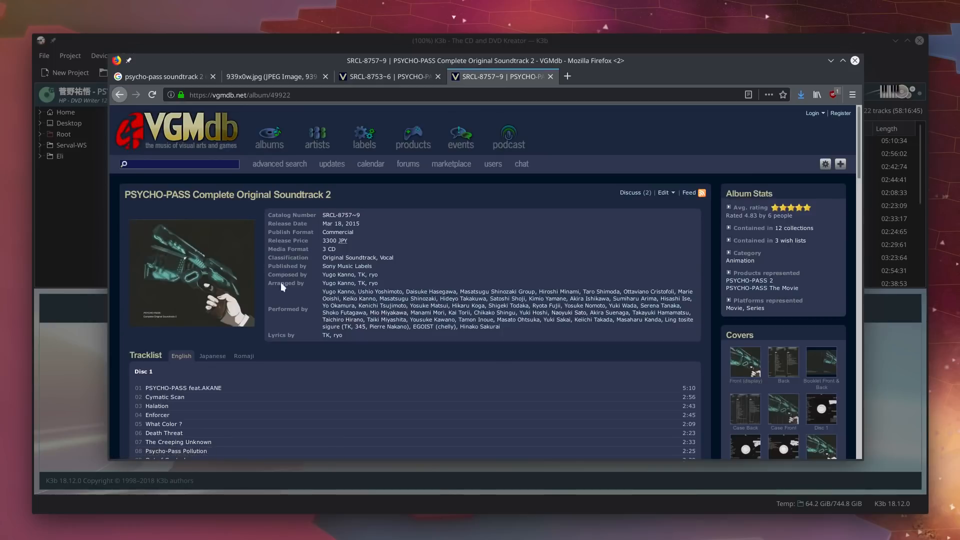
right_click(218, 239)
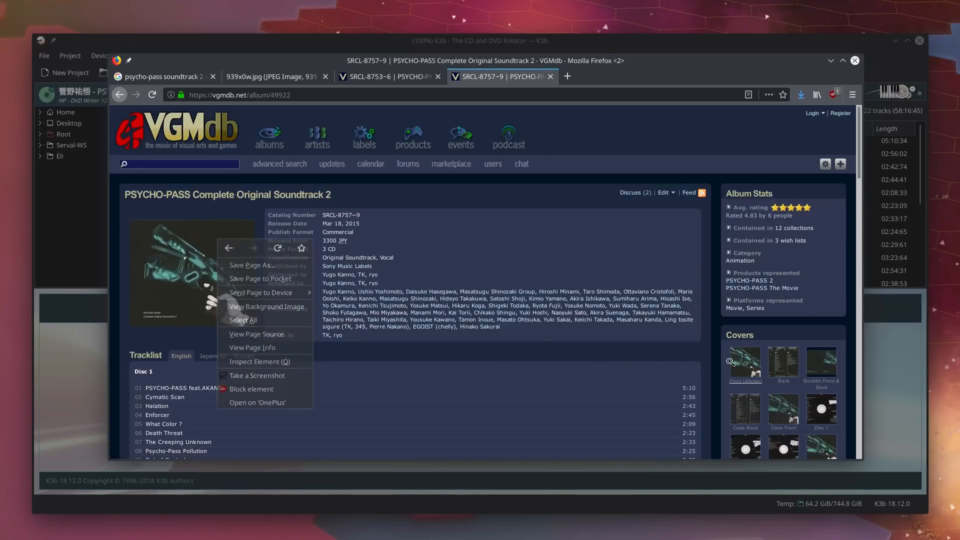
click(737, 363)
right_click(766, 345)
click(780, 354)
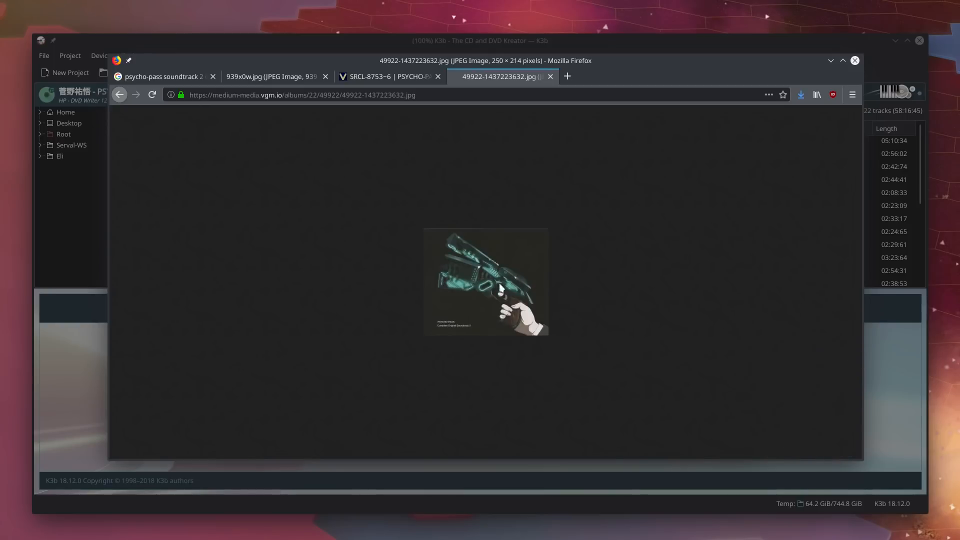
click(234, 75)
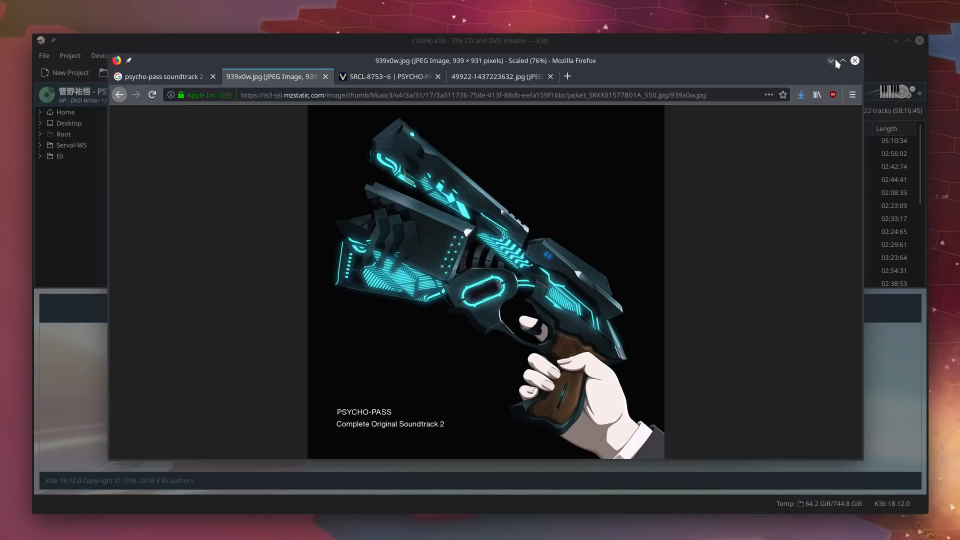
- Dismiss the browser window and close the completed ripping dialog in K3b, bringing Kid3 onto the screen
click(855, 60)
click(581, 283)
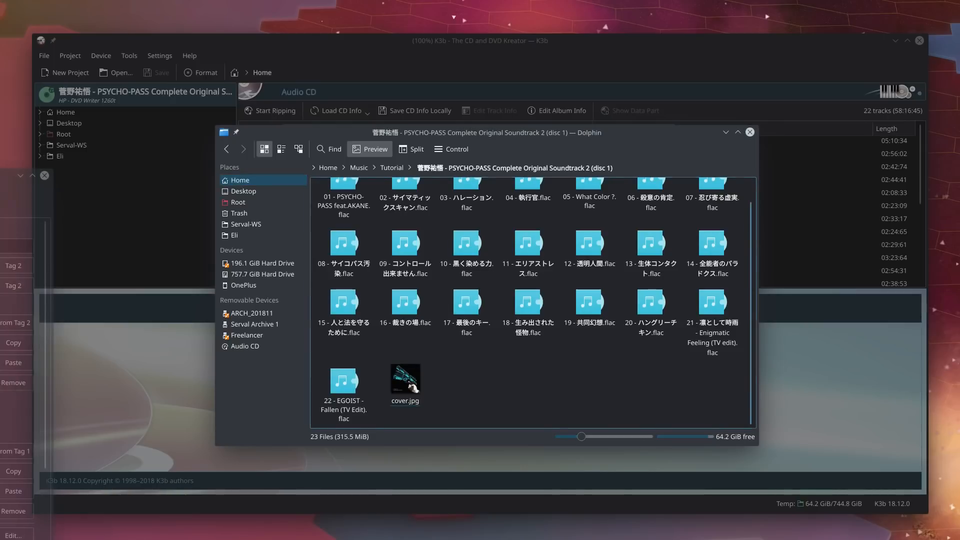
drag(0, 175, 509, 60)
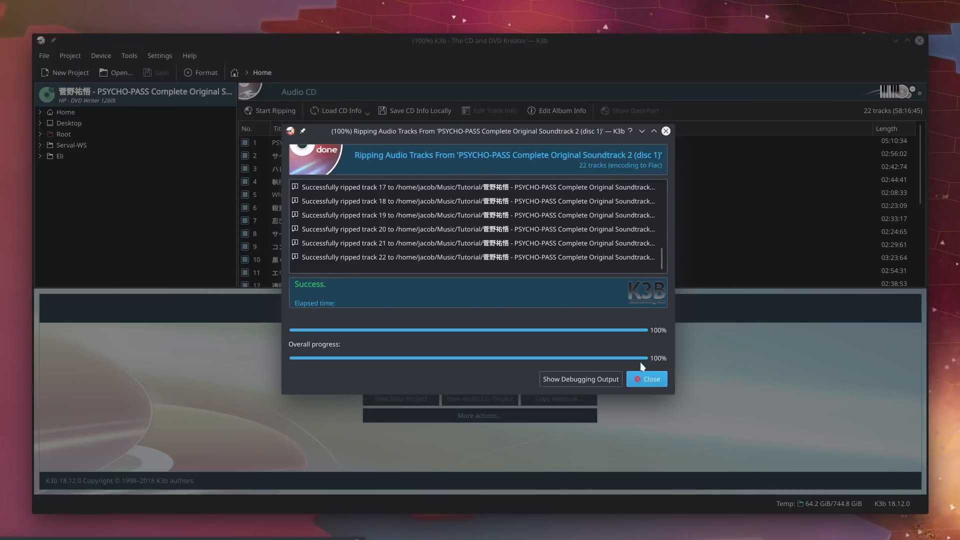
click(645, 378)
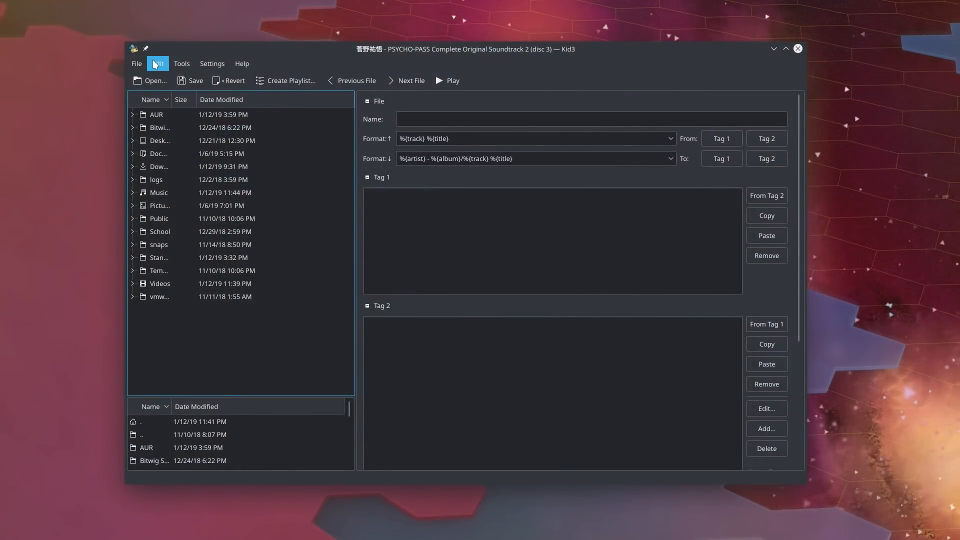
- Open the "PSYCHO-PASS Complete Original Soundtrack 2 (disc 1)" folder from Music/Tutorial as the working directory in Kid3
click(137, 64)
click(148, 100)
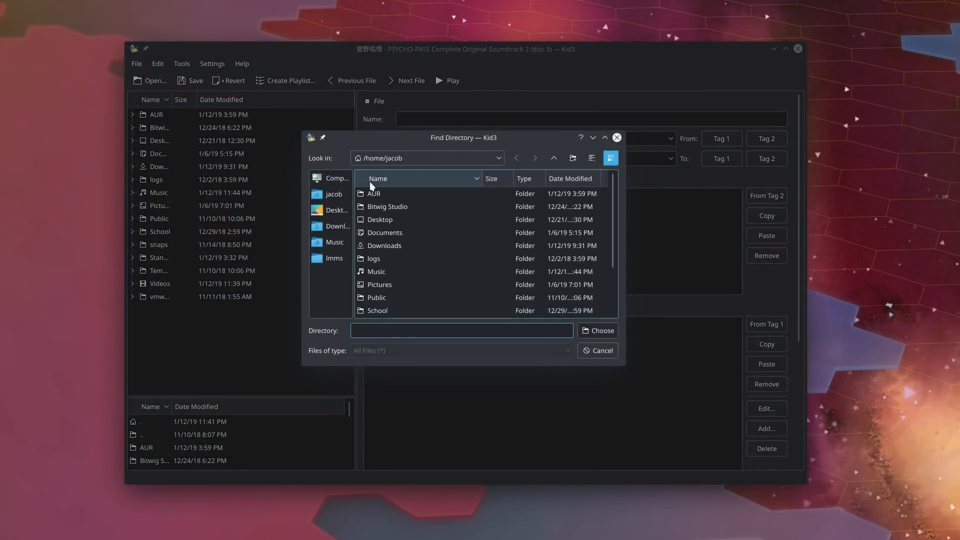
click(479, 271)
click(426, 246)
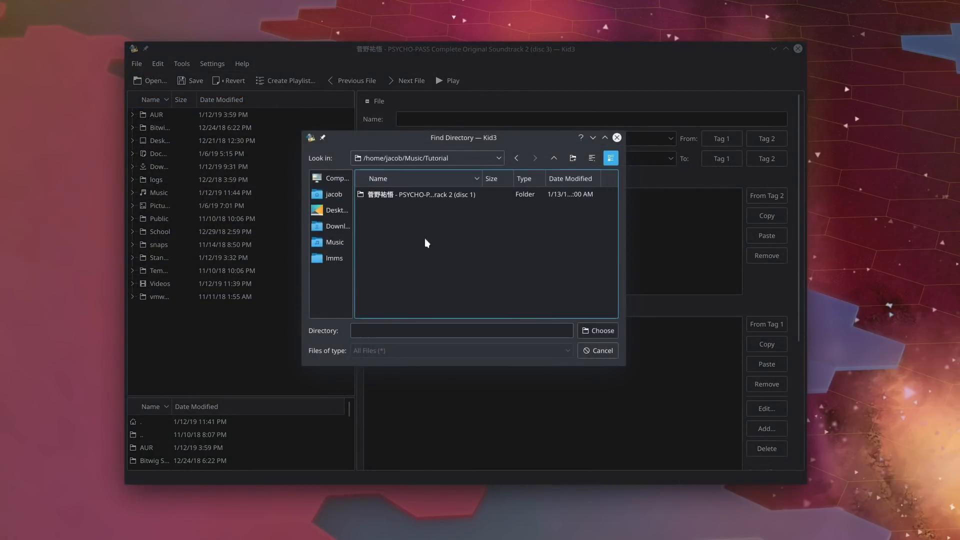
click(421, 196)
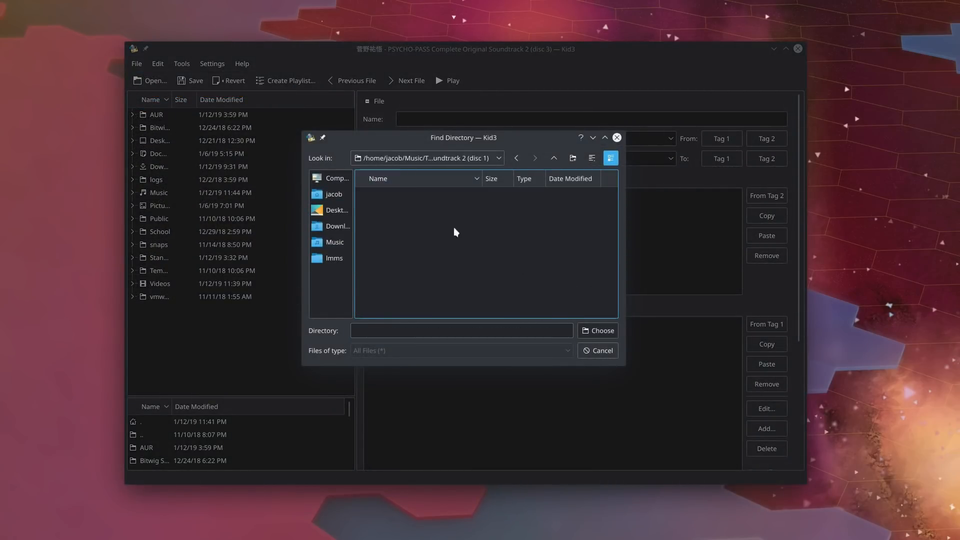
click(595, 330)
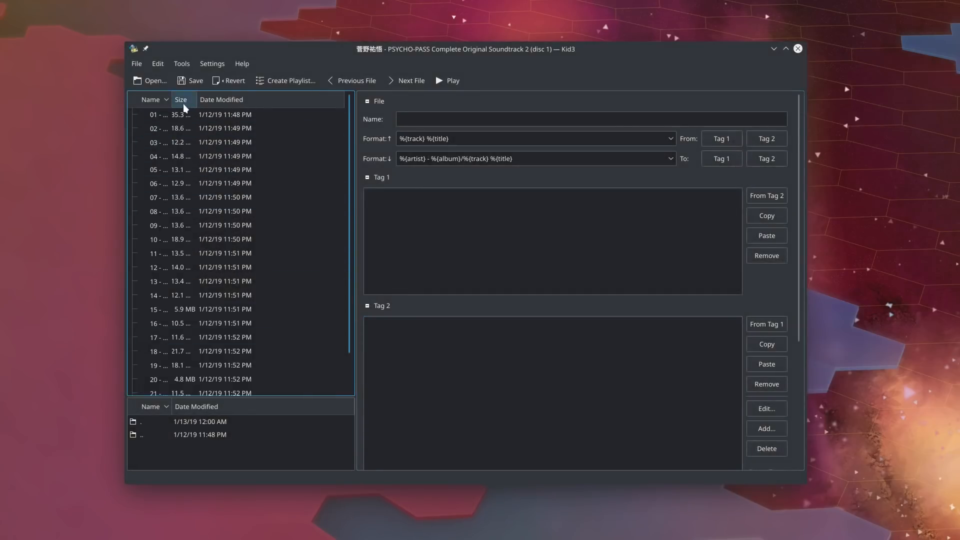
- Widen the file list's Name column so full file names show, and look through the tracks down to cover.jpg
drag(172, 103, 261, 100)
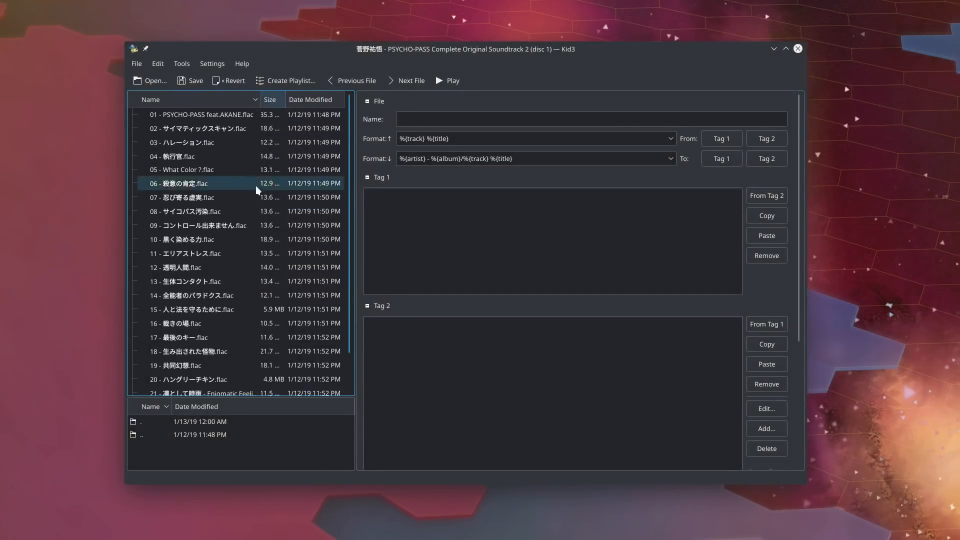
scroll(280, 260, down, 1)
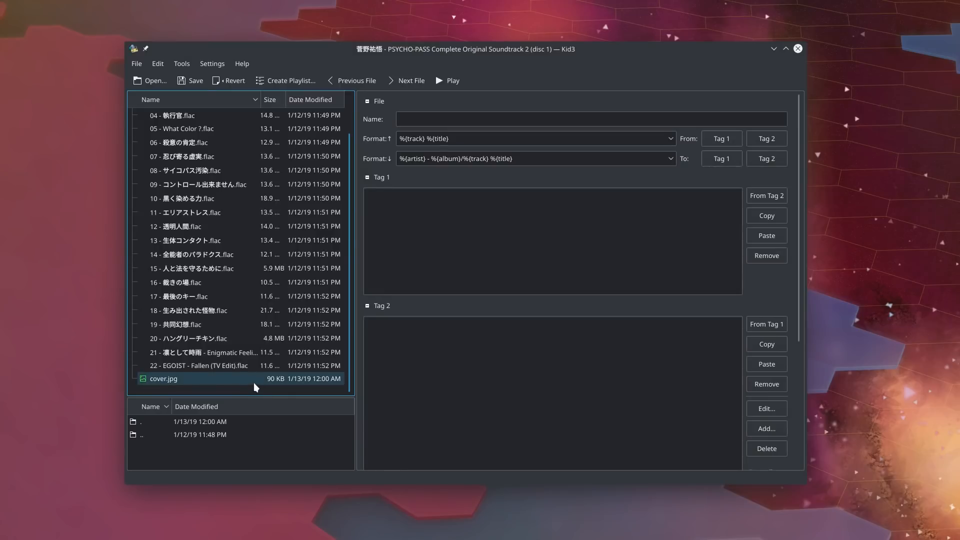
scroll(260, 385, up, 1)
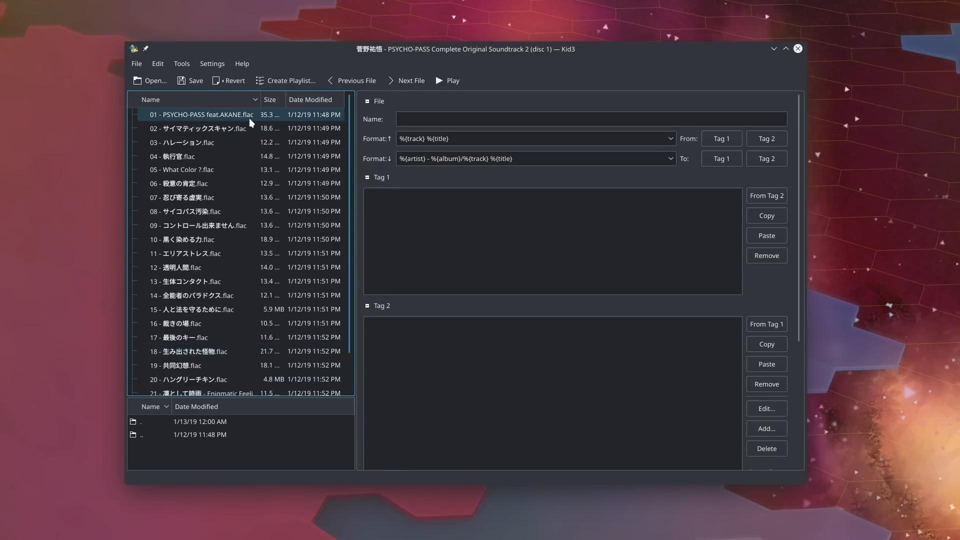
- Select all Flac tracks 01 to 22 in Kid3 and add cover.jpg from the Dolphin folder as their album artwork
click(226, 120)
scroll(226, 300, down, 1)
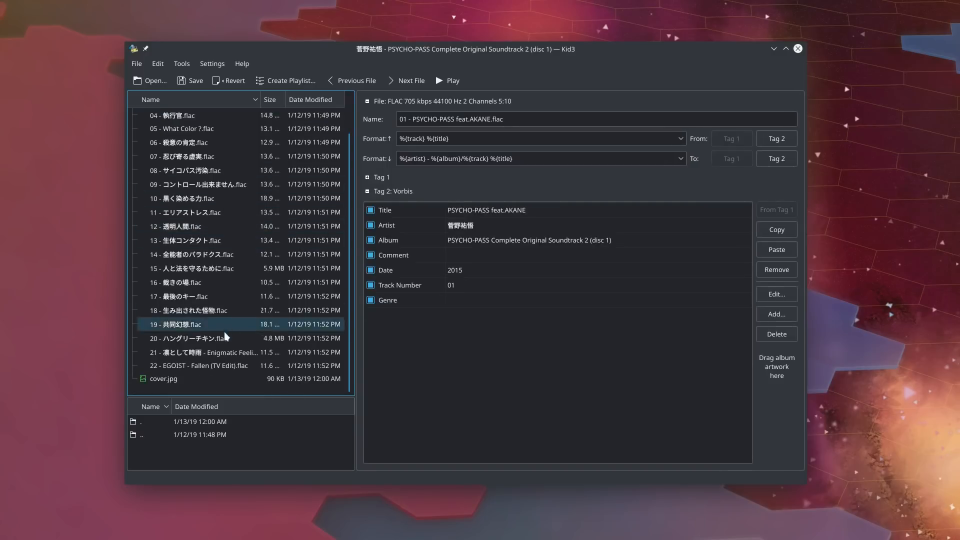
shift+click(226, 367)
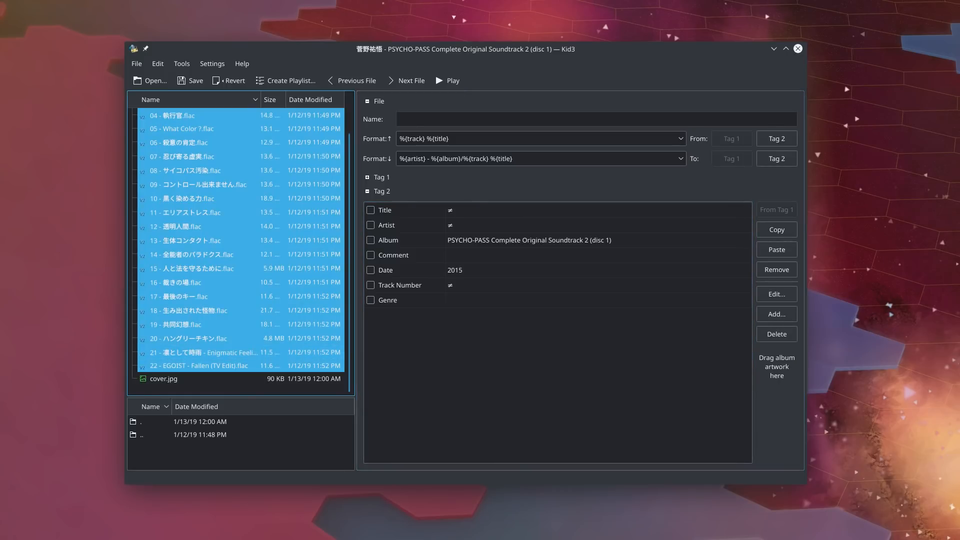
key(alt+Tab)
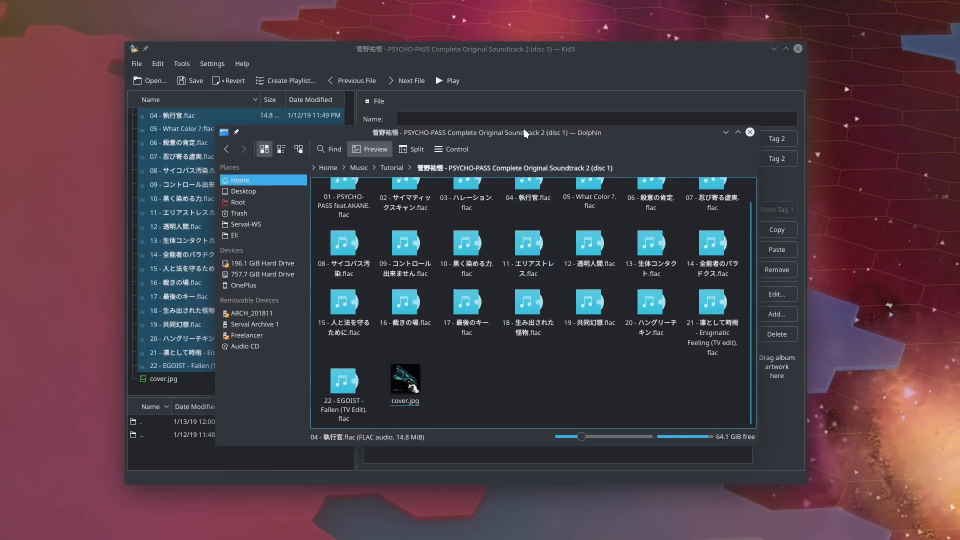
drag(525, 131, 476, 126)
drag(356, 375, 785, 425)
click(785, 424)
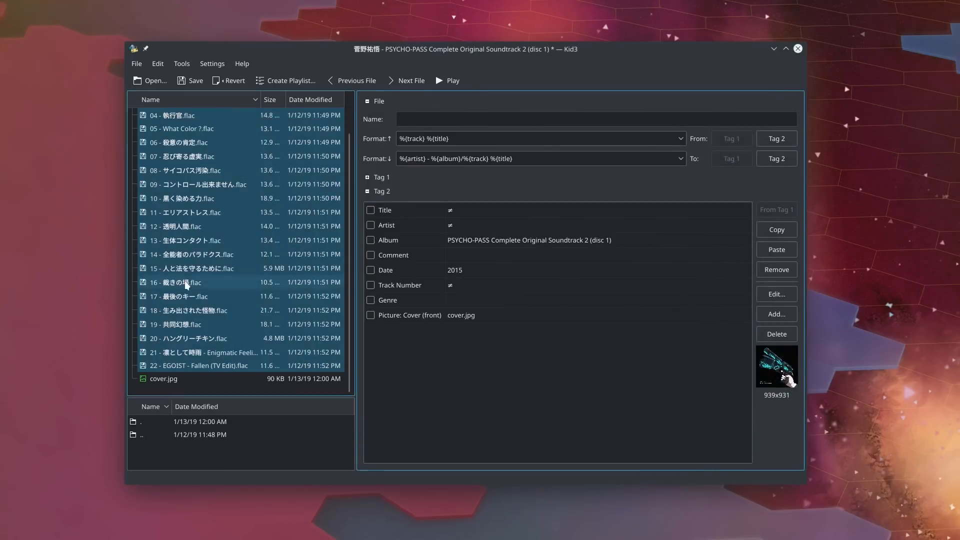
- Check the tags and front cover picture of tracks 22 and 02 in the file list
scroll(195, 280, up, 1)
scroll(202, 140, down, 1)
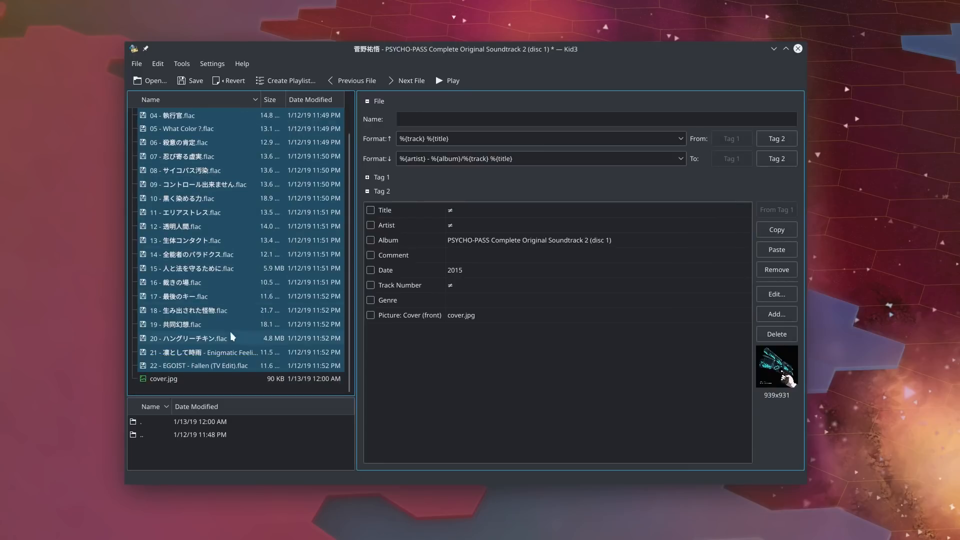
click(220, 365)
scroll(142, 121, up, 1)
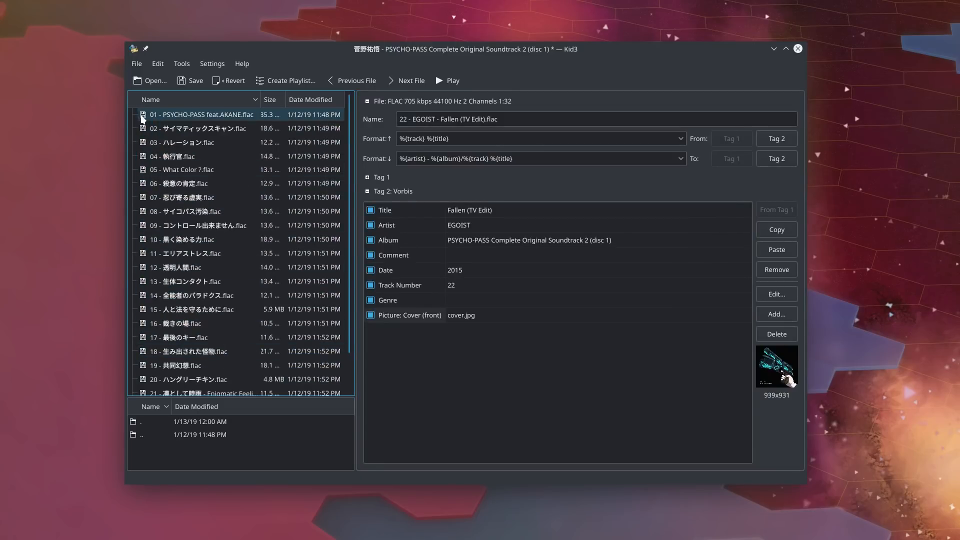
scroll(142, 122, down, 1)
scroll(145, 124, up, 1)
click(152, 126)
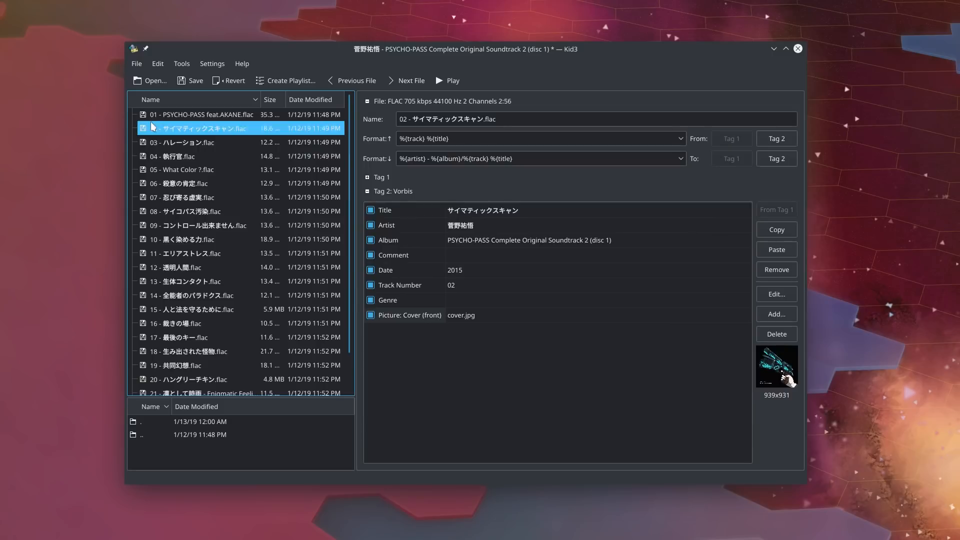
- Select tracks 01 through 22 and save their tags with the embedded front cover
click(155, 117)
scroll(289, 260, down, 1)
scroll(284, 261, up, 1)
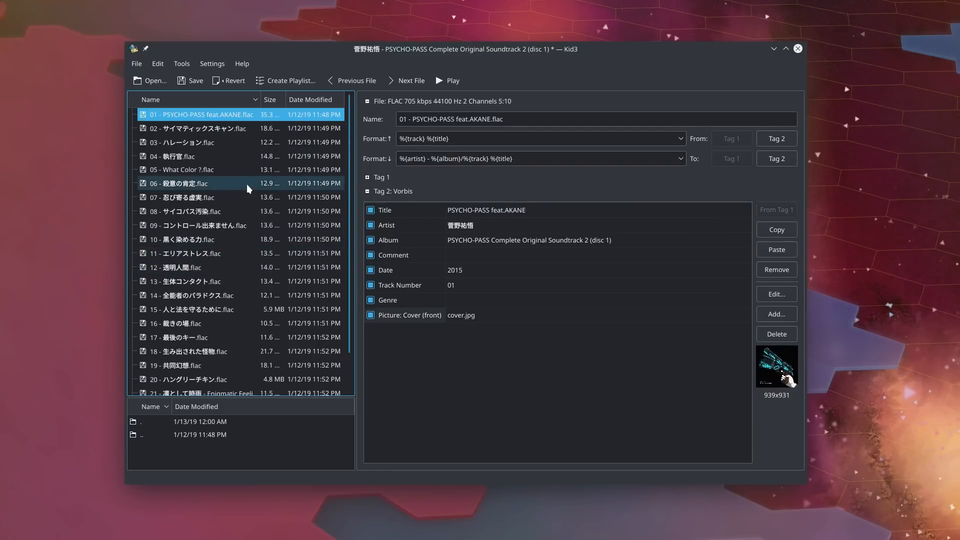
scroll(219, 368, down, 1)
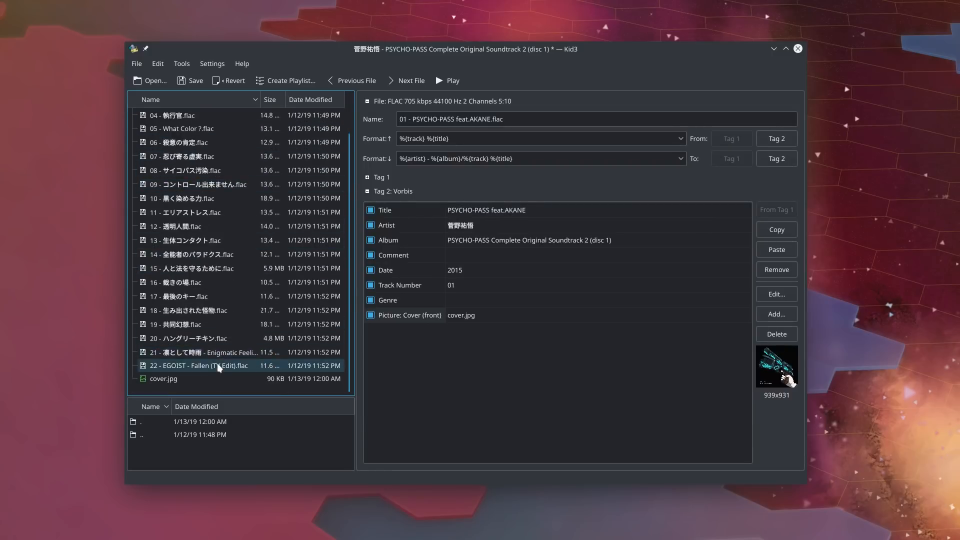
shift+click(219, 368)
scroll(247, 340, up, 1)
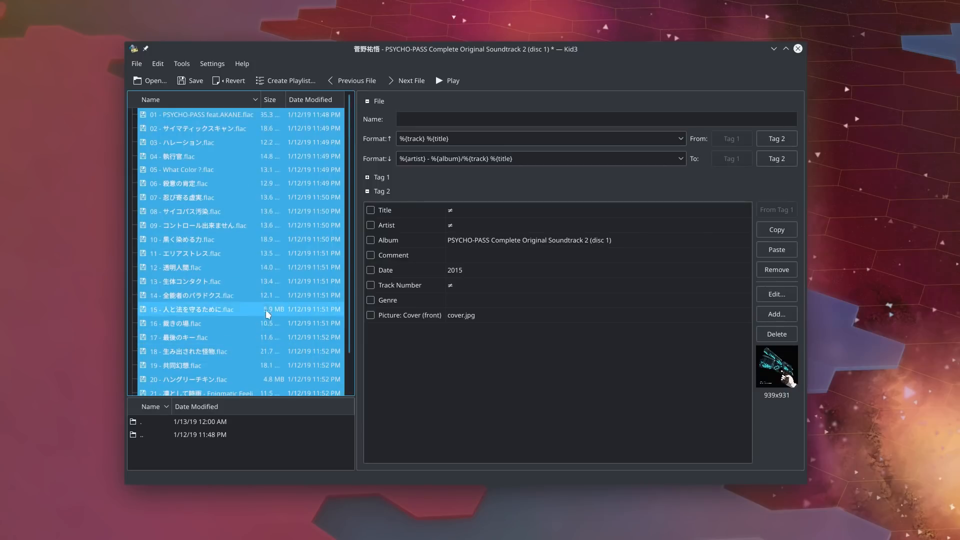
click(188, 81)
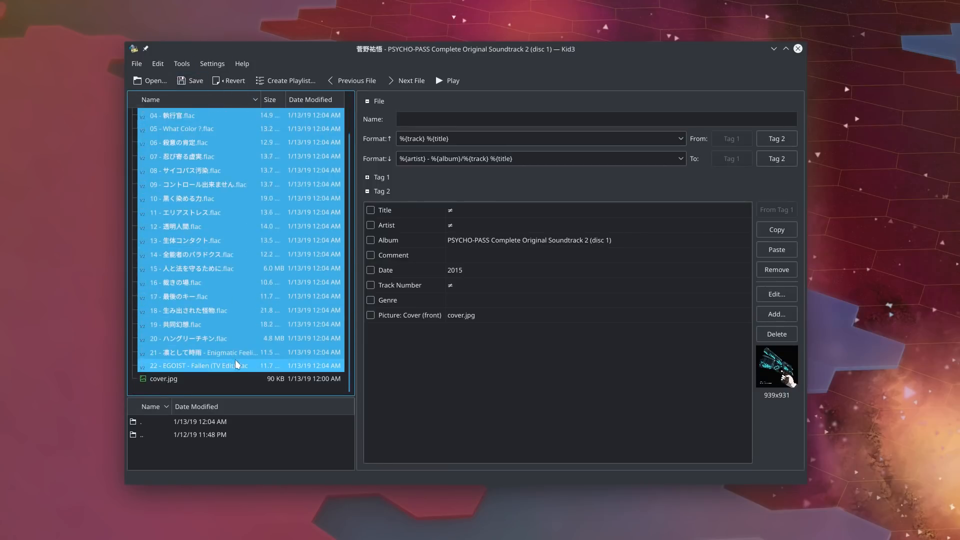
- Check the saved tags of track 22, "EGOIST - Fallen (TV Edit)", and close Kid3
scroll(236, 367, down, 1)
click(237, 364)
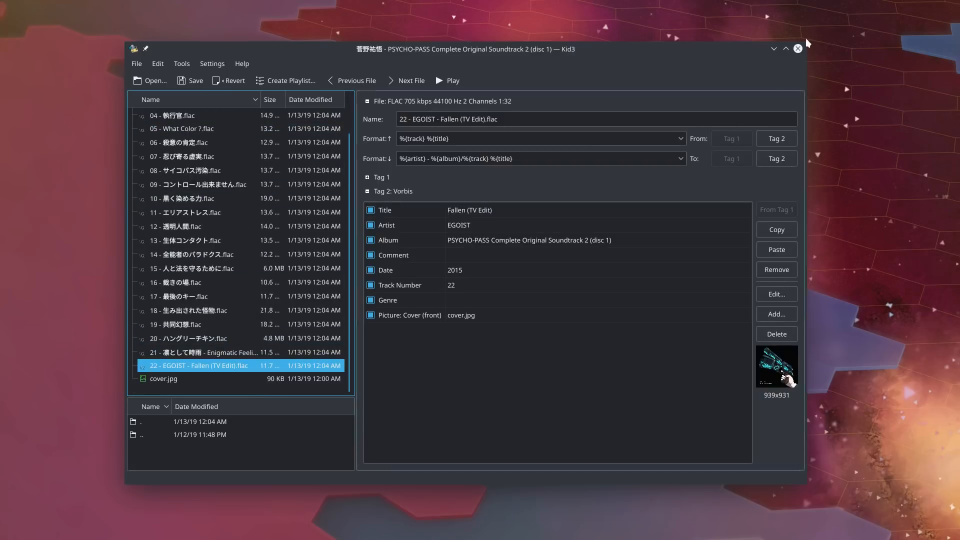
click(797, 49)
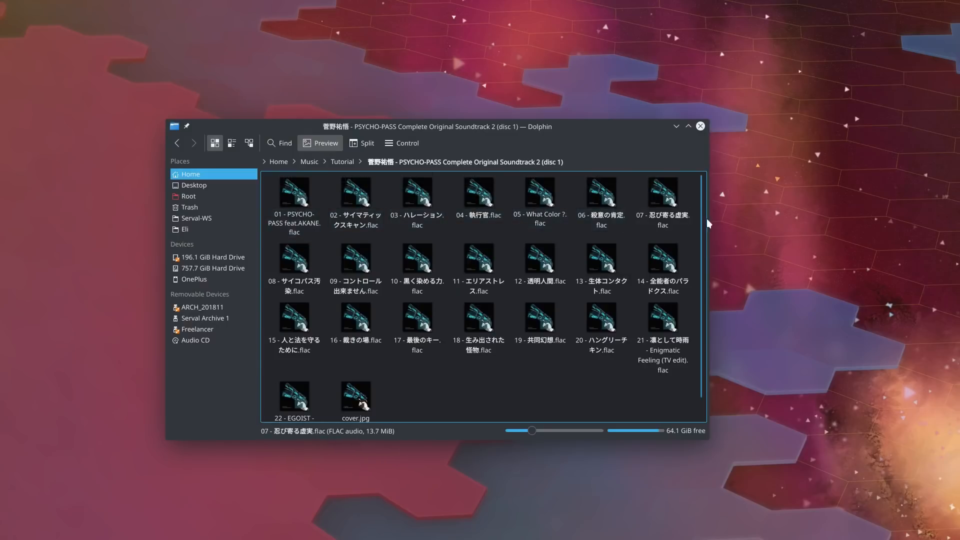
- Play track 01 in mpv to check its embedded cover, then close the player and look over the track thumbnails in Dolphin
click(308, 222)
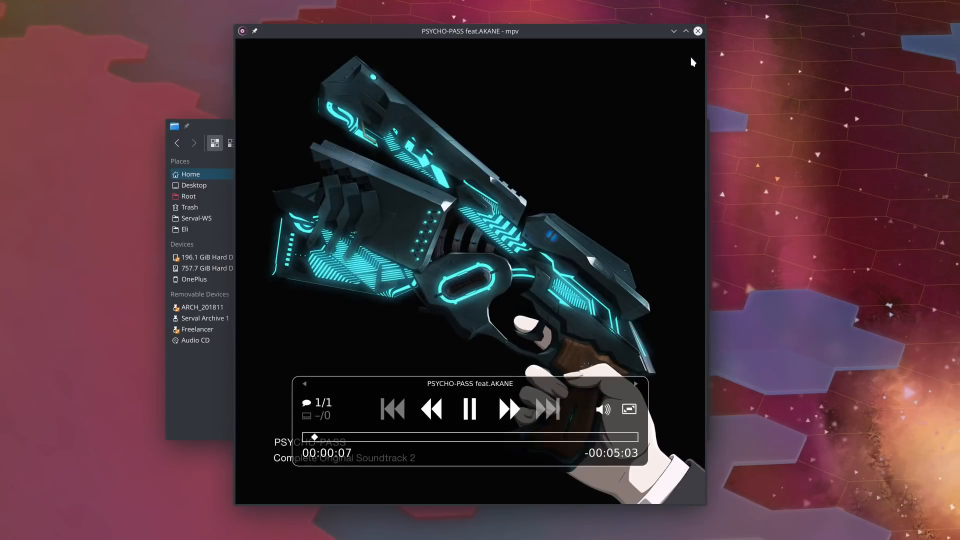
click(698, 31)
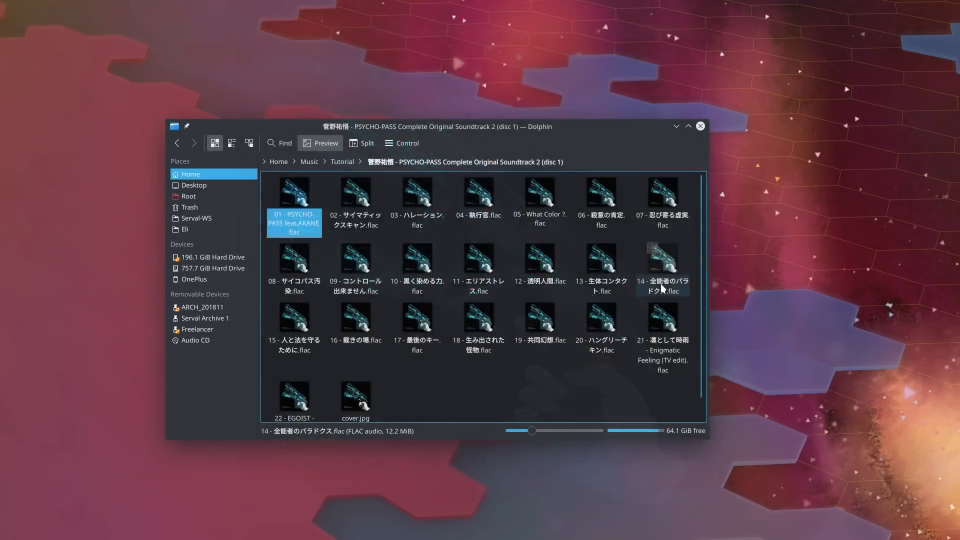
drag(266, 193, 721, 440)
click(569, 380)
scroll(568, 377, up, 1)
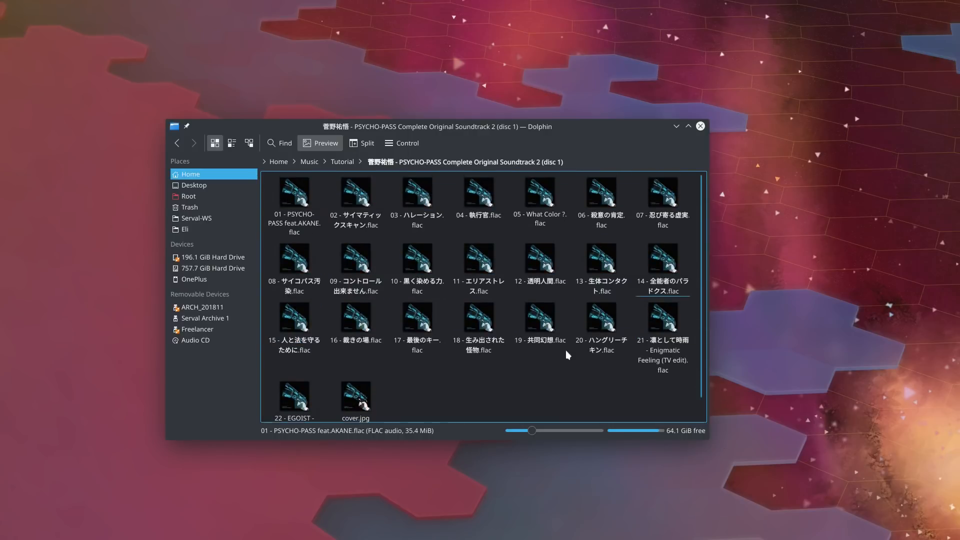
- Open Elisa in an enlarged window and search its albums for "psycho"
key(super)
key(Return)
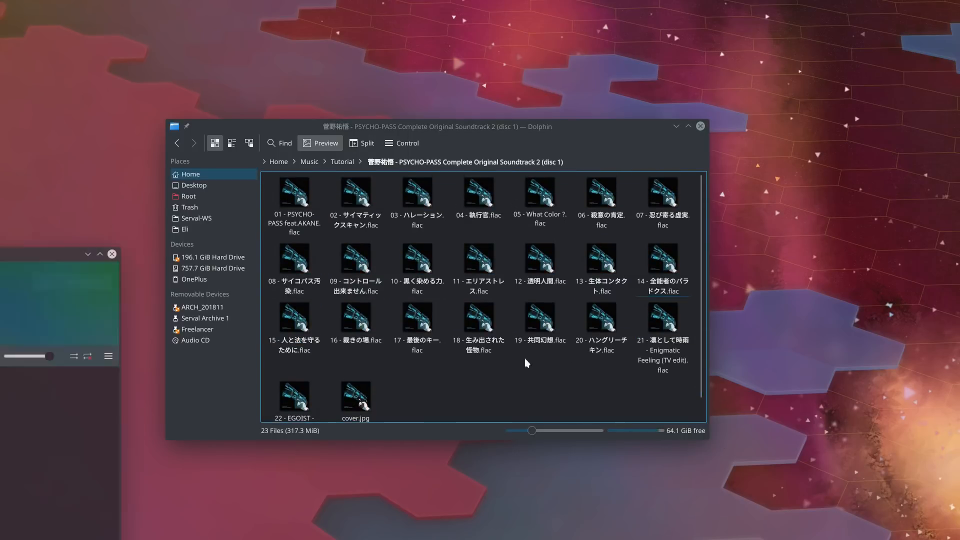
drag(0, 247, 461, 181)
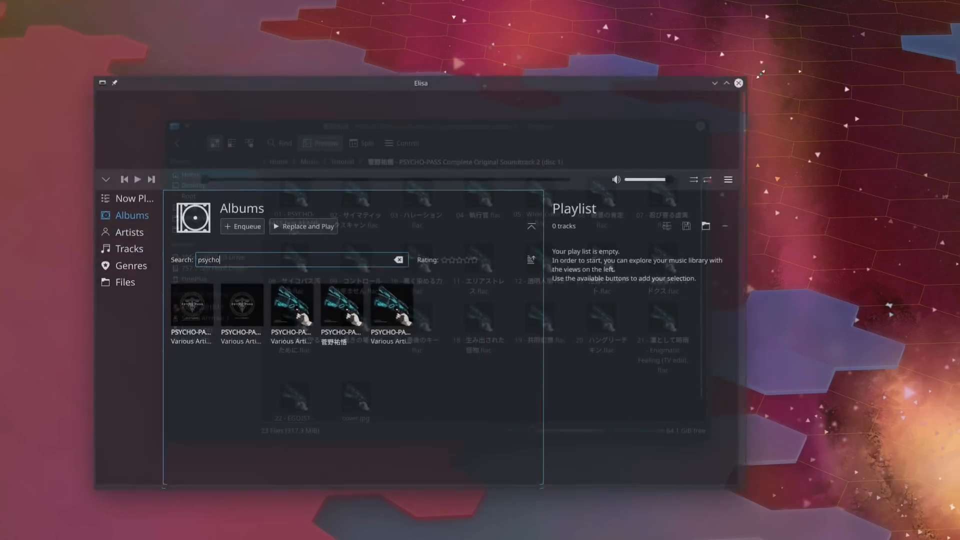
drag(646, 175, 802, 81)
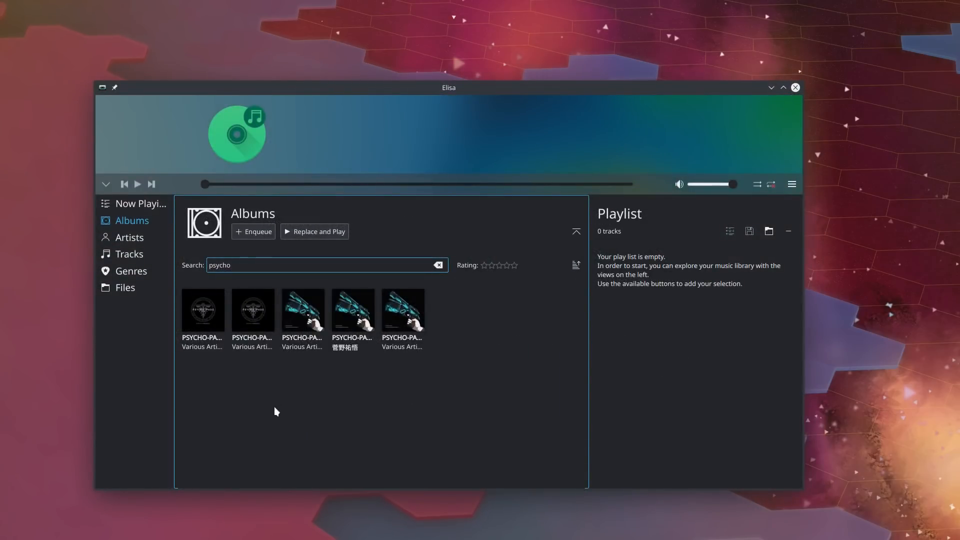
mouse_move(311, 343)
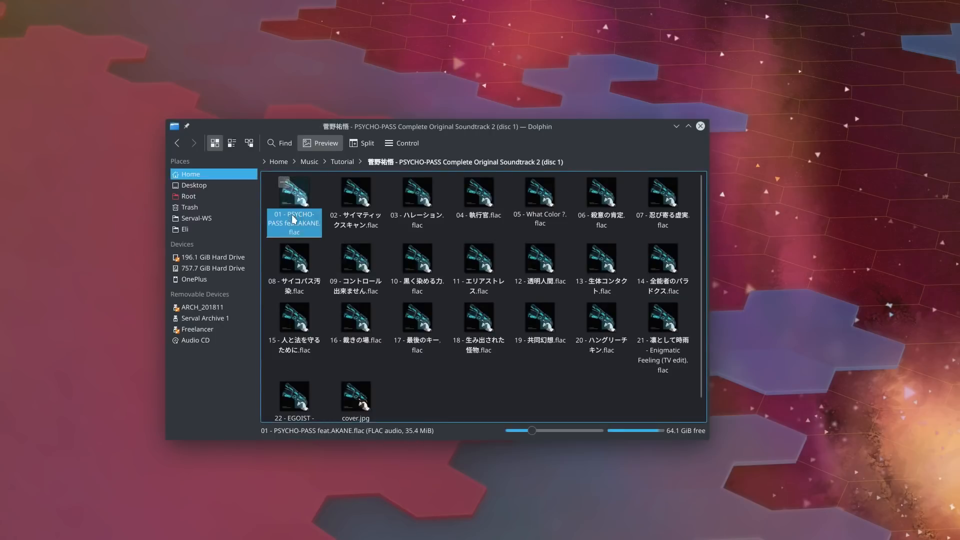
- Open track 01 in VLC media player from Dolphin, check its media information and cover, and quit VLC
right_click(294, 217)
mouse_move(345, 235)
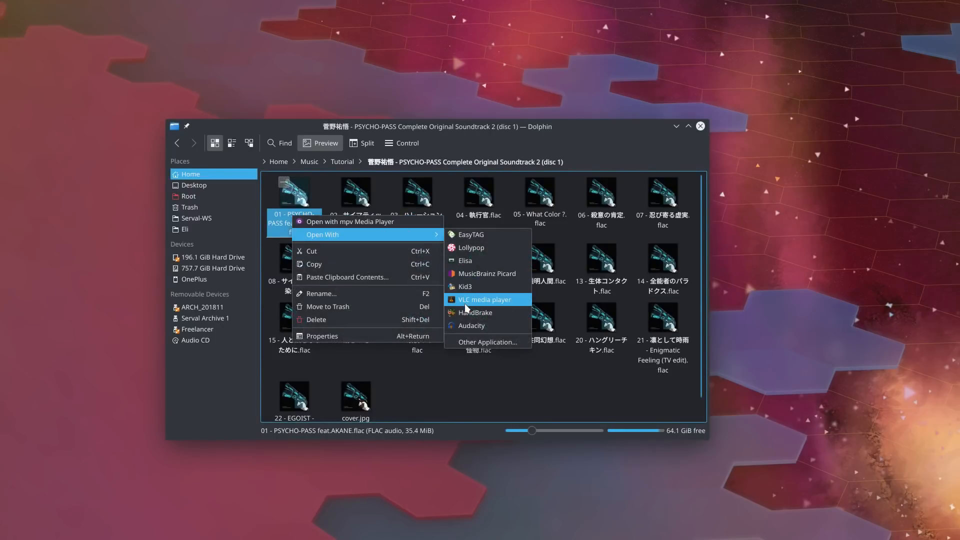
click(447, 299)
click(517, 155)
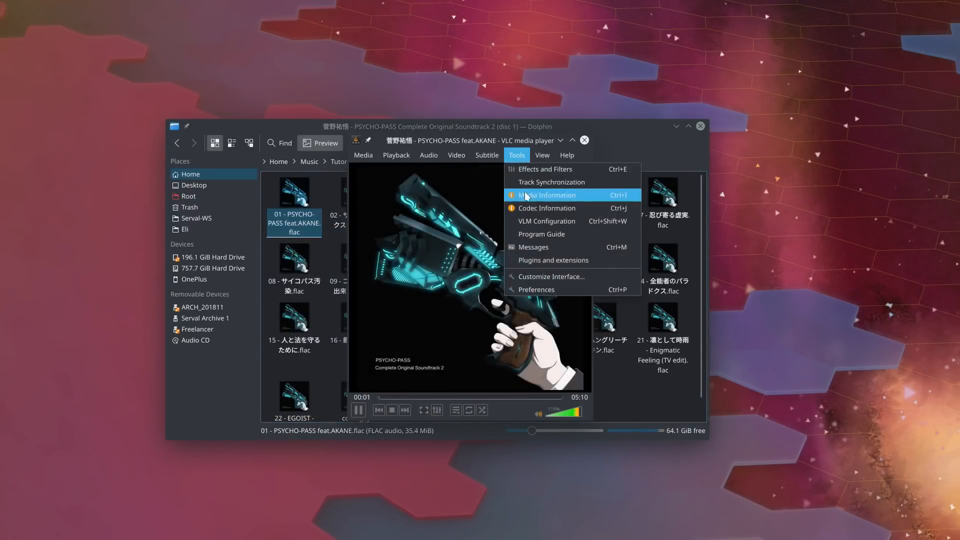
click(529, 195)
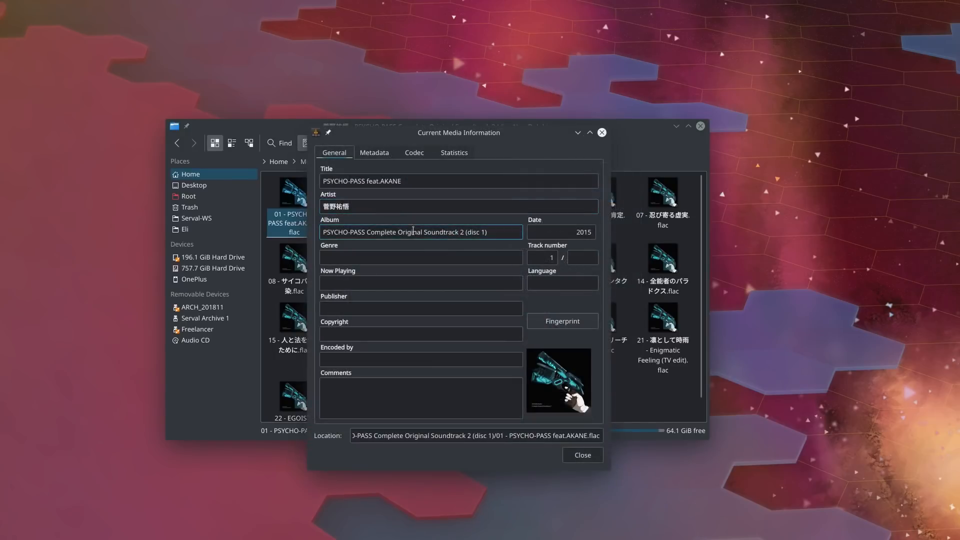
drag(466, 233, 497, 234)
click(580, 455)
key(ctrl+q)
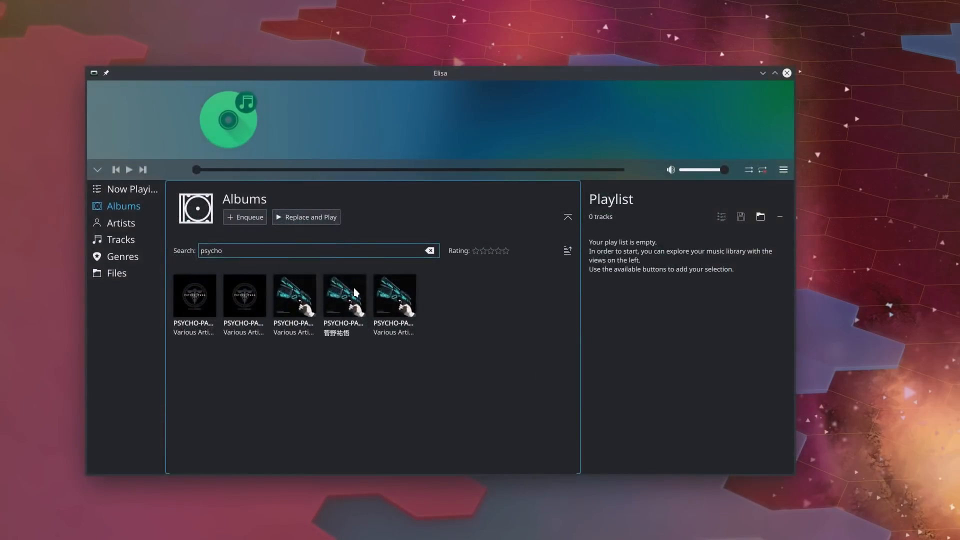
- Play "PSYCHO-PASS feat.AKANE" from the disc 1 album in Elisa to check its cover, then pause it and close Elisa
click(302, 299)
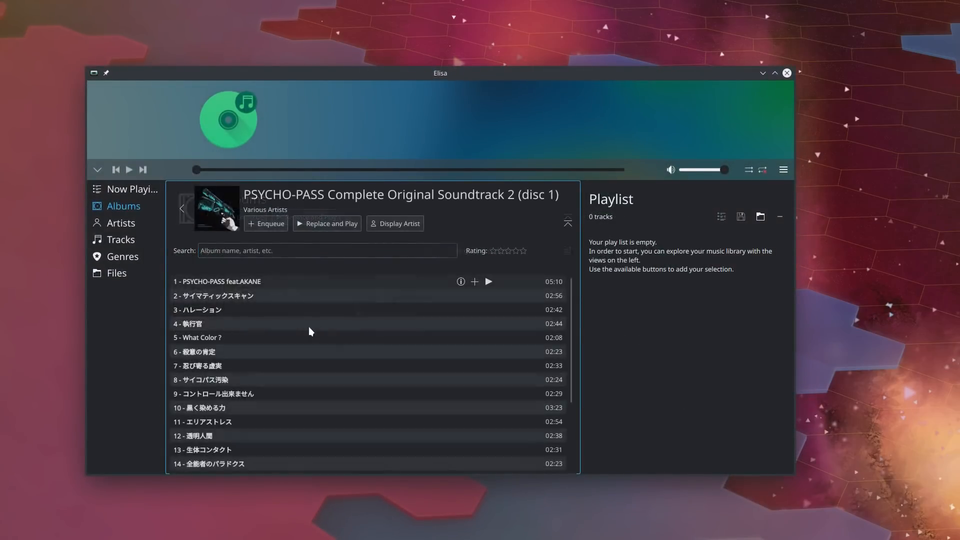
click(489, 282)
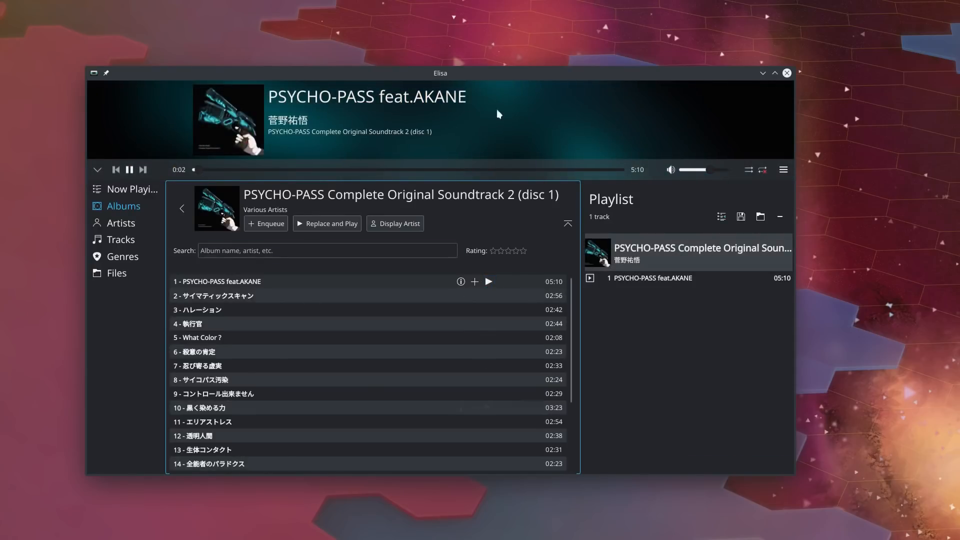
click(129, 170)
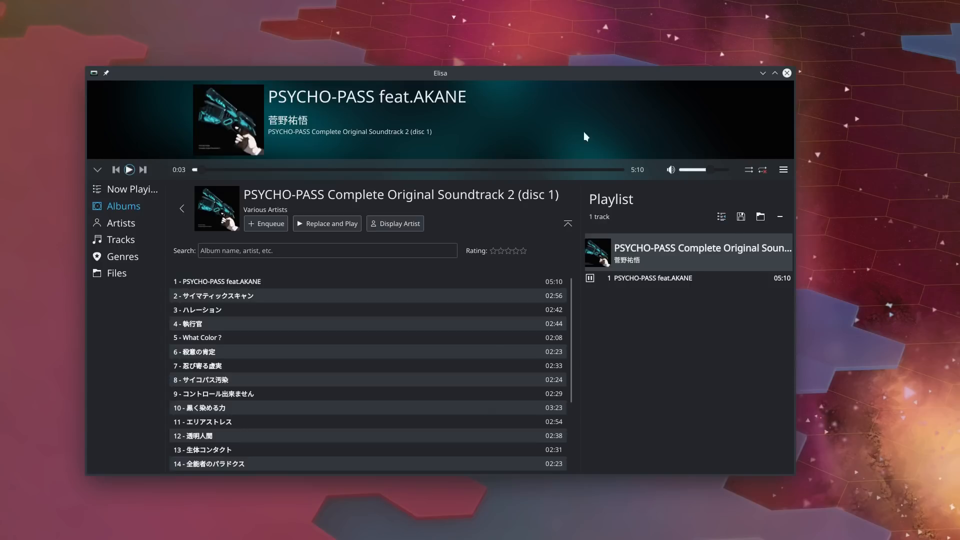
scroll(464, 344, down, 1)
scroll(472, 366, up, 1)
click(788, 73)
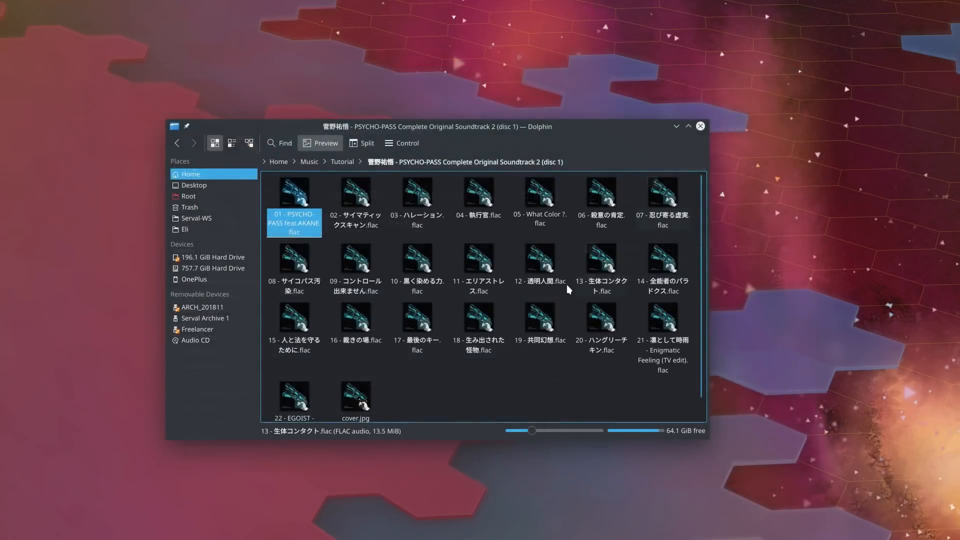
- Enlarge the MusicBrainz website window in Firefox and move it aside to reveal MusicBrainz Picard
scroll(488, 380, up, 1)
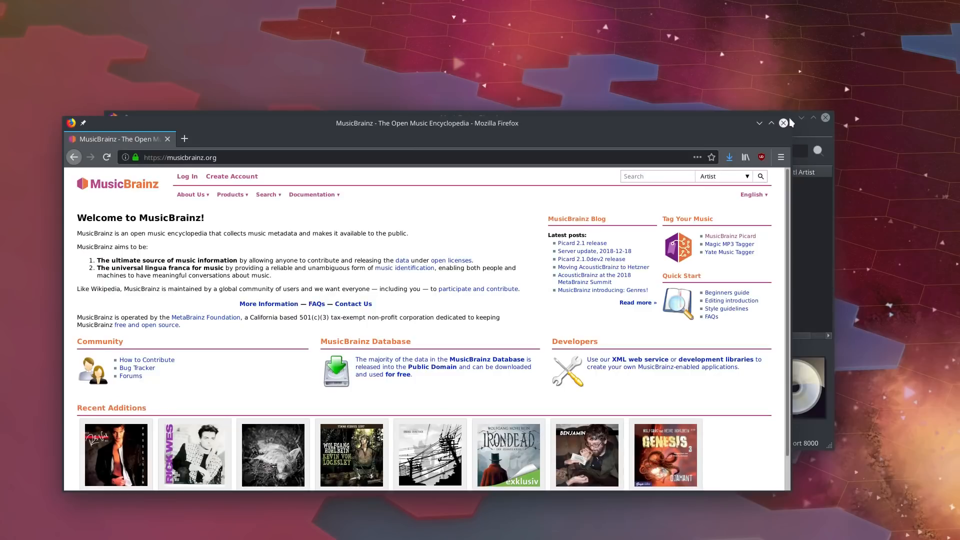
drag(790, 120, 932, 22)
drag(861, 56, 845, 62)
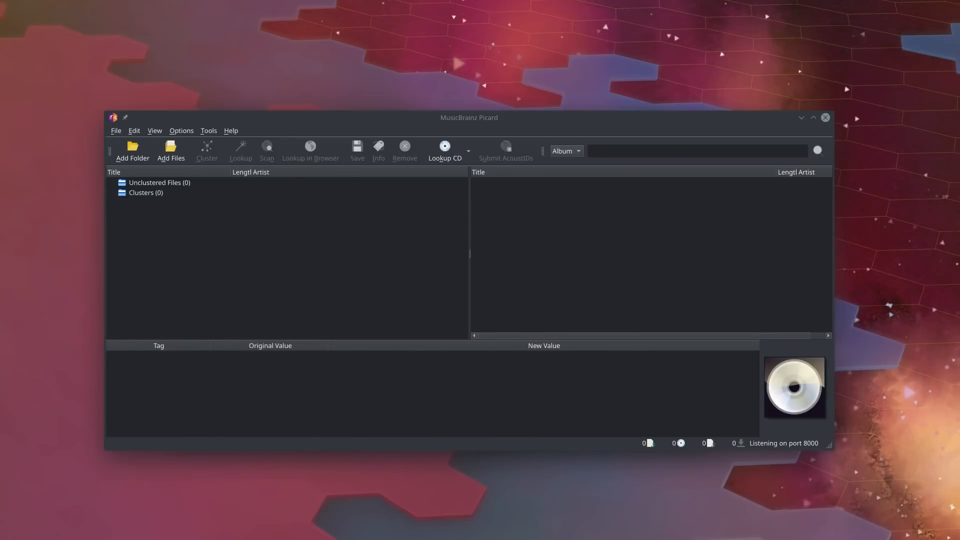
click(397, 315)
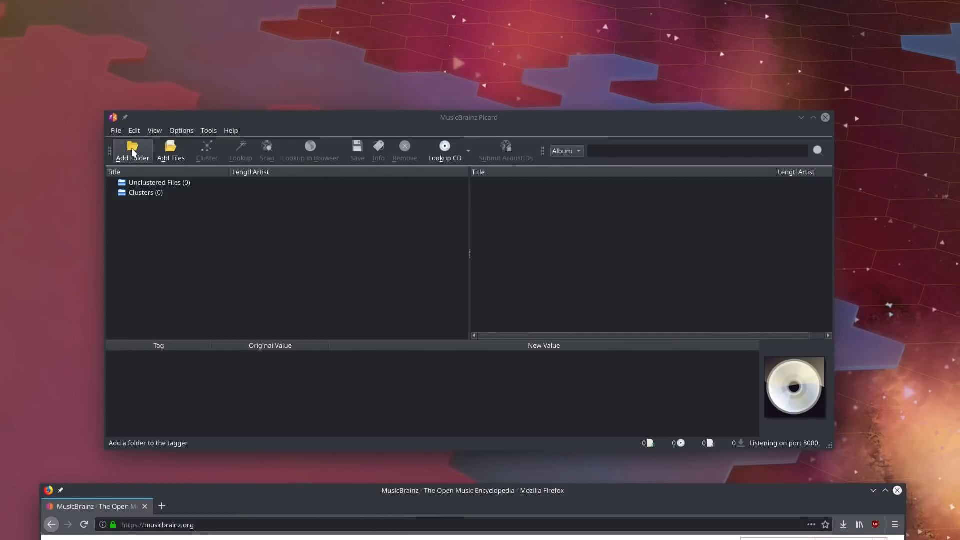
- Add the "PSYCHO-PASS Complete Original Soundtrack 2 (disc 1)" folder from Music/Tutorial to Picard
click(133, 150)
drag(283, 385, 323, 165)
scroll(350, 333, down, 3)
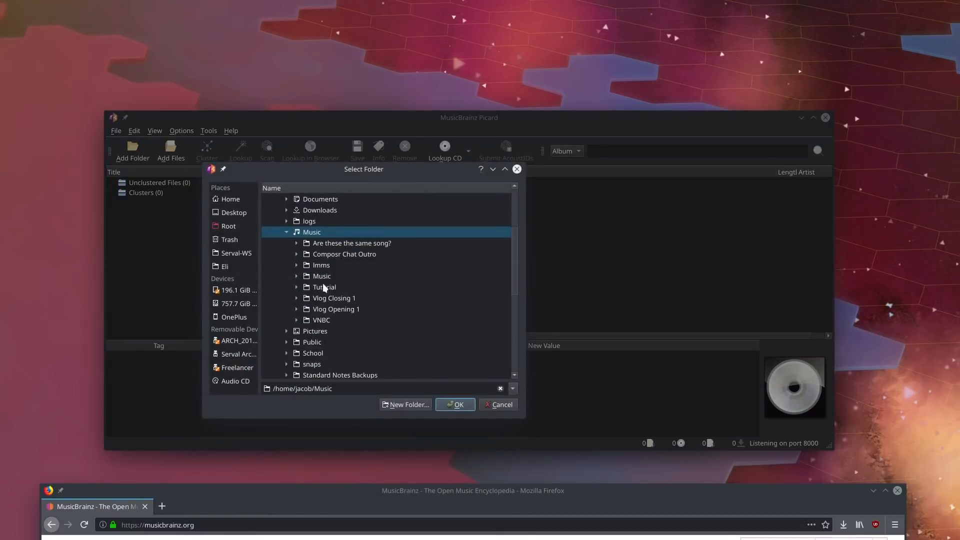
click(298, 287)
click(331, 299)
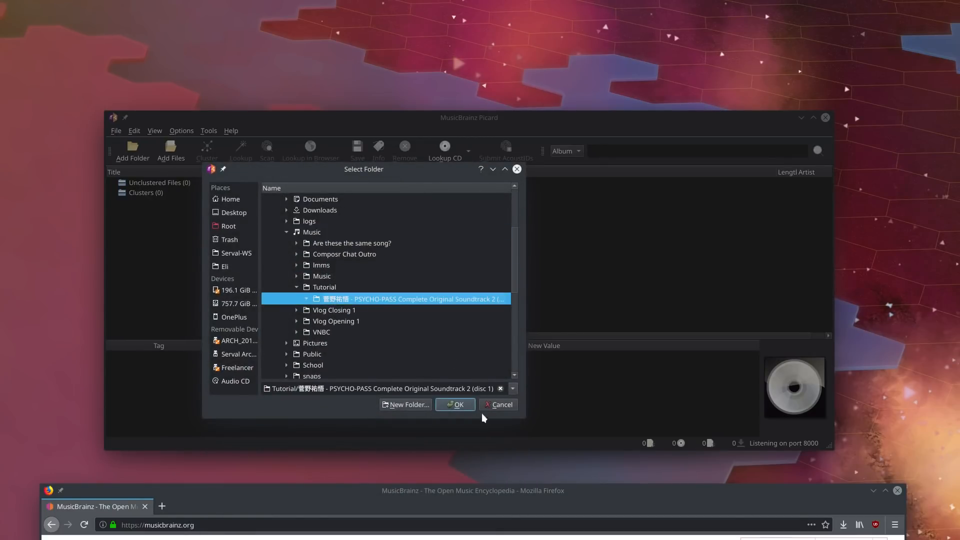
key(Return)
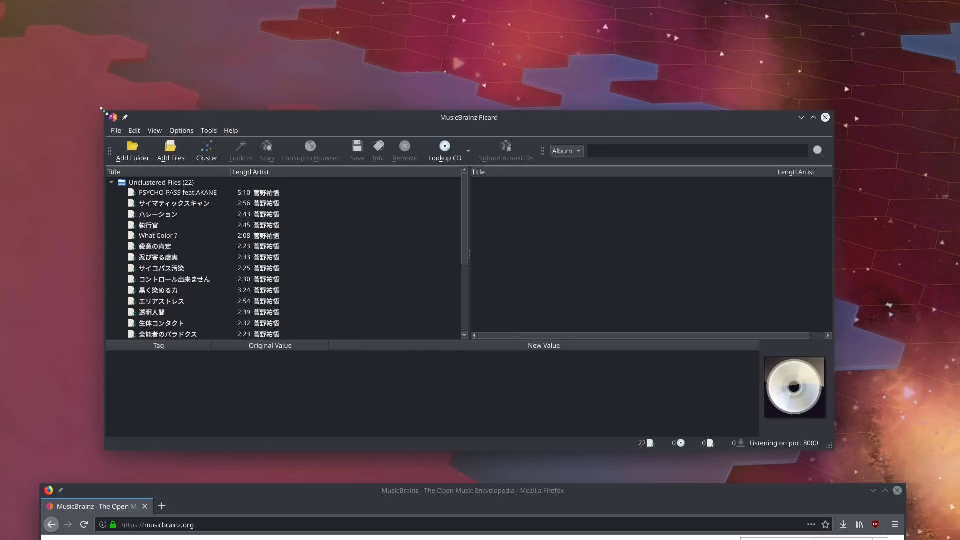
- Enlarge and reposition the Picard window and look through the list of unclustered files
drag(101, 108, 0, 11)
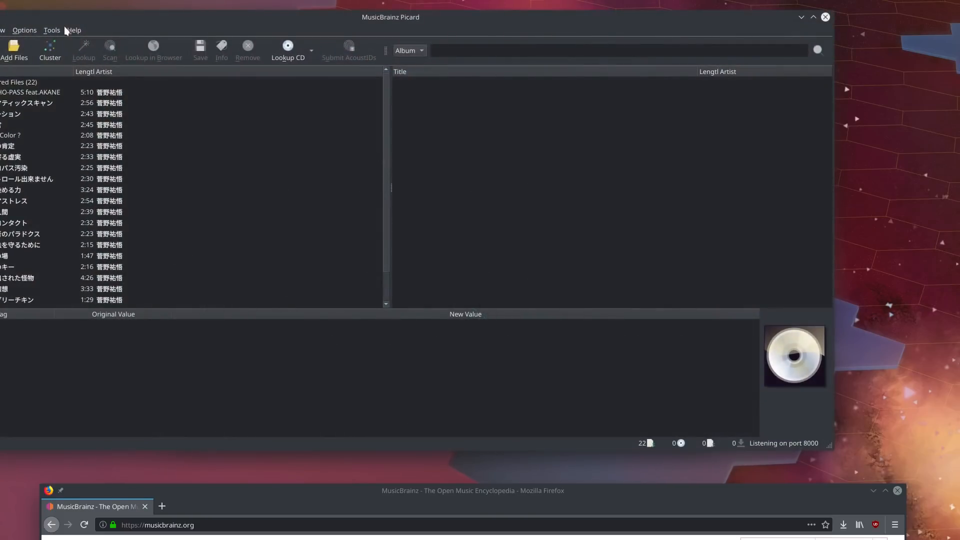
drag(67, 20, 151, 35)
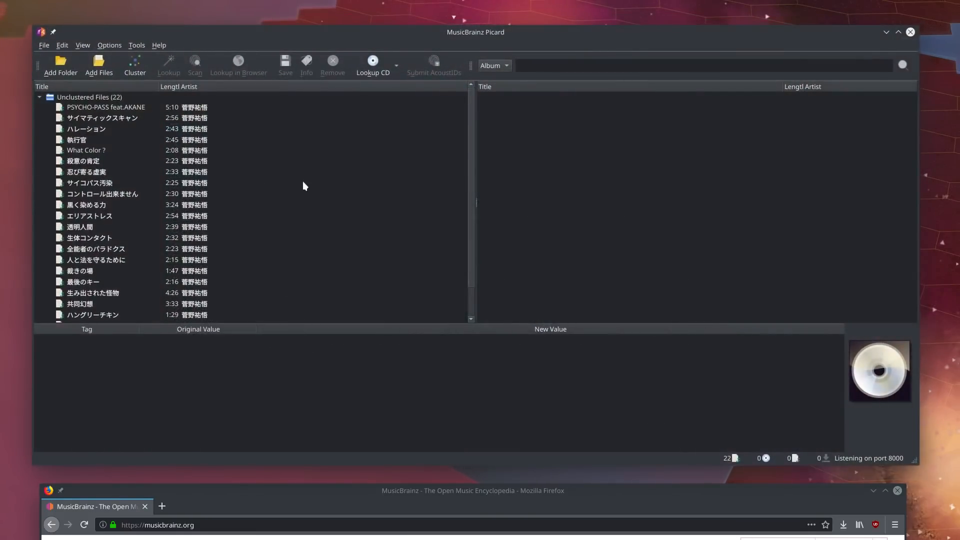
scroll(305, 203, down, 3)
scroll(146, 134, up, 3)
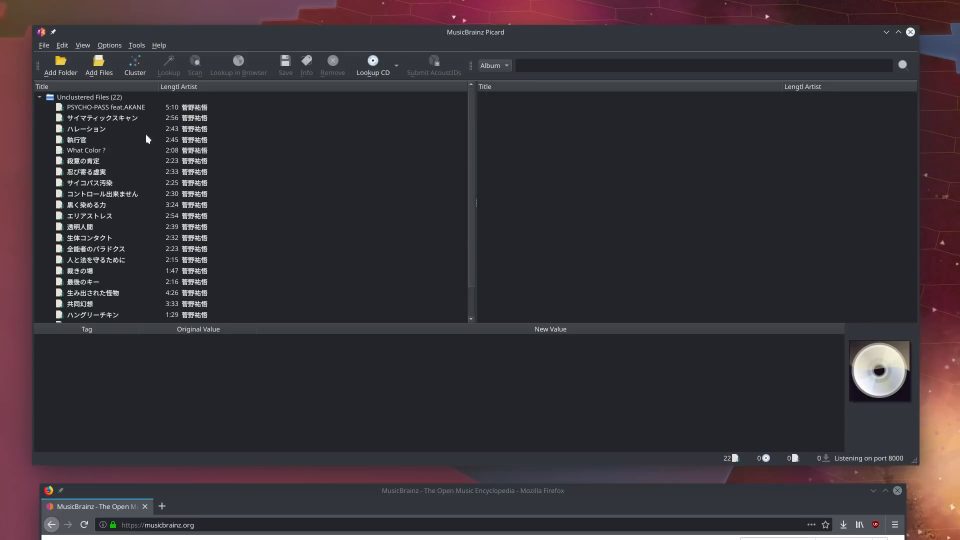
- Cluster the unclustered files and expand the resulting album cluster to check its tracks
click(104, 100)
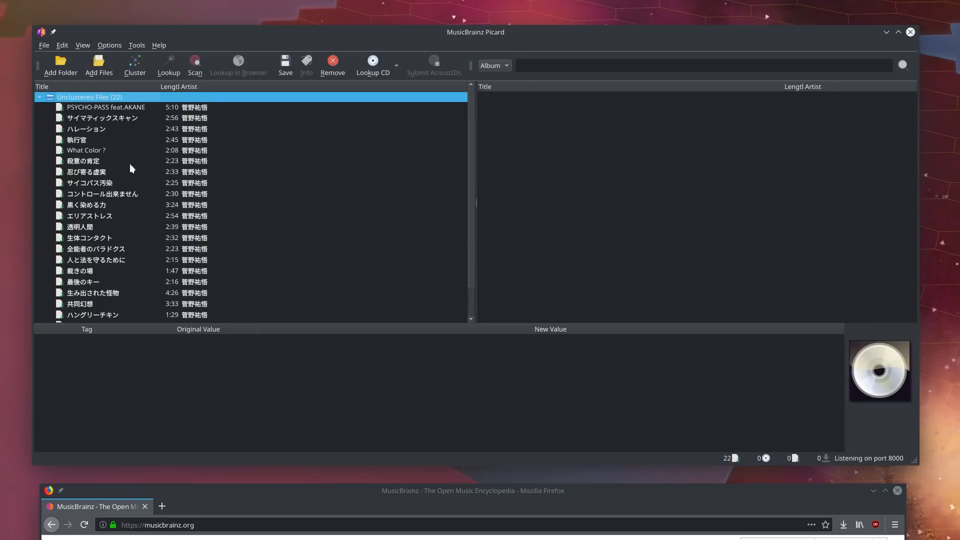
click(136, 73)
click(134, 121)
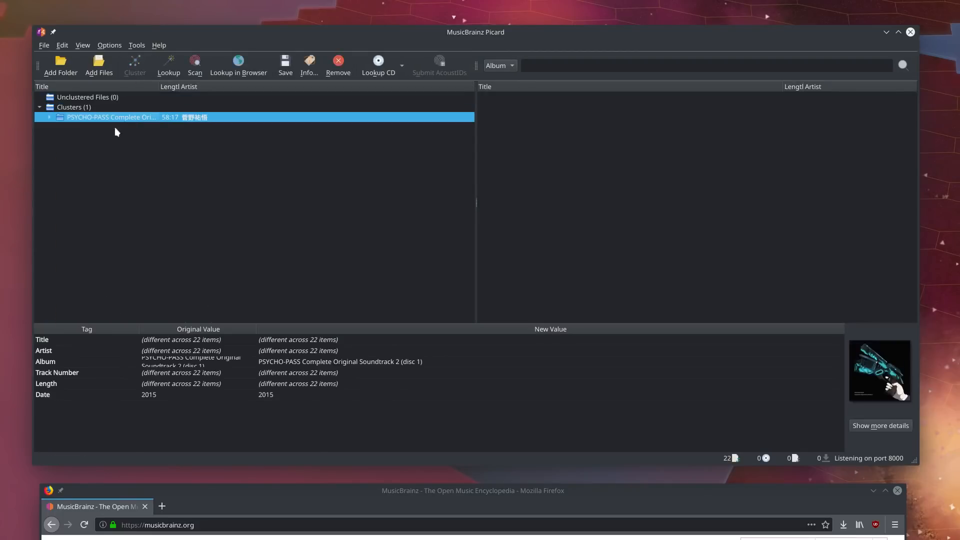
click(50, 118)
click(50, 118)
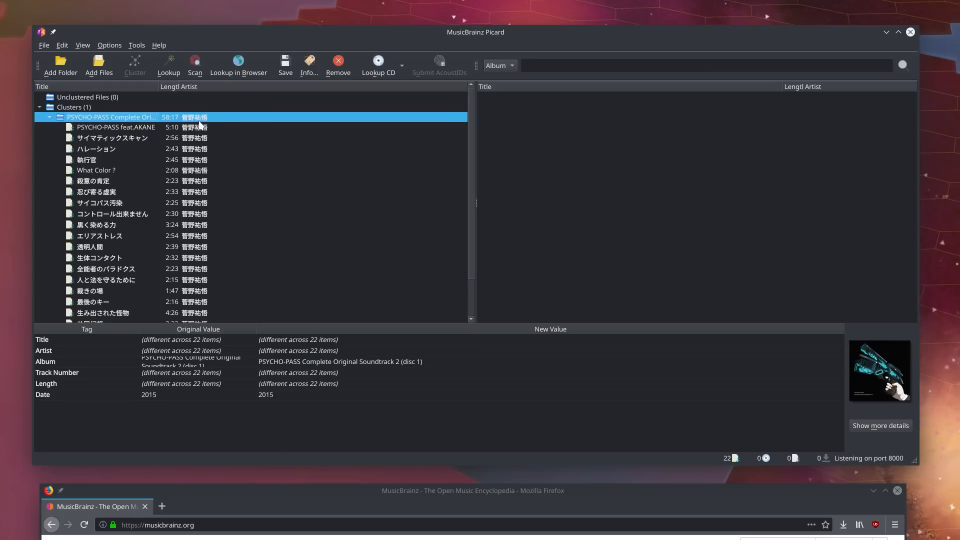
- Look up the album cluster on MusicBrainz and compare the matched album's original and new tag values in a widened column
click(169, 74)
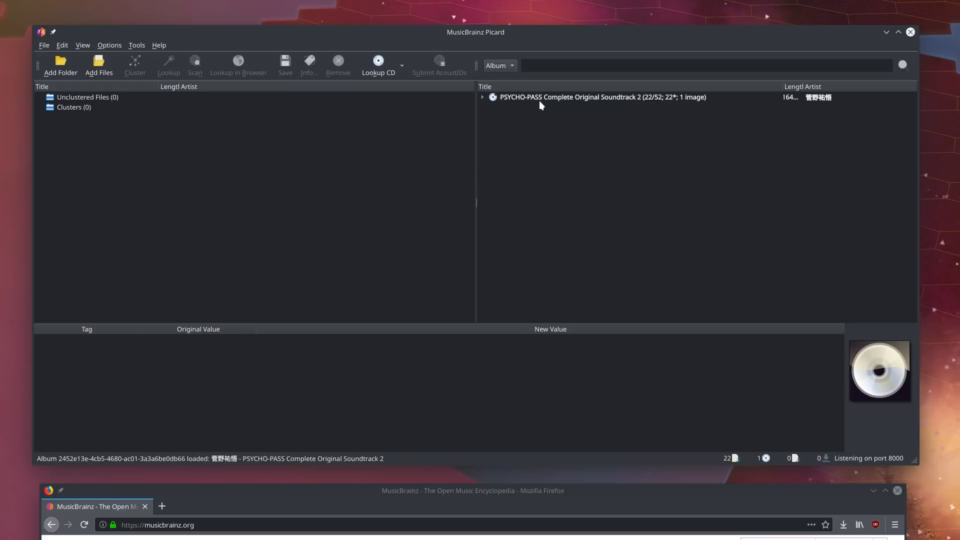
click(520, 98)
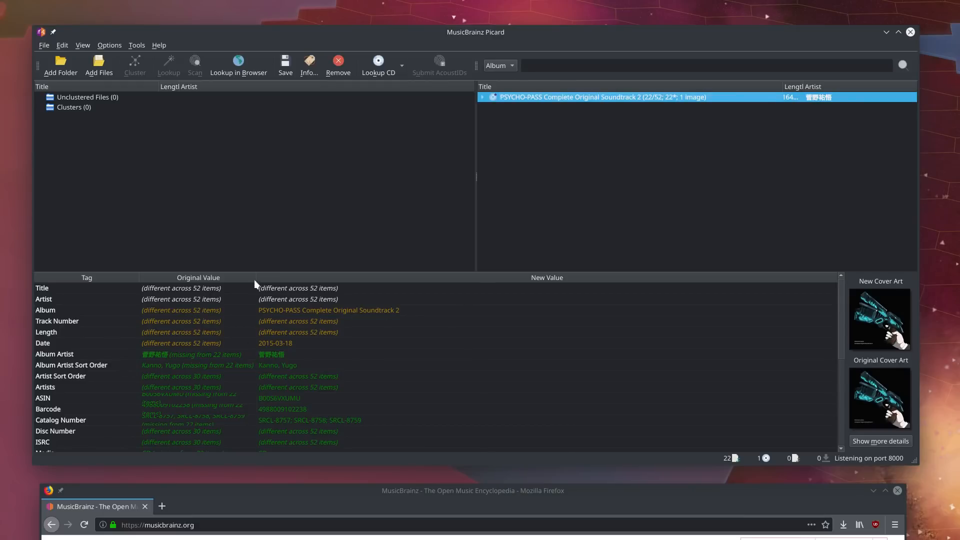
drag(255, 279, 363, 275)
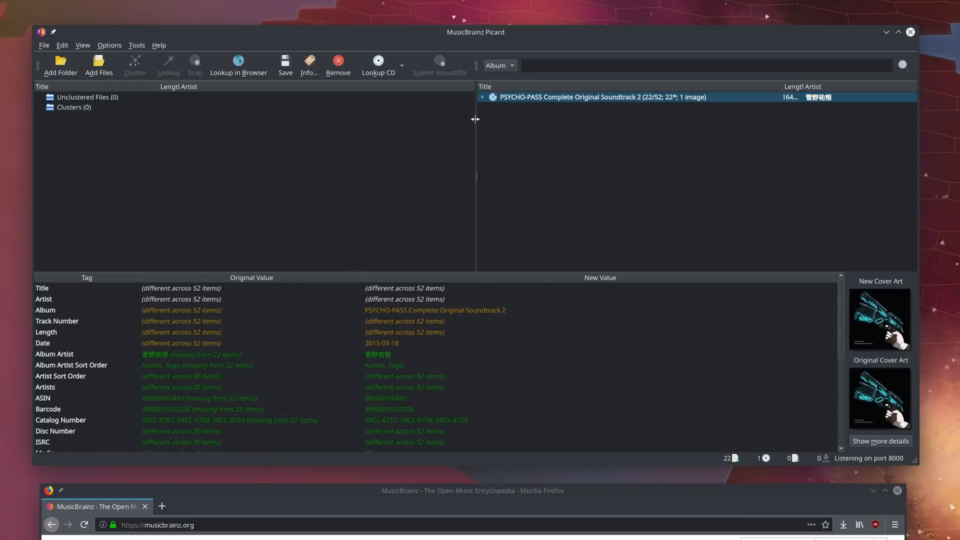
click(482, 98)
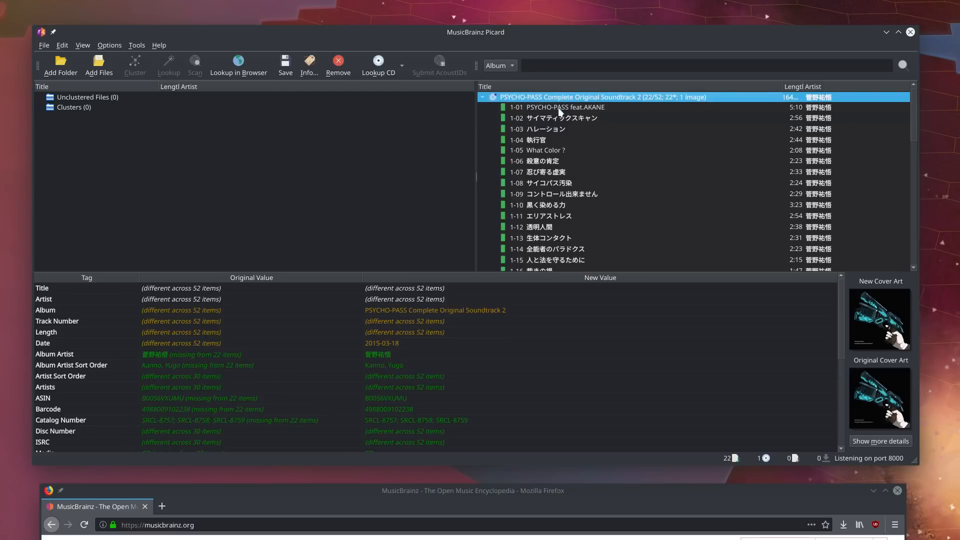
click(482, 98)
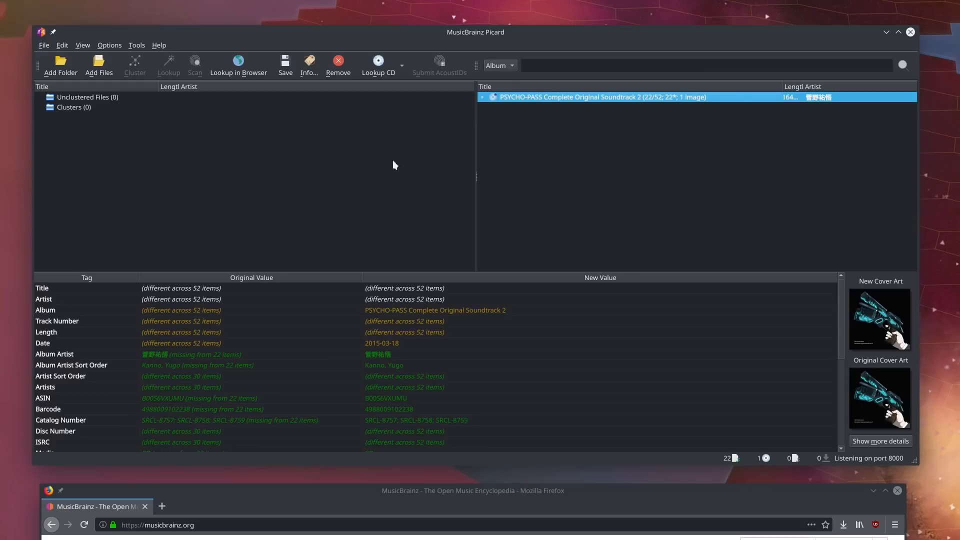
- Expand the matched album and examine which tracks of its three discs are matched to files
click(479, 98)
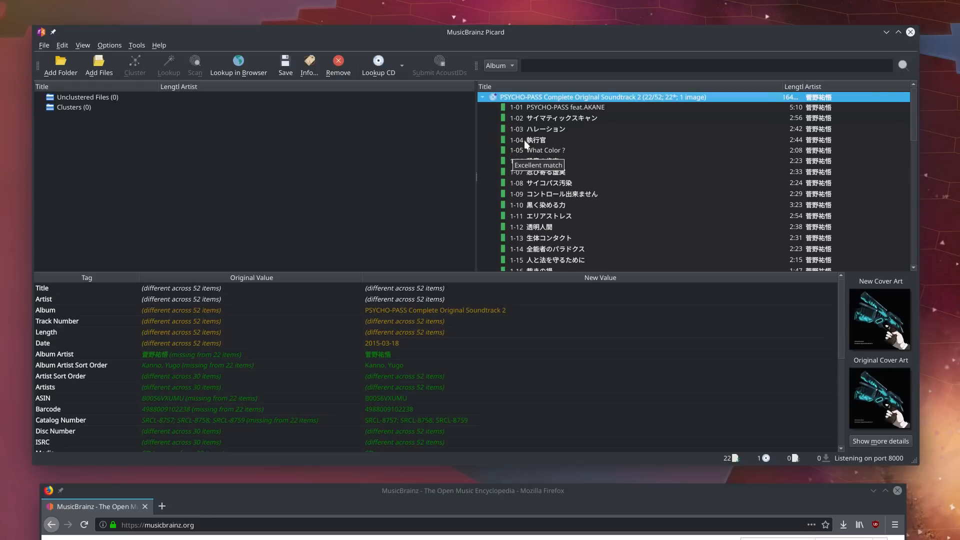
scroll(595, 150, down, 6)
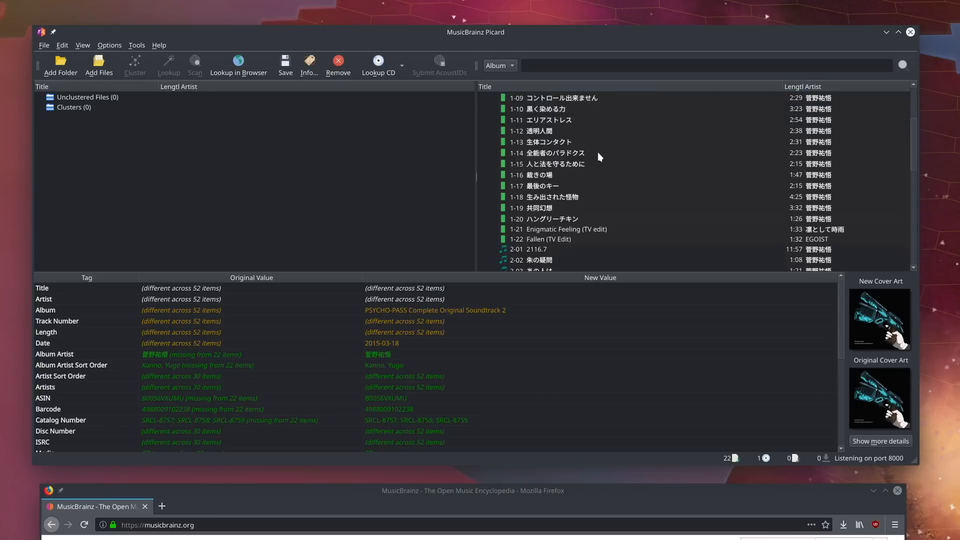
scroll(580, 150, down, 6)
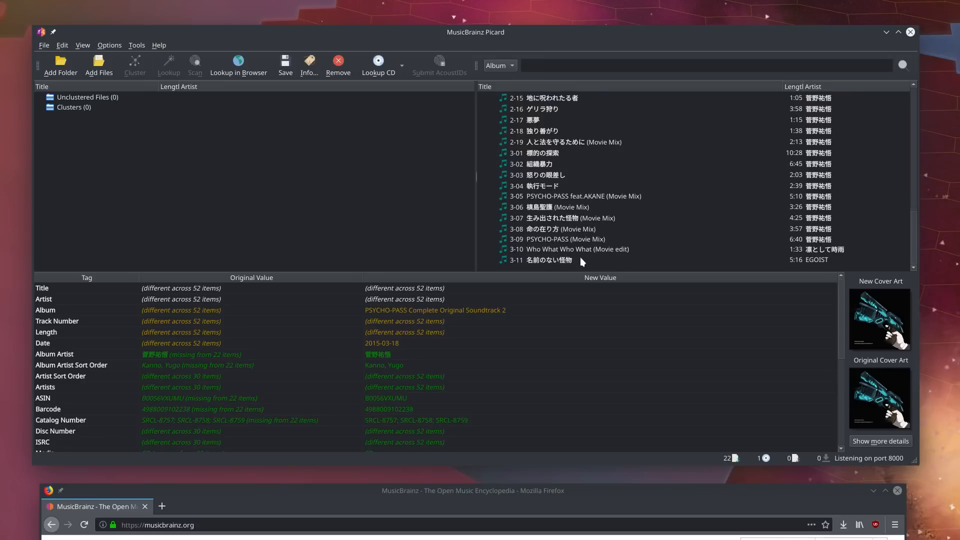
scroll(580, 255, up, 12)
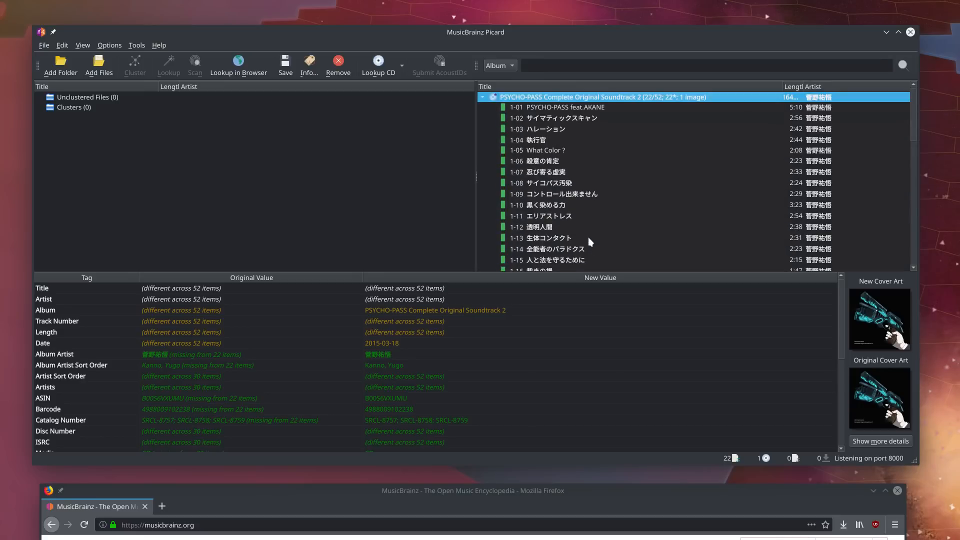
scroll(555, 189, down, 6)
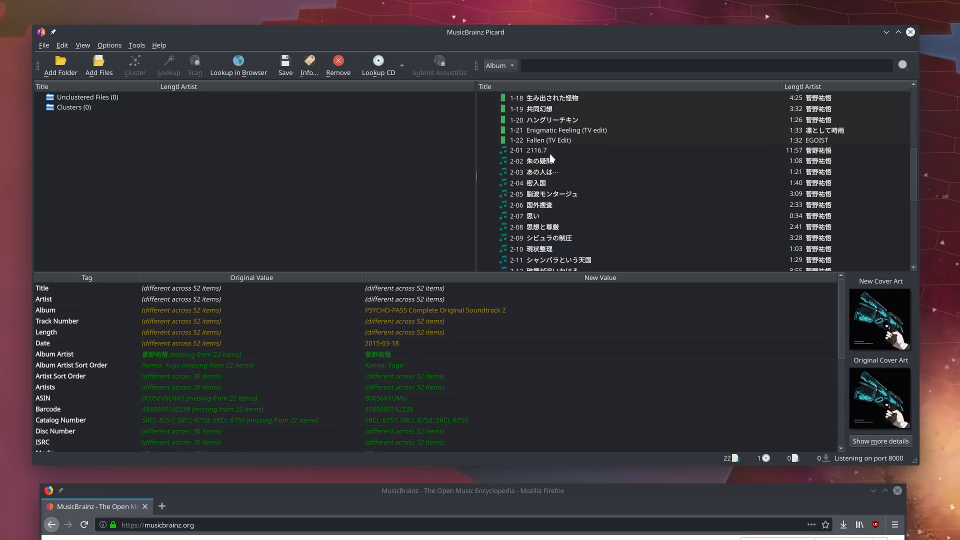
- Switch to the Dolphin file manager and open the PSYCHO-PASS Complete Original Soundtrack 2 folder in Music/Music/Compilations
click(69, 77)
drag(1, 157, 392, 155)
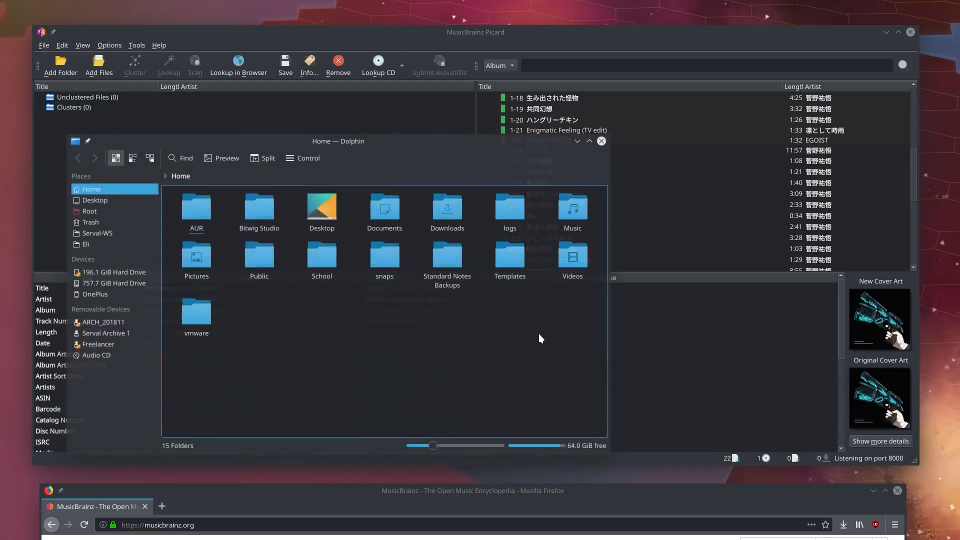
click(569, 221)
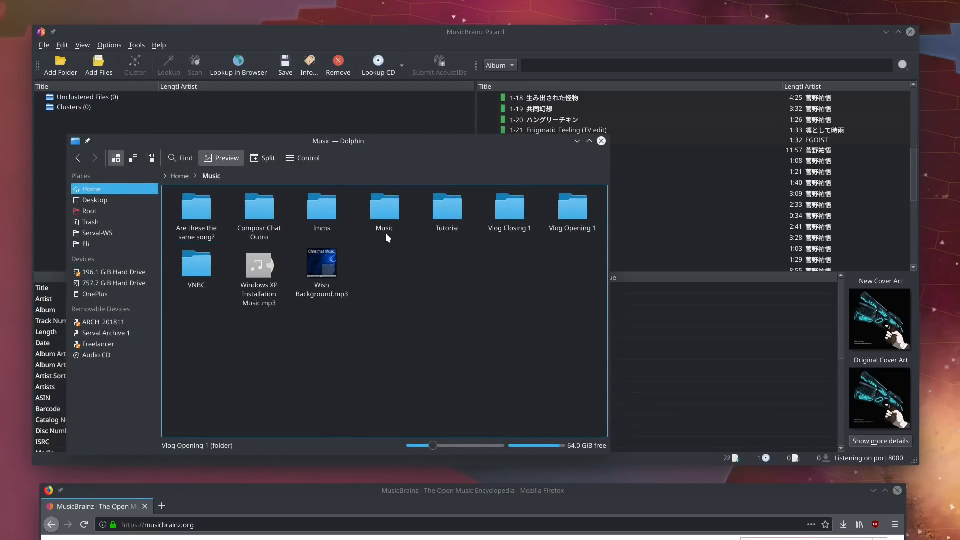
click(385, 233)
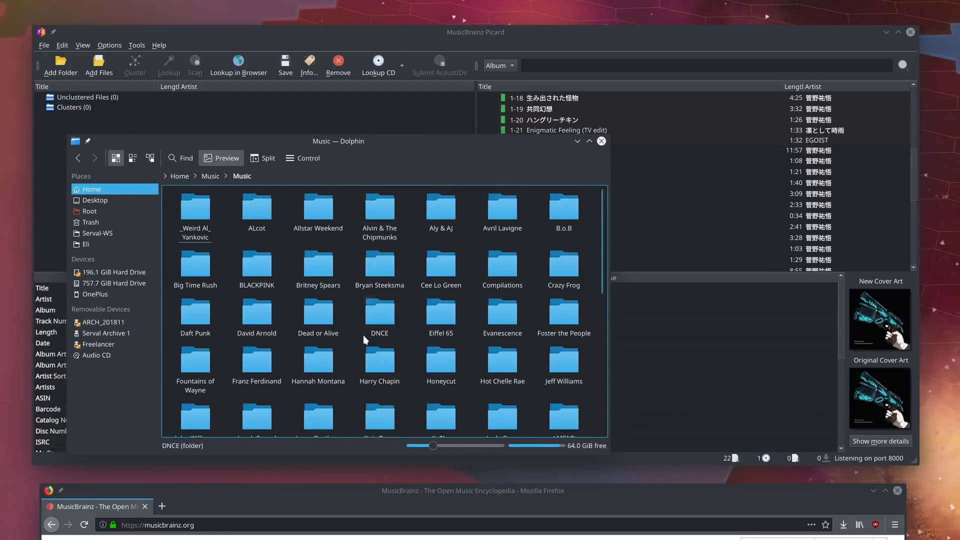
scroll(362, 335, down, 5)
click(503, 415)
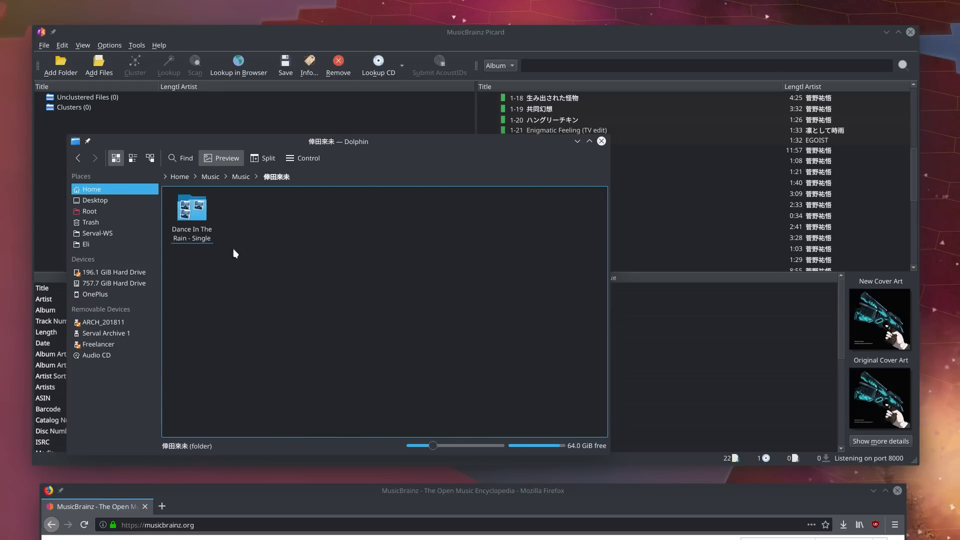
click(240, 177)
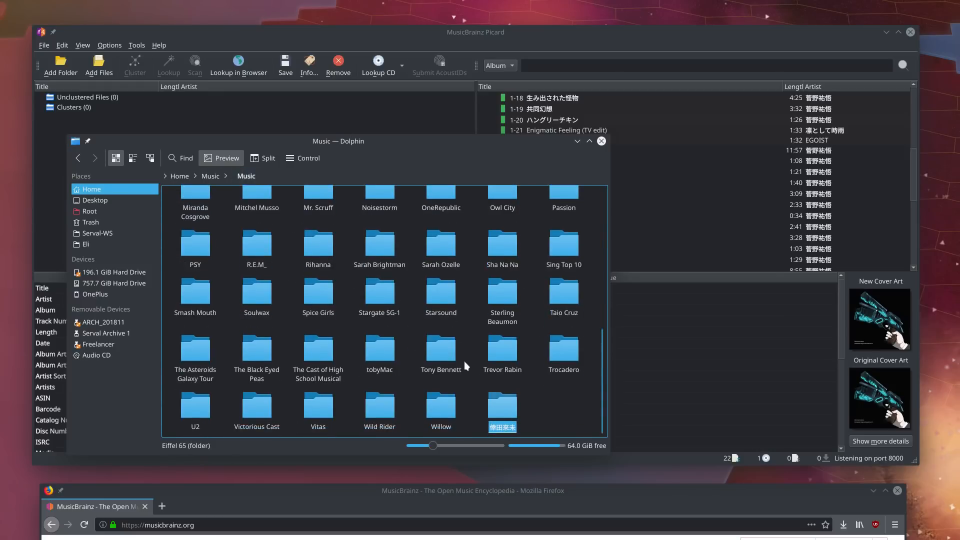
scroll(467, 386, up, 5)
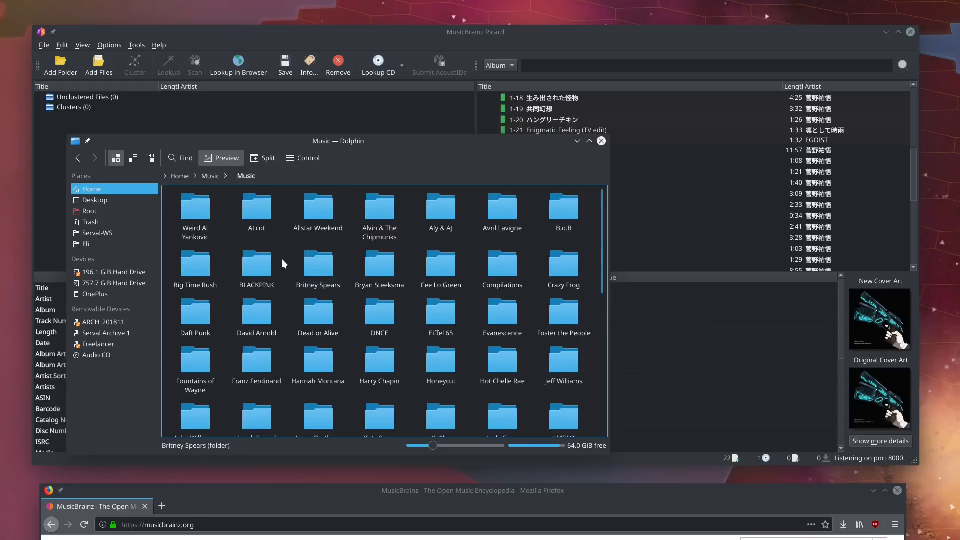
text(co)
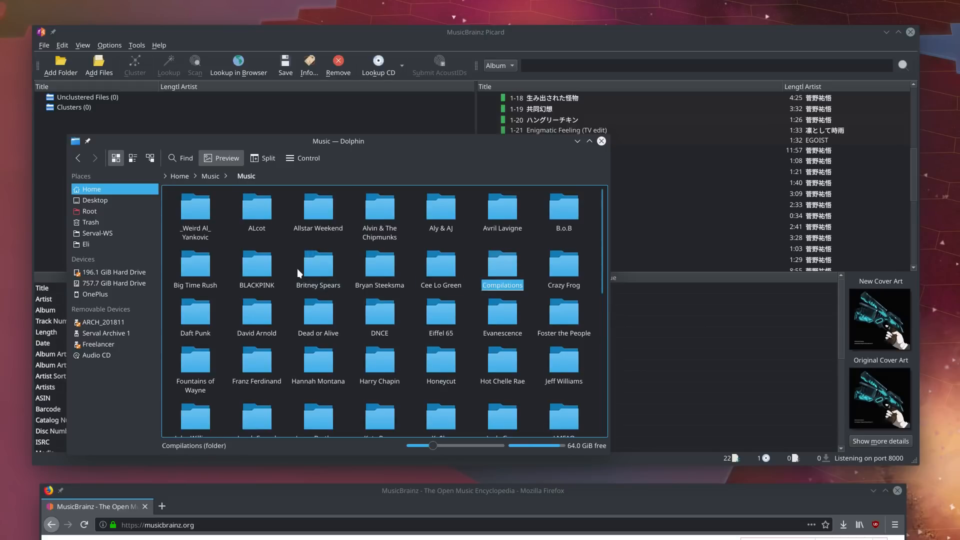
key(Return)
click(447, 295)
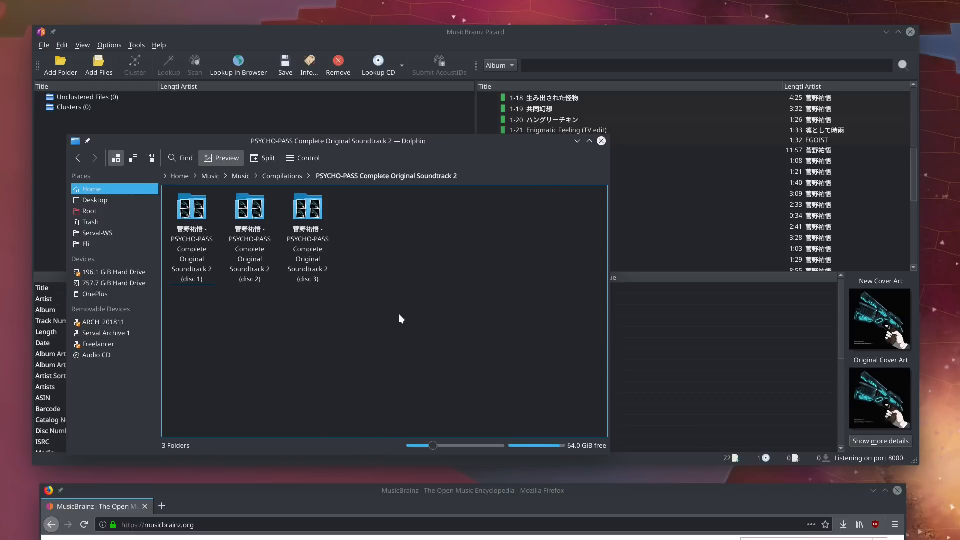
- Copy the disc 2 and disc 3 folders to the clipboard and look inside the disc 2 folder
drag(399, 318, 248, 230)
right_click(264, 251)
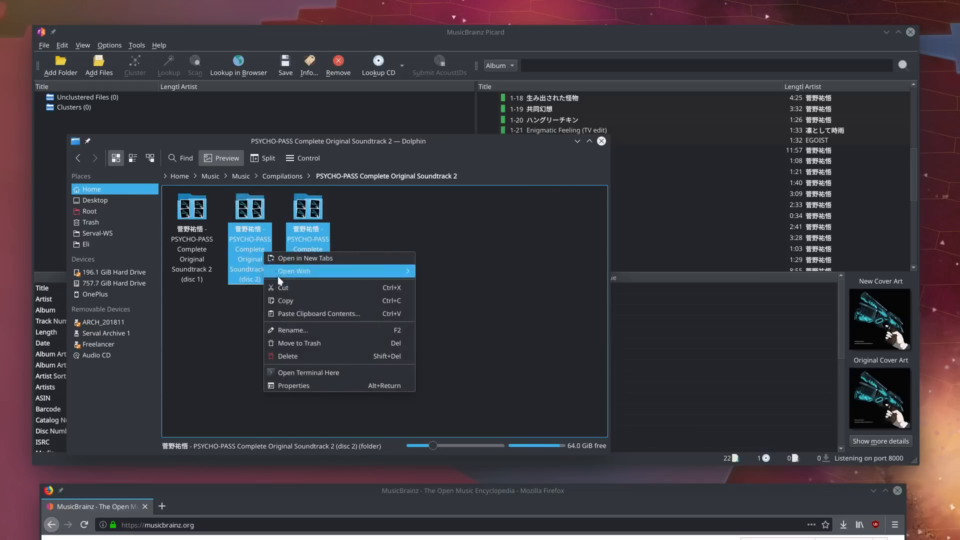
click(280, 301)
click(282, 296)
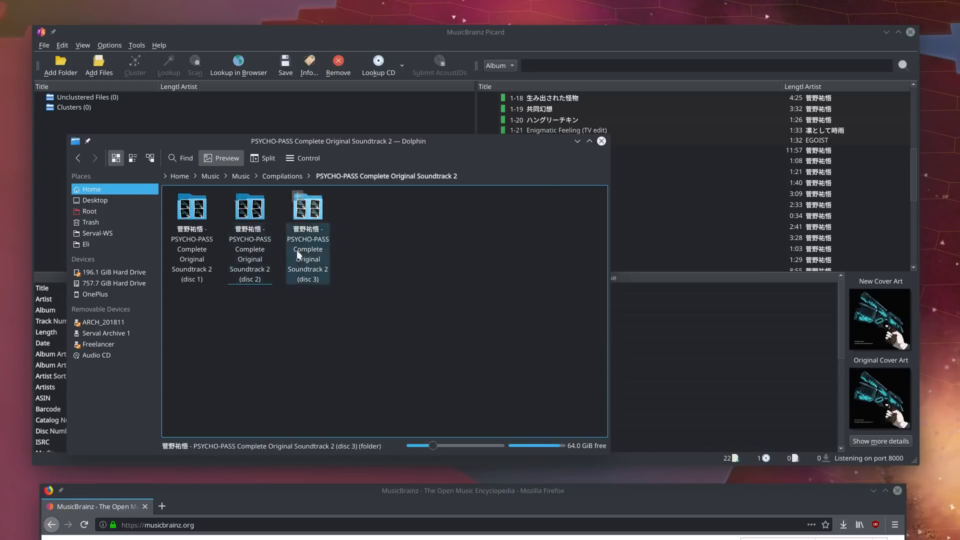
double_click(250, 244)
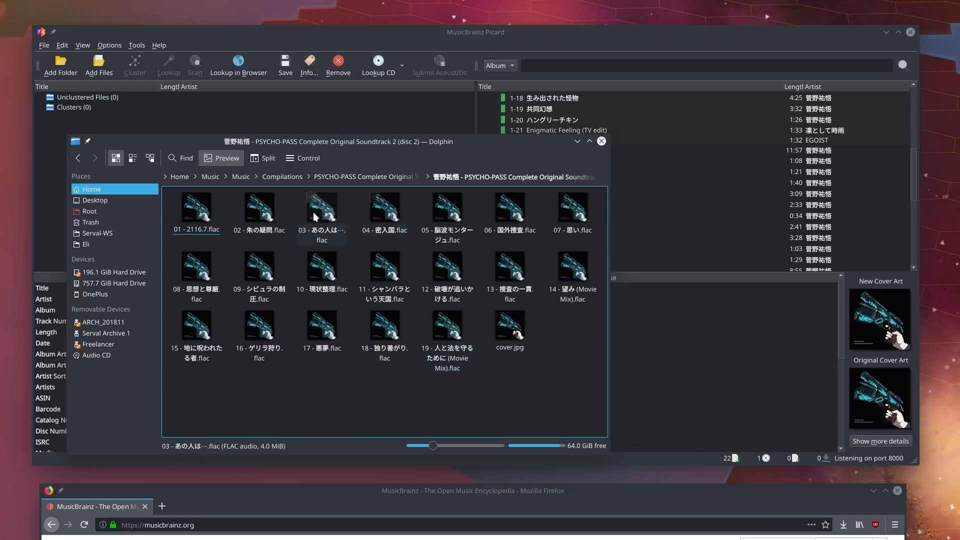
- Paste the two copied disc folders into the Tutorial folder inside Home/Music
click(176, 177)
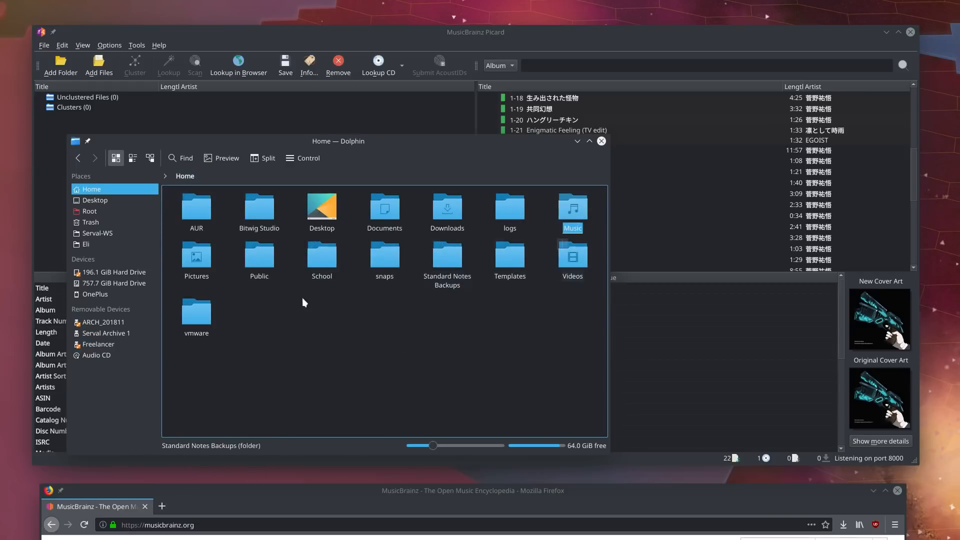
double_click(572, 208)
double_click(448, 207)
right_click(291, 239)
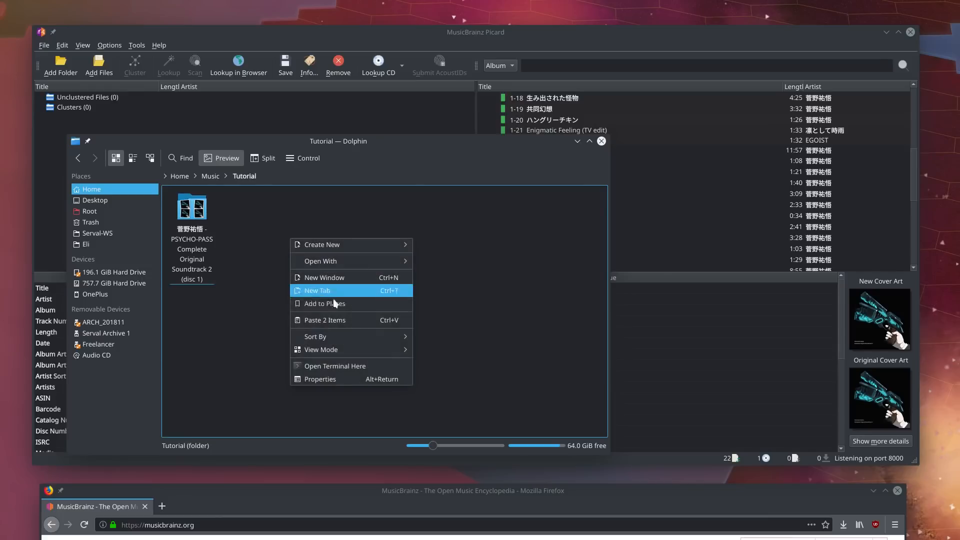
click(332, 319)
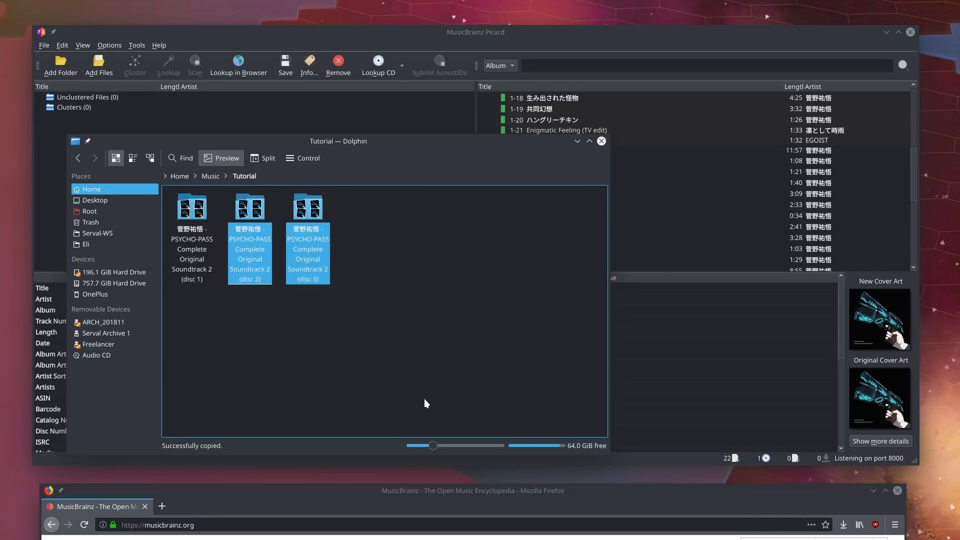
- Switch to MusicBrainz Picard and add the disc 2 folder from Music/Tutorial
click(68, 71)
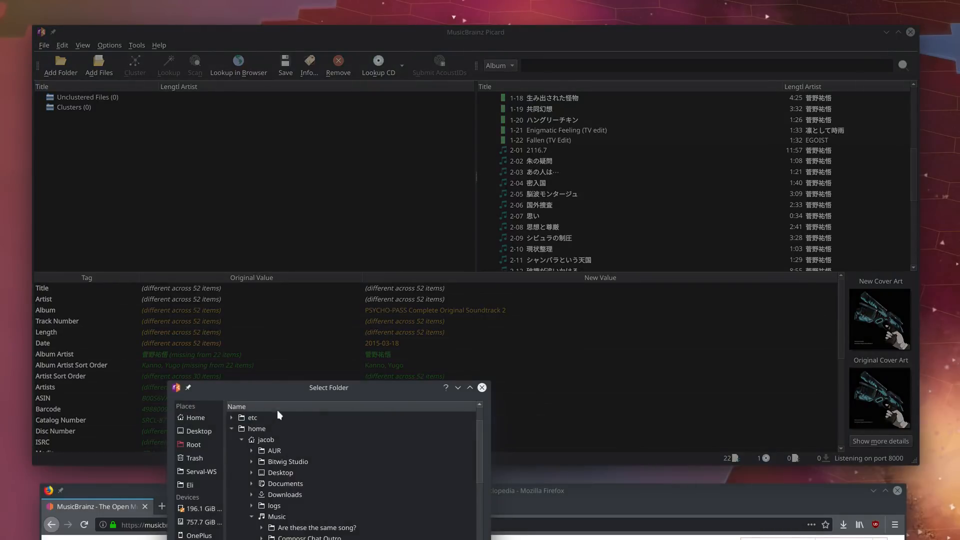
drag(334, 386, 348, 68)
click(381, 281)
click(381, 292)
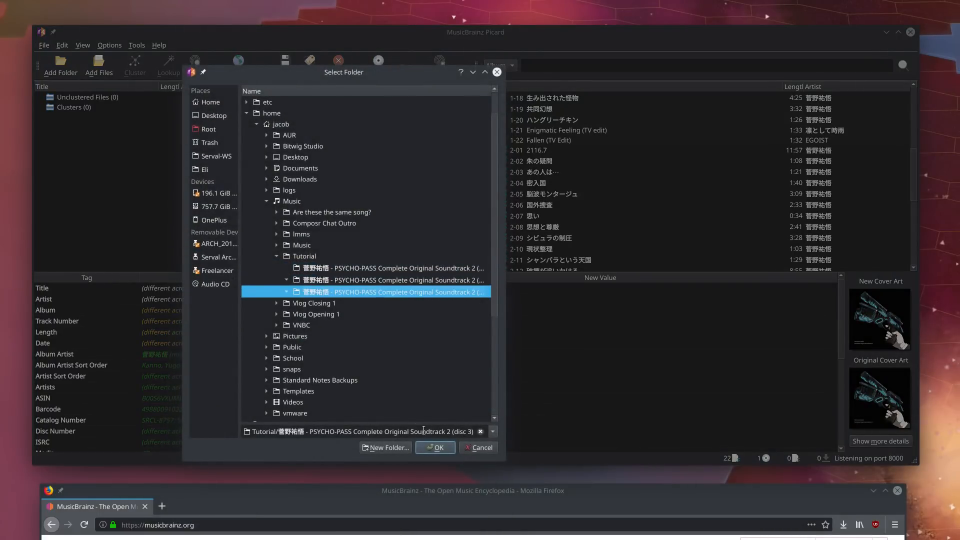
click(388, 281)
click(435, 448)
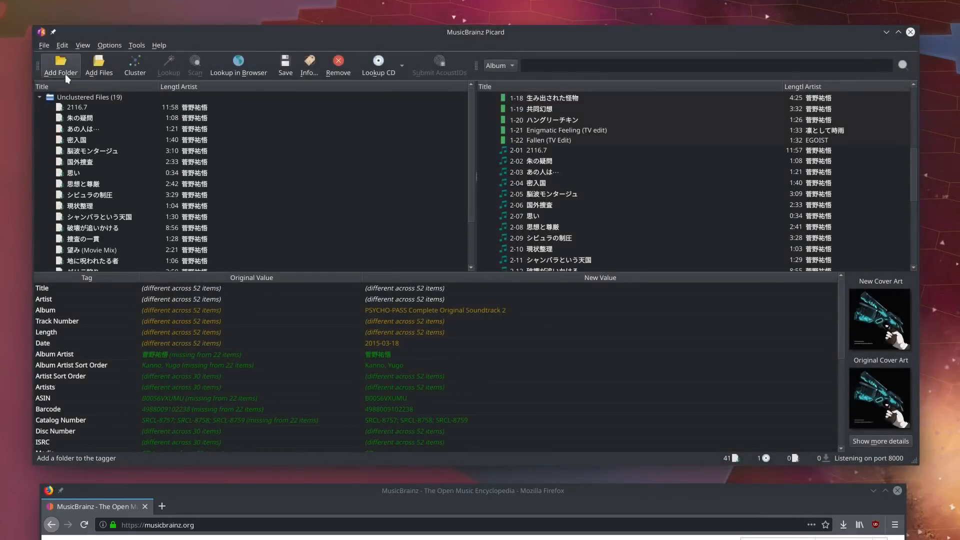
- Add the disc 3 folder from Music/Tutorial to the unclustered files
click(65, 74)
drag(320, 318, 387, 84)
click(420, 324)
click(506, 448)
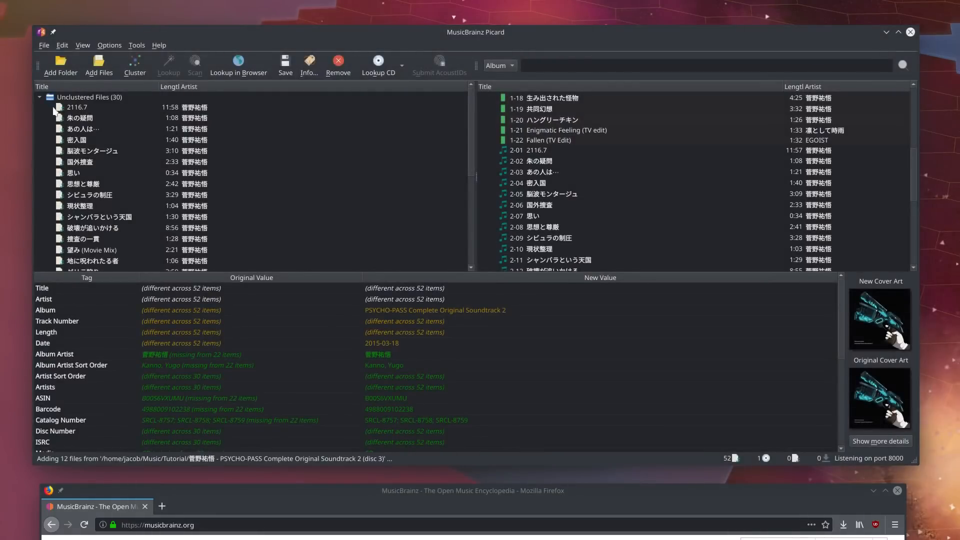
- Cluster the unclustered files of discs 2 and 3 and look up both clusters on MusicBrainz
click(40, 97)
click(138, 73)
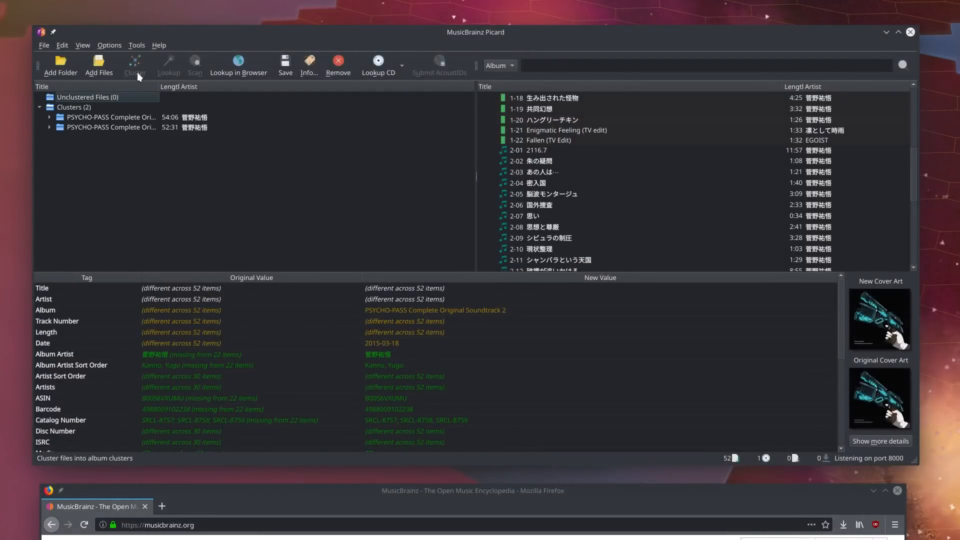
click(100, 106)
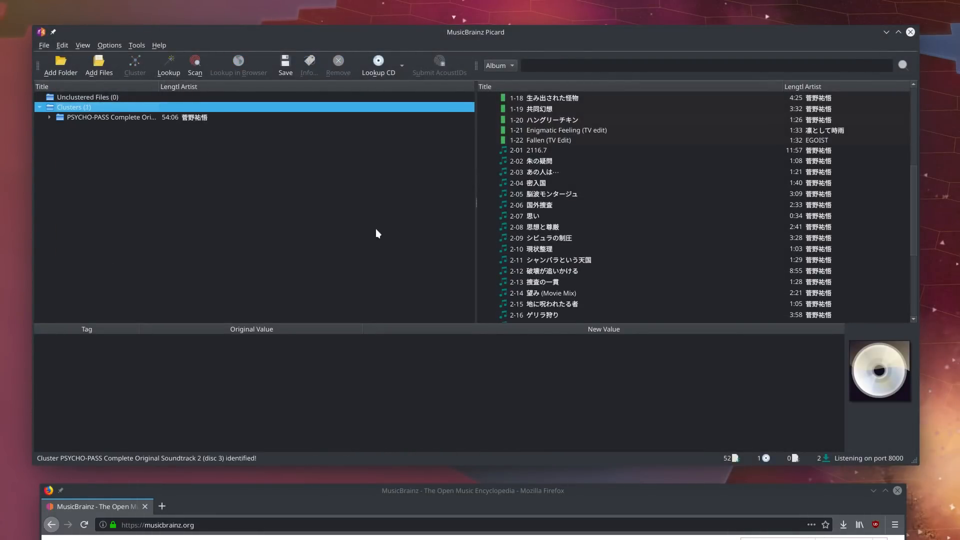
- Look through the matched album's track list to check the file matches on all three discs
scroll(535, 230, down, 5)
scroll(541, 237, up, 10)
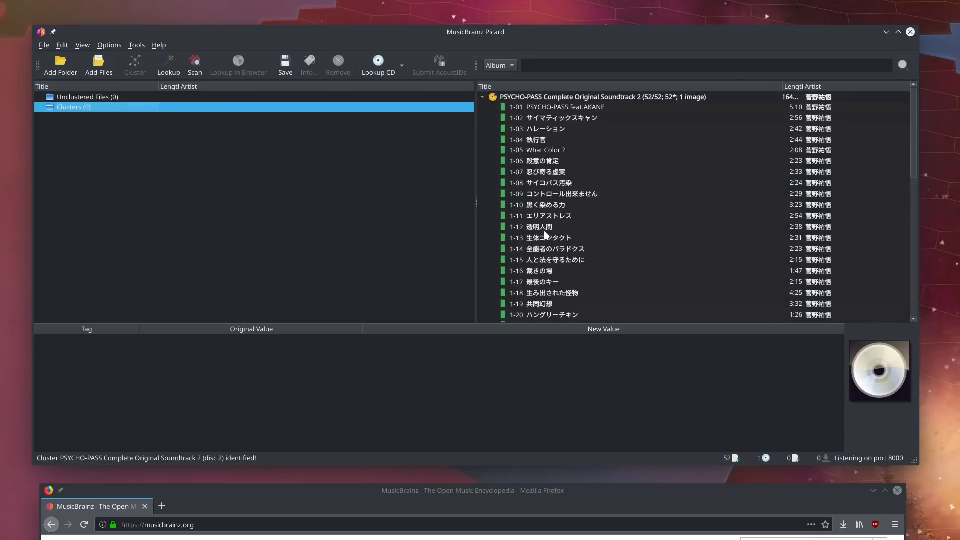
scroll(546, 233, down, 10)
scroll(536, 233, up, 10)
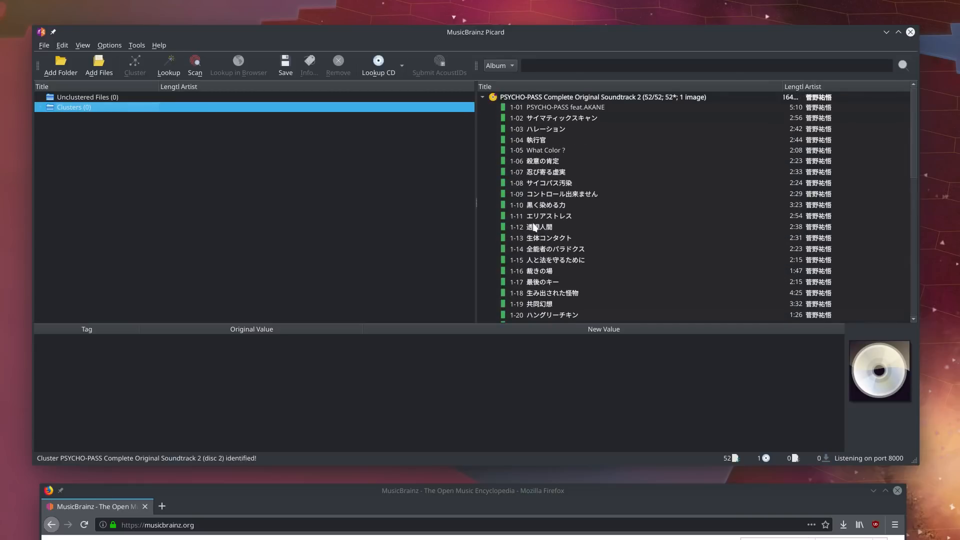
click(483, 97)
click(483, 98)
scroll(577, 207, down, 10)
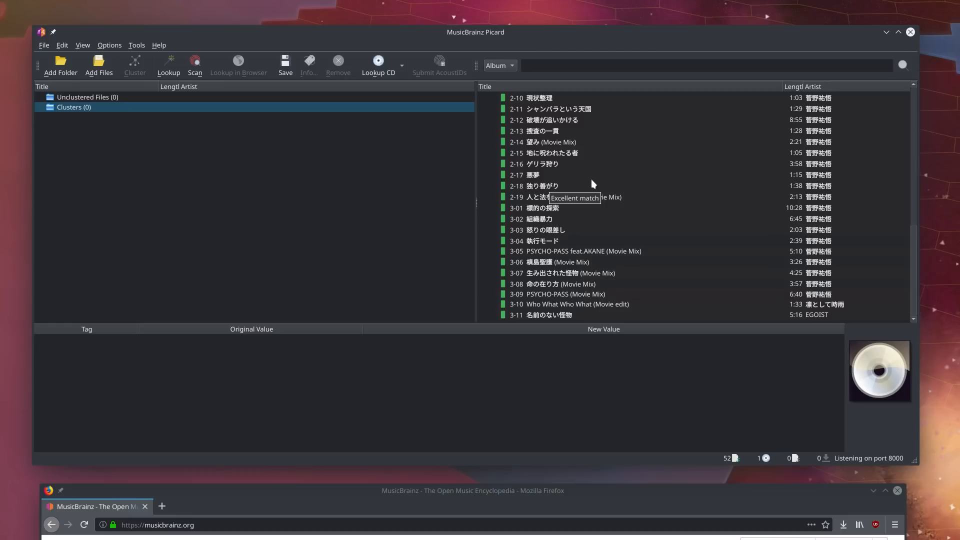
- Compare the original and new tag values of tracks 2-15, 1-08 and 1-01, including the first track's artist
click(630, 157)
scroll(680, 215, up, 10)
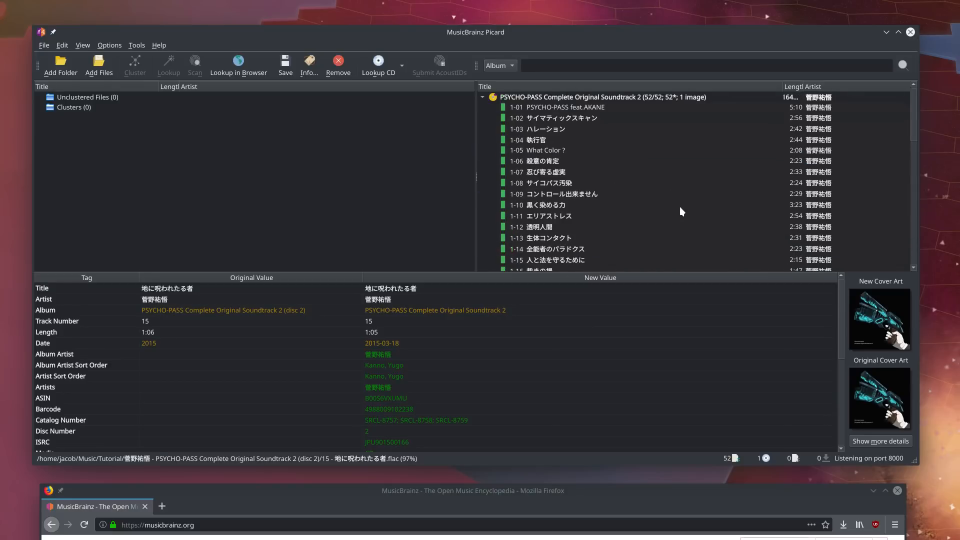
click(674, 184)
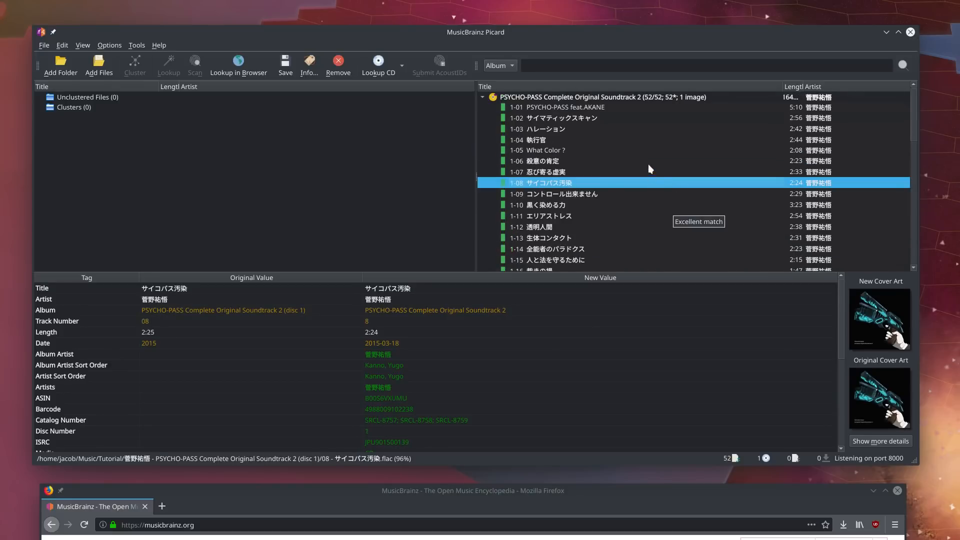
click(636, 107)
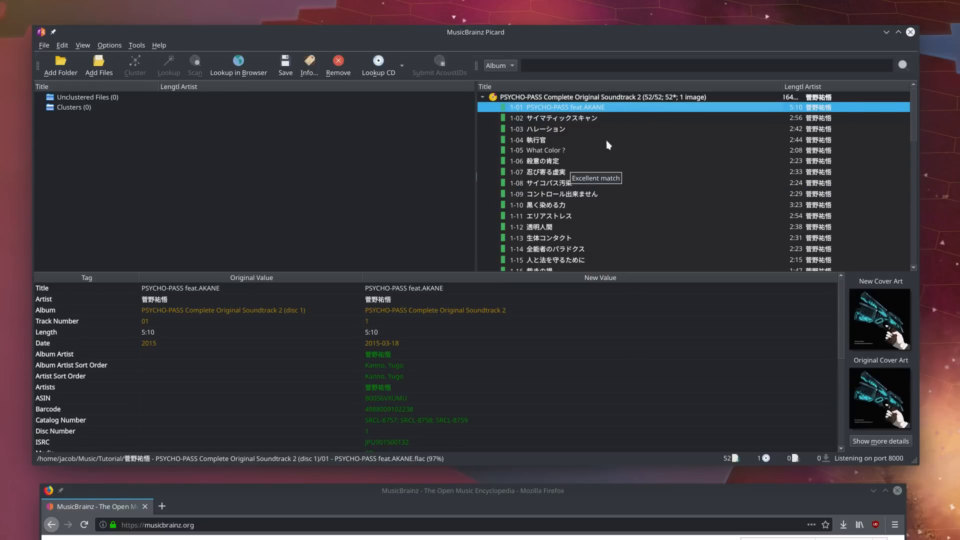
click(401, 301)
click(255, 299)
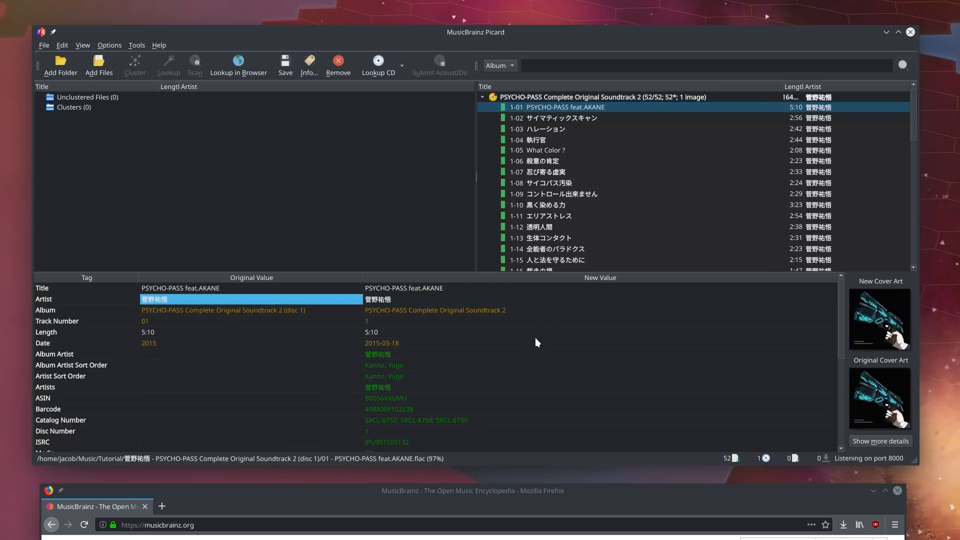
- Remove the matched album from Picard and add the disc 1 folder from Music/Tutorial again
click(500, 97)
click(339, 63)
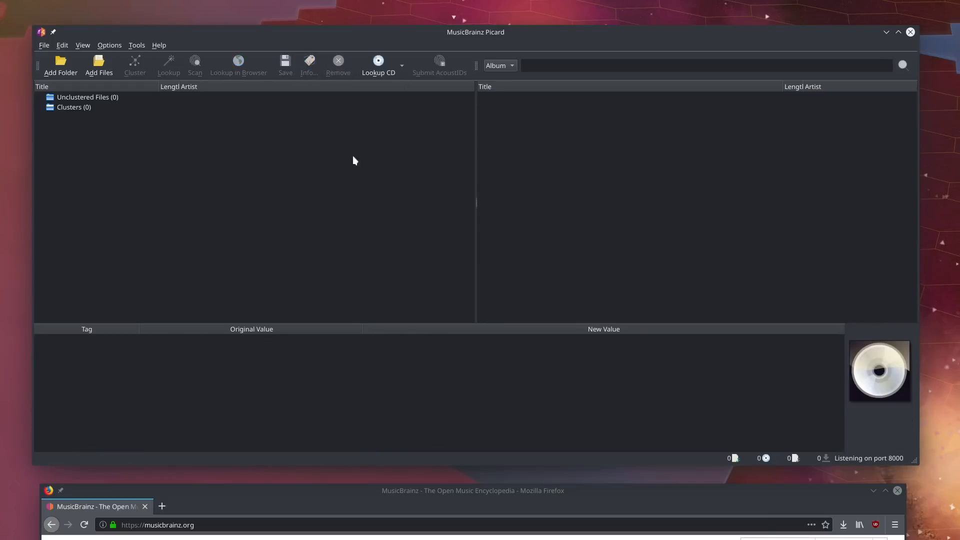
click(71, 71)
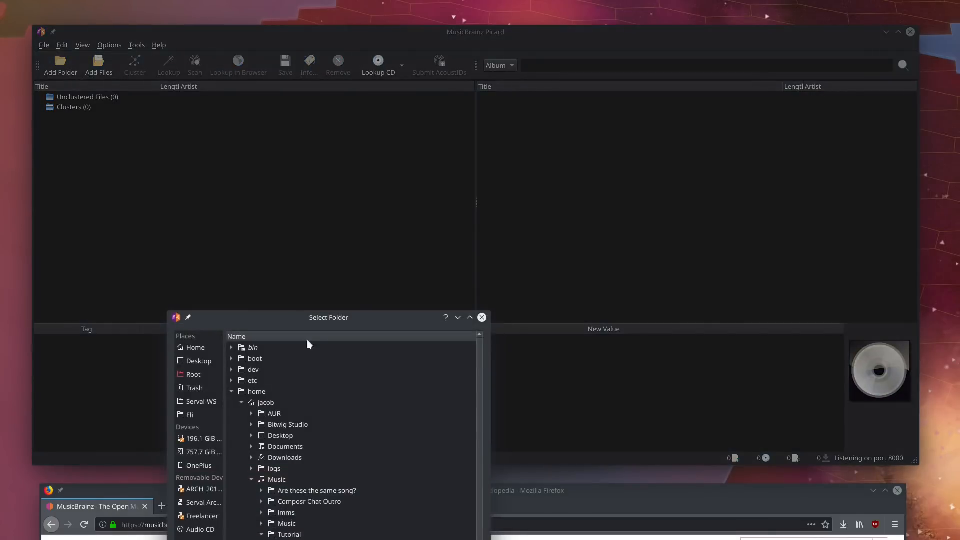
drag(308, 315, 332, 126)
click(369, 324)
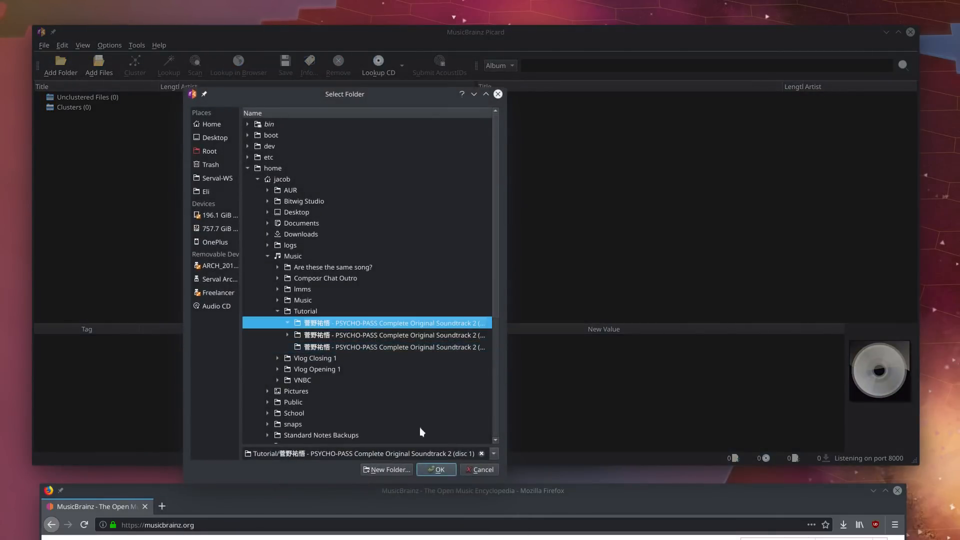
click(437, 470)
- Add the disc 2 folder from Music/Tutorial to the unclustered files
click(60, 65)
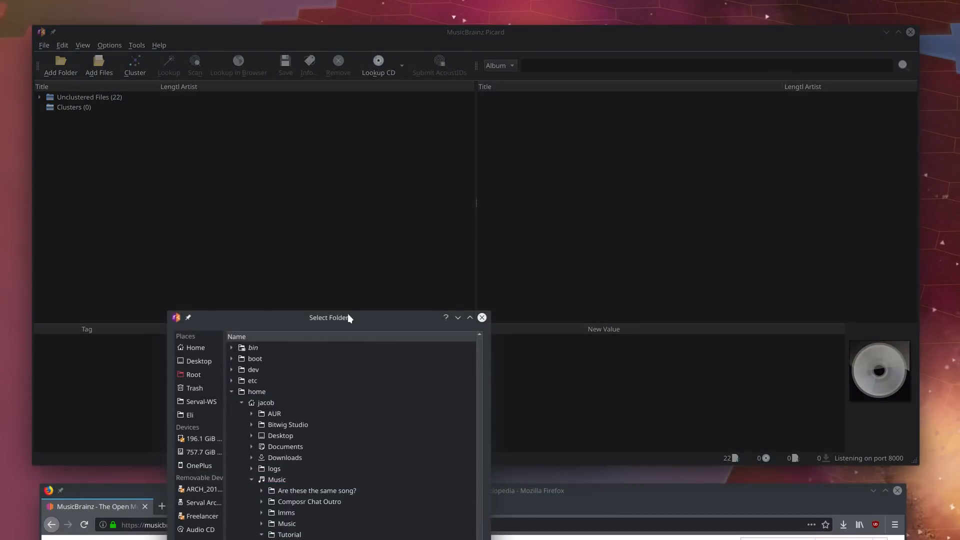
drag(349, 319, 406, 78)
click(407, 324)
click(464, 463)
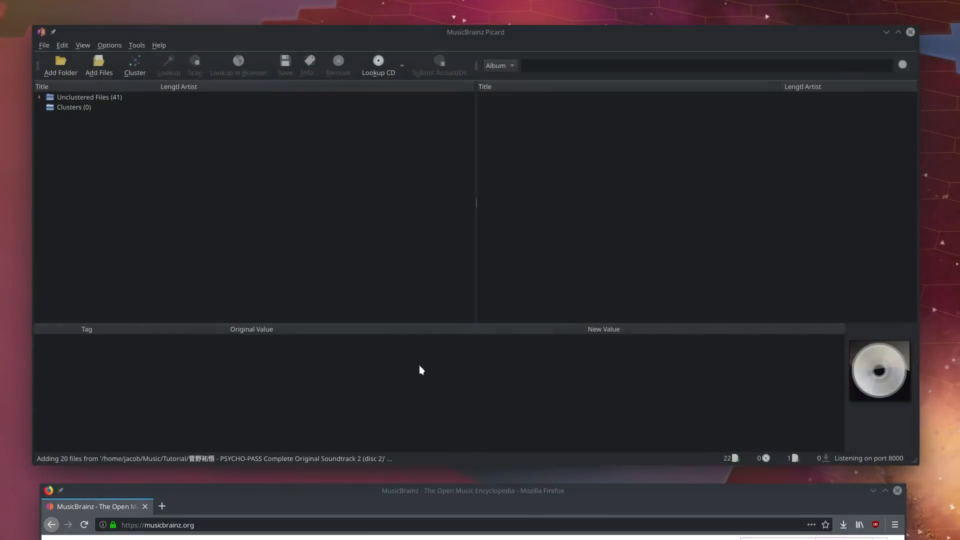
- Add the disc 3 folder from Music/Tutorial alongside the files of discs 1 and 2
click(78, 66)
drag(311, 322, 399, 21)
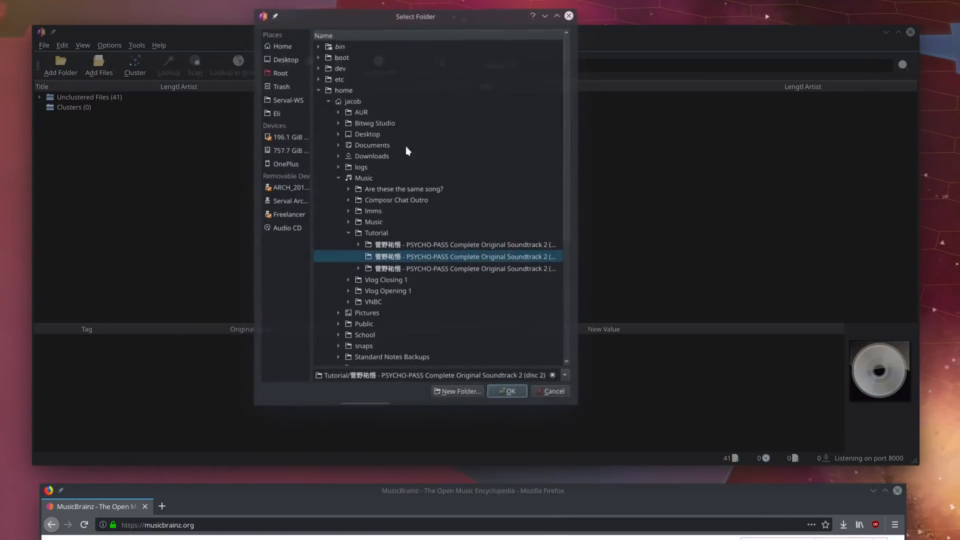
click(422, 270)
click(511, 392)
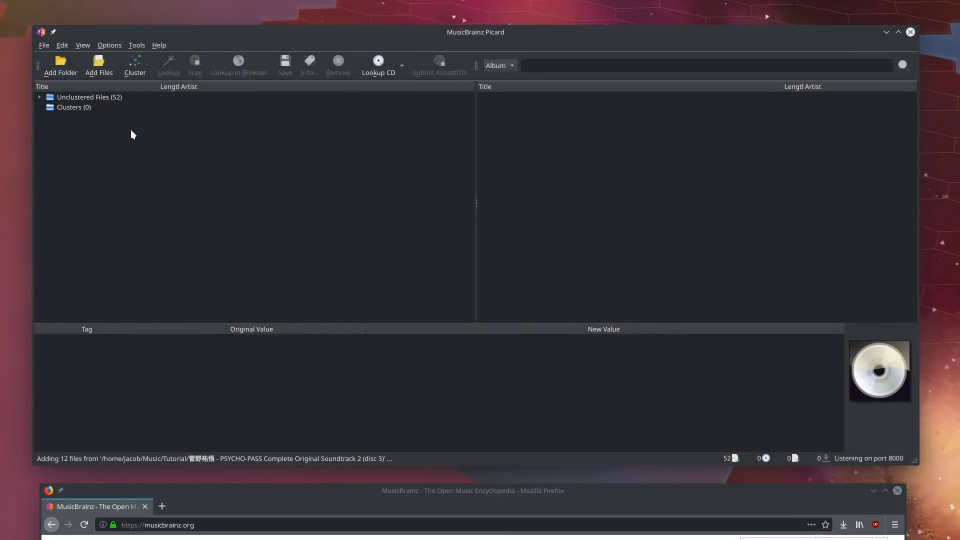
- Cluster the unclustered files of all three discs into album clusters
click(118, 100)
click(137, 45)
click(134, 64)
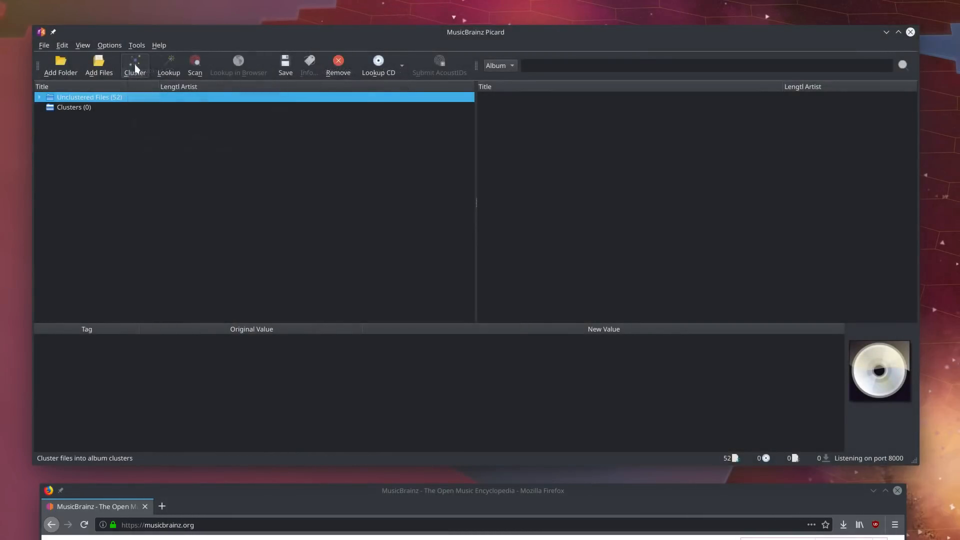
- Scan all the album clusters by audio fingerprint and select the matched album PSYCHO-PASS Complete Original Soundtrack 2
click(135, 106)
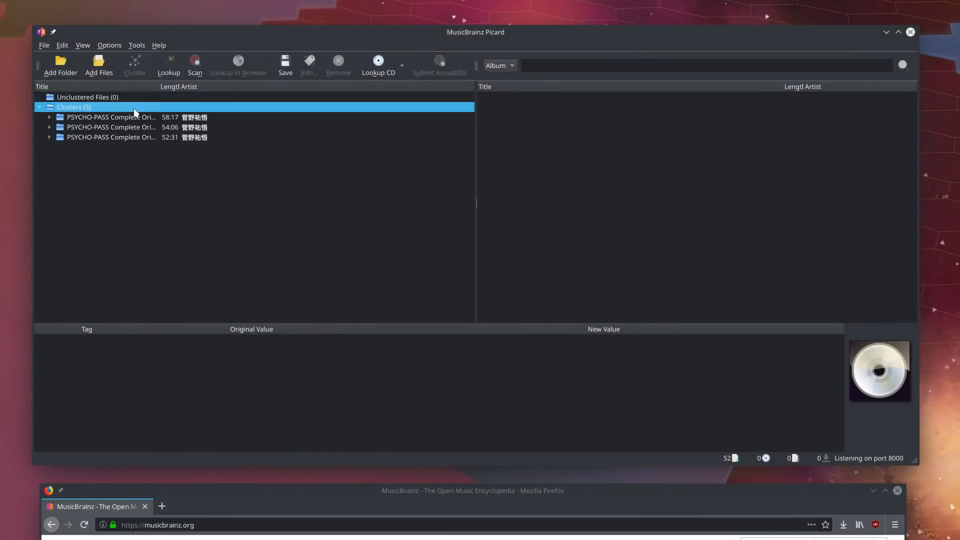
click(196, 70)
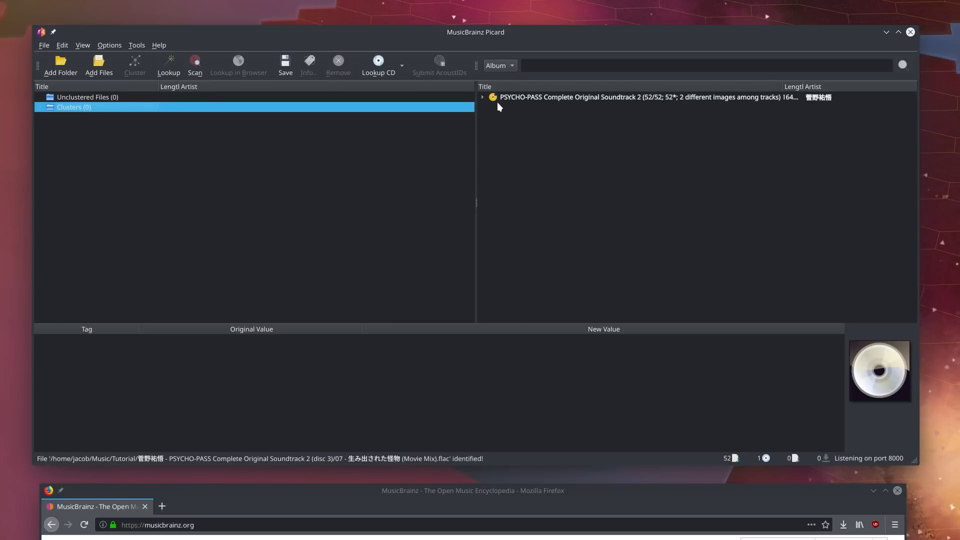
click(516, 100)
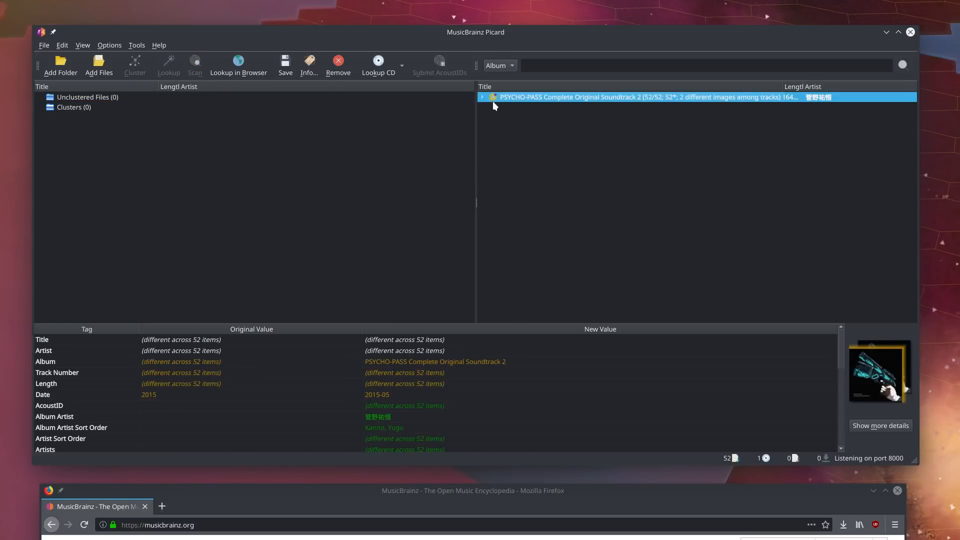
- Expand the matched album and compare the original and new Artist tags of track 1-01
click(482, 97)
scroll(561, 135, down, 2)
scroll(580, 154, up, 2)
click(600, 108)
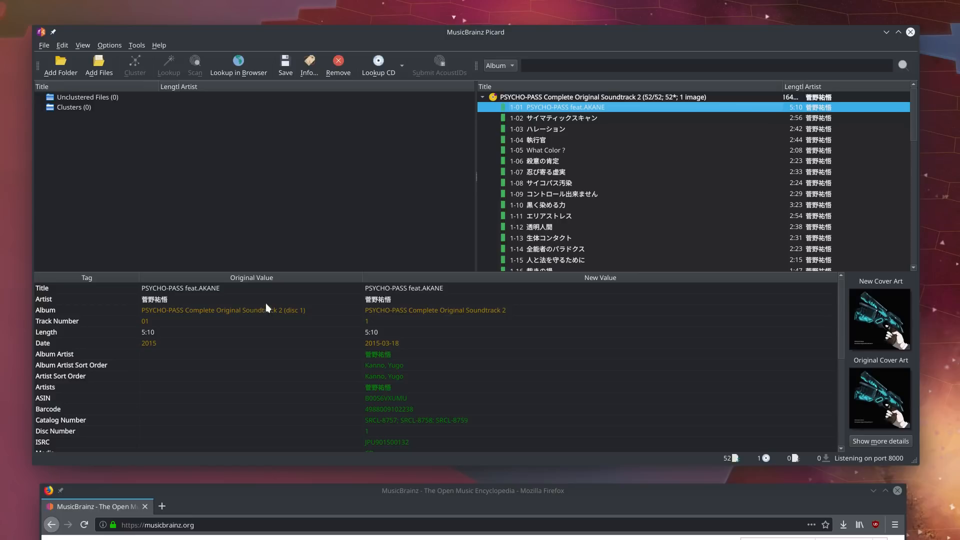
click(298, 302)
click(370, 302)
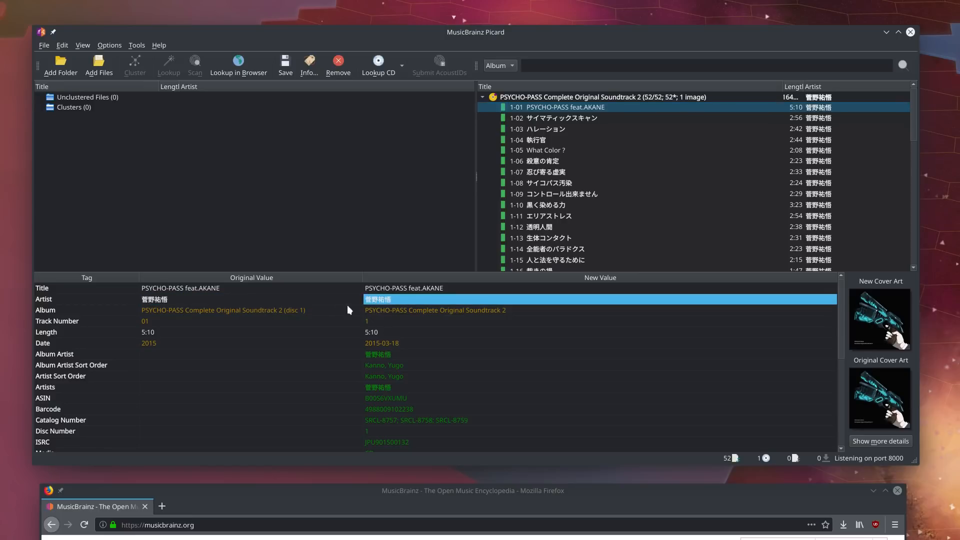
click(295, 302)
click(457, 299)
click(251, 299)
click(250, 290)
click(248, 299)
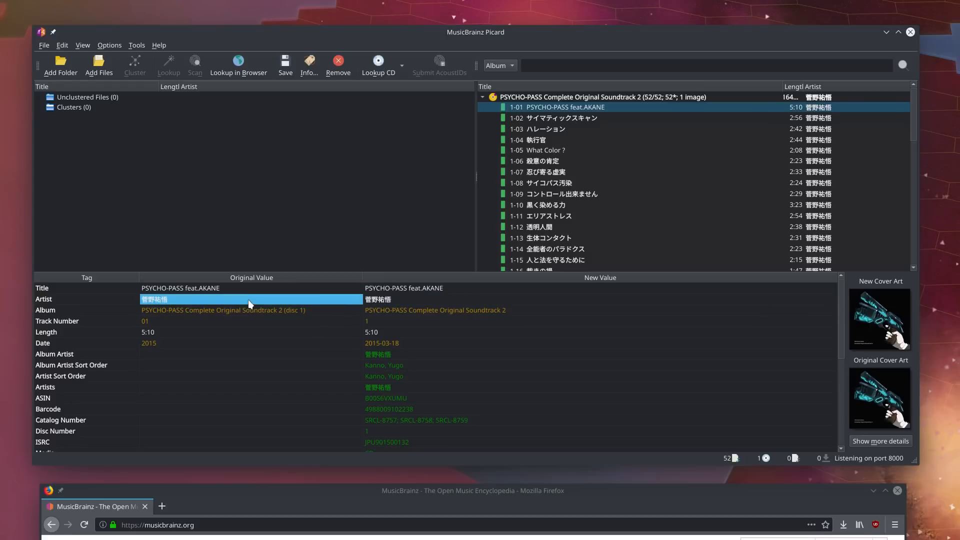
- Compare the original and new Album and Date tags of track 1-01 and examine its added Album Artist tag
click(347, 311)
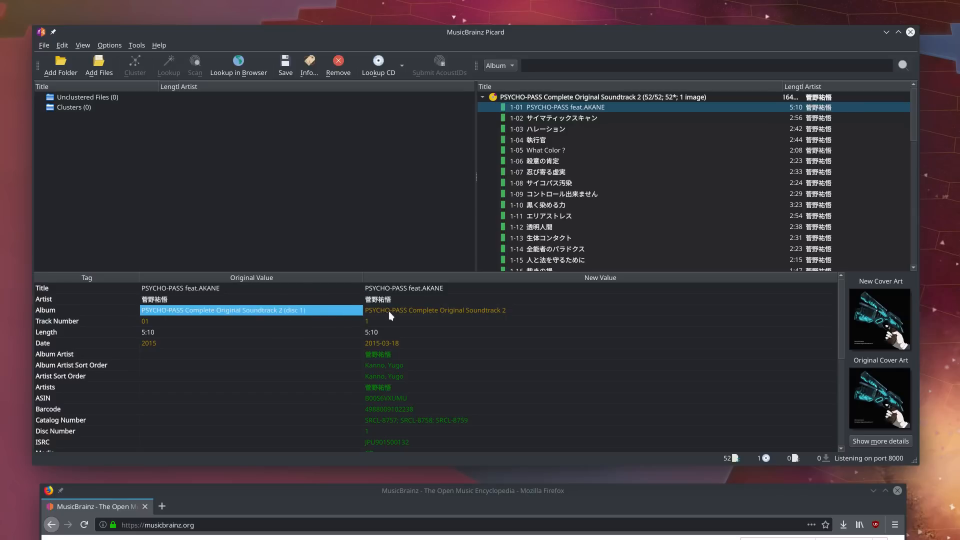
click(388, 311)
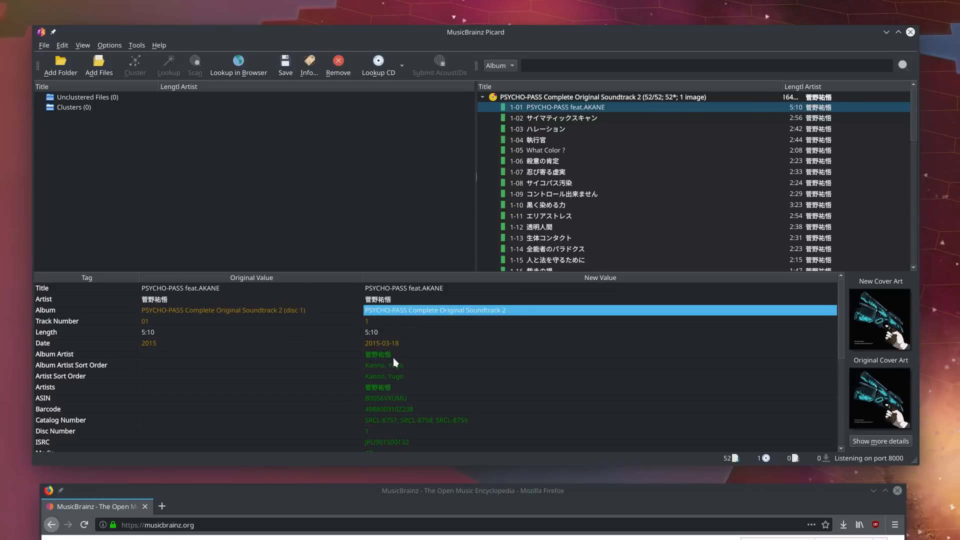
click(394, 355)
scroll(410, 377, down, 5)
scroll(419, 377, up, 5)
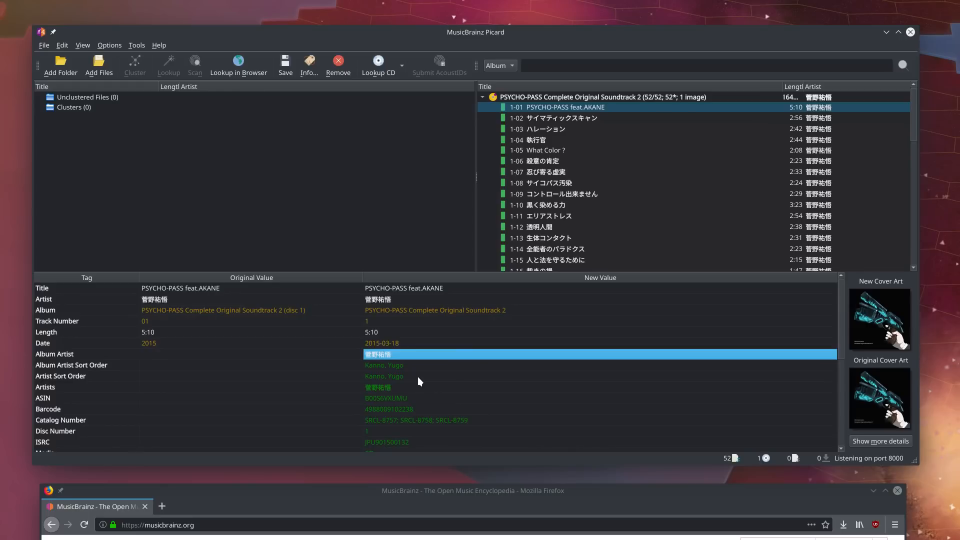
click(340, 311)
click(407, 309)
click(346, 322)
click(383, 311)
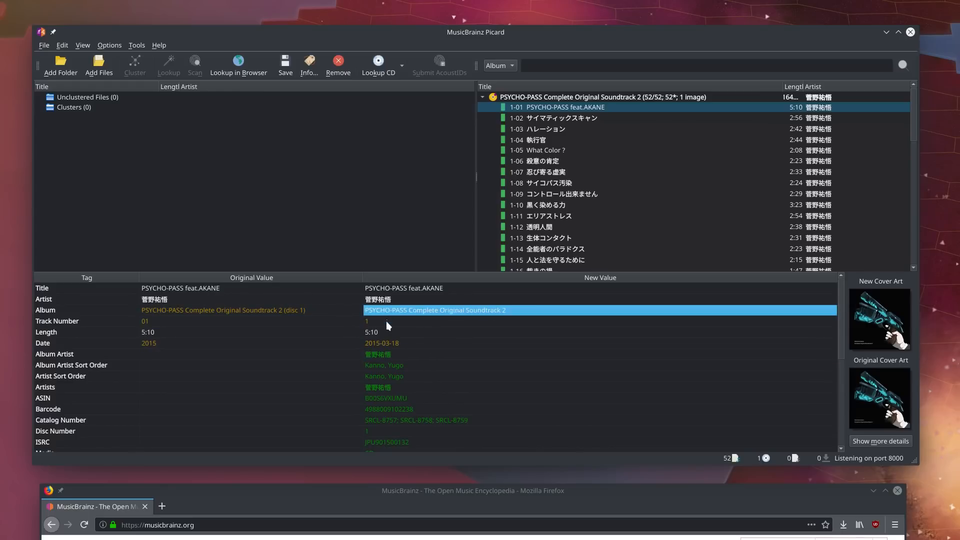
click(353, 311)
click(391, 311)
click(353, 343)
click(387, 344)
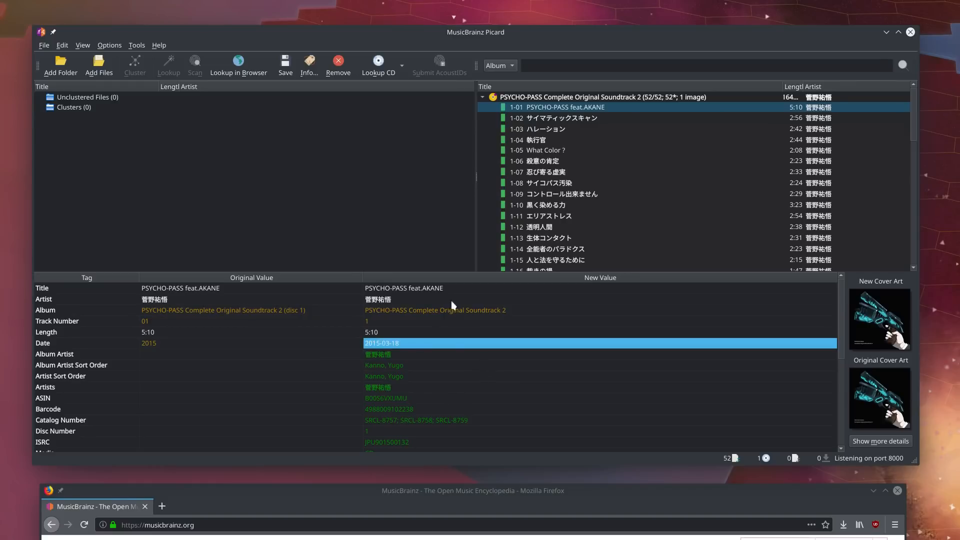
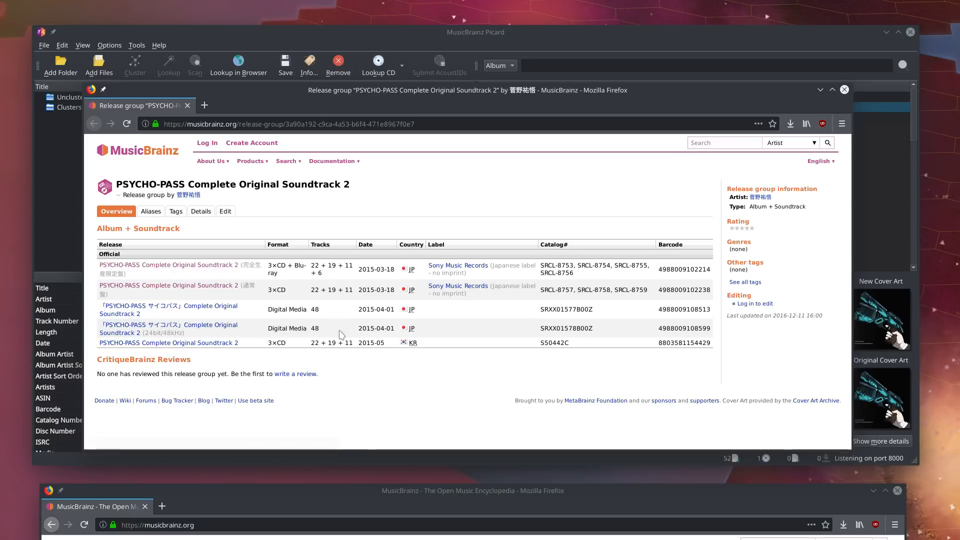
- Open the Japanese 3×CD and 3×CD + Blu-ray releases from the release group in new browser tabs and compare their formats
drag(267, 294, 275, 290)
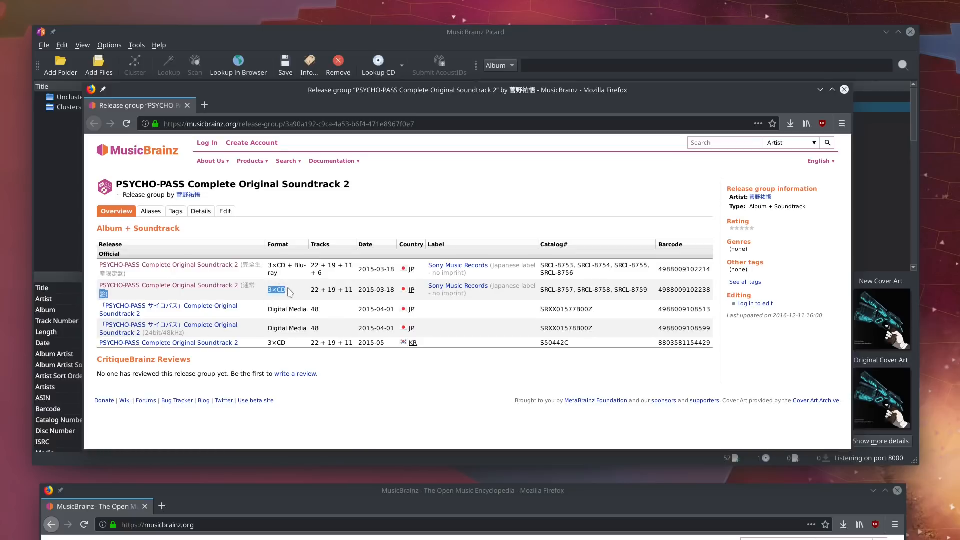
click(290, 292)
middle_click(232, 290)
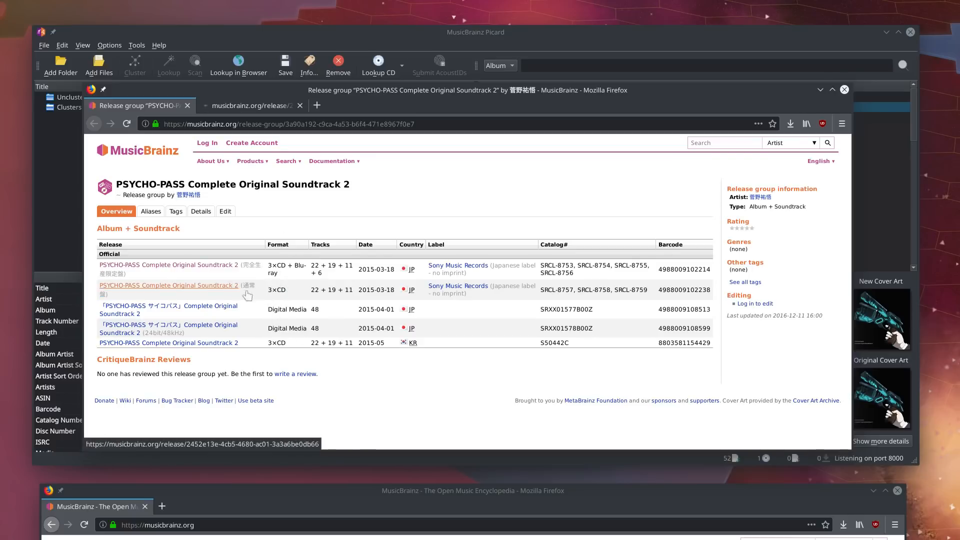
middle_click(220, 266)
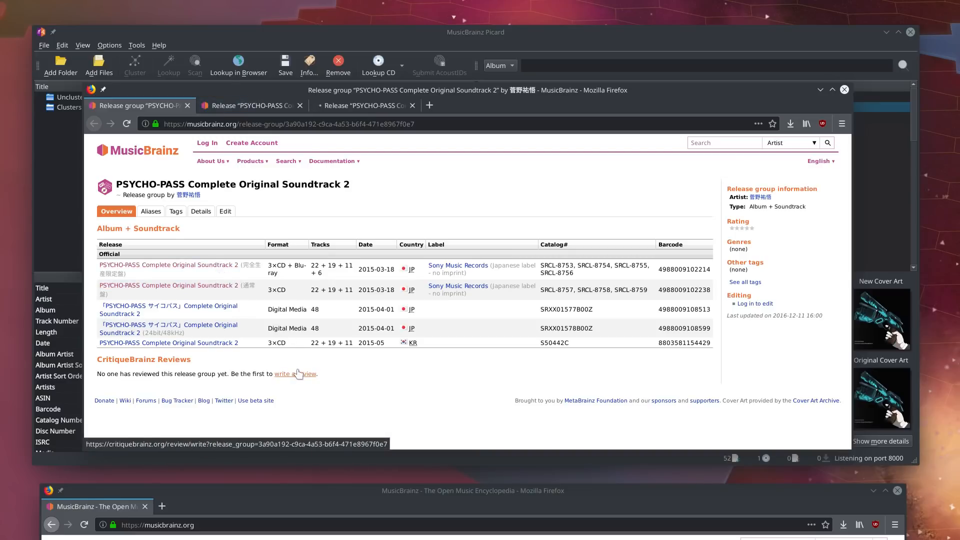
drag(268, 291, 290, 294)
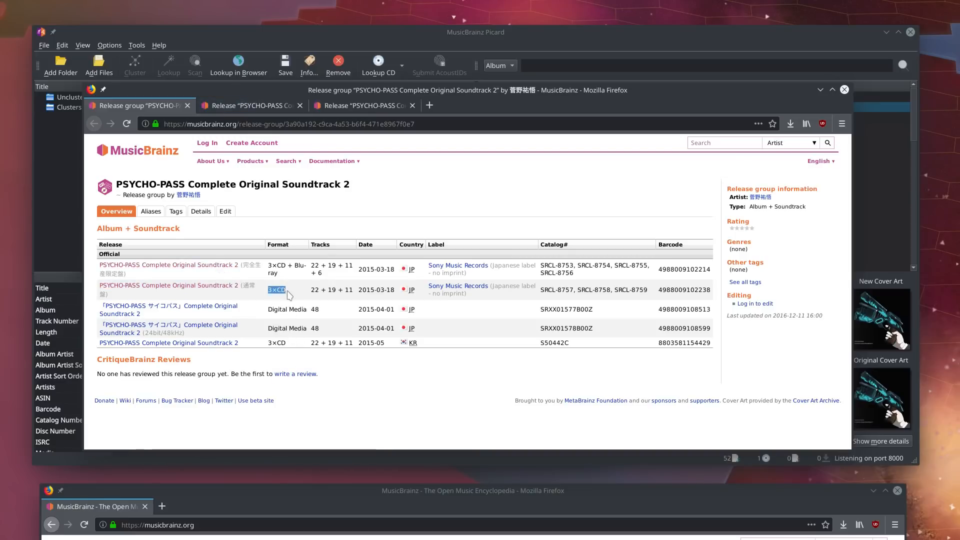
click(271, 263)
mouse_move(271, 263)
mouse_down()
mouse_move(306, 267)
mouse_move(282, 278)
mouse_up()
- Compare the release formats and catalogue numbers, and open both Digital Media releases in new browser tabs
drag(390, 91, 425, 539)
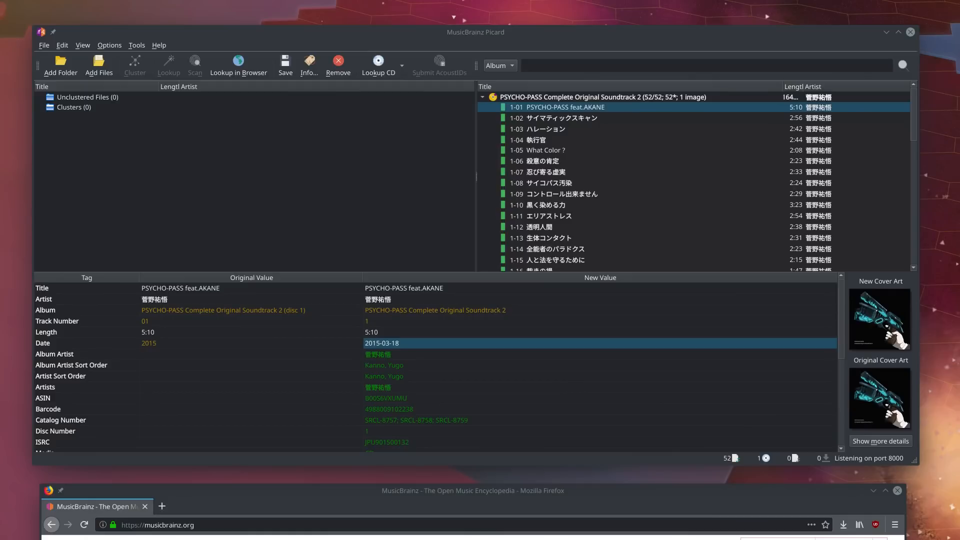
drag(425, 539, 413, 74)
click(310, 260)
drag(318, 250, 320, 261)
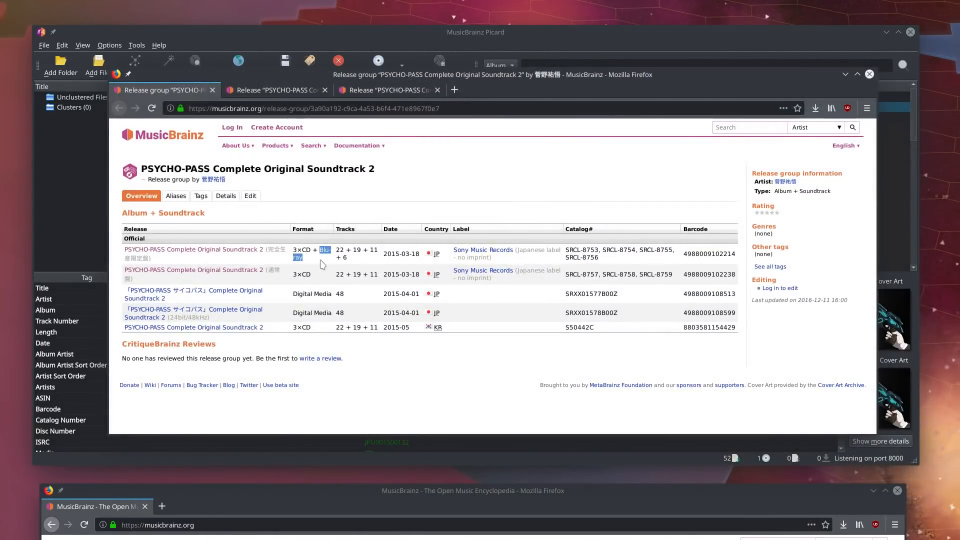
click(321, 262)
drag(304, 291, 321, 291)
click(321, 291)
drag(603, 293, 605, 314)
click(605, 315)
middle_click(237, 296)
middle_click(175, 314)
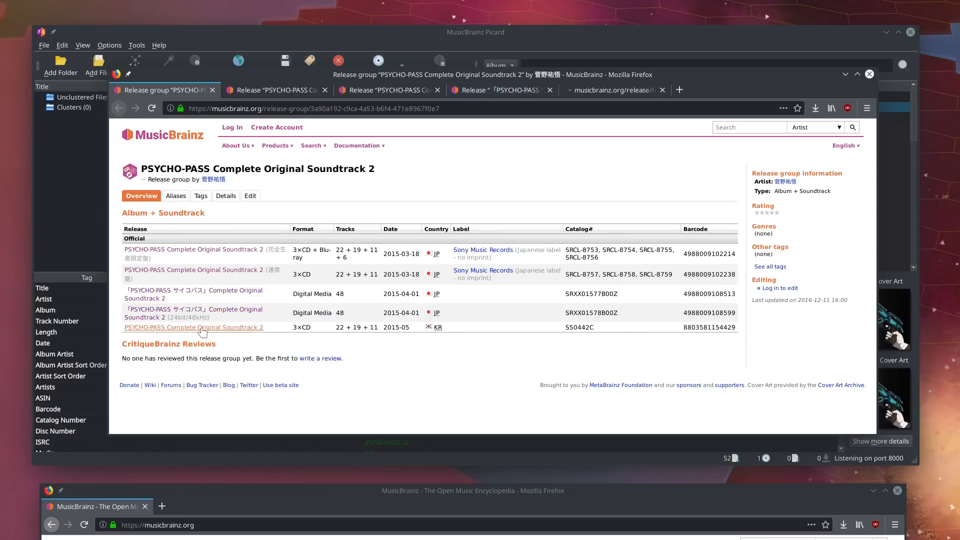
- Examine the 24bit/48kHz note of the second digital release and open the Korean 3×CD release in a new tab
drag(170, 317, 207, 317)
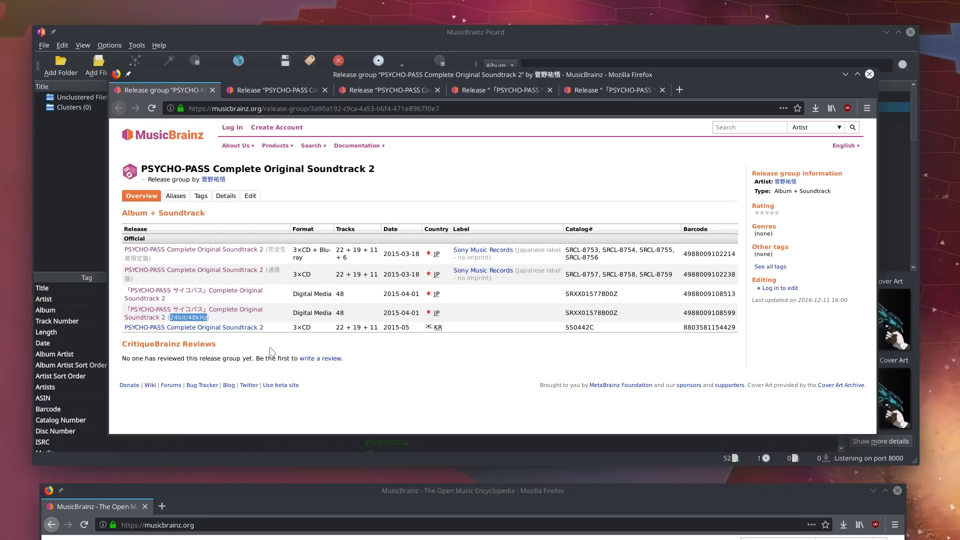
drag(188, 317, 207, 318)
click(208, 317)
click(208, 319)
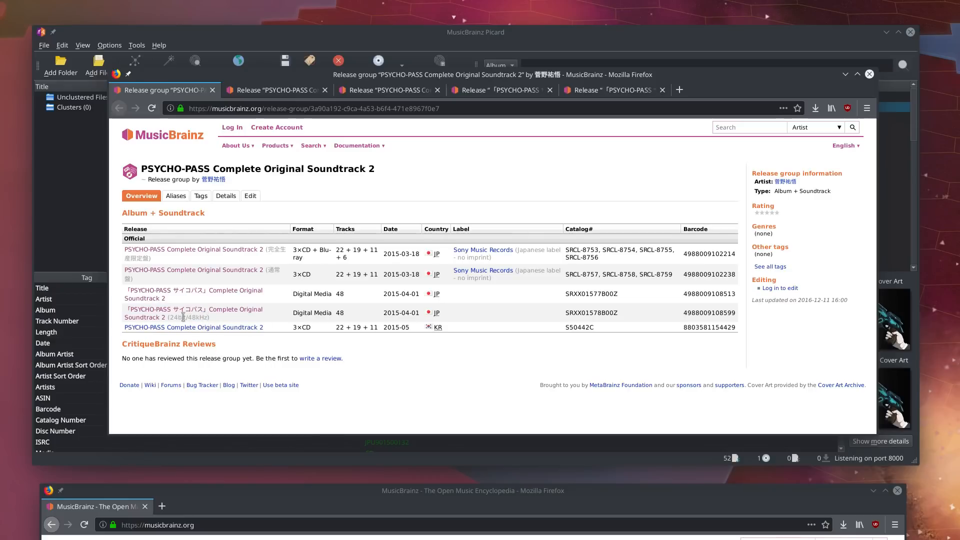
drag(189, 317, 205, 317)
click(208, 318)
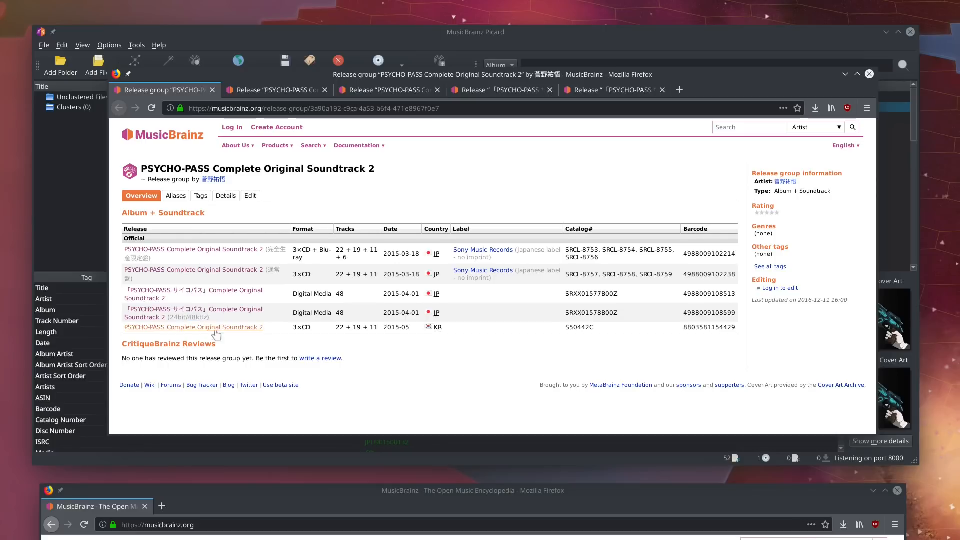
middle_click(215, 328)
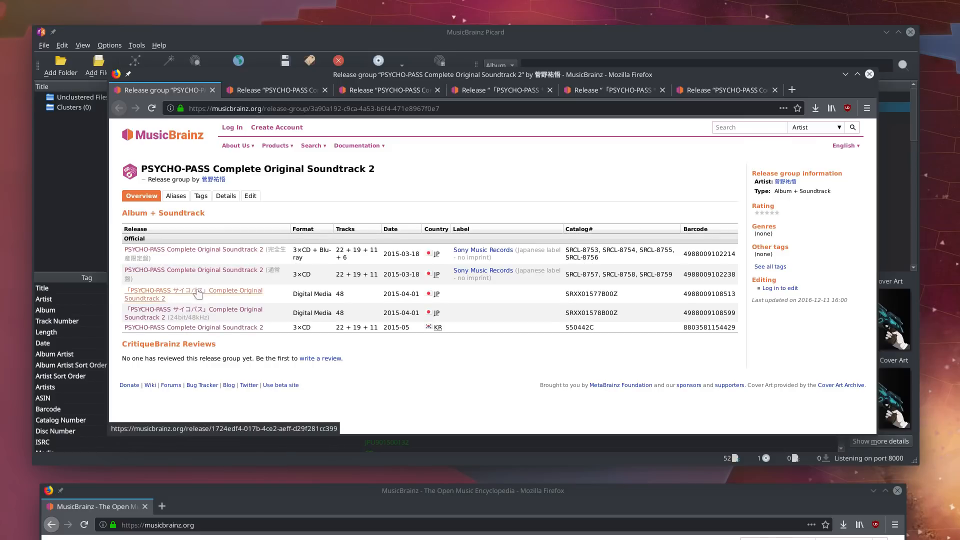
- Look through the opened release pages to compare their details and return to the release group page
click(275, 90)
click(382, 95)
click(530, 90)
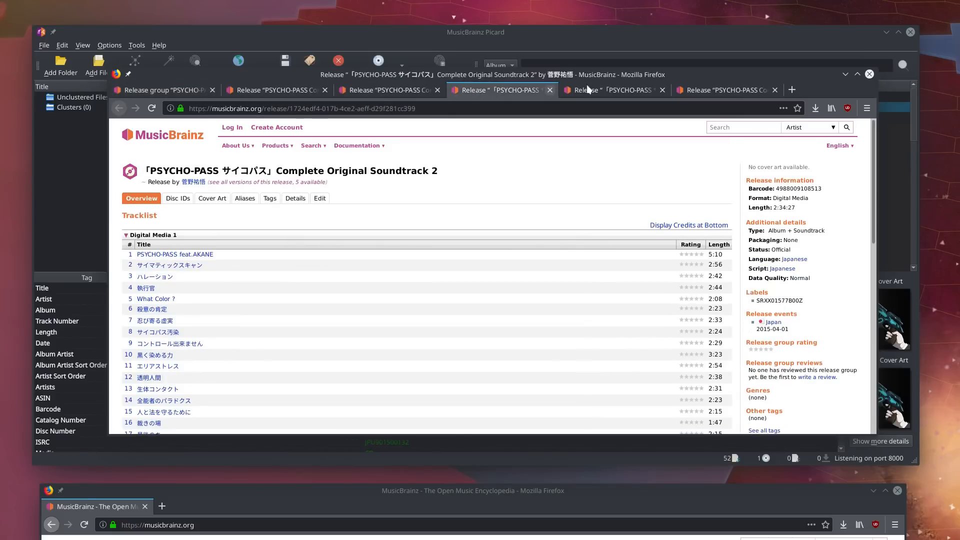
click(615, 90)
click(385, 92)
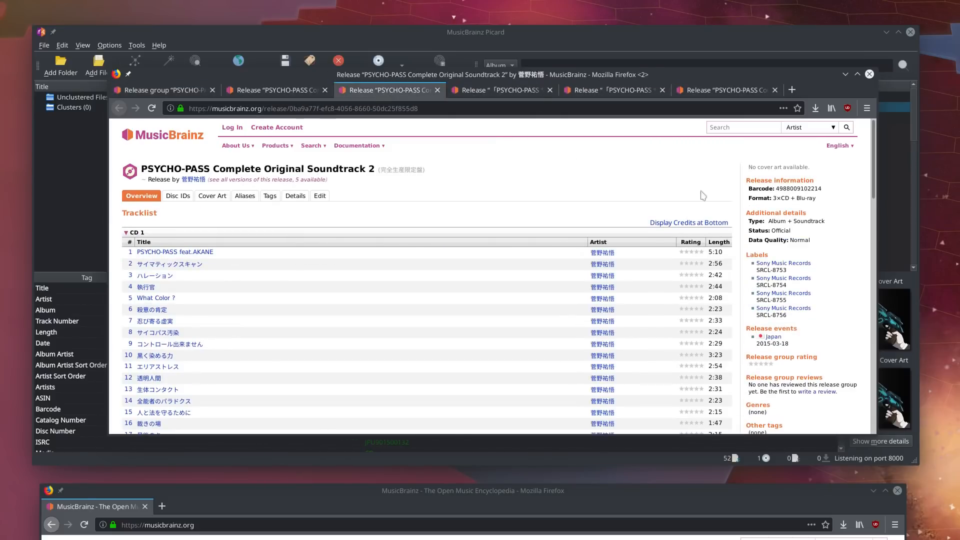
click(275, 90)
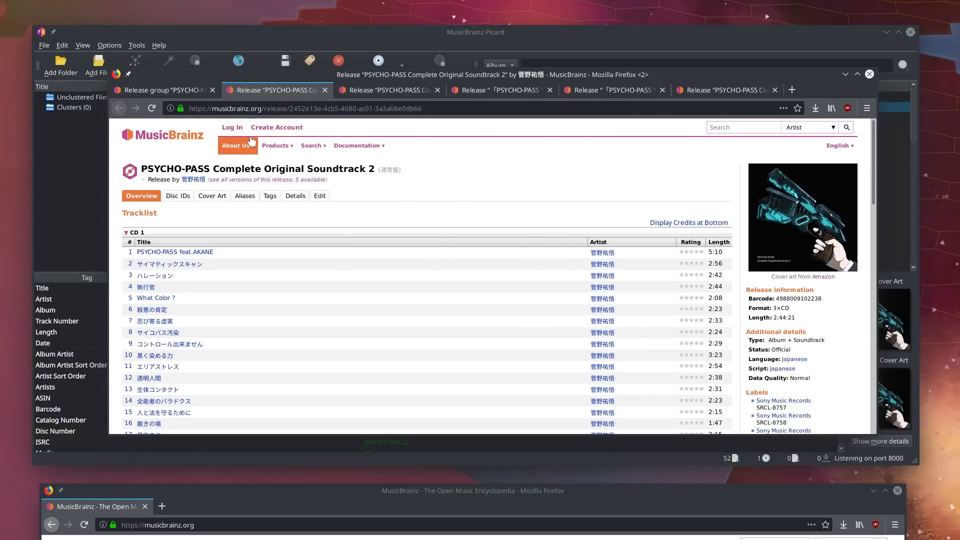
click(185, 91)
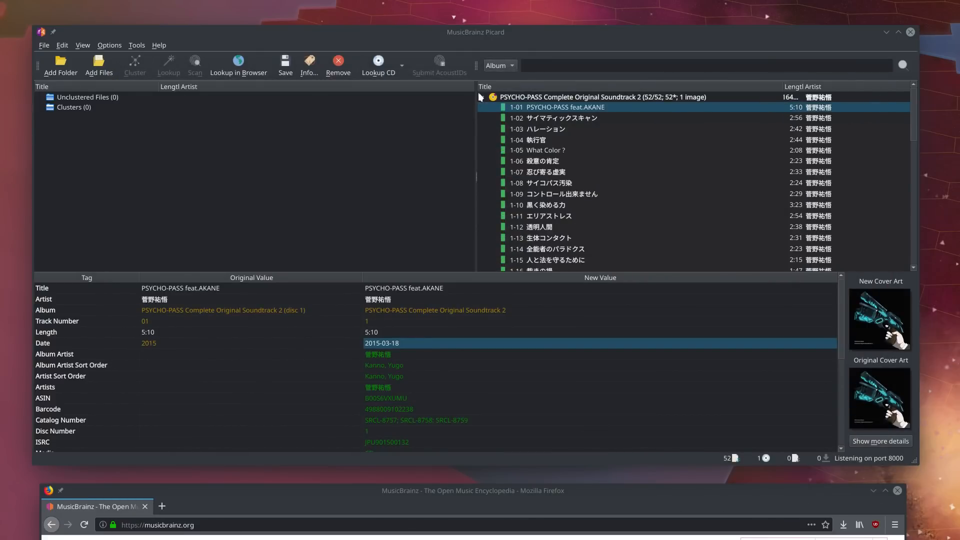
- Collapse the matched album's track list in Picard and bring the release group page in Firefox back into view
click(481, 97)
click(584, 138)
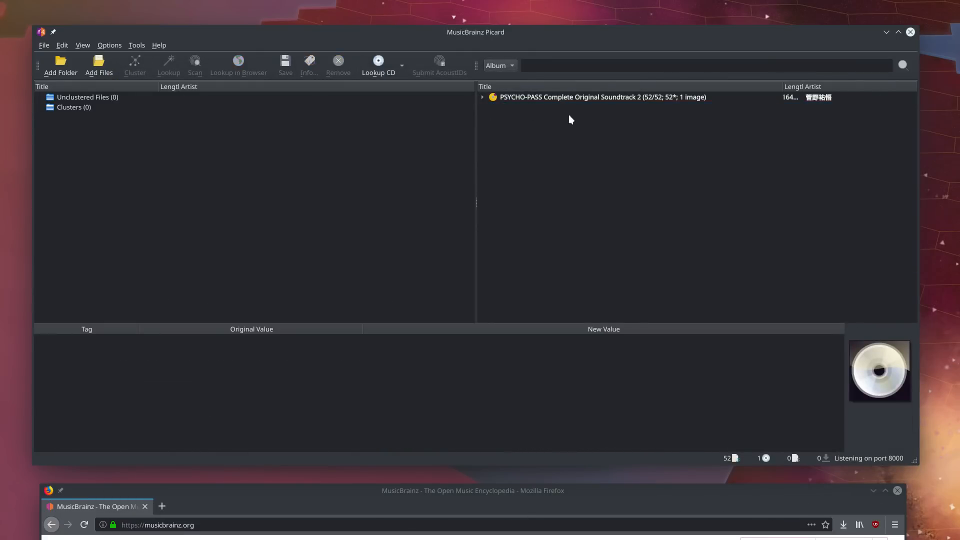
drag(481, 524, 457, 91)
drag(481, 536, 469, 90)
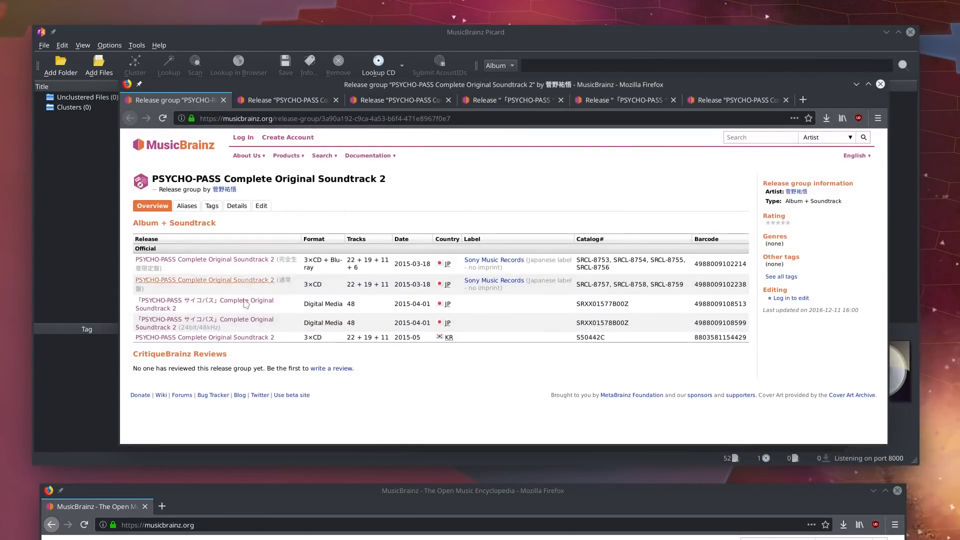
- Compare the cover art of the 3×CD and 3×CD + Blu-ray releases and examine the latter's external links
click(266, 97)
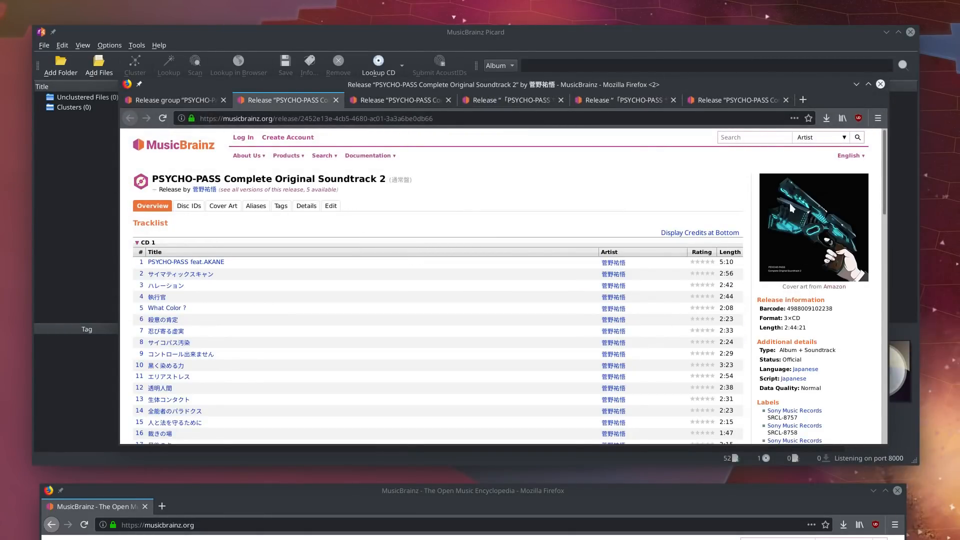
click(400, 100)
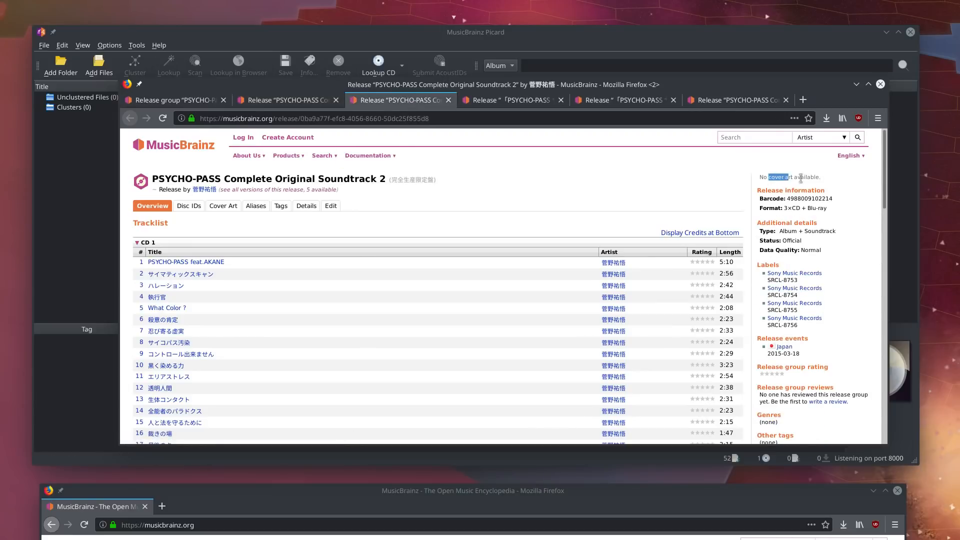
scroll(813, 253, down, 5)
scroll(816, 256, up, 5)
scroll(815, 258, down, 5)
scroll(817, 265, up, 2)
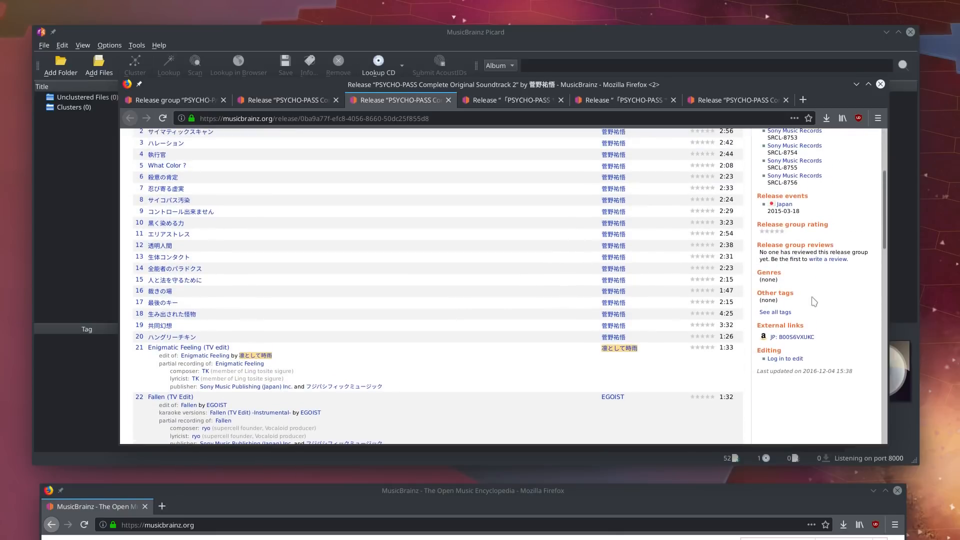
- Open the Amazon Japan link of the 3×CD + Blu-ray release, examine the product page, and return to the release page
middle_click(804, 333)
scroll(804, 331, up, 4)
click(525, 104)
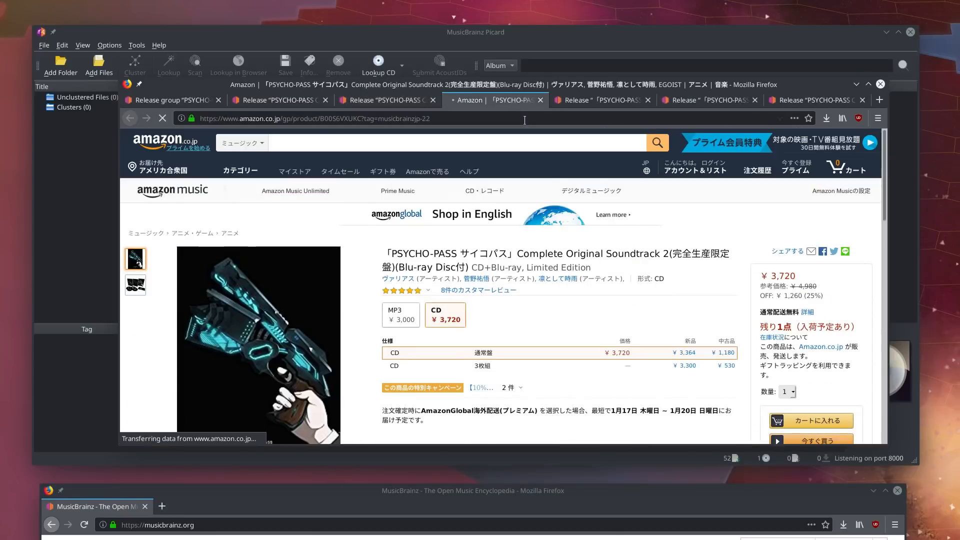
scroll(280, 296, down, 2)
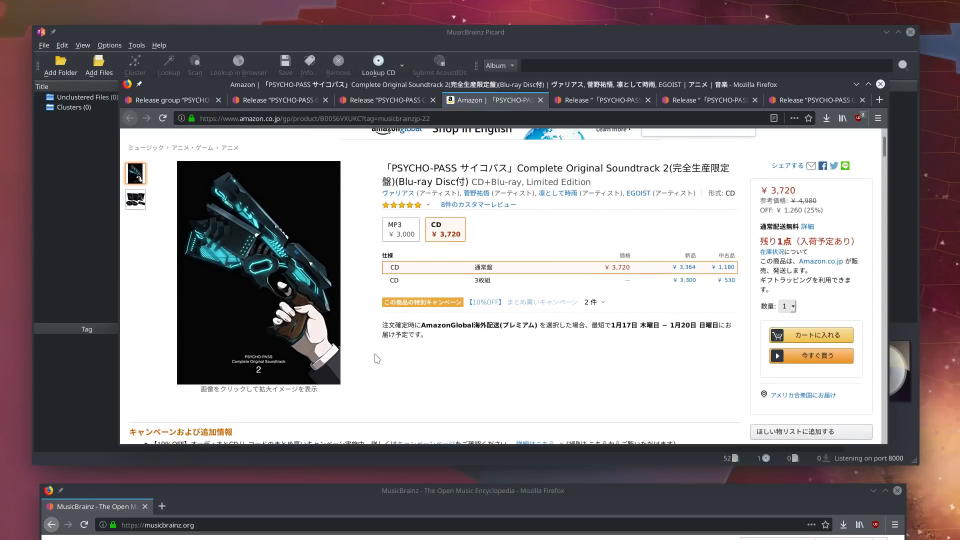
click(399, 99)
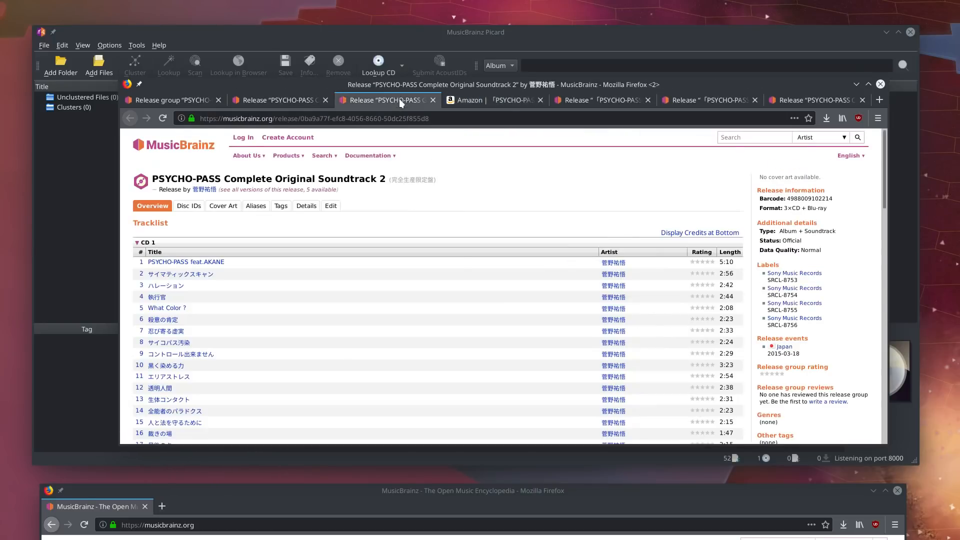
- Compare the 3×CD and 3×CD + Blu-ray release pages and close the Amazon product page
click(283, 100)
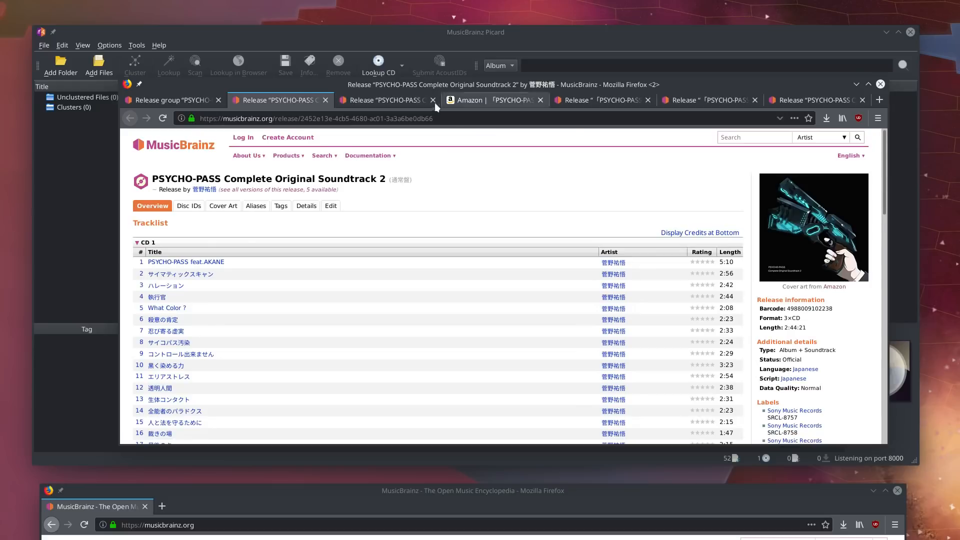
click(406, 100)
click(540, 100)
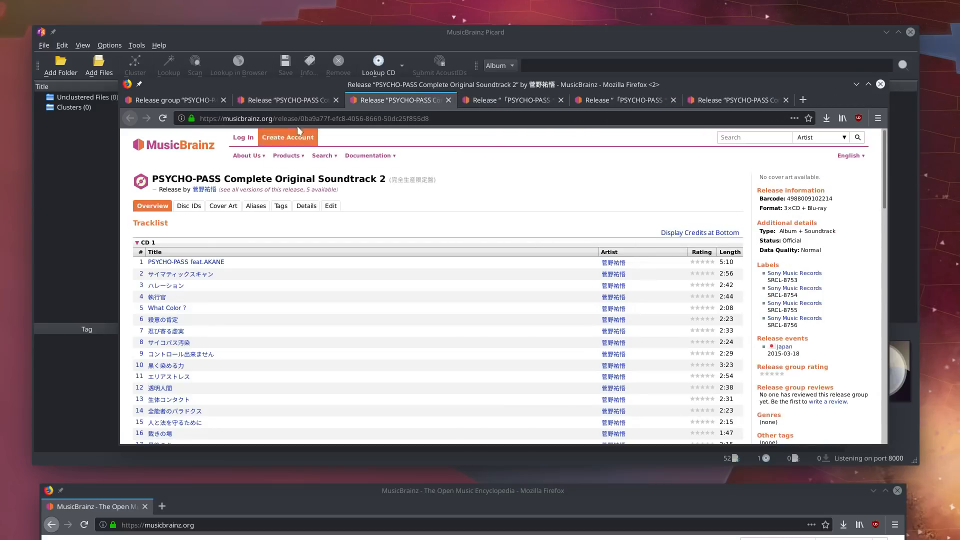
click(295, 100)
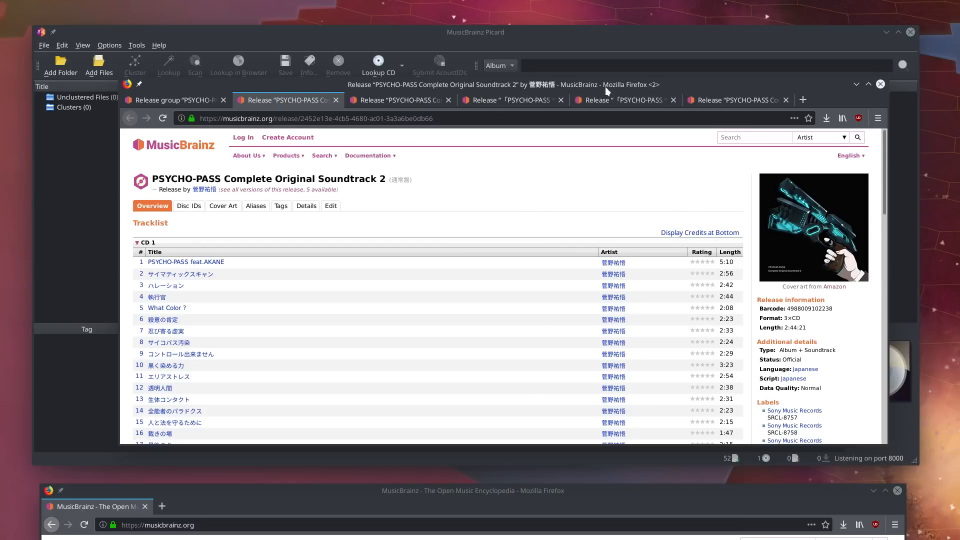
- Move the browser off Picard, check the matched album's track list, and collapse it again
drag(620, 87, 615, 539)
click(506, 100)
click(483, 97)
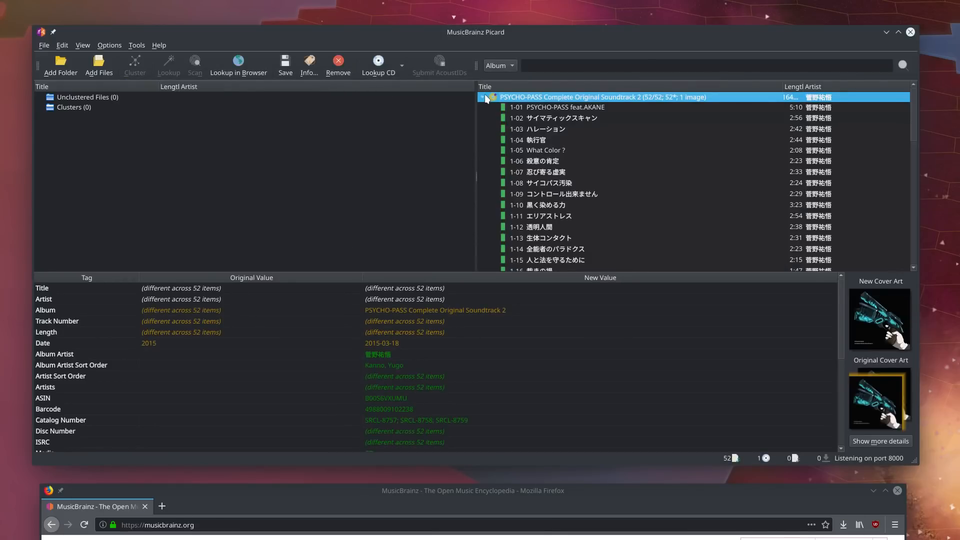
click(483, 97)
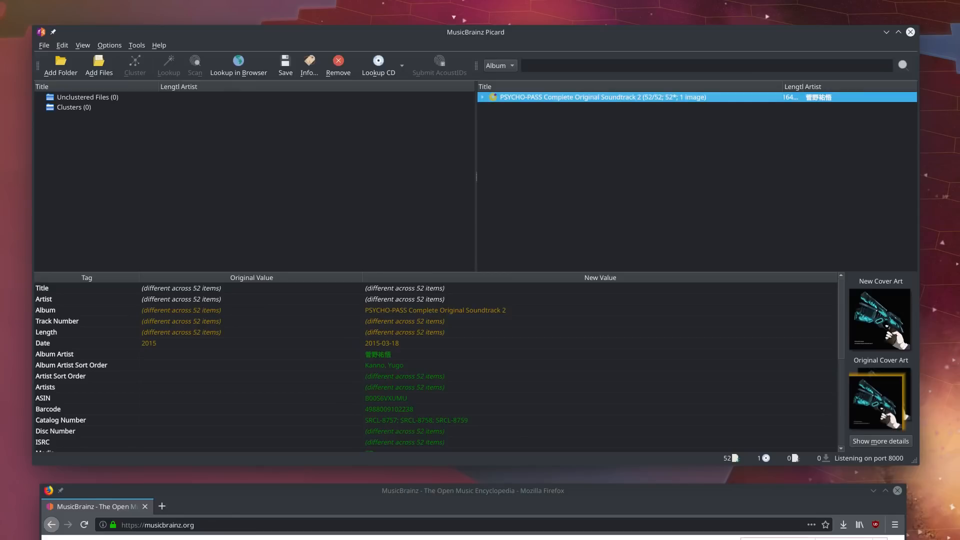
- Bring the 3×CD release page back into view, examine its release information, and move the browser aside again
drag(510, 535, 546, 95)
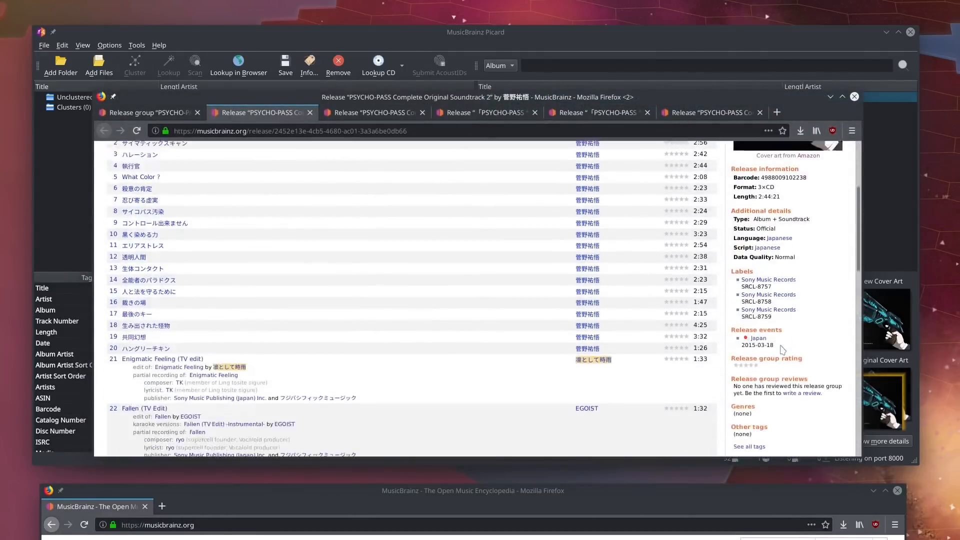
scroll(780, 320, down, 4)
scroll(779, 290, up, 7)
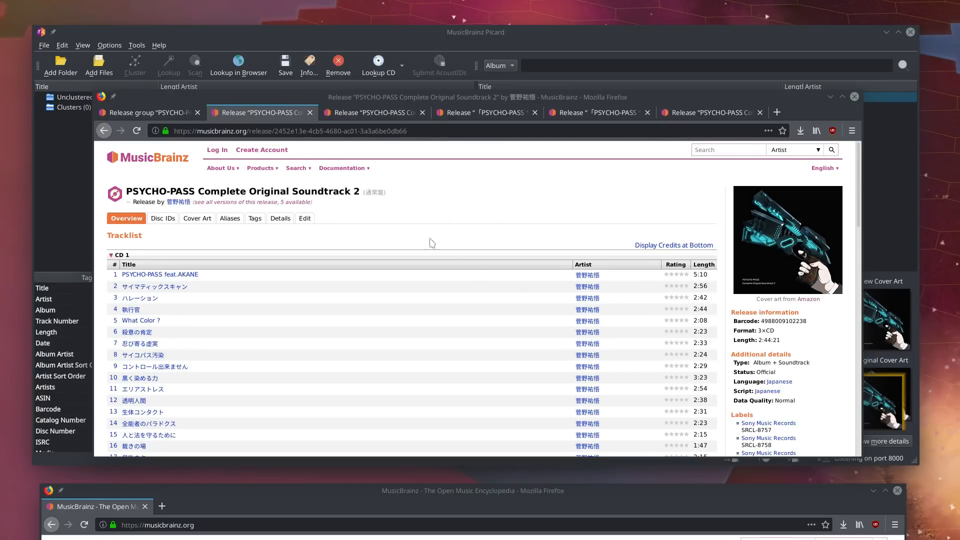
drag(302, 99, 321, 539)
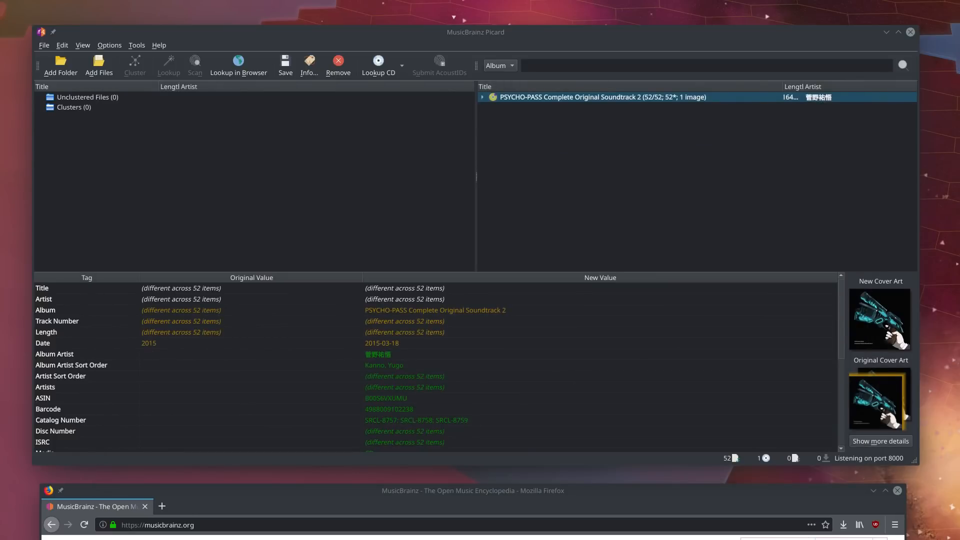
- Close the spare MusicBrainz home page and look up the matched album from Picard in the browser
click(701, 464)
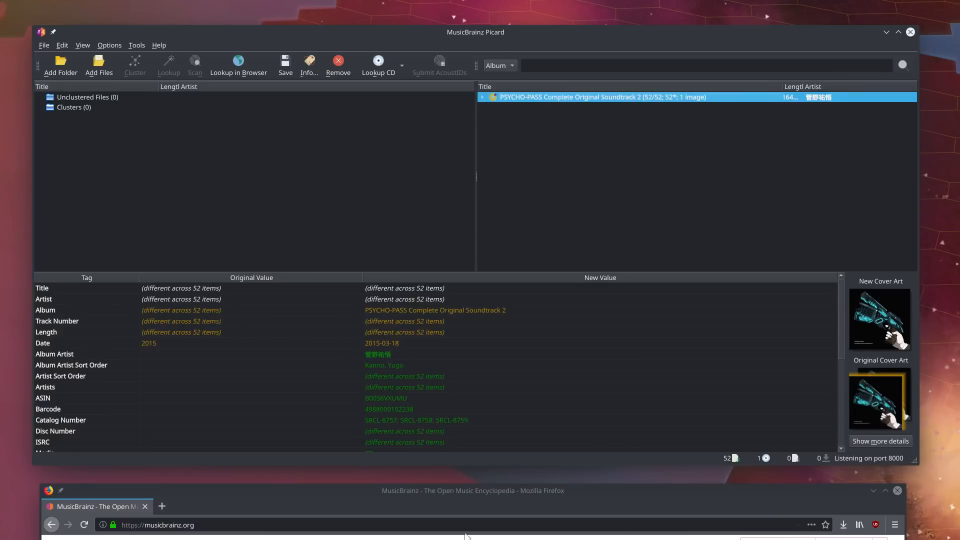
middle_click(131, 505)
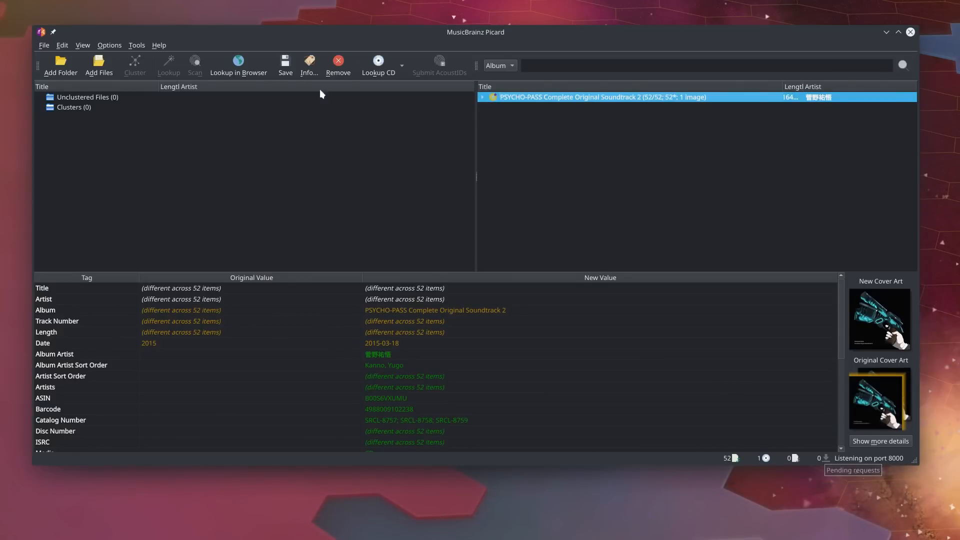
click(225, 68)
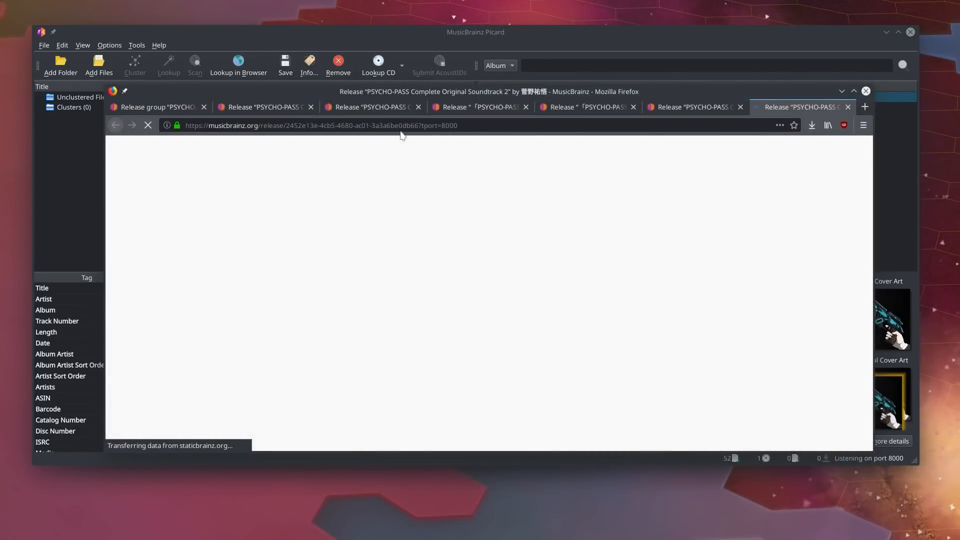
drag(419, 126, 473, 126)
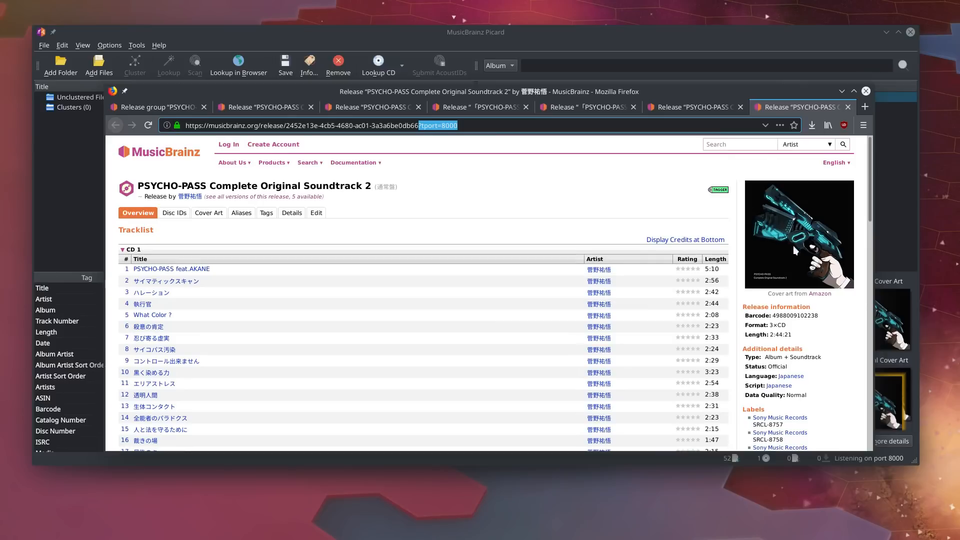
- Go from the release page to all versions of this release and close every other open release page
click(314, 198)
middle_click(147, 109)
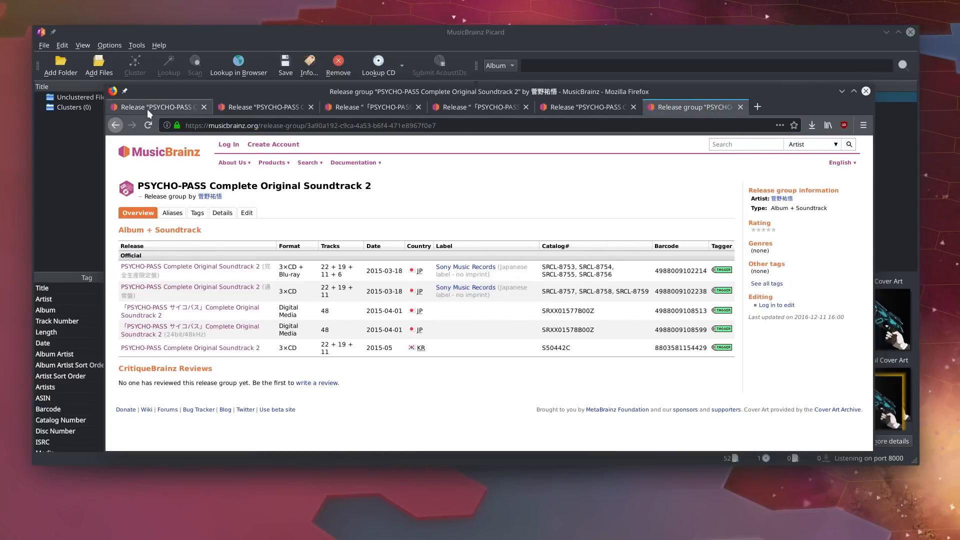
middle_click(147, 109)
middle_click(148, 109)
middle_click(148, 109)
middle_click(148, 109)
middle_click(148, 109)
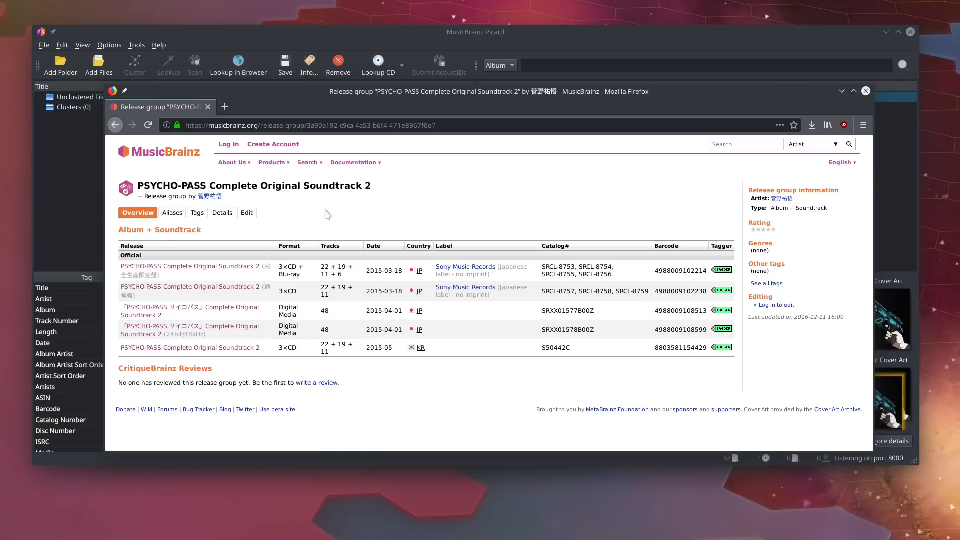
- Widen the browser window showing the release group page and move it aside to uncover Picard
drag(526, 90, 450, 539)
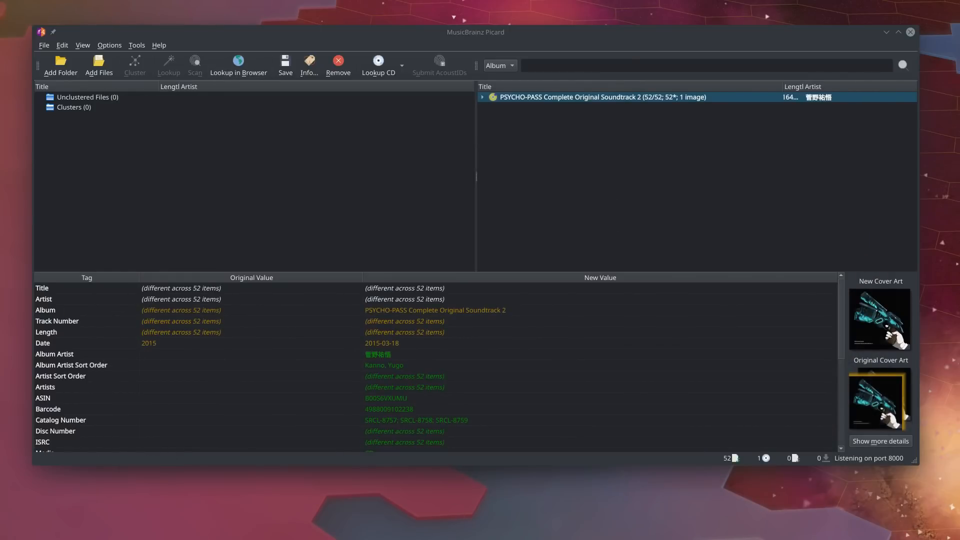
drag(451, 539, 468, 68)
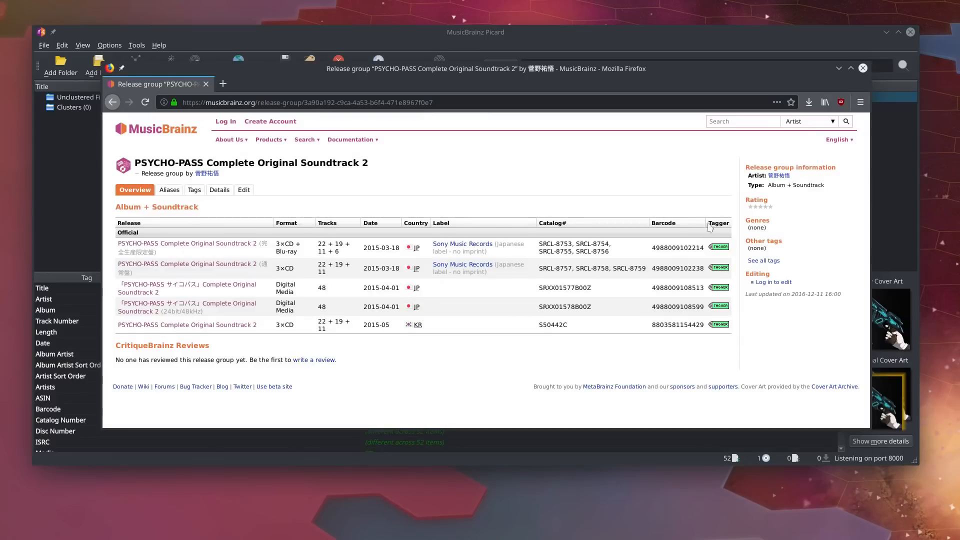
drag(870, 319, 944, 320)
drag(656, 69, 592, 539)
- Expand the matched album in Picard and examine its tracks and its album title and barcode tags
click(483, 100)
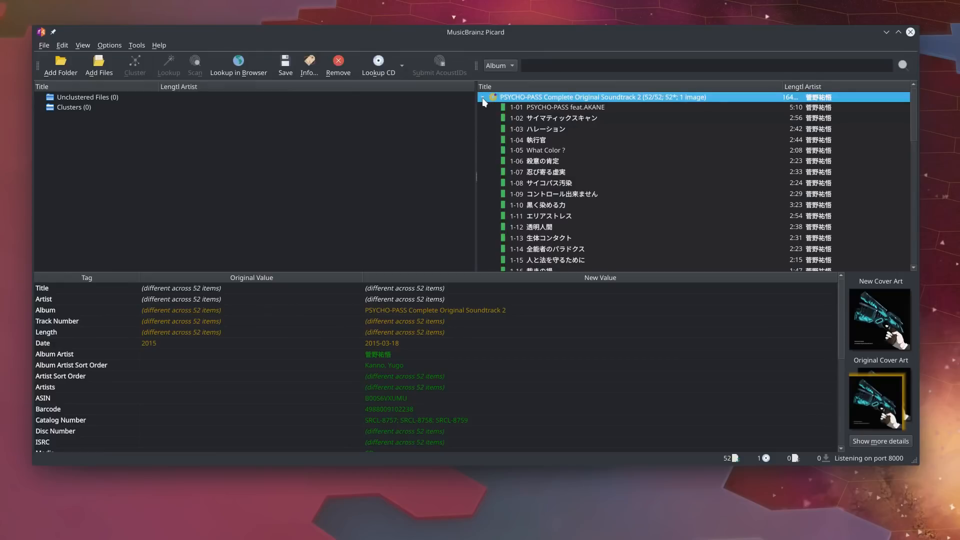
scroll(494, 140, down, 3)
scroll(496, 120, up, 3)
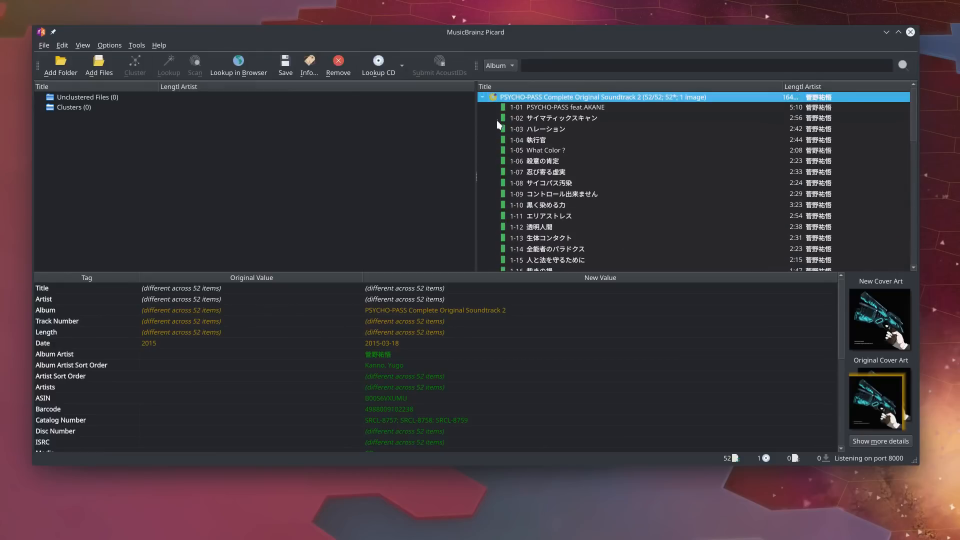
click(487, 309)
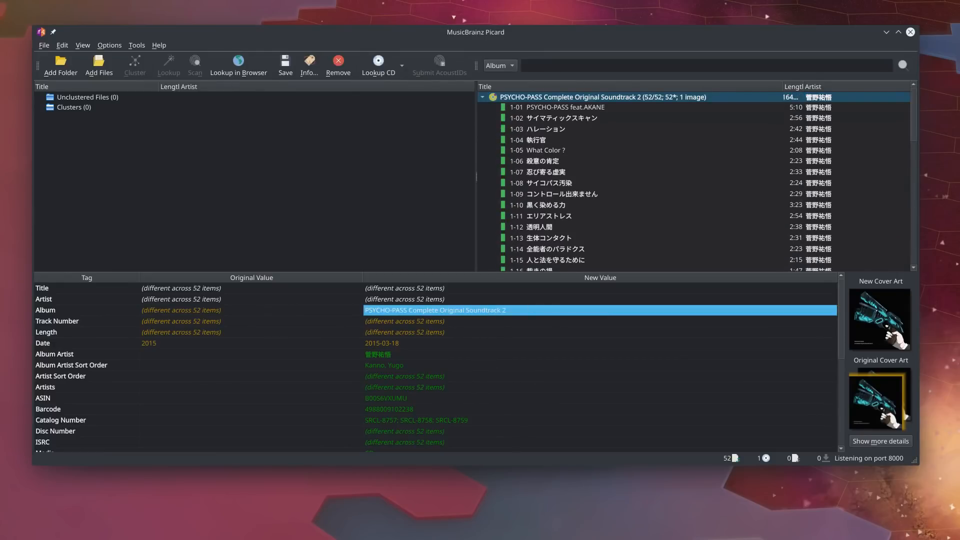
click(436, 410)
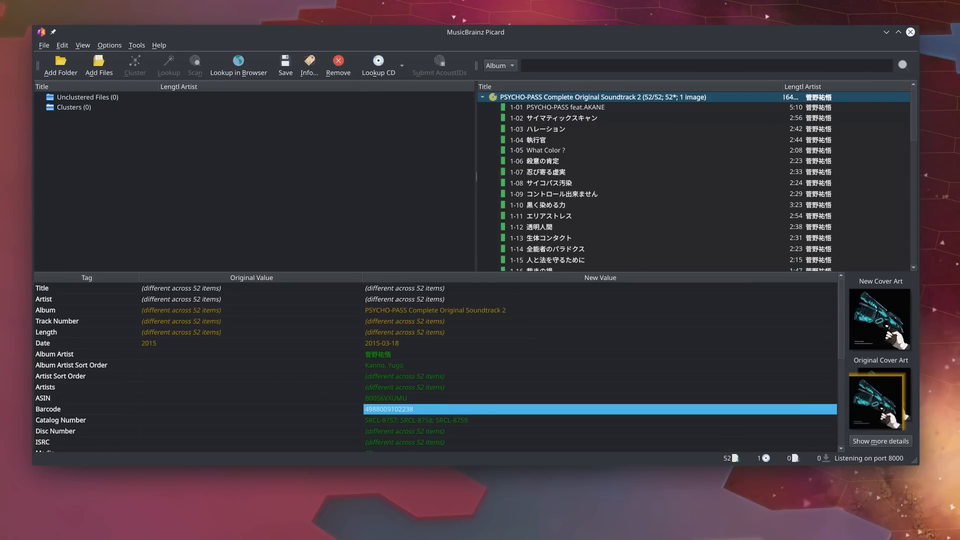
- Open the 3×CD + Blu-ray release from the release group page and load it into Picard with its Tagger link
drag(0, 43, 506, 66)
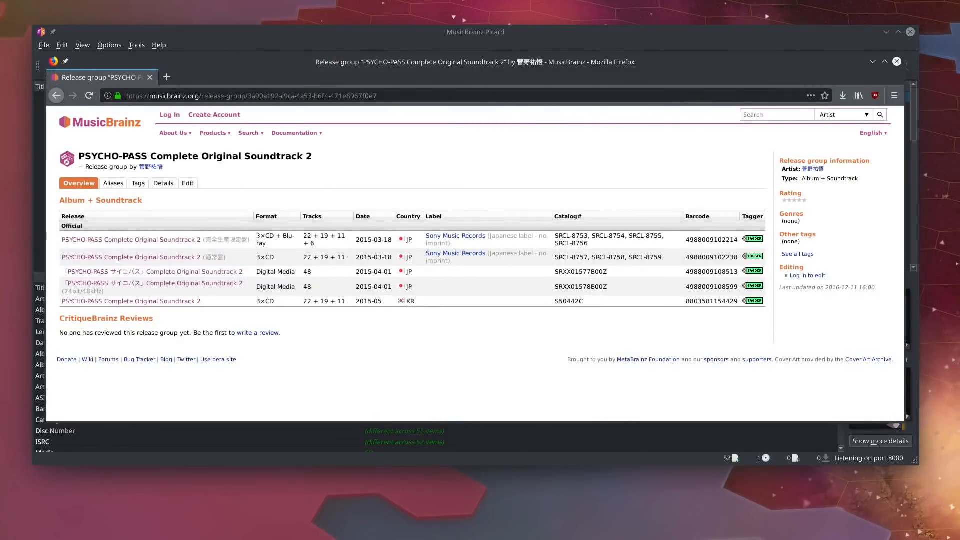
middle_click(169, 241)
drag(256, 239, 267, 240)
key(ctrl+Tab)
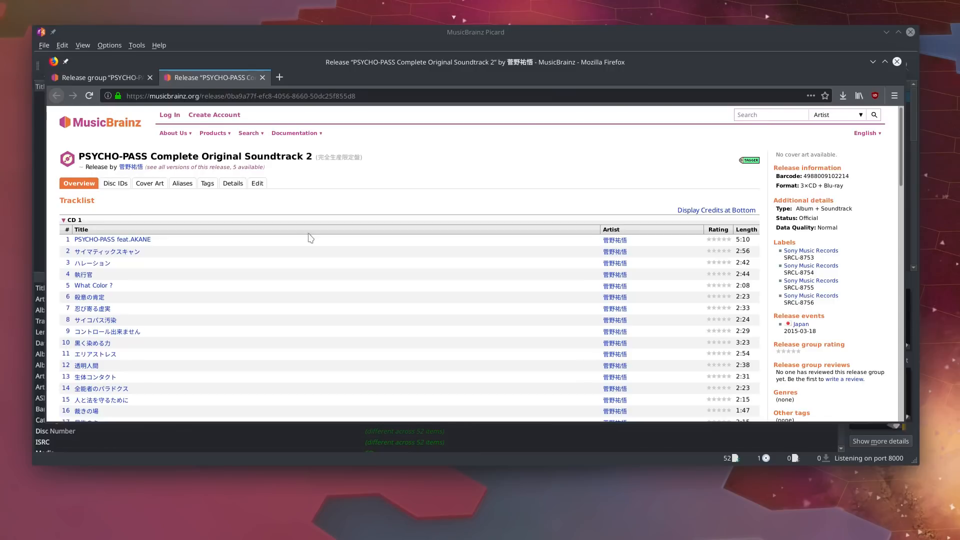
click(748, 161)
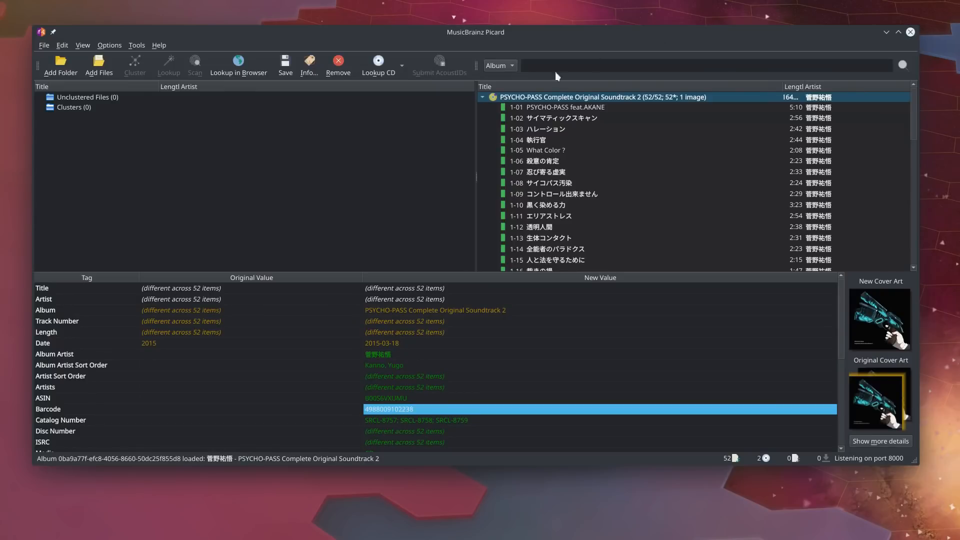
- Collapse the 3×CD album in Picard and examine the newly loaded 3×CD + Blu-ray album's track list, including the disc 4 tracks
click(482, 97)
click(481, 107)
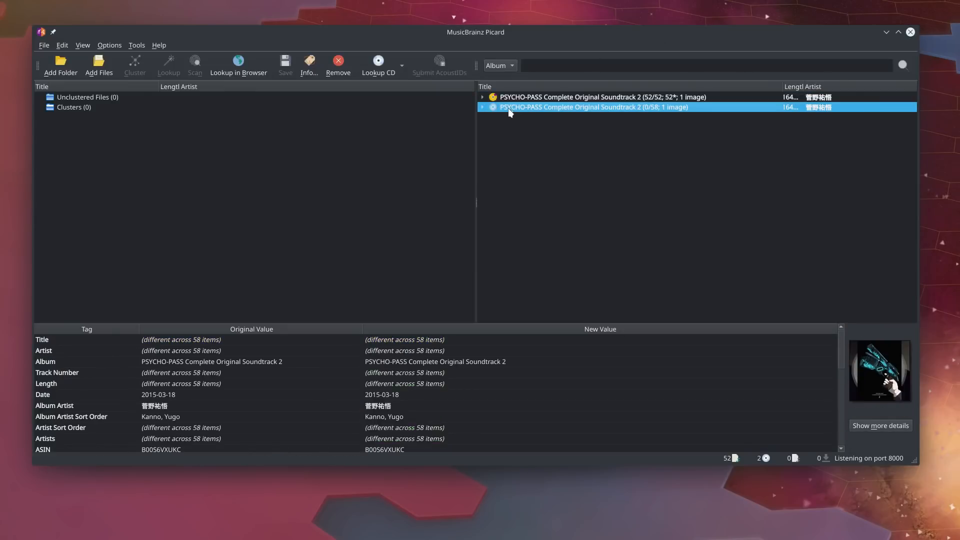
click(481, 107)
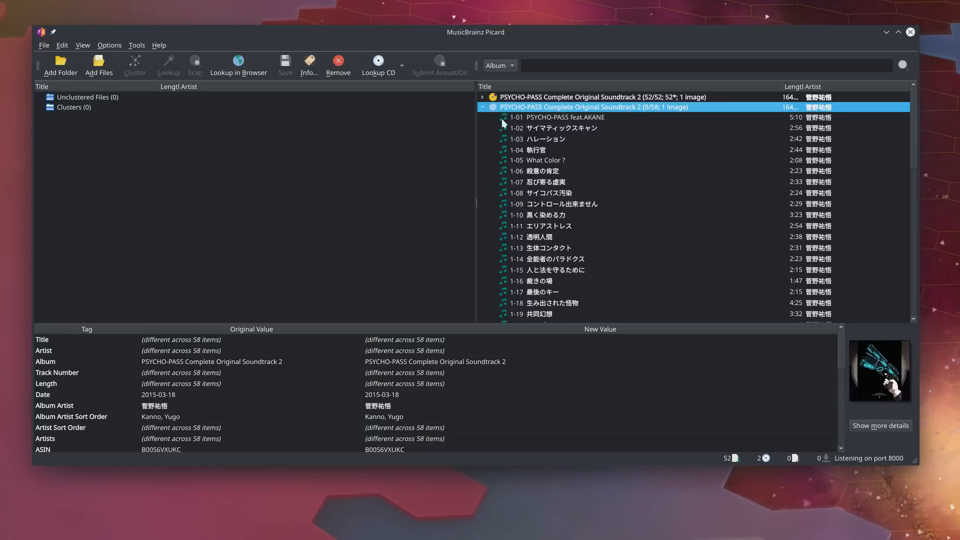
scroll(508, 200, down, 2)
scroll(516, 203, up, 2)
scroll(524, 180, down, 12)
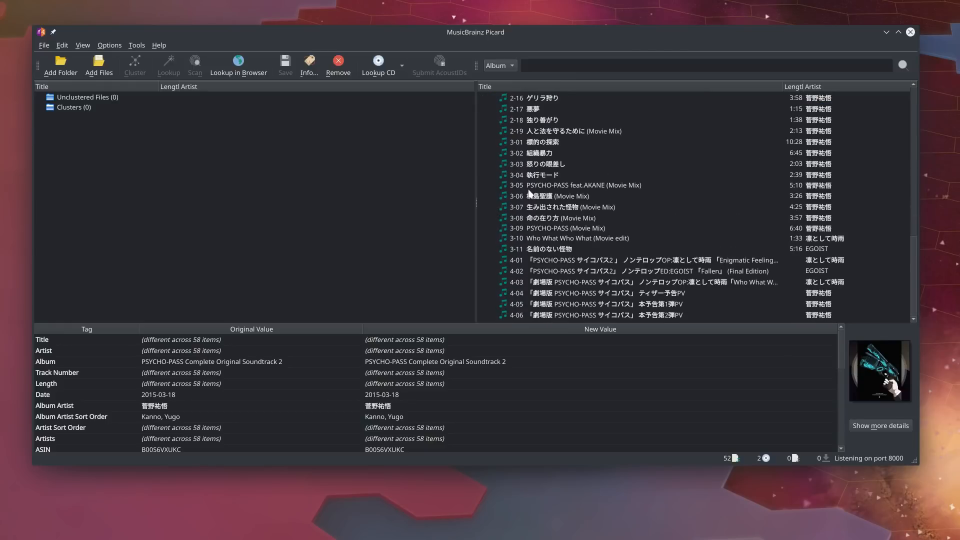
click(525, 260)
click(531, 283)
click(537, 315)
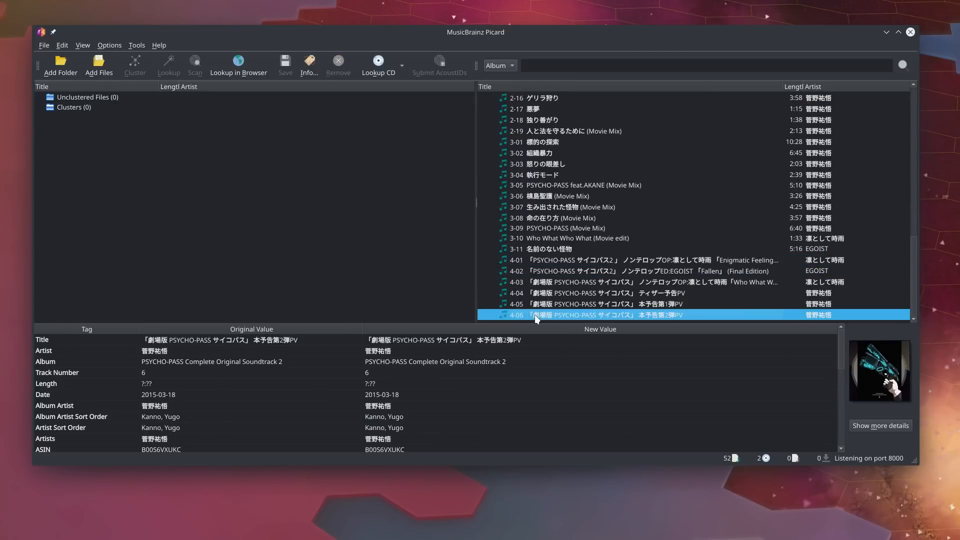
scroll(573, 267, up, 12)
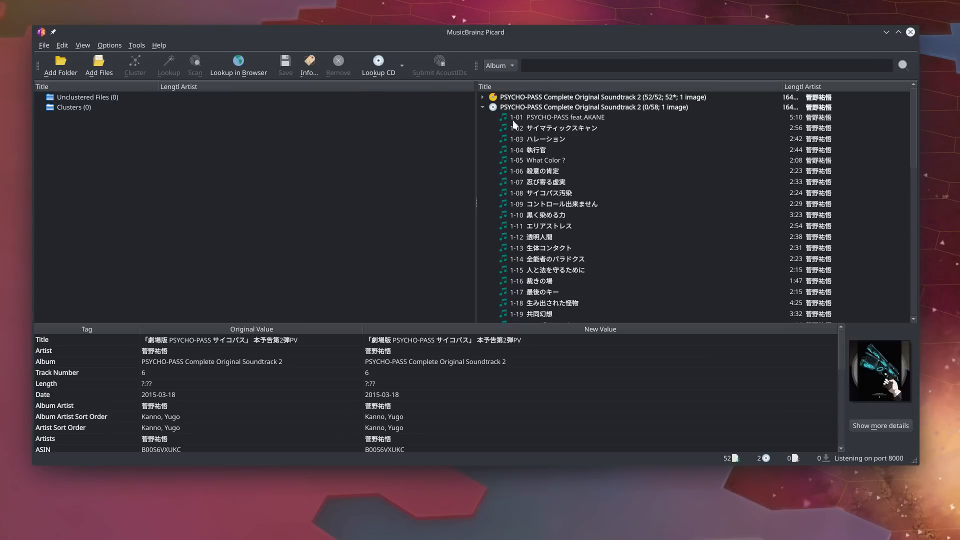
- Move all matched tracks, 1-01 through 3-11, from the 3×CD album to the 3×CD + Blu-ray album and collapse the emptied album
click(482, 97)
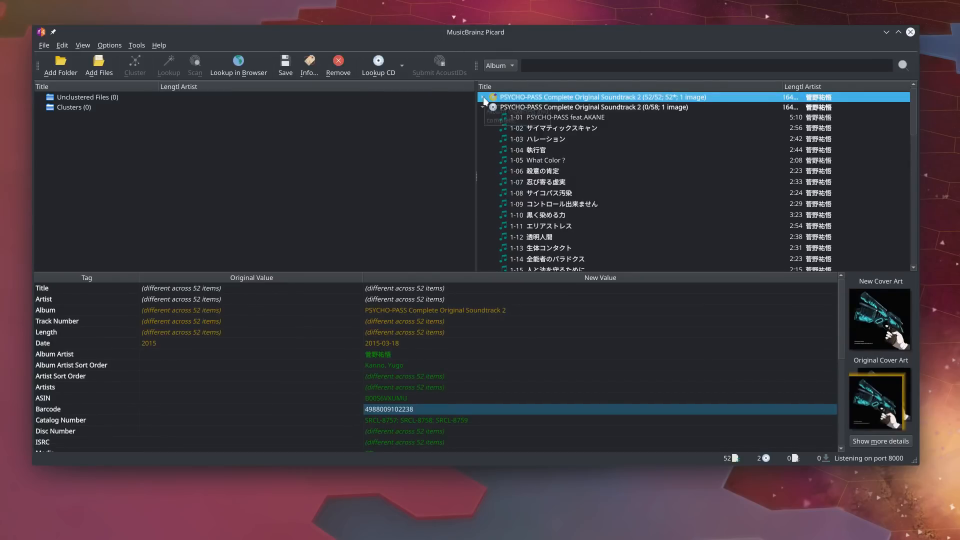
click(483, 98)
click(493, 108)
scroll(560, 184, down, 16)
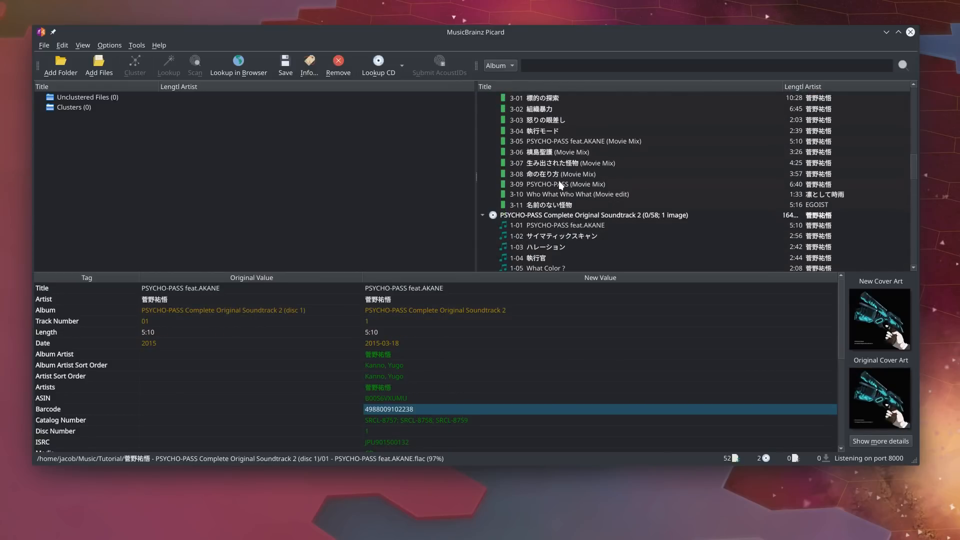
scroll(559, 181, down, 1)
shift+click(555, 173)
scroll(572, 164, up, 15)
scroll(614, 143, down, 8)
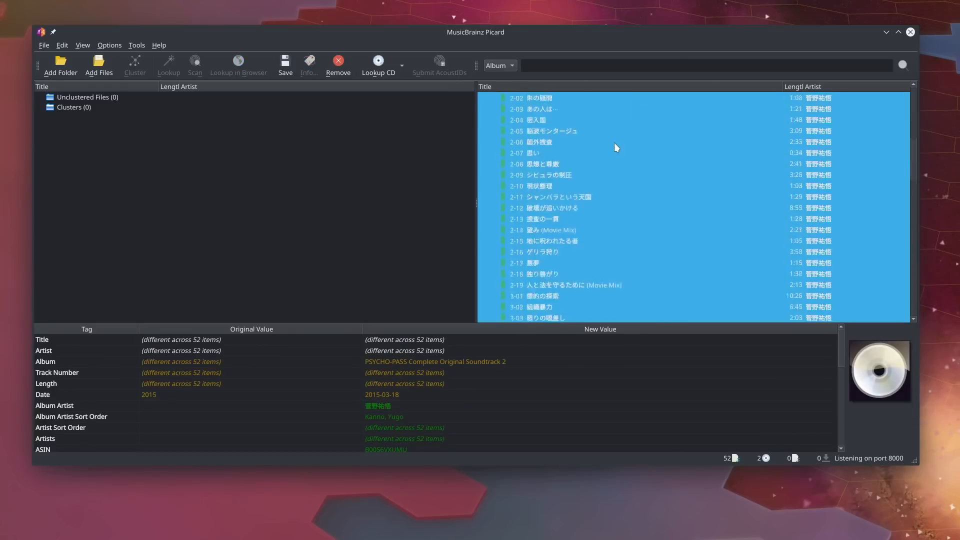
scroll(605, 146, down, 7)
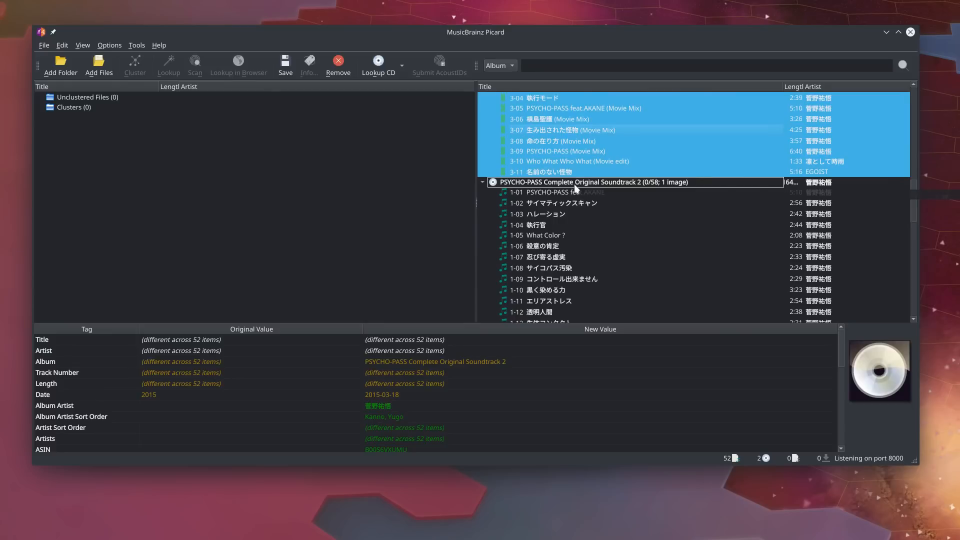
drag(575, 189, 575, 188)
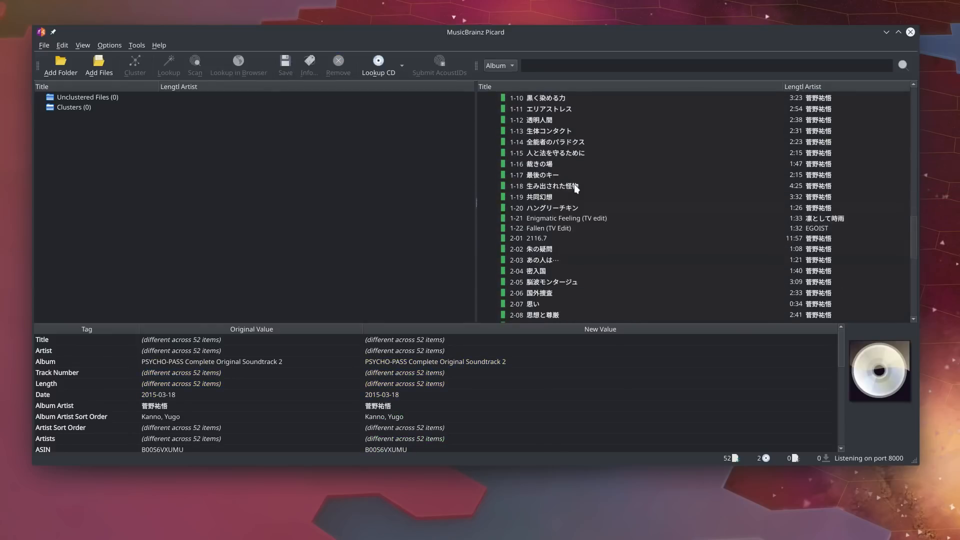
scroll(565, 242, up, 20)
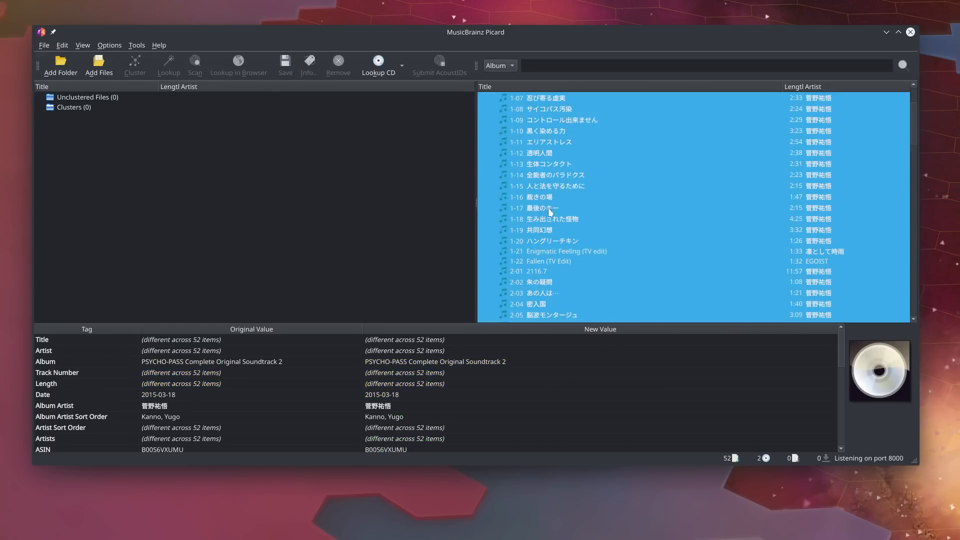
click(482, 98)
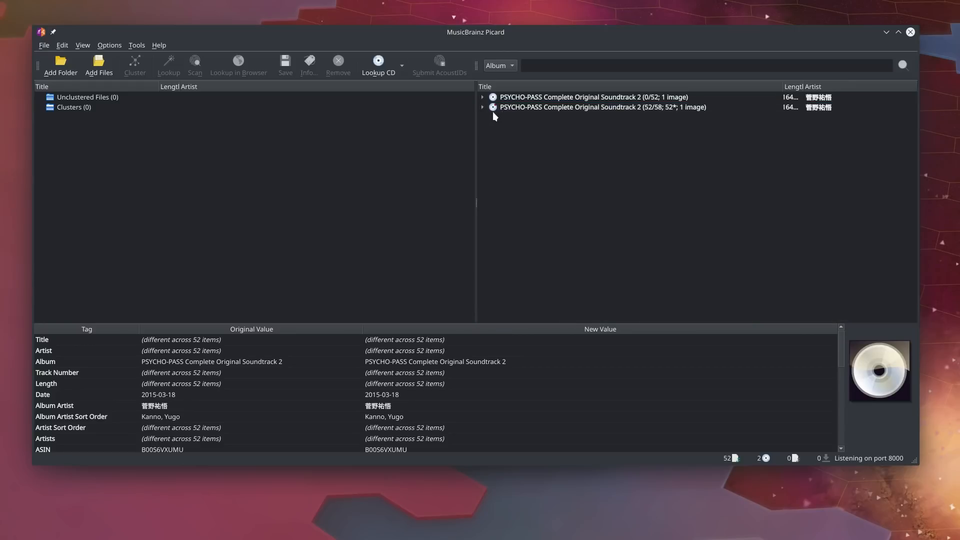
- Expand the 3×CD + Blu-ray album, select track 1-01, and compare its track list with the disc 1 folder's files in Dolphin
double_click(493, 110)
click(601, 118)
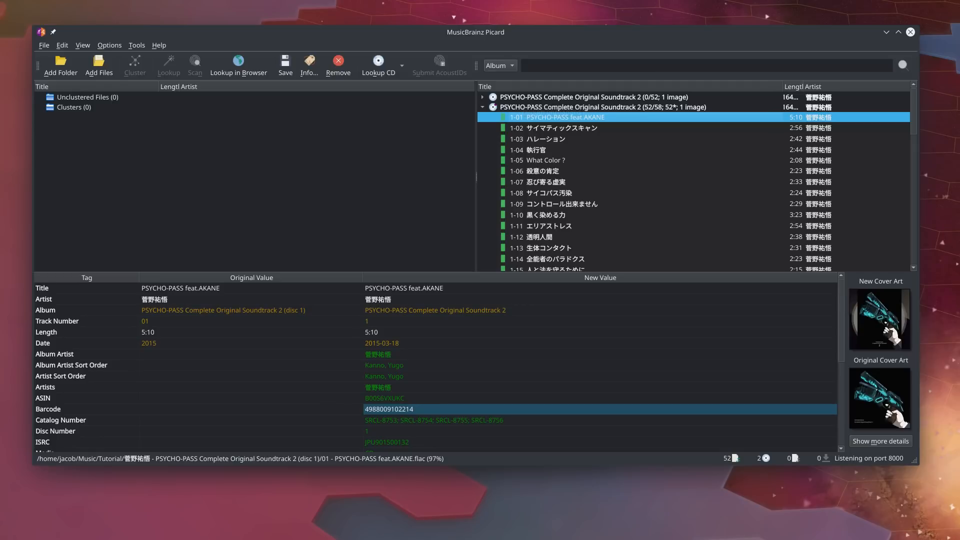
key(alt+Tab)
click(198, 235)
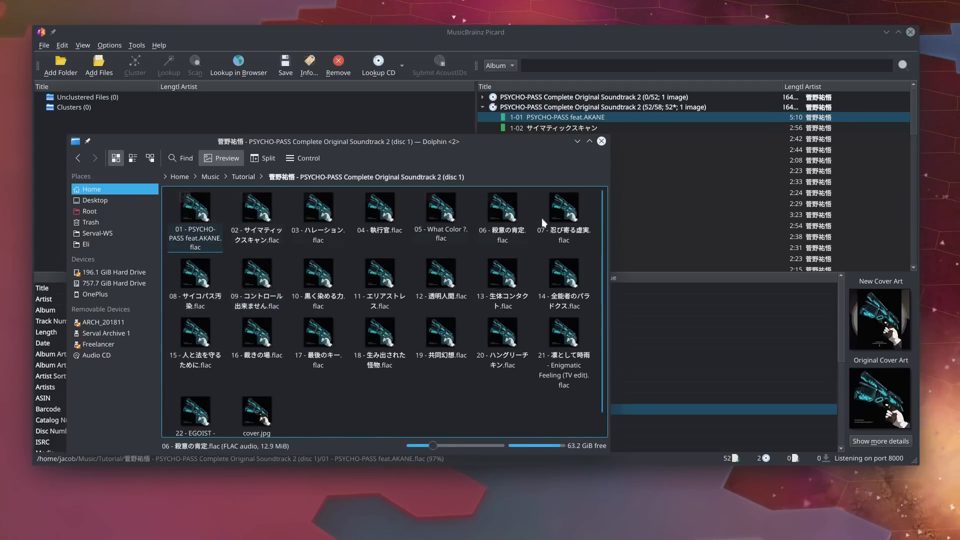
click(429, 32)
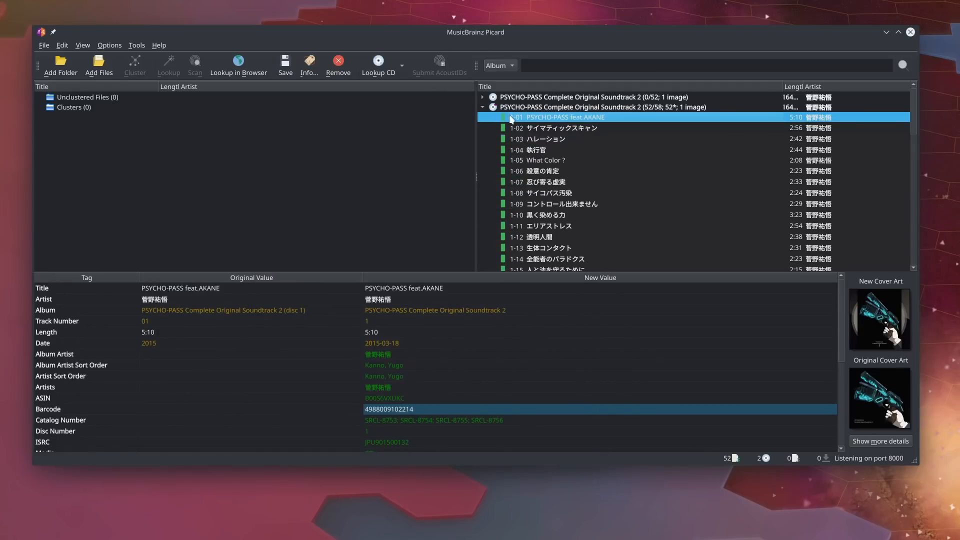
scroll(601, 202, down, 10)
scroll(602, 203, up, 10)
key(alt+Tab)
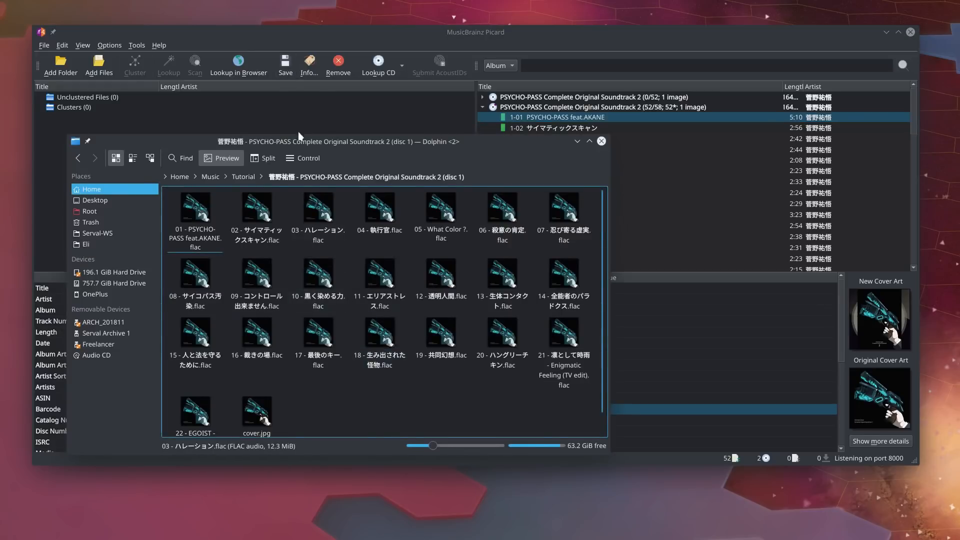
drag(306, 143, 331, 128)
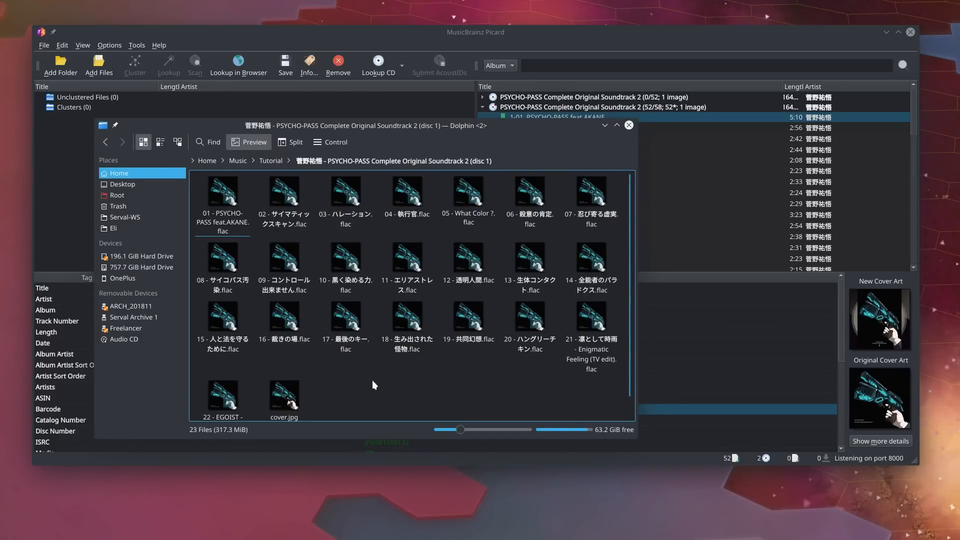
click(399, 38)
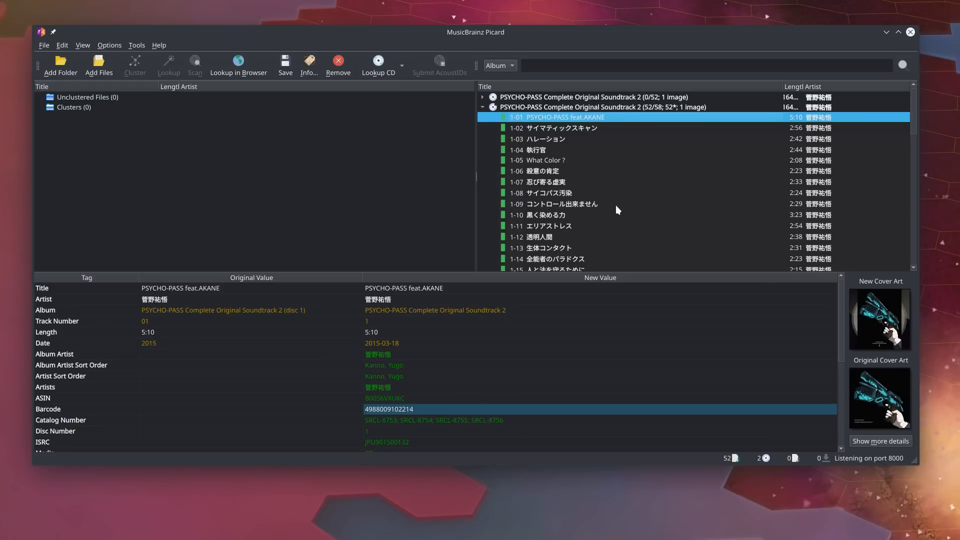
- Compare the original and new title, artist and album tags of track 1-01 in Picard
right_click(548, 115)
click(552, 120)
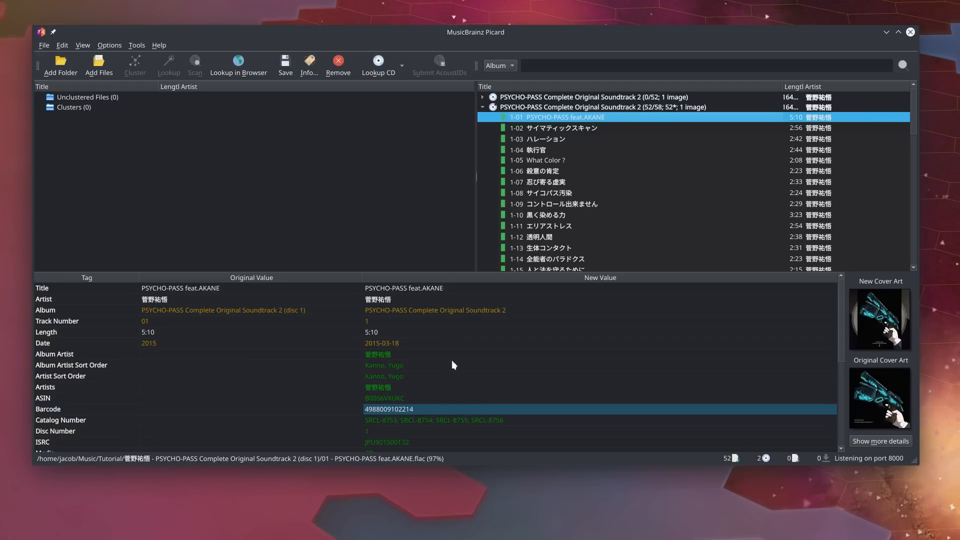
click(252, 289)
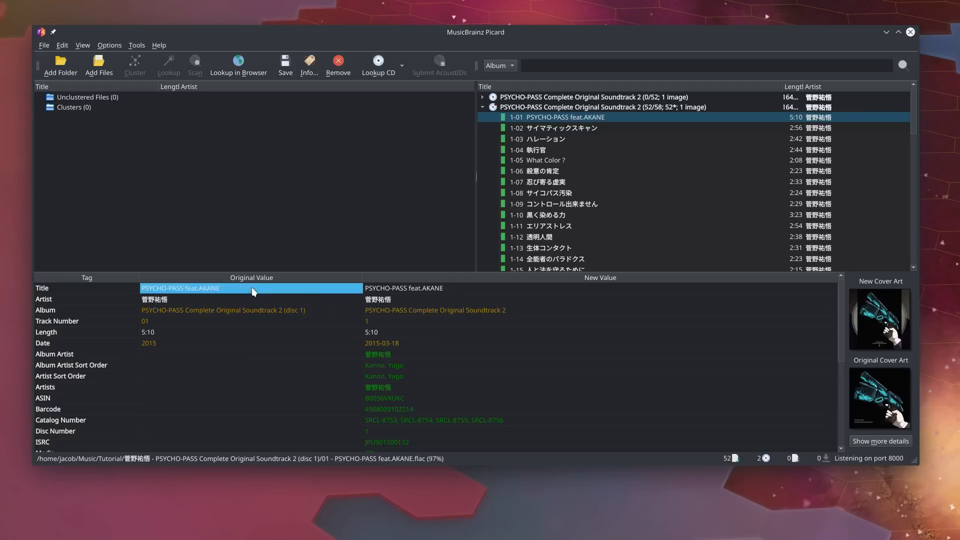
click(371, 289)
click(368, 300)
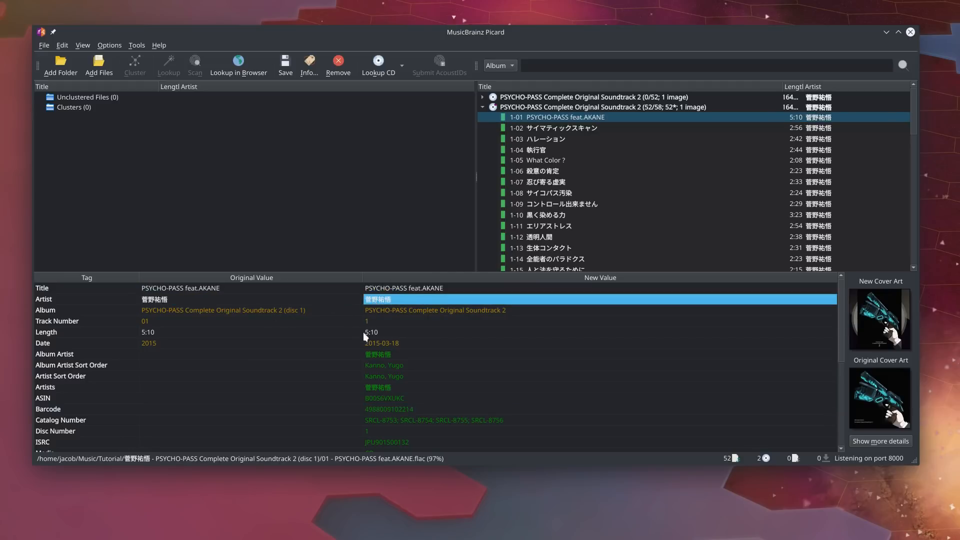
click(346, 310)
click(370, 312)
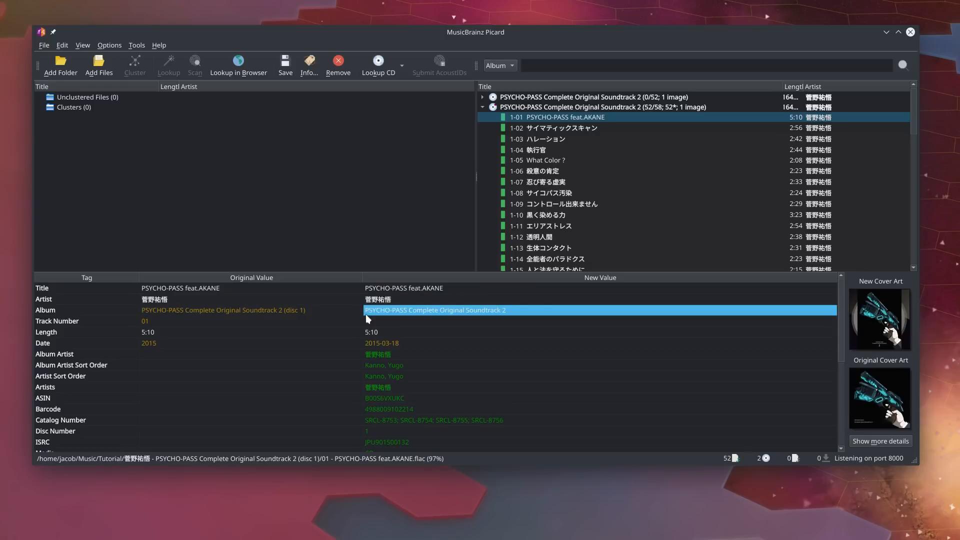
click(346, 313)
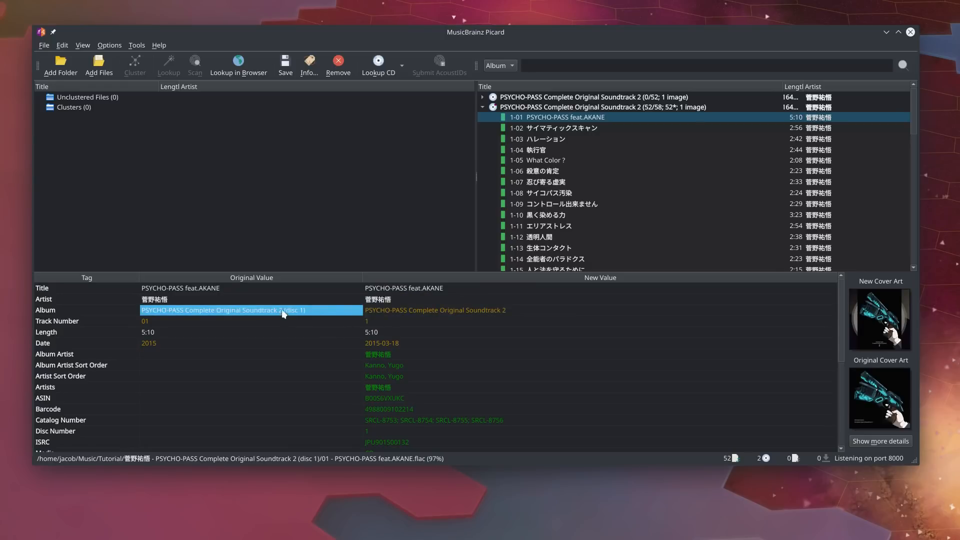
click(565, 310)
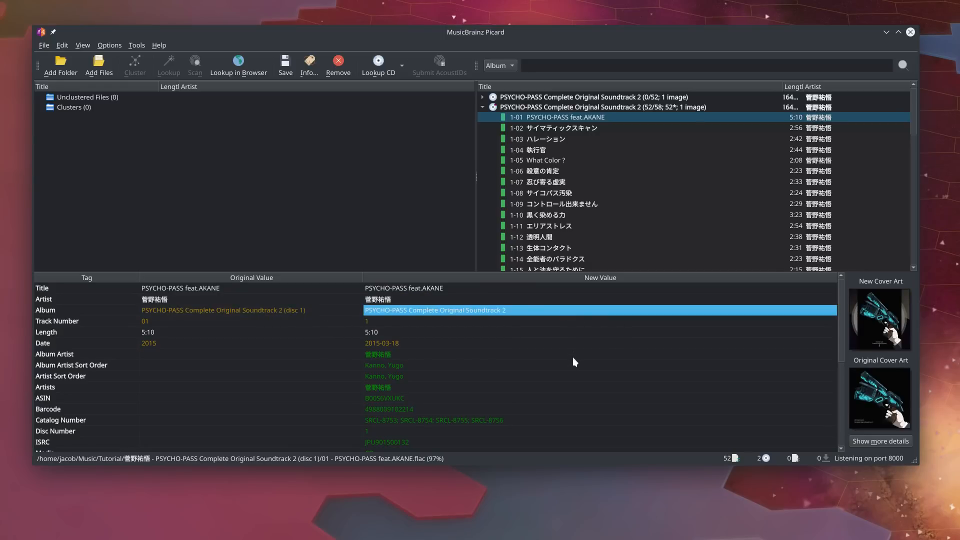
- Compare the original and new track number, length and date tags of track 1-01
click(191, 324)
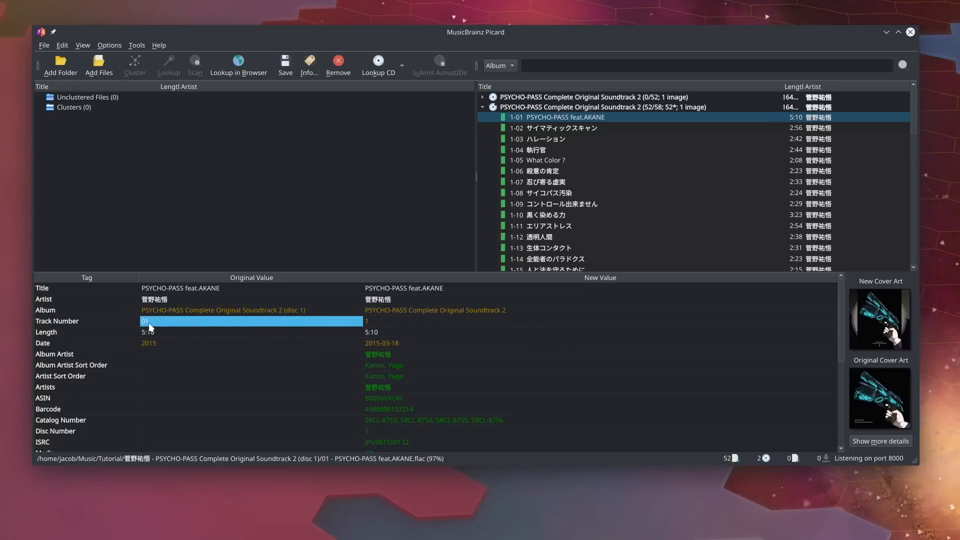
click(370, 324)
click(275, 320)
click(400, 323)
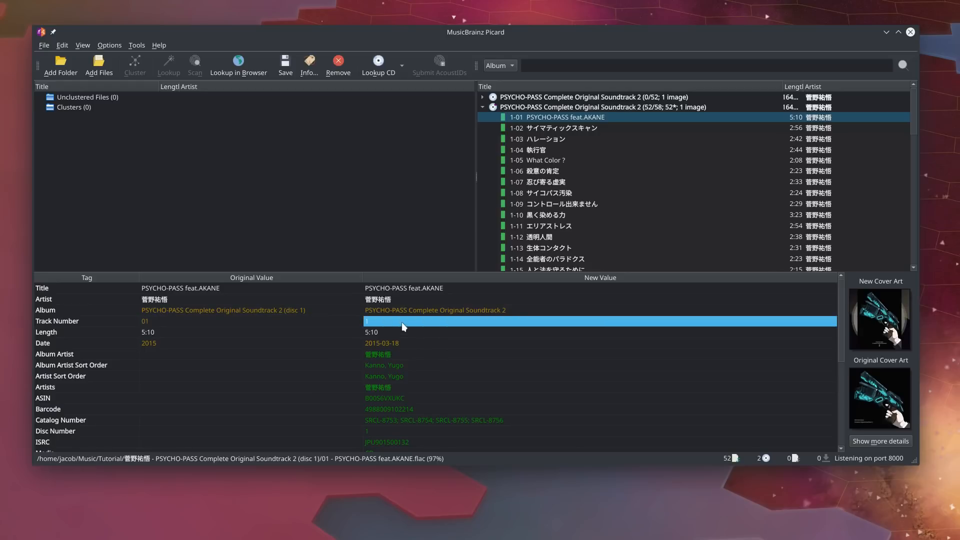
click(328, 333)
click(371, 334)
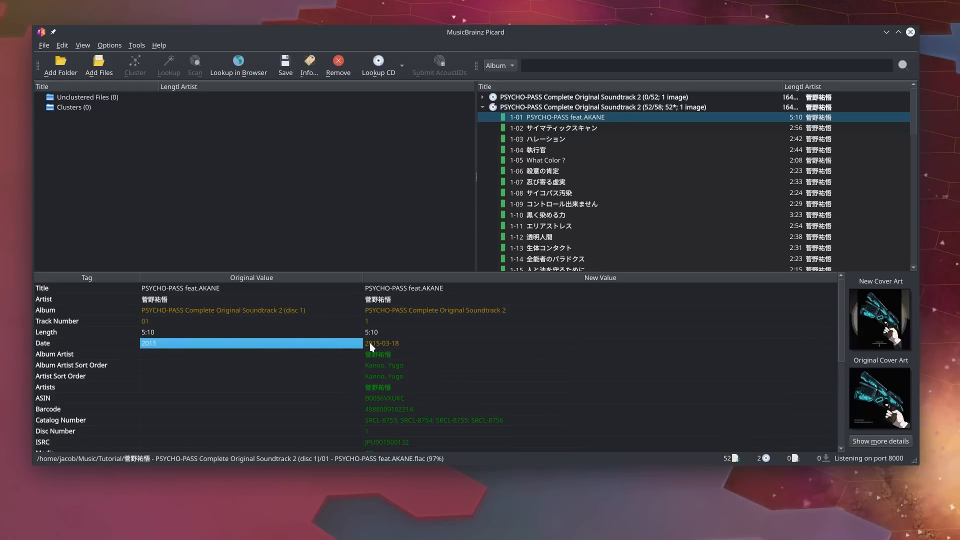
click(381, 344)
click(345, 344)
click(400, 344)
click(360, 344)
click(373, 344)
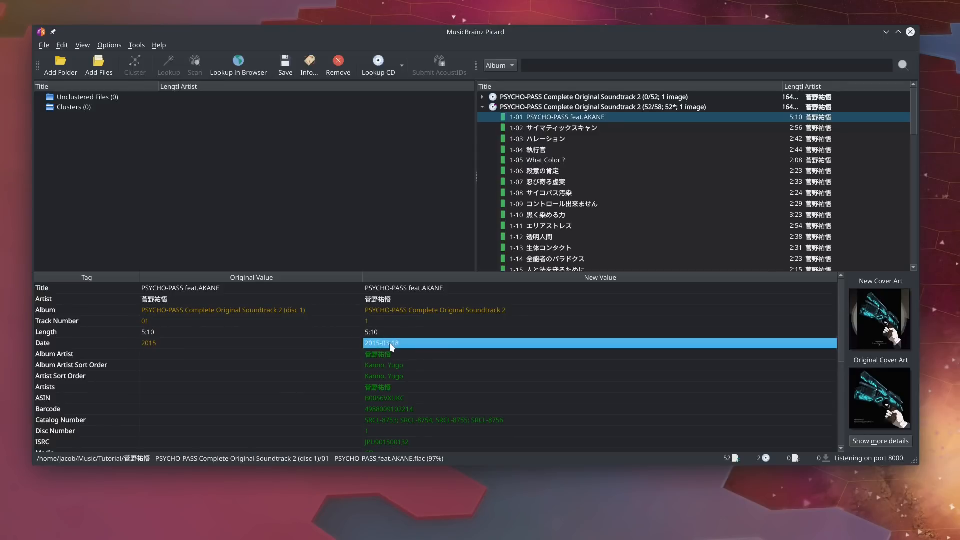
click(115, 343)
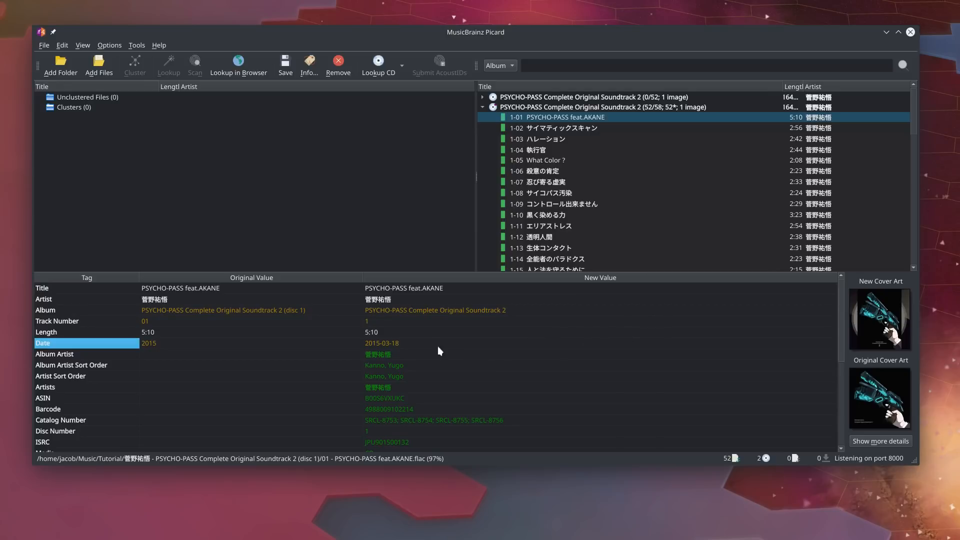
click(304, 343)
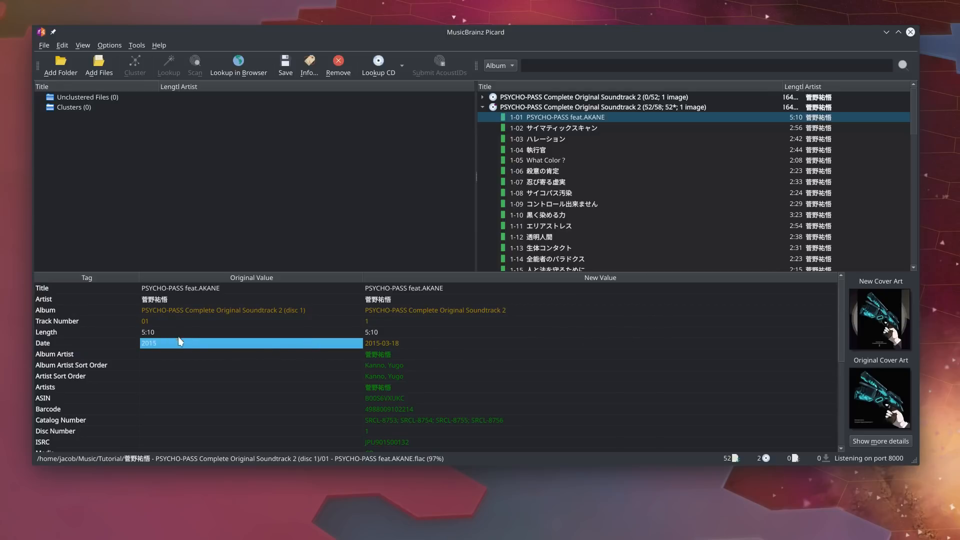
click(136, 343)
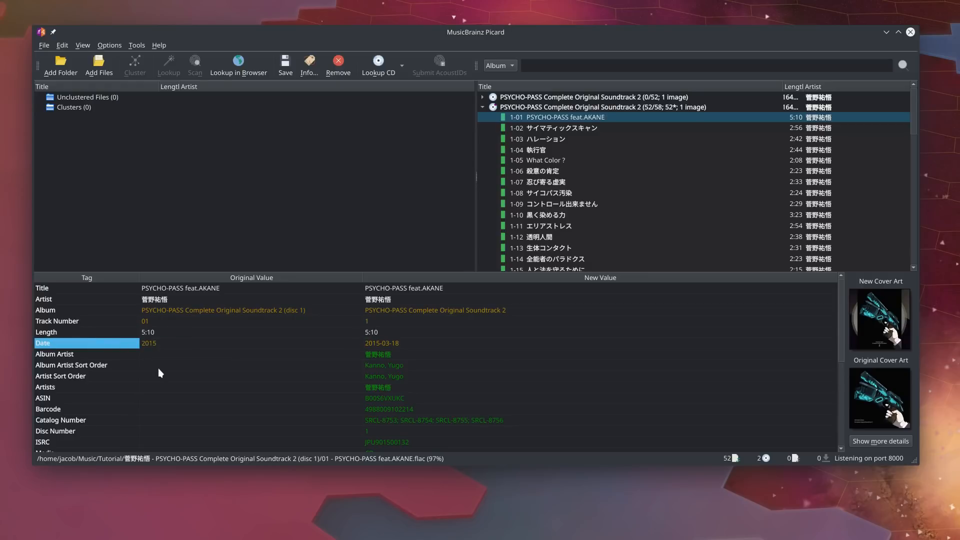
click(421, 345)
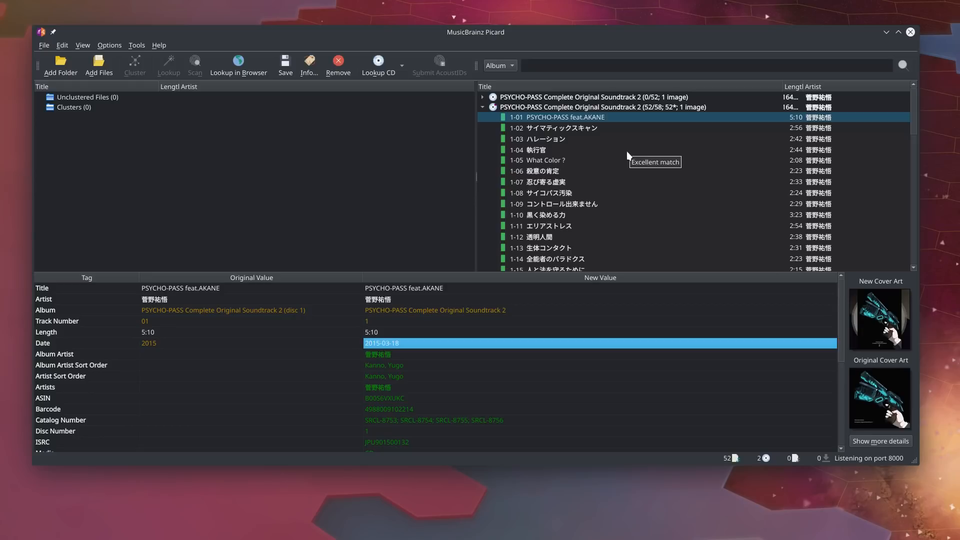
- Review the match indicators through the album's track list and examine the remaining new tags of track 1-01, down to Total Tracks
scroll(628, 150, down, 15)
scroll(634, 143, up, 15)
scroll(643, 158, down, 15)
scroll(651, 179, up, 9)
scroll(652, 179, up, 6)
scroll(656, 184, down, 7)
scroll(658, 193, up, 2)
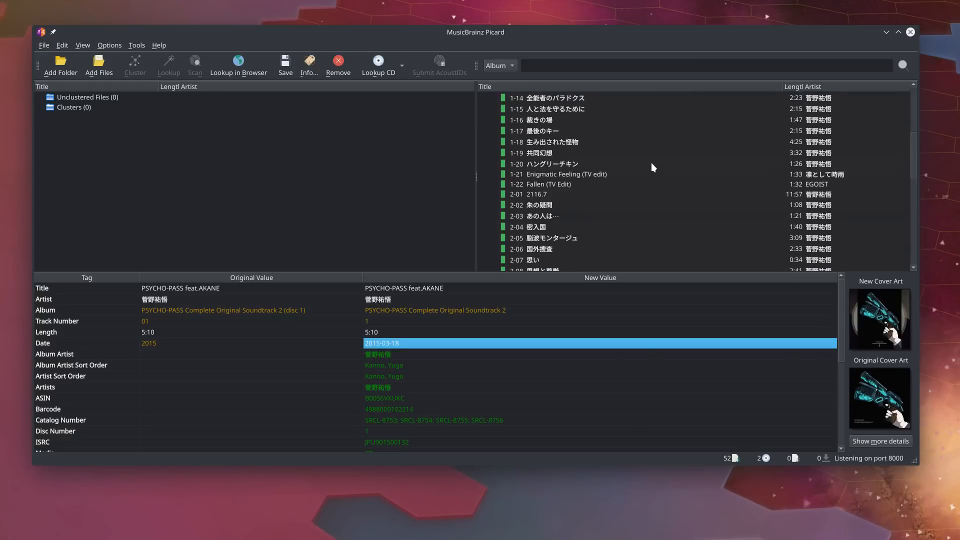
scroll(561, 390, down, 5)
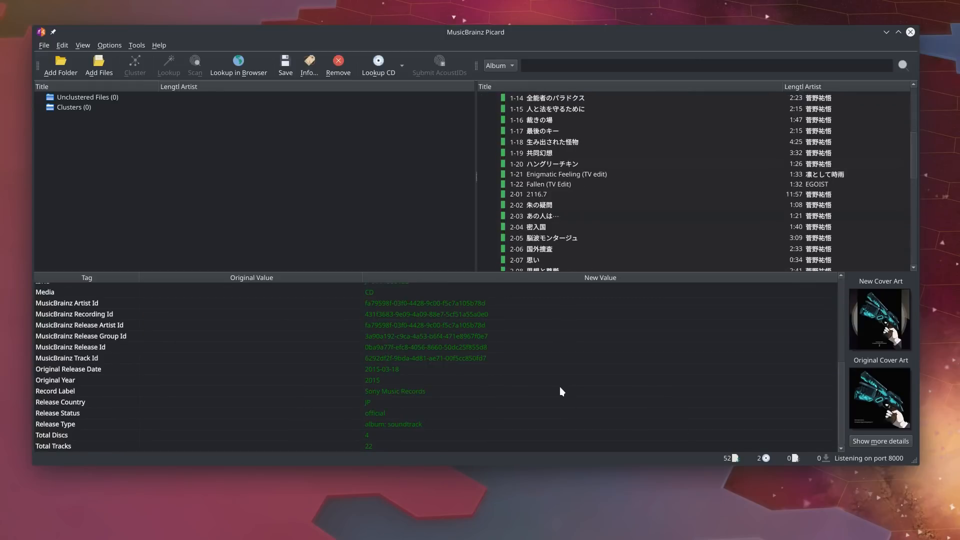
scroll(536, 392, up, 3)
scroll(536, 391, down, 3)
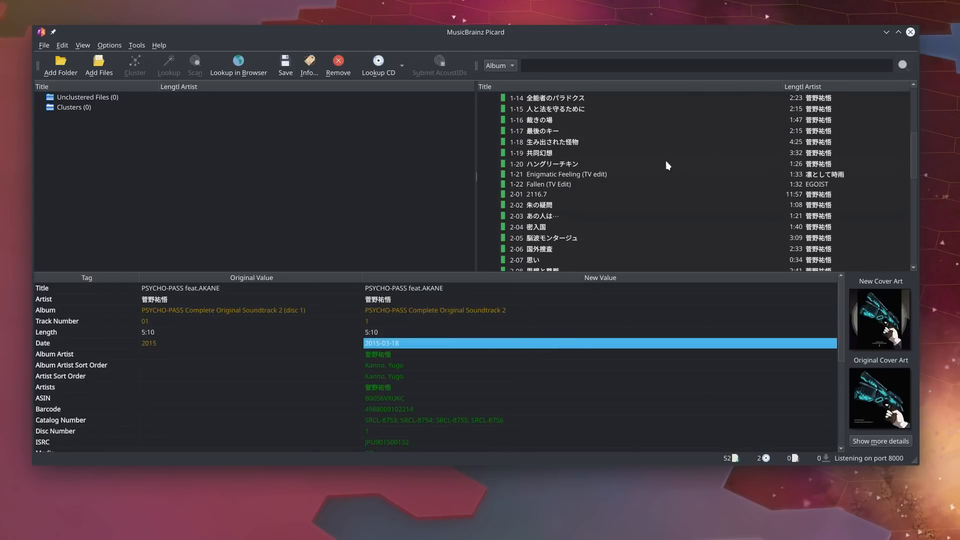
- Select tracks 1-20, 1-19 and 1-17 in turn and compare their original and new tags
click(694, 163)
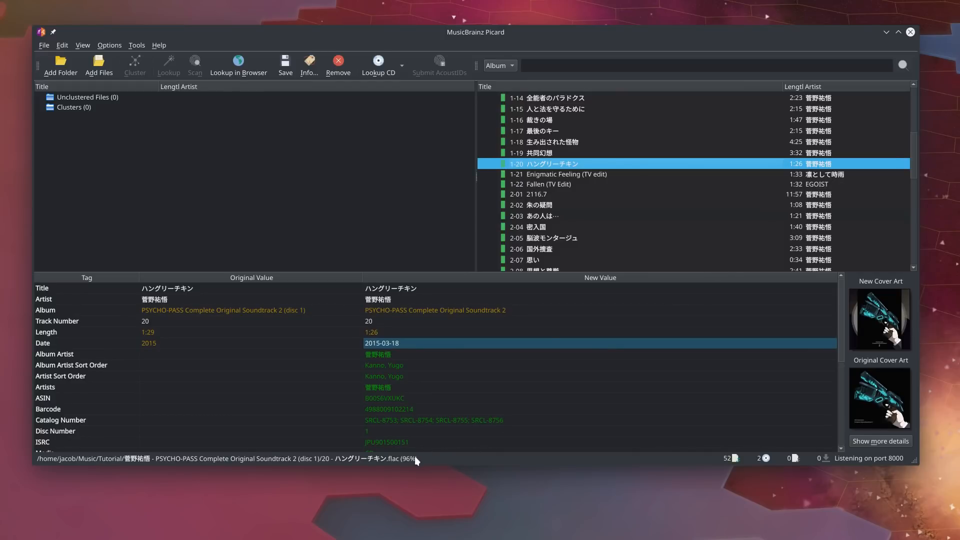
click(555, 153)
click(563, 131)
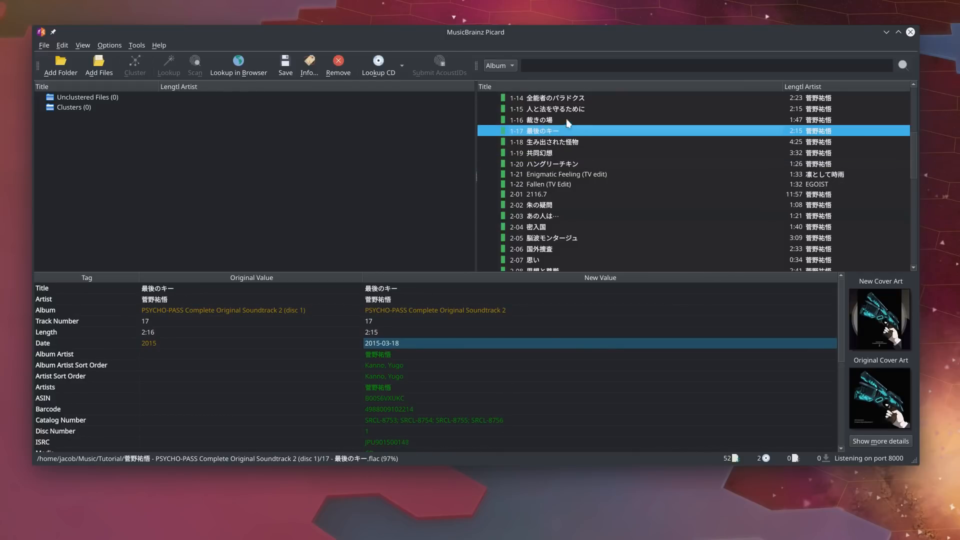
- Review the original and new tag values of several matched tracks on discs 1 and 3 of PSYCHO-PASS Complete Original Soundtrack 2
click(569, 120)
click(705, 165)
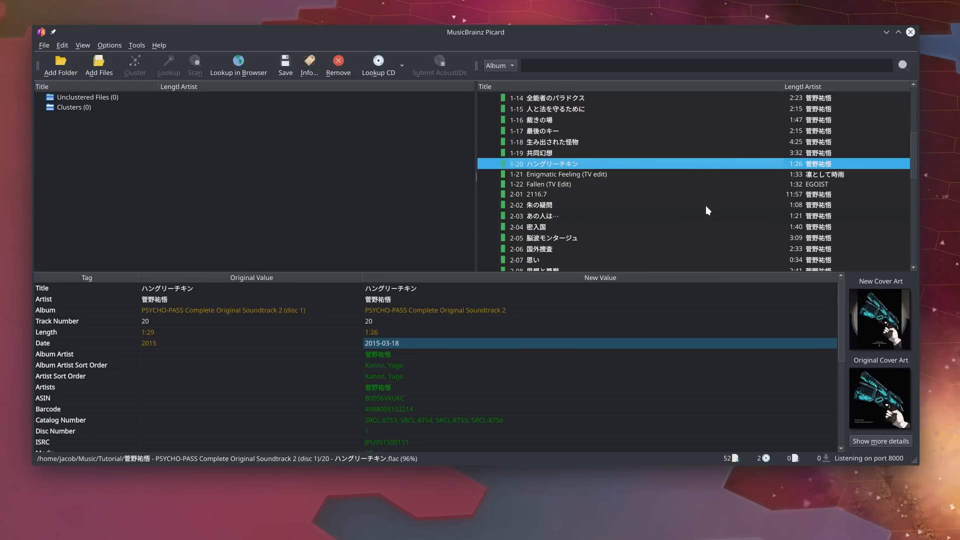
scroll(679, 229, down, 10)
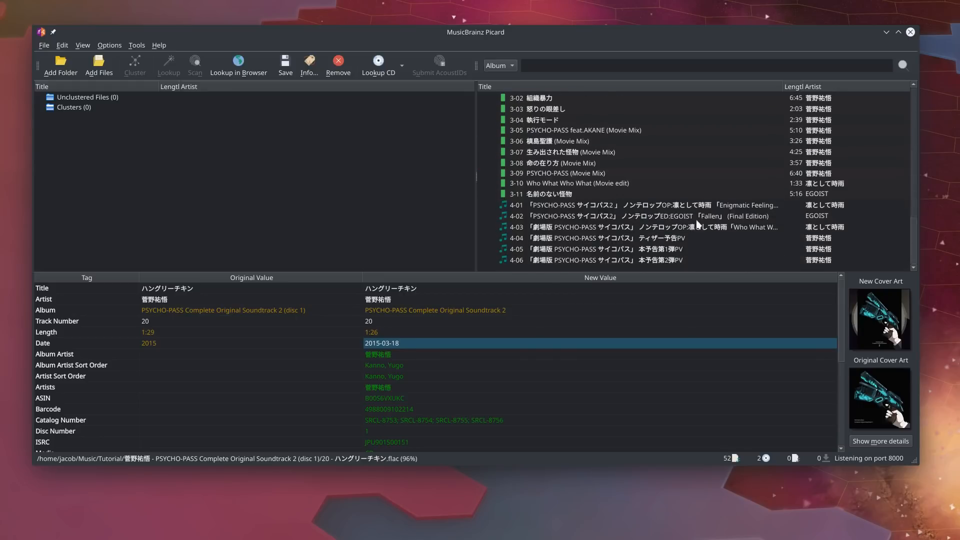
click(703, 173)
click(703, 184)
click(701, 194)
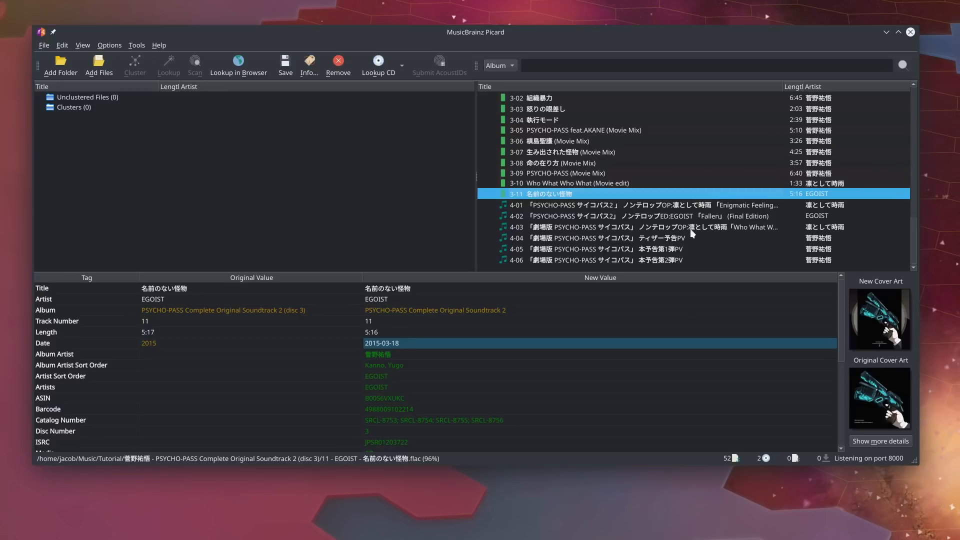
scroll(672, 213, up, 15)
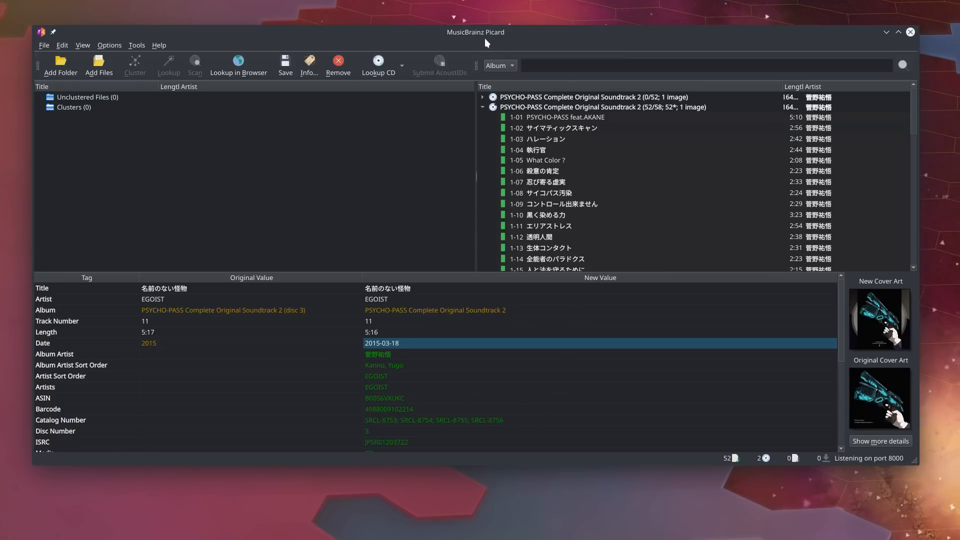
scroll(630, 185, down, 8)
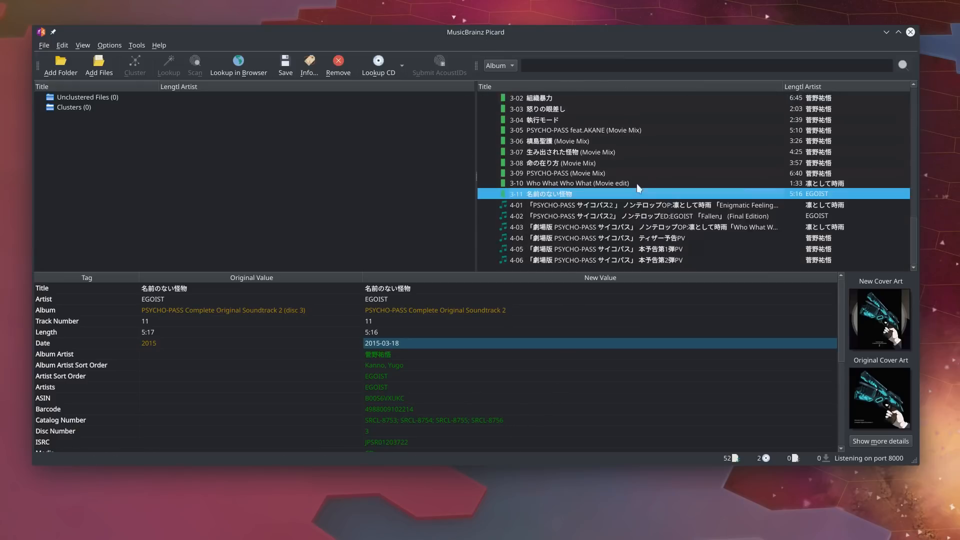
scroll(650, 193, up, 8)
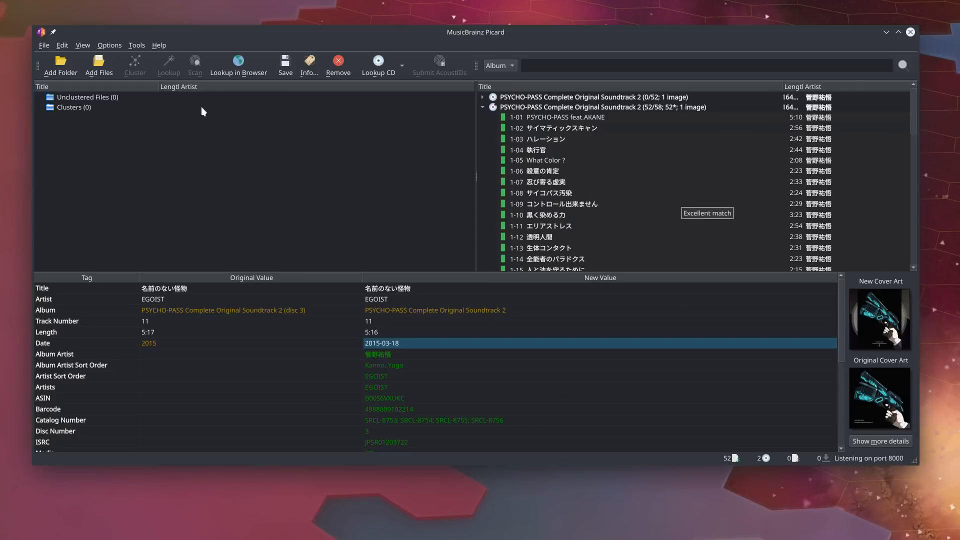
- Save the new tags to track 3-11 only and compare it with the unsaved track 3-10
click(290, 70)
scroll(585, 175, down, 10)
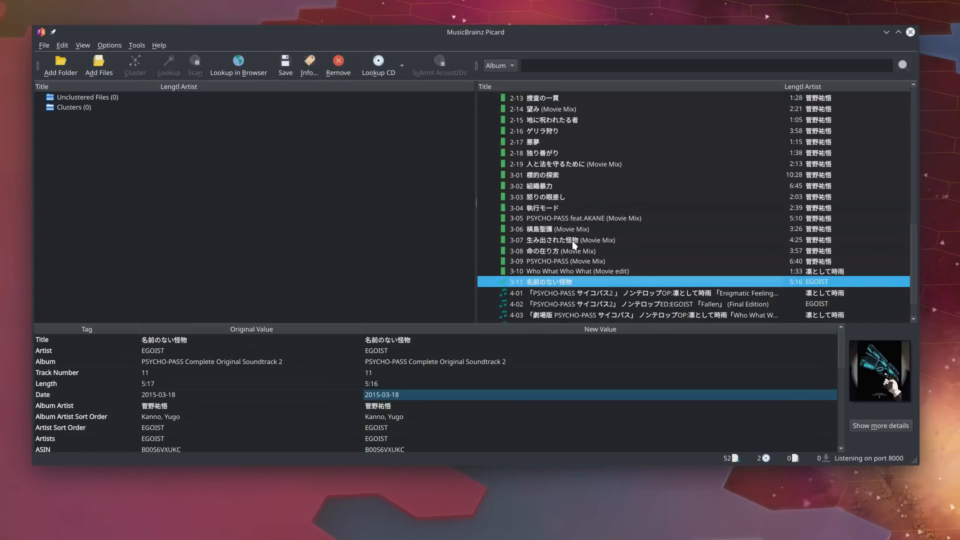
click(563, 270)
scroll(560, 235, down, 3)
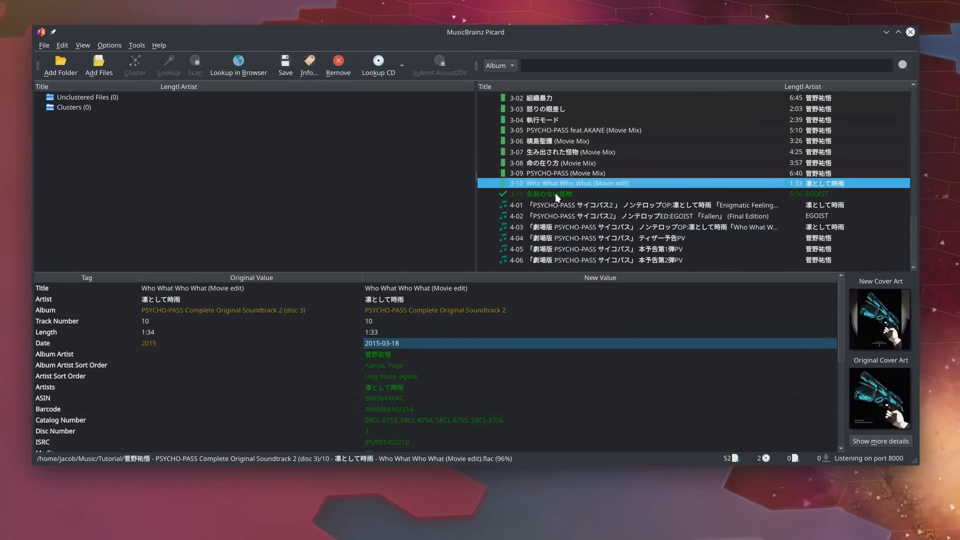
scroll(547, 200, up, 15)
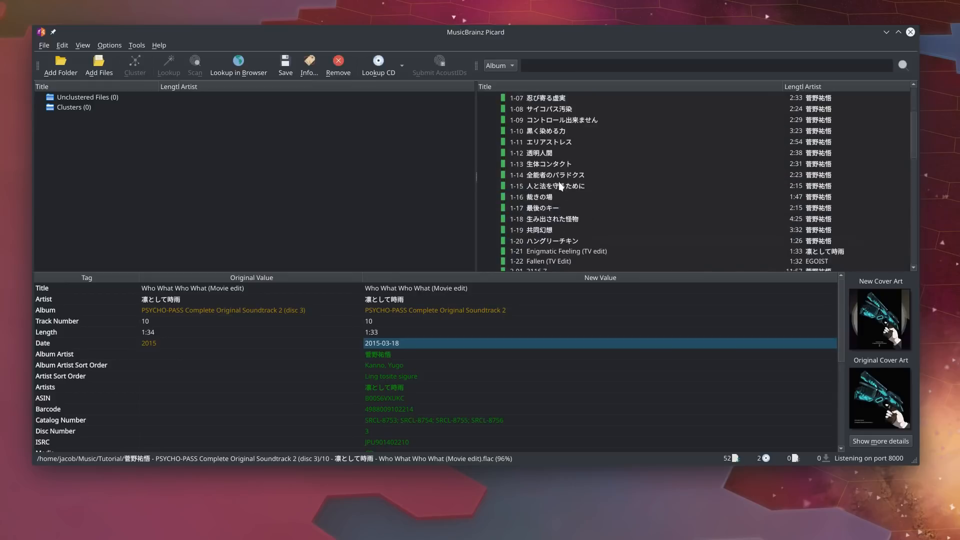
- Save the new tags to all matched files of the expanded PSYCHO-PASS Complete Original Soundtrack 2 release
click(544, 107)
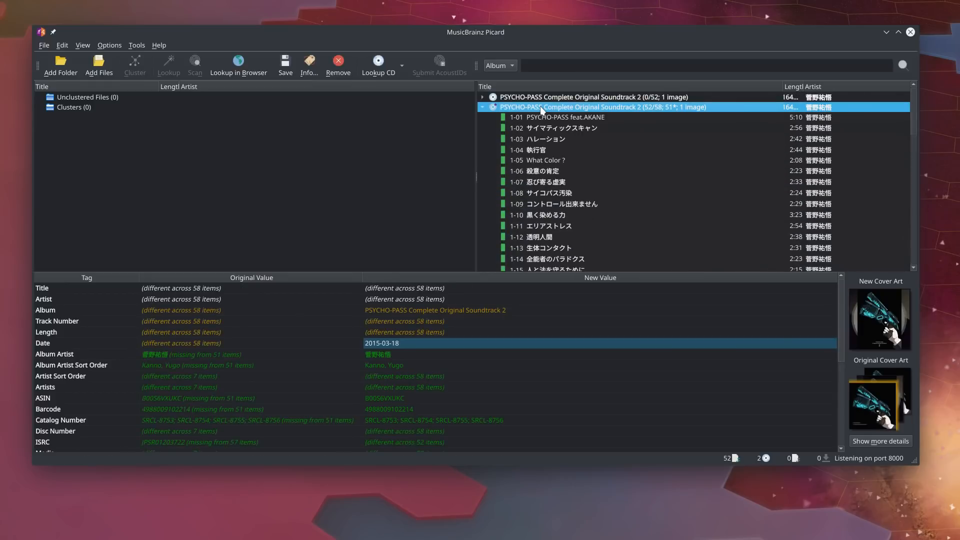
click(291, 71)
scroll(567, 129, down, 12)
scroll(581, 182, up, 12)
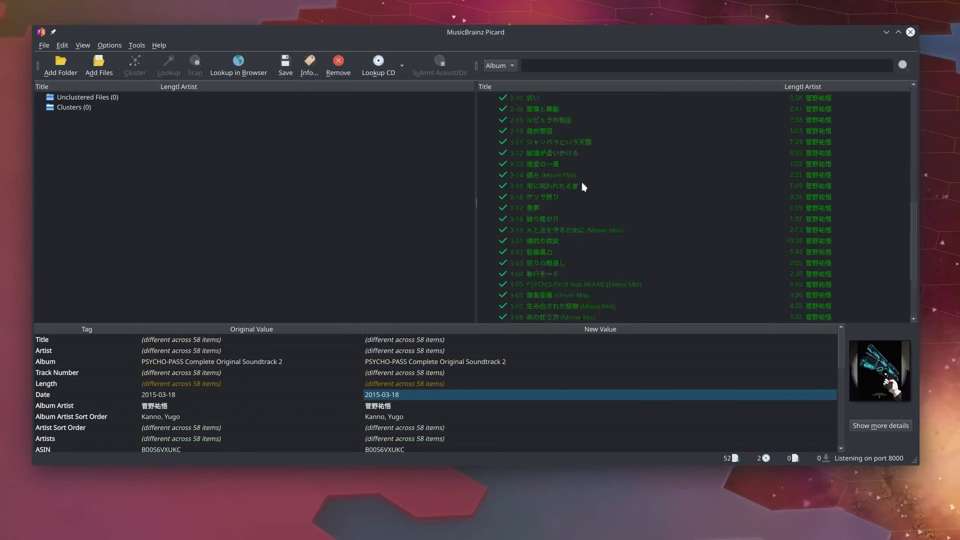
- Switch to the Dolphin file manager and open 01 - PSYCHO-PASS feat.AKANE.flac from the disc 1 folder in VLC media player
key(alt+Tab)
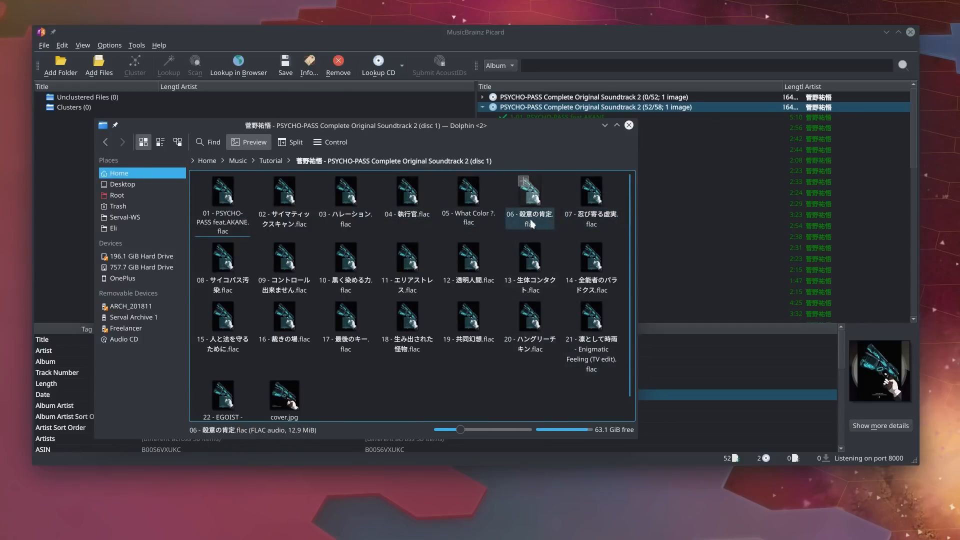
scroll(312, 389, down, 1)
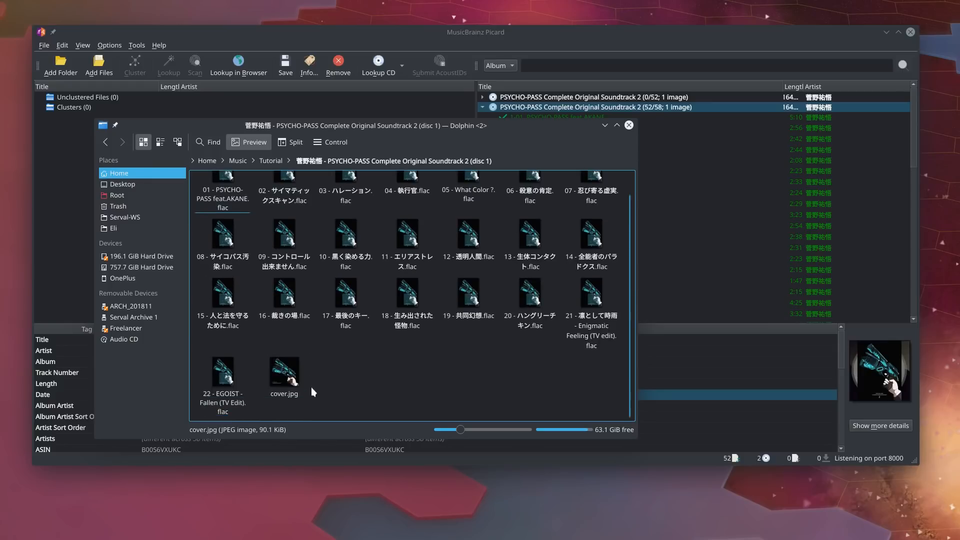
scroll(346, 398, up, 1)
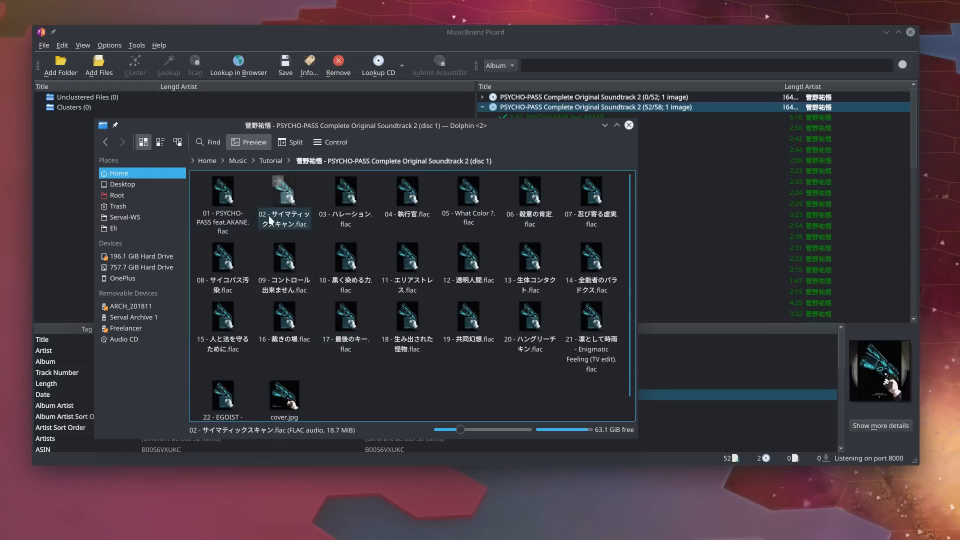
right_click(236, 218)
mouse_move(266, 240)
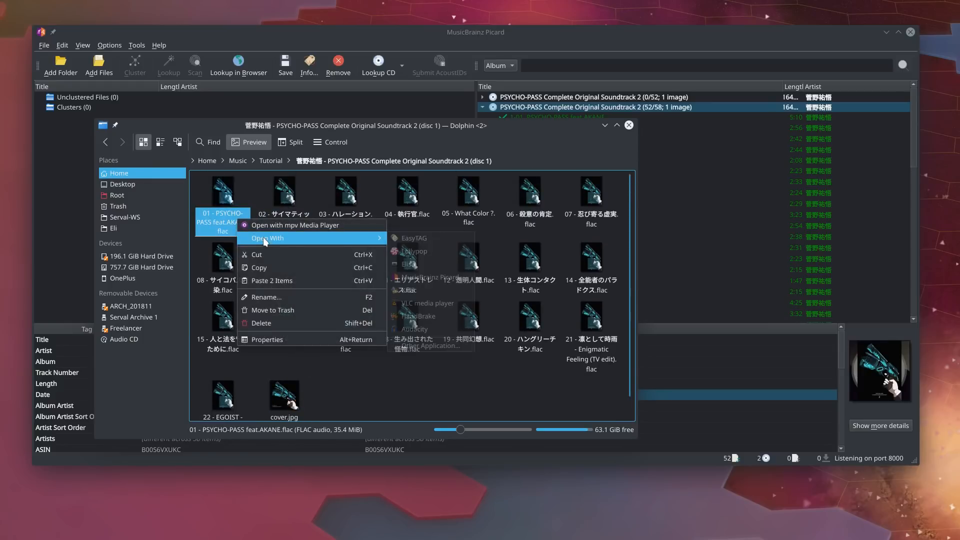
click(428, 303)
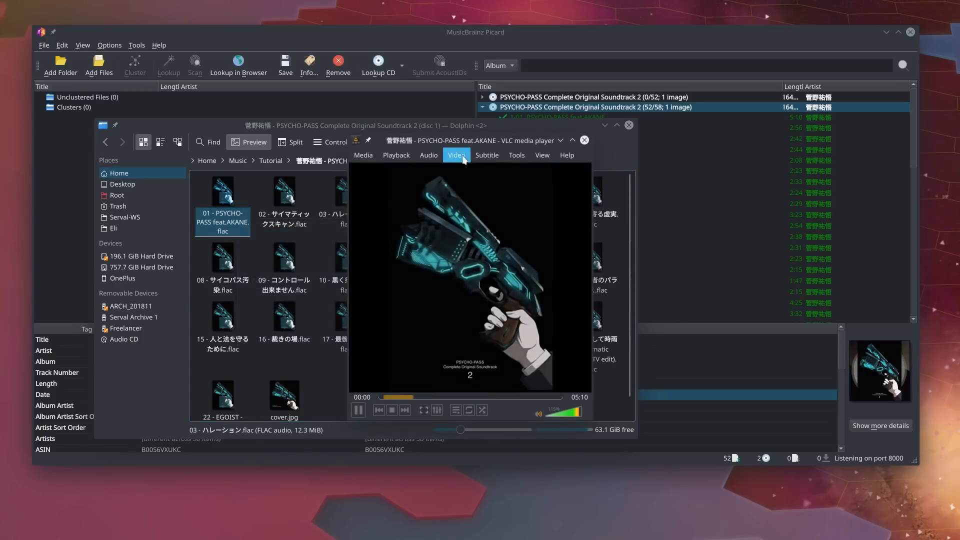
- Enlarge and reposition the VLC window to view the track's embedded cover art
drag(434, 141, 280, 144)
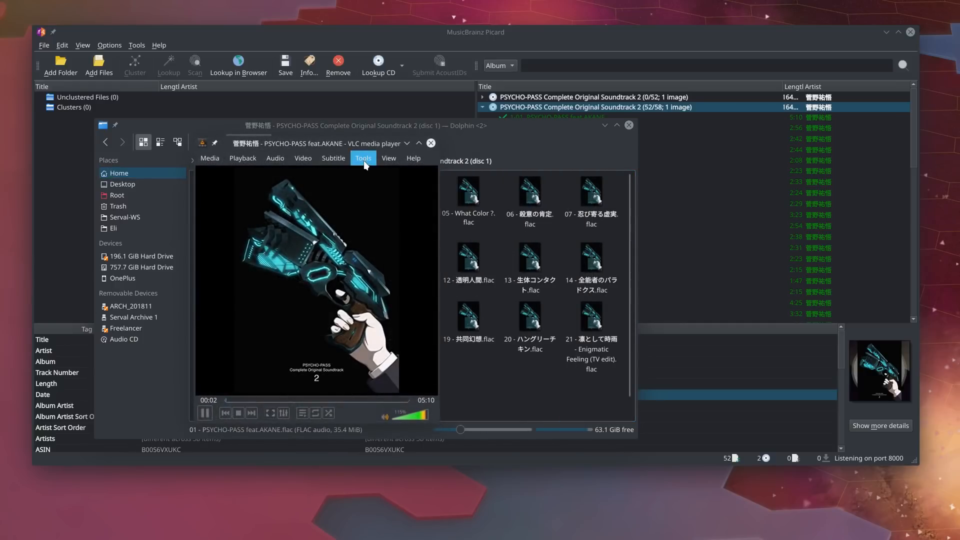
drag(373, 143, 366, 174)
drag(433, 167, 509, 98)
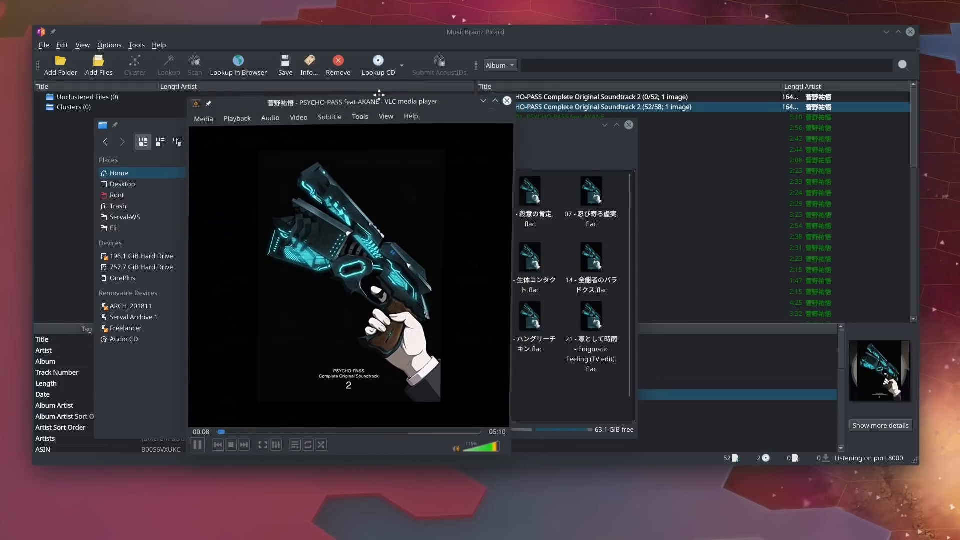
drag(365, 119, 371, 95)
click(393, 100)
click(393, 100)
- Inspect the playing track's general media information and extra metadata, then close the information window and VLC
click(407, 113)
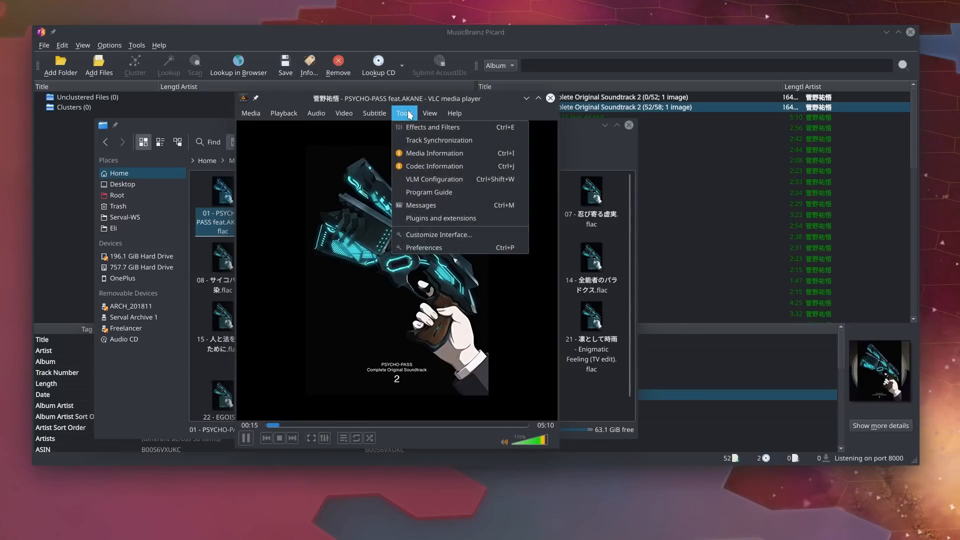
click(409, 153)
drag(450, 131, 403, 87)
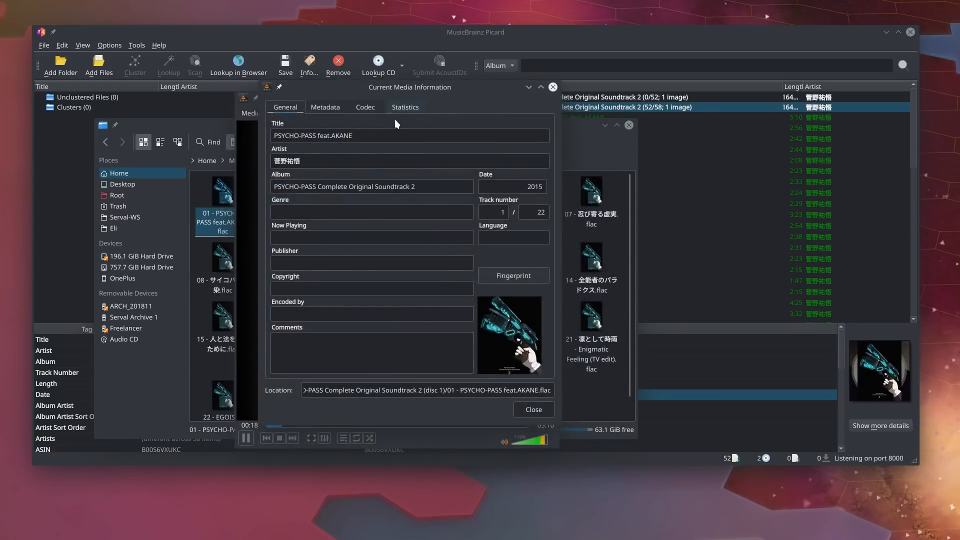
click(338, 108)
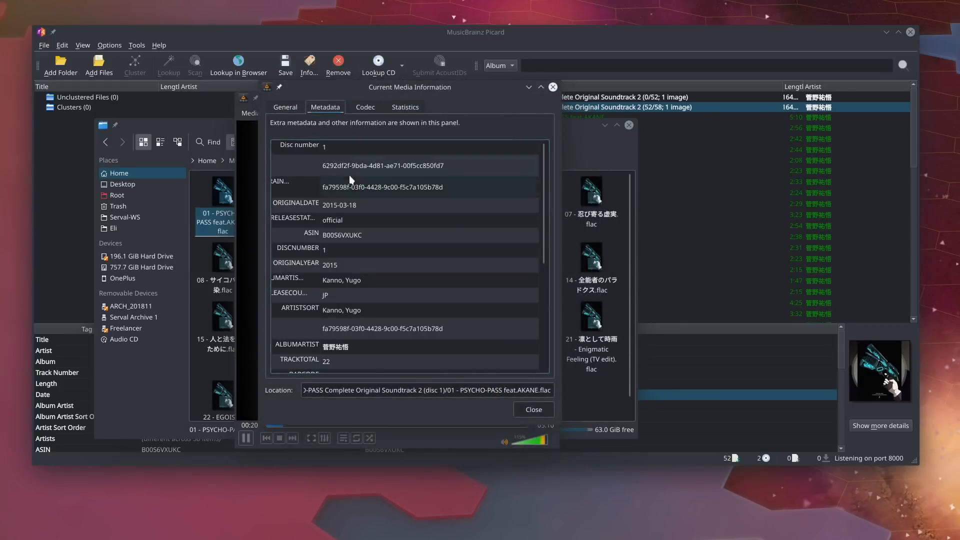
click(346, 148)
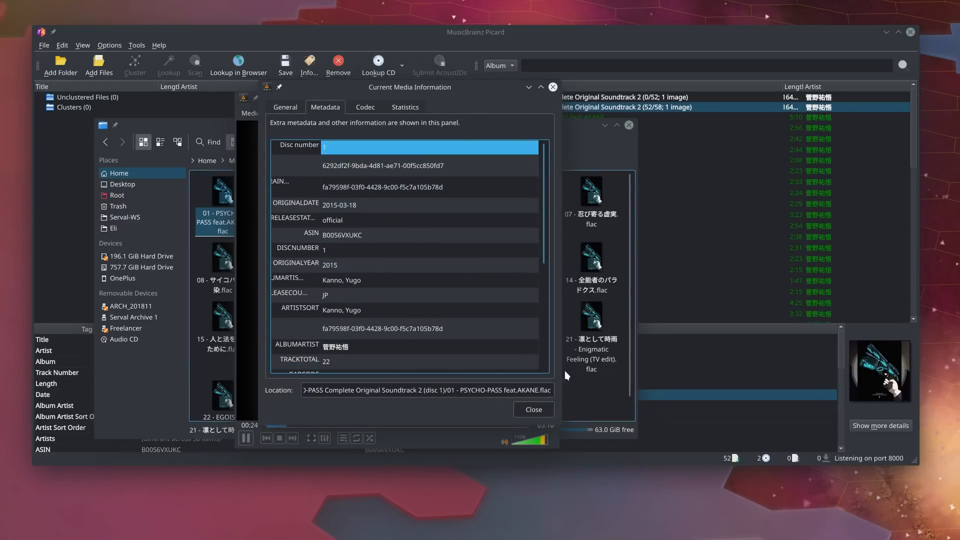
click(536, 407)
click(551, 98)
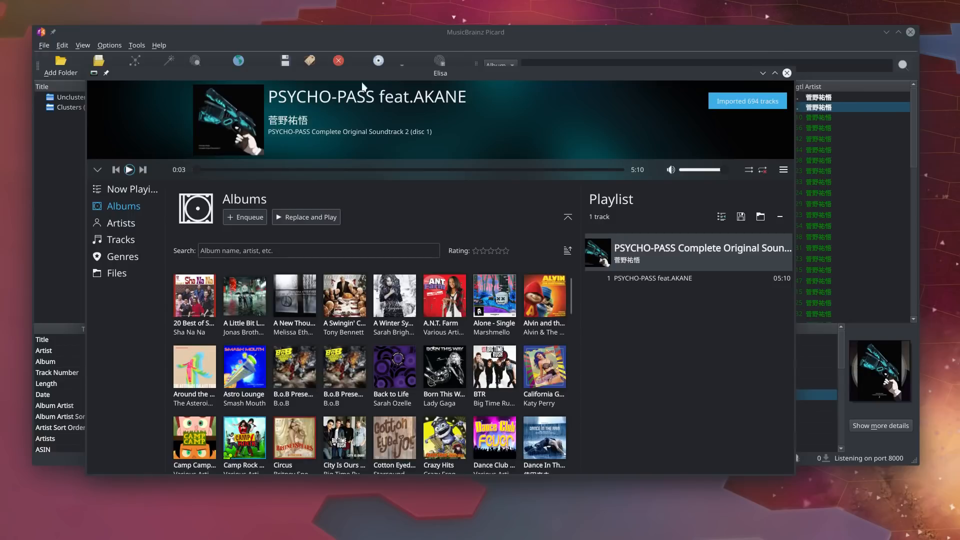
- Switch to the Elisa music player and search its albums for "psy"
click(402, 250)
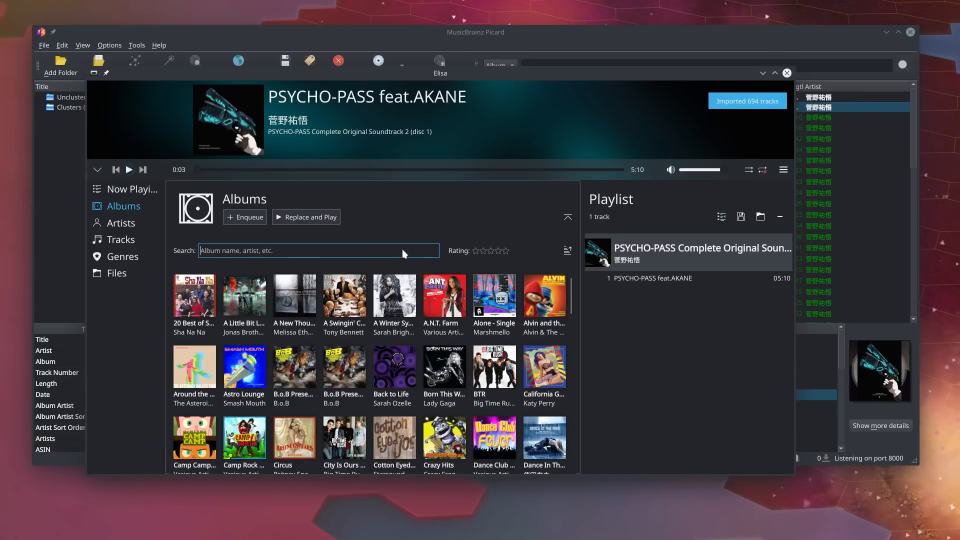
text(psy)
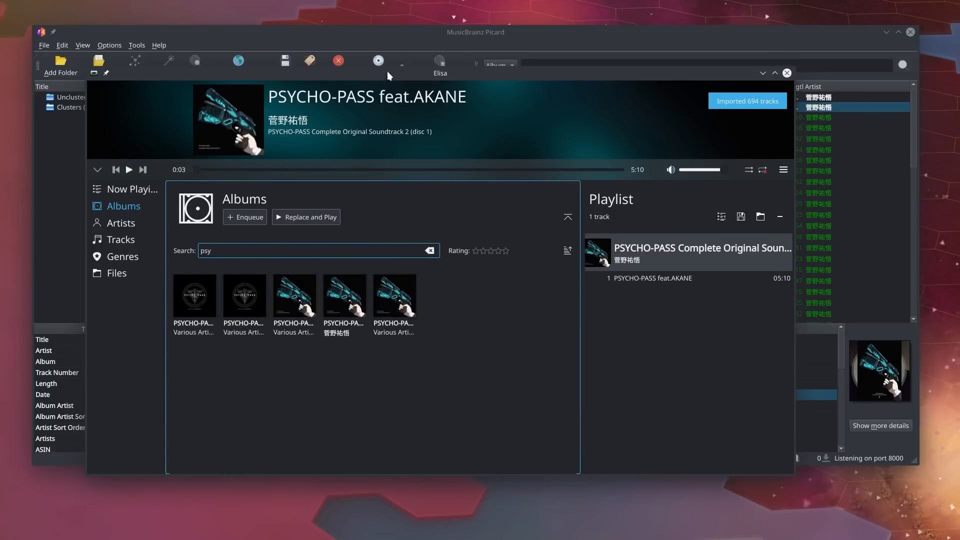
drag(387, 71, 392, 55)
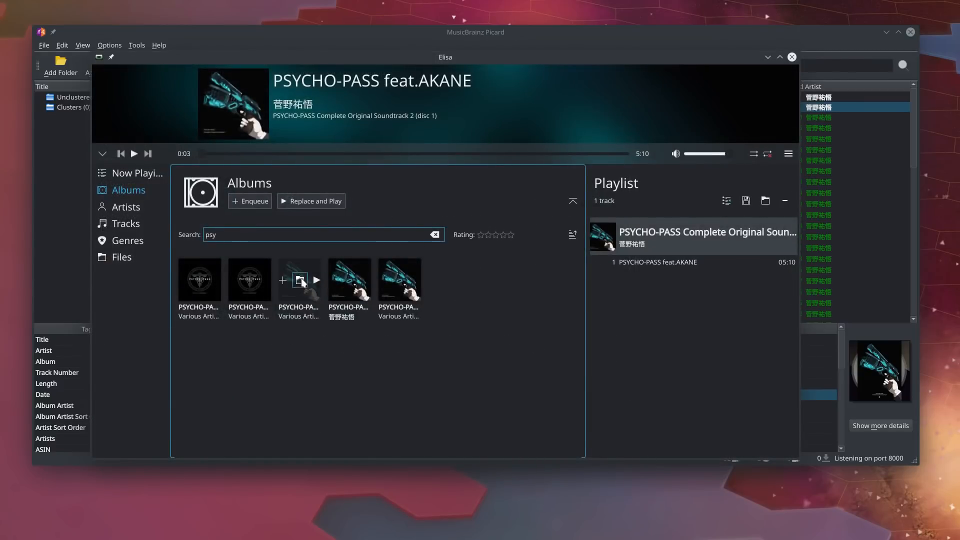
mouse_move(302, 284)
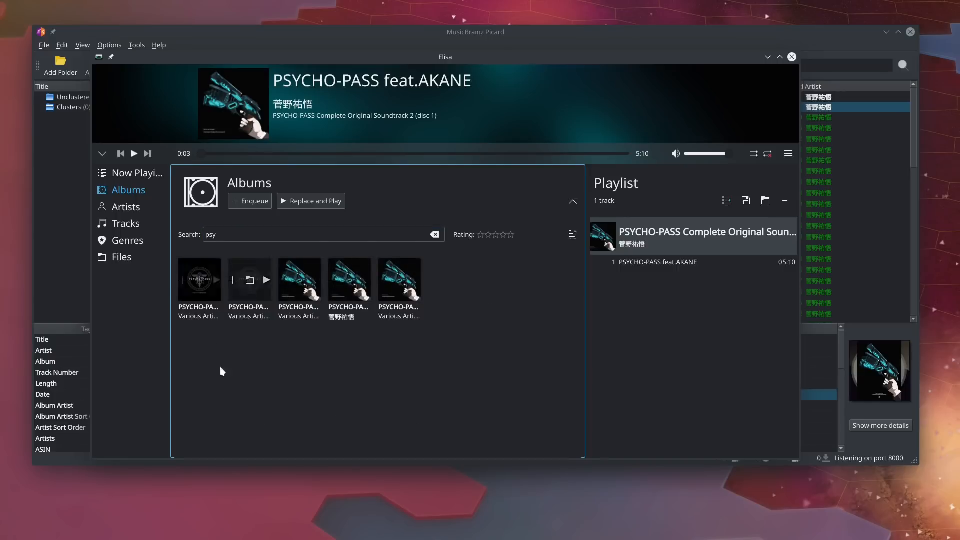
mouse_move(207, 307)
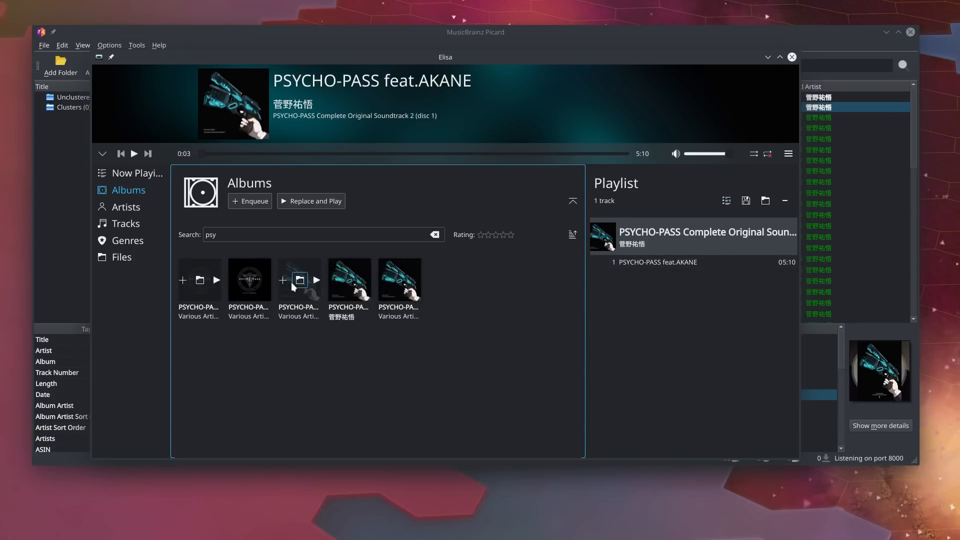
- Examine the track list of PSYCHO-PASS Complete Original Soundtrack 2 (disc 1), return to the albums, and close Elisa
click(300, 280)
scroll(320, 309, down, 3)
scroll(324, 315, up, 3)
scroll(325, 325, down, 3)
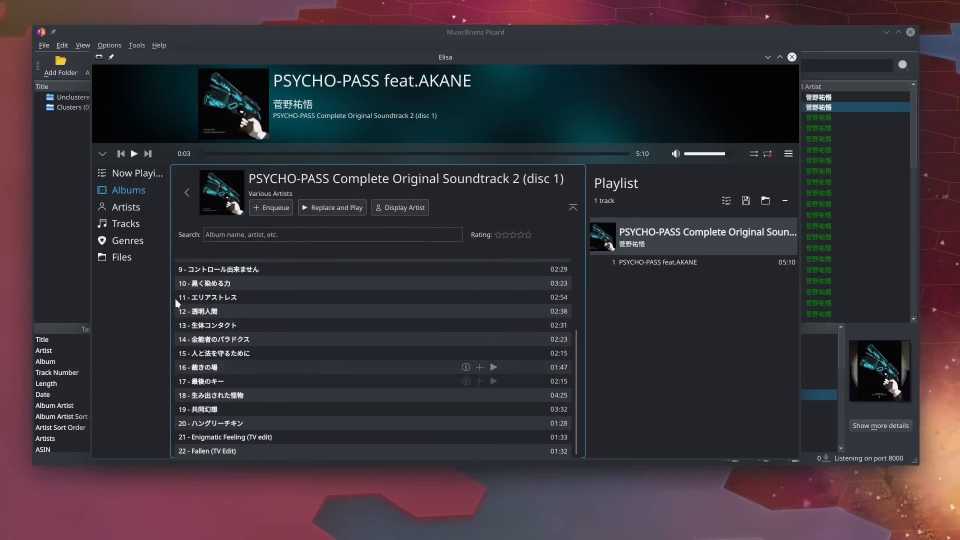
scroll(176, 301, up, 3)
click(188, 195)
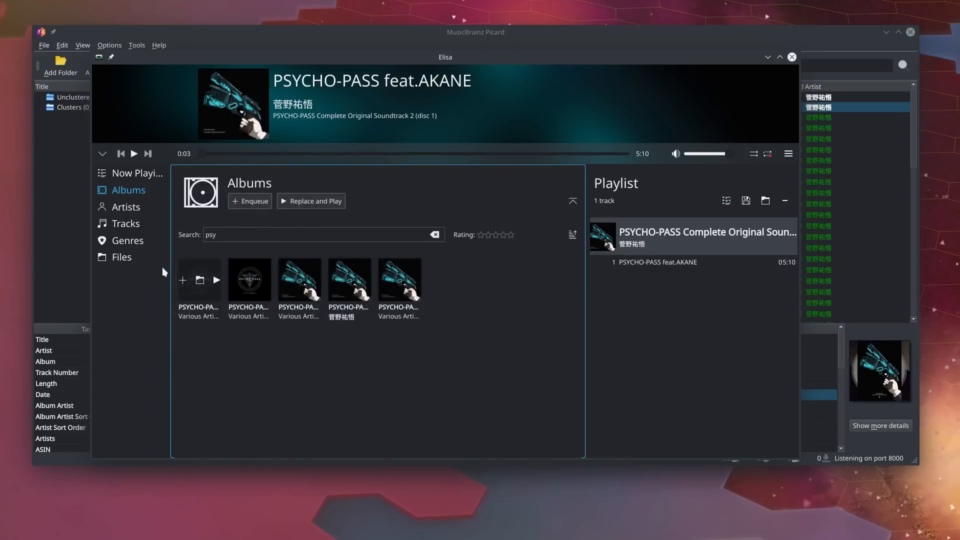
click(792, 57)
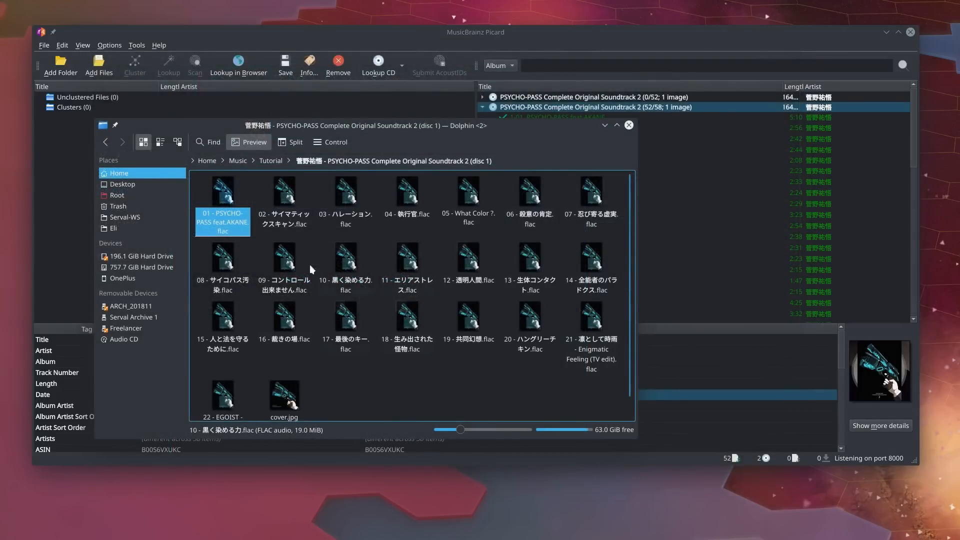
- Go up to the home Music folder in Dolphin and copy the Tutorial folder
click(267, 161)
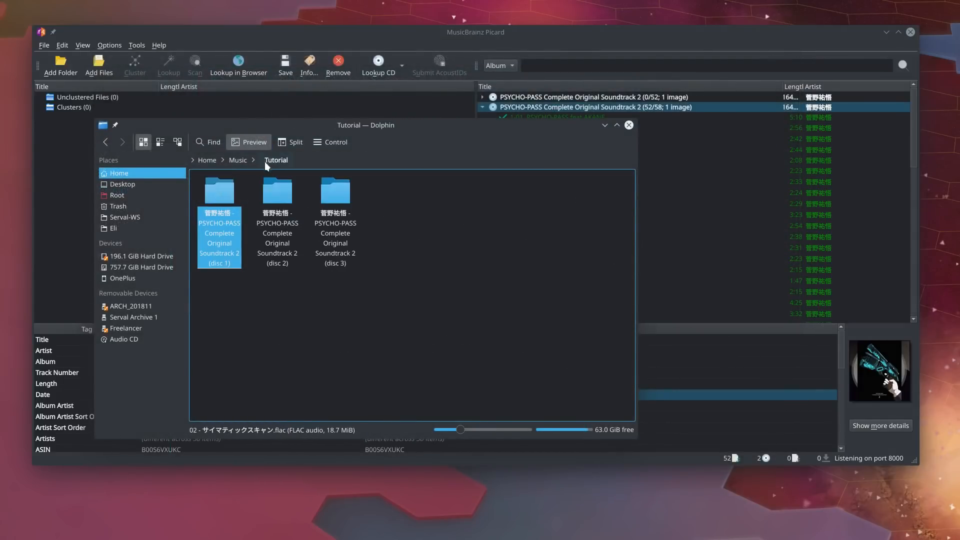
click(238, 160)
right_click(471, 195)
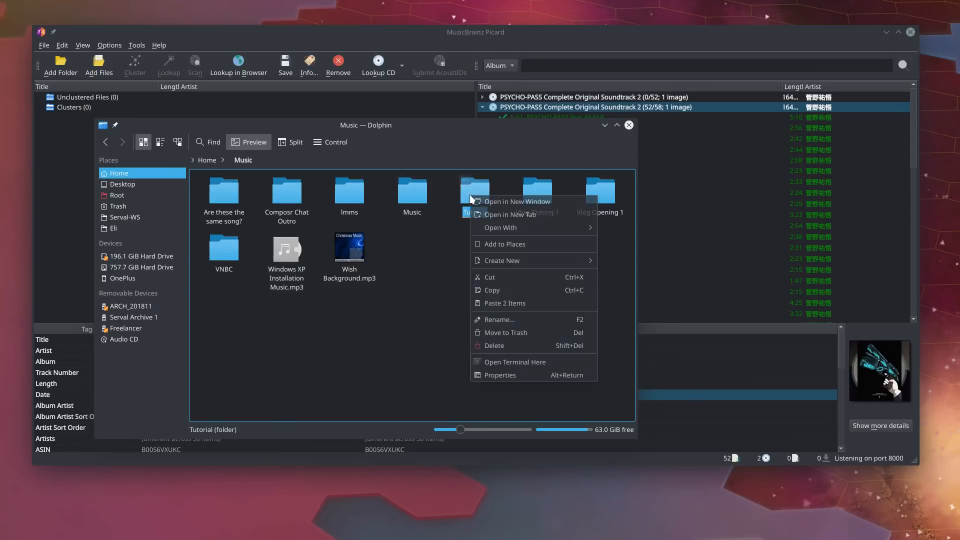
click(496, 292)
- Browse the nested Music library and its Compilations folder, then return to the home Music folder
click(214, 160)
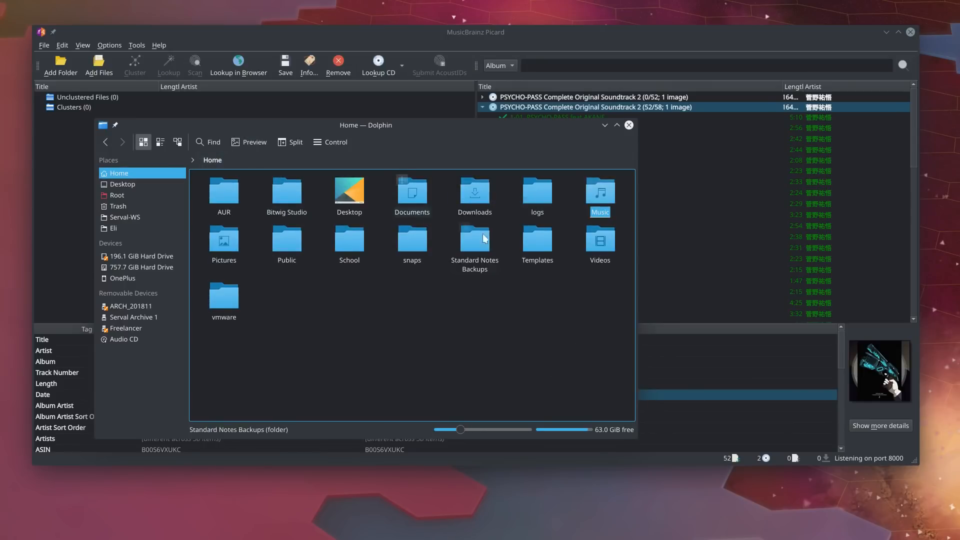
key(Return)
click(425, 199)
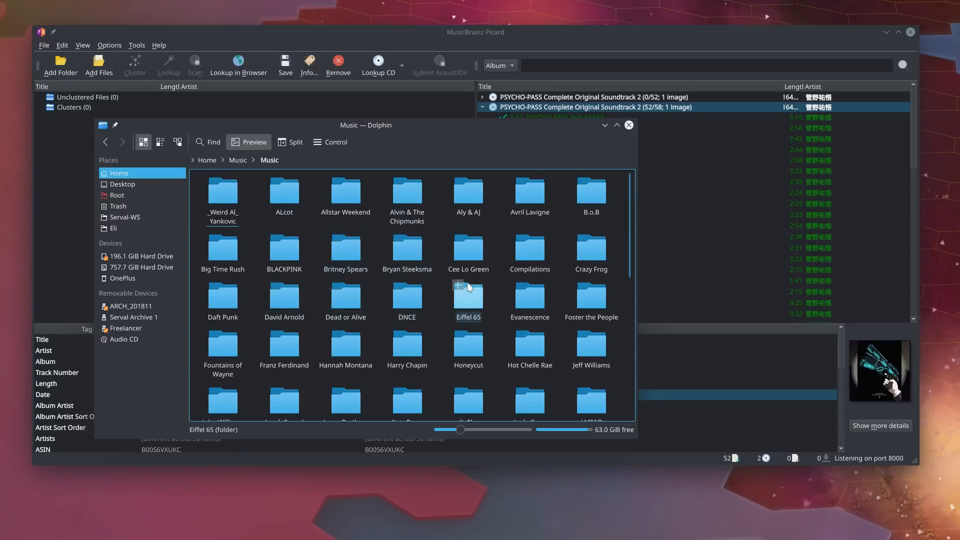
click(530, 249)
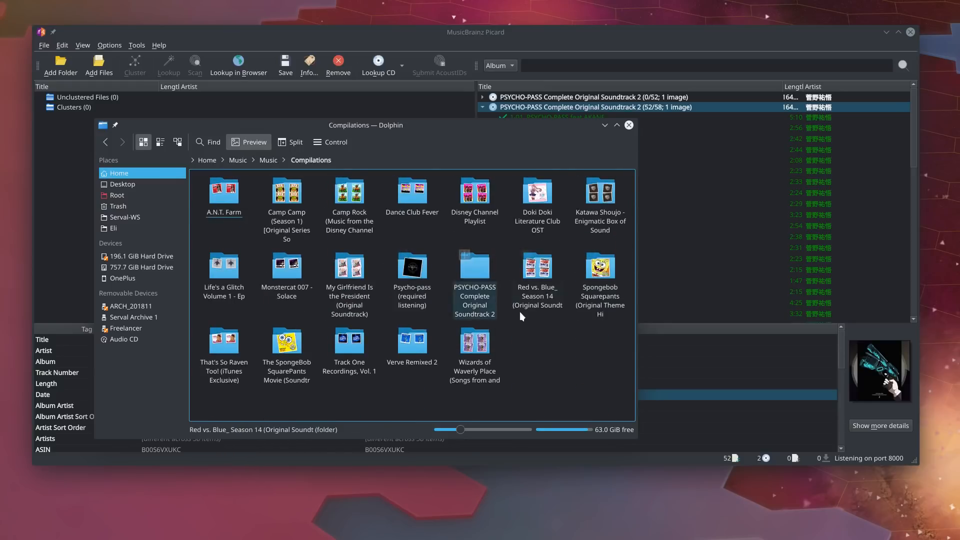
click(266, 159)
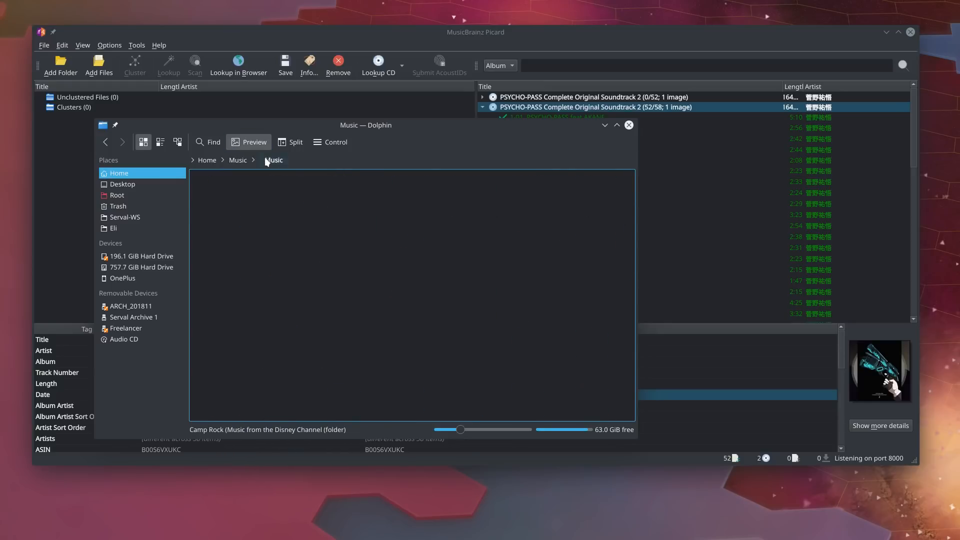
click(232, 159)
click(418, 205)
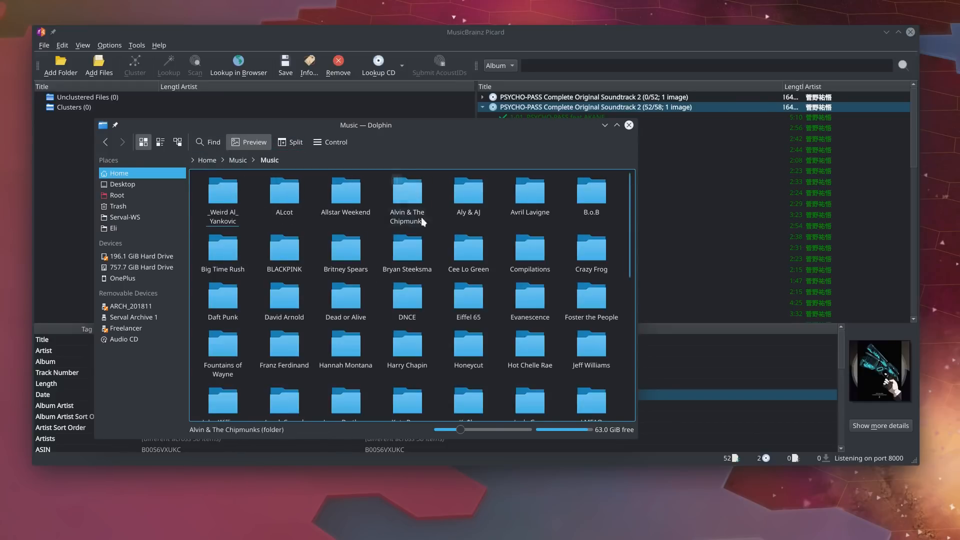
click(238, 159)
click(208, 160)
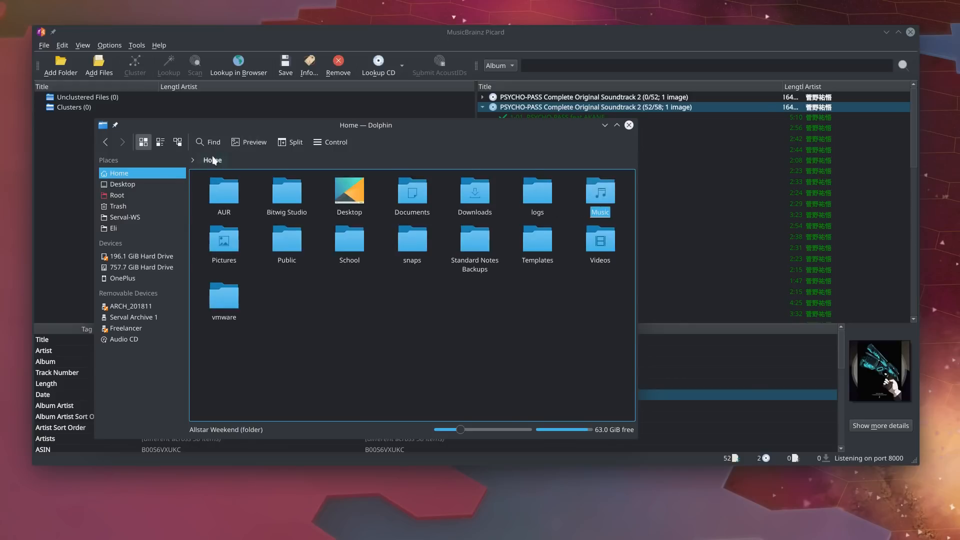
click(602, 205)
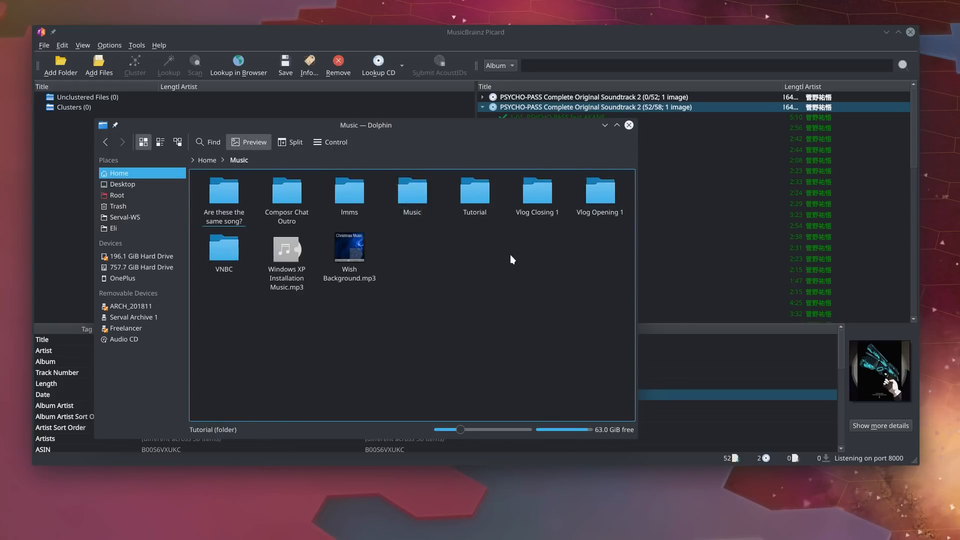
- Examine the FLAC file names in the Tutorial folder's PSYCHO-PASS Complete Original Soundtrack 2 (disc 1), then move Dolphin out of the way
click(482, 201)
click(280, 197)
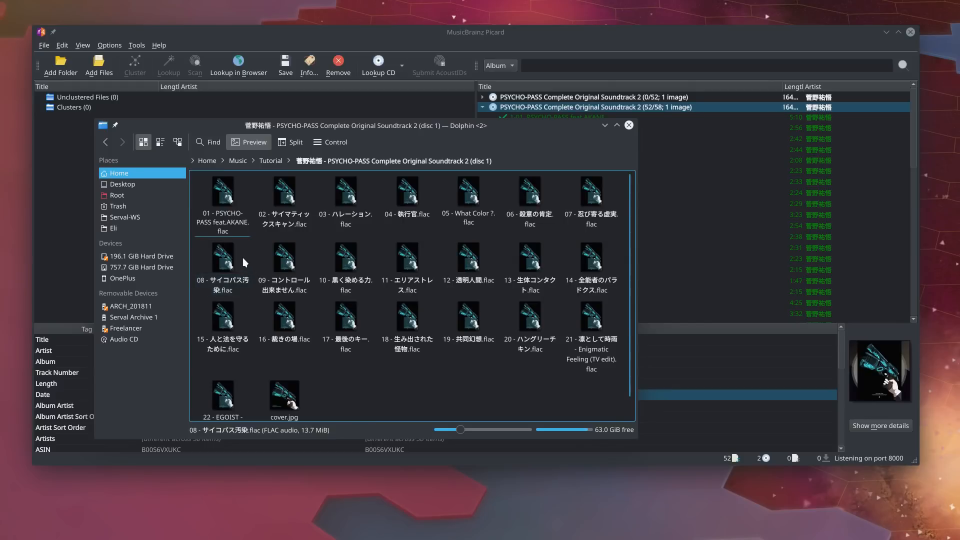
click(203, 197)
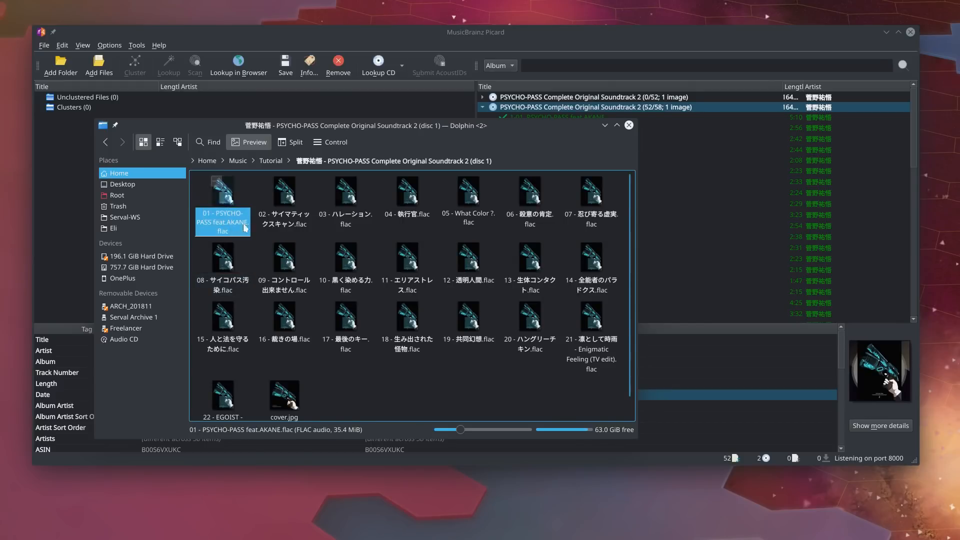
click(285, 200)
click(345, 210)
click(413, 220)
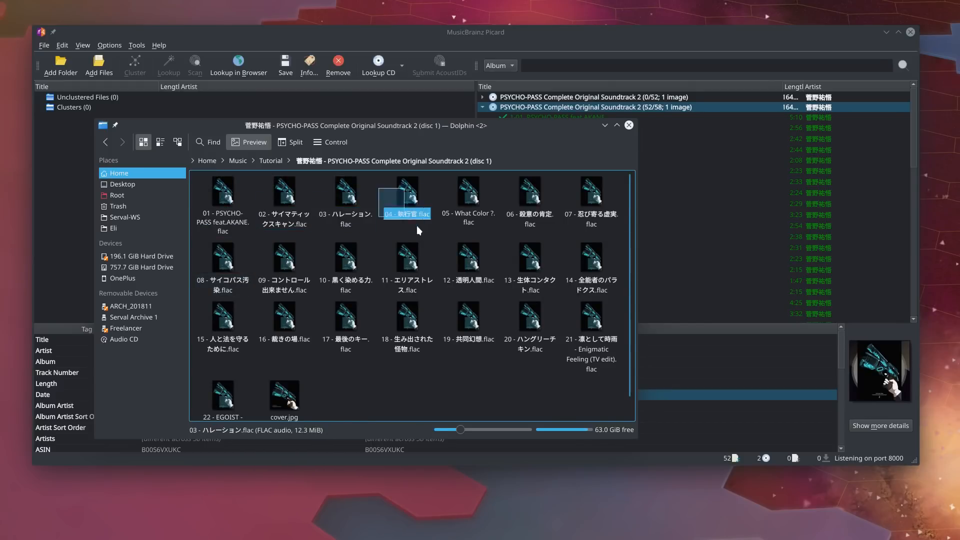
drag(448, 129, 959, 150)
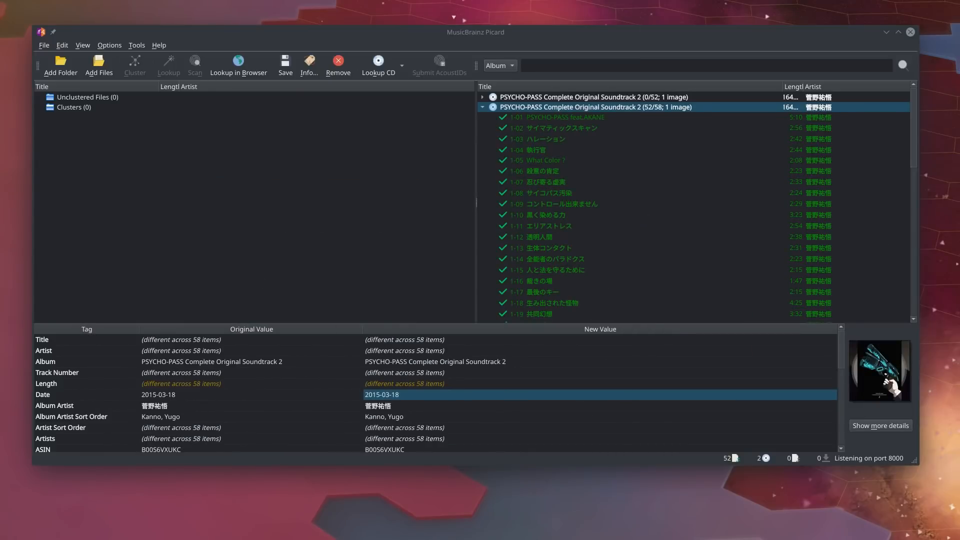
drag(600, 539, 478, 109)
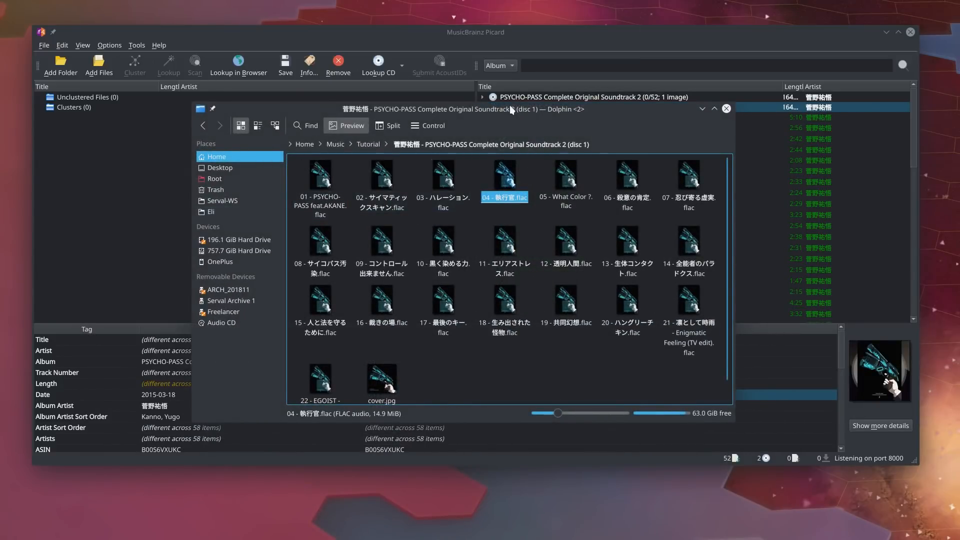
drag(511, 109, 505, 539)
- Select tracks 1-01 through 3-11 of the matched PSYCHO-PASS Complete Original Soundtrack 2 release in Picard
click(578, 120)
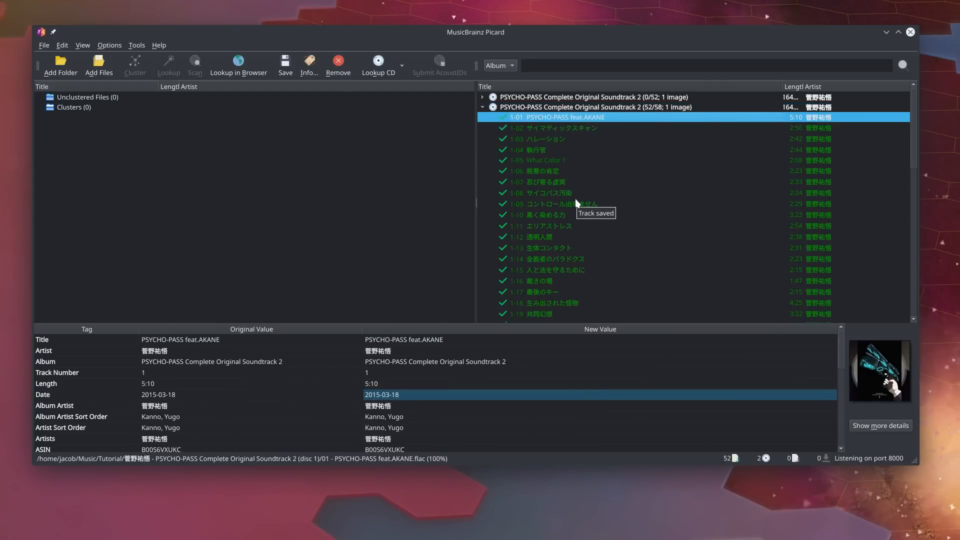
scroll(575, 199, down, 10)
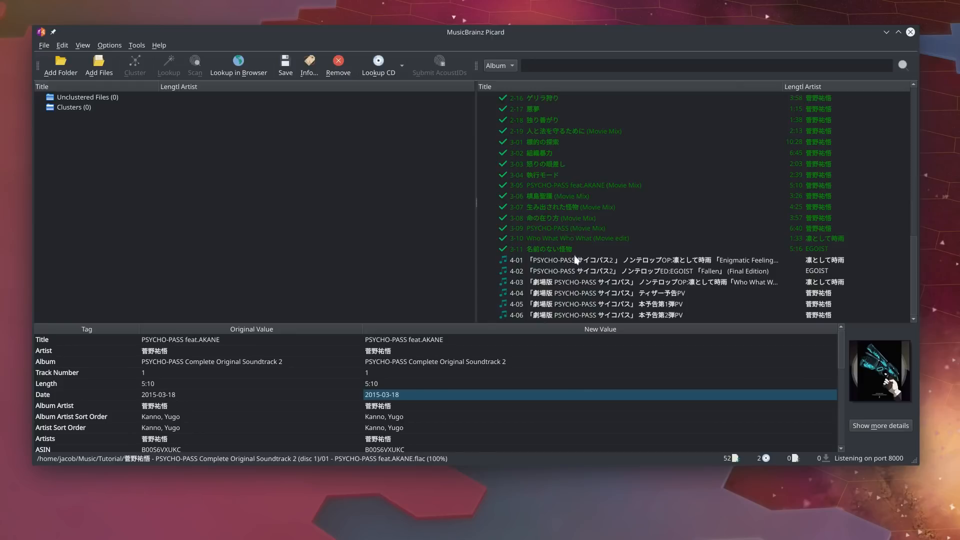
shift+click(575, 250)
scroll(569, 239, up, 10)
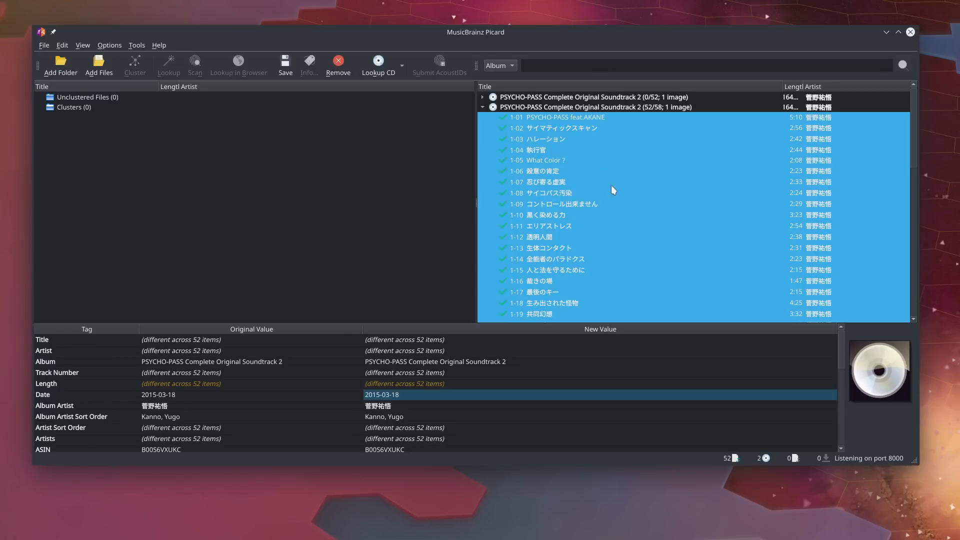
scroll(624, 202, down, 12)
scroll(628, 213, up, 12)
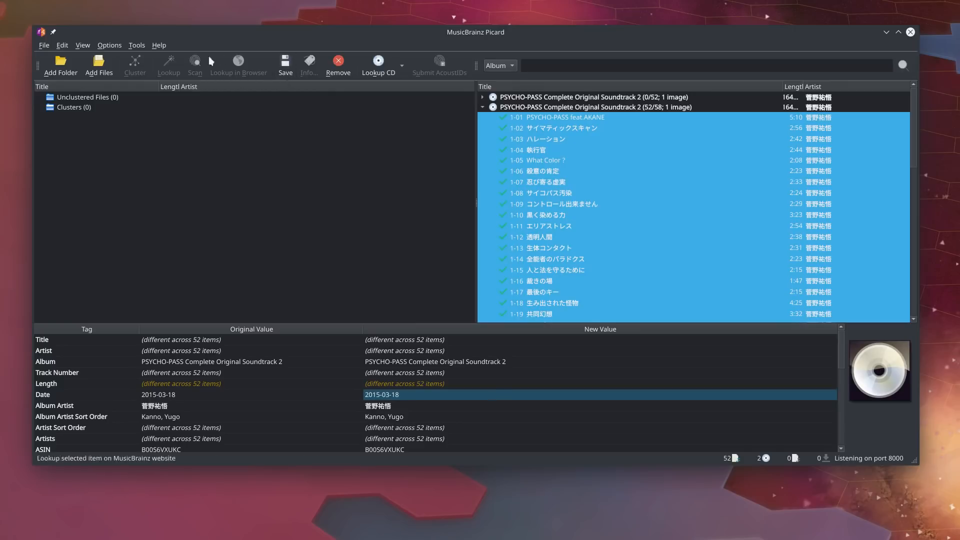
- Enable Rename Files and Move Files alongside Save Tags, and save the selected tracks
click(121, 44)
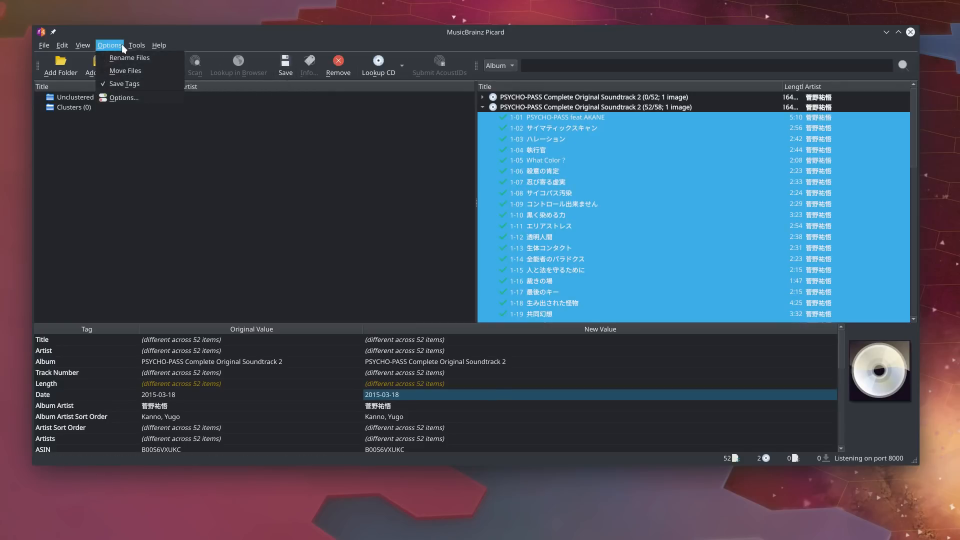
click(119, 70)
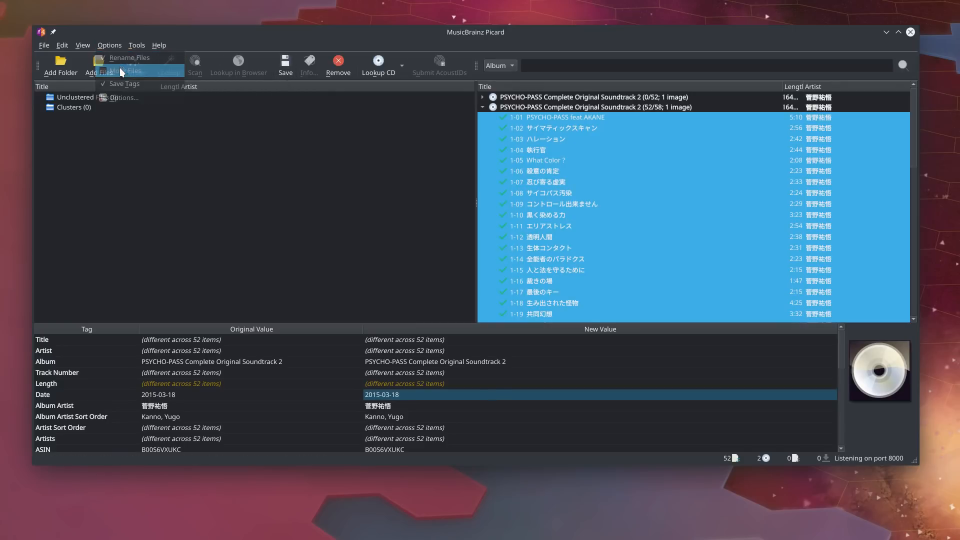
click(120, 47)
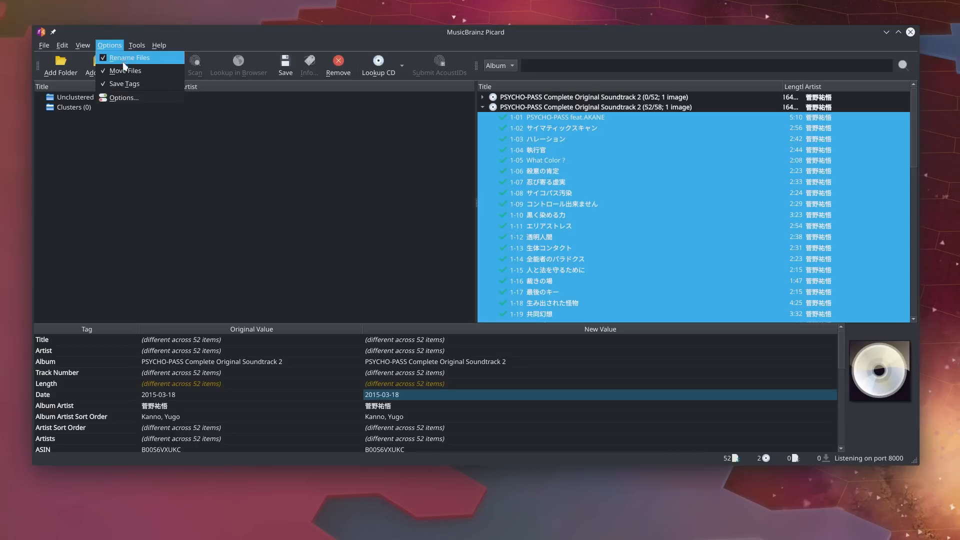
click(119, 46)
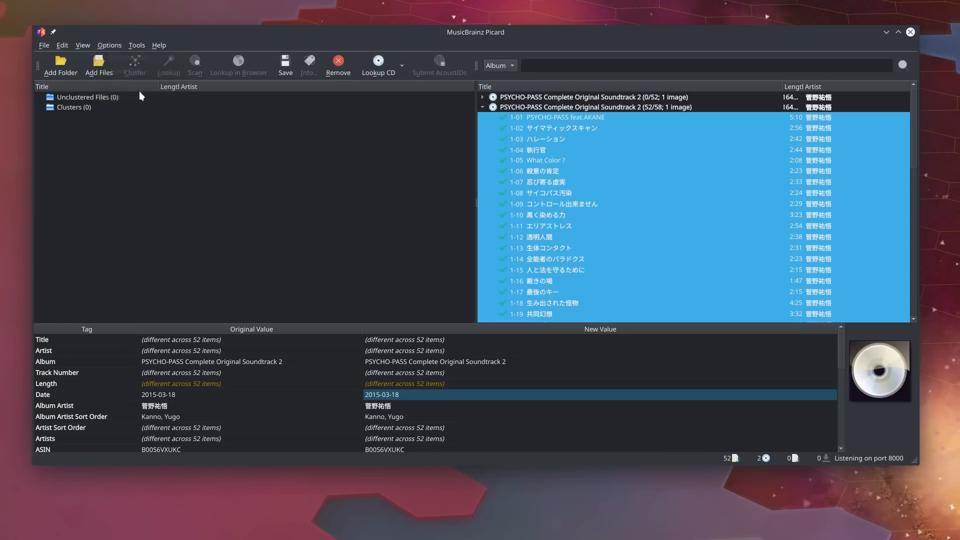
click(289, 72)
- Bring Dolphin back and check what remains in the disc 1, disc 2 and disc 3 folders inside Tutorial
drag(553, 537, 464, 86)
click(412, 123)
click(391, 257)
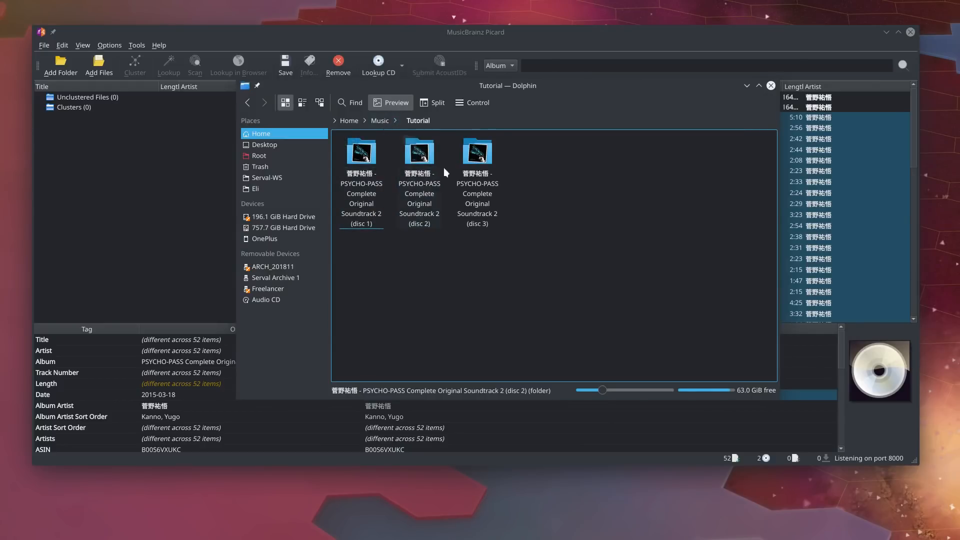
click(380, 193)
click(416, 123)
click(397, 227)
click(413, 123)
click(479, 191)
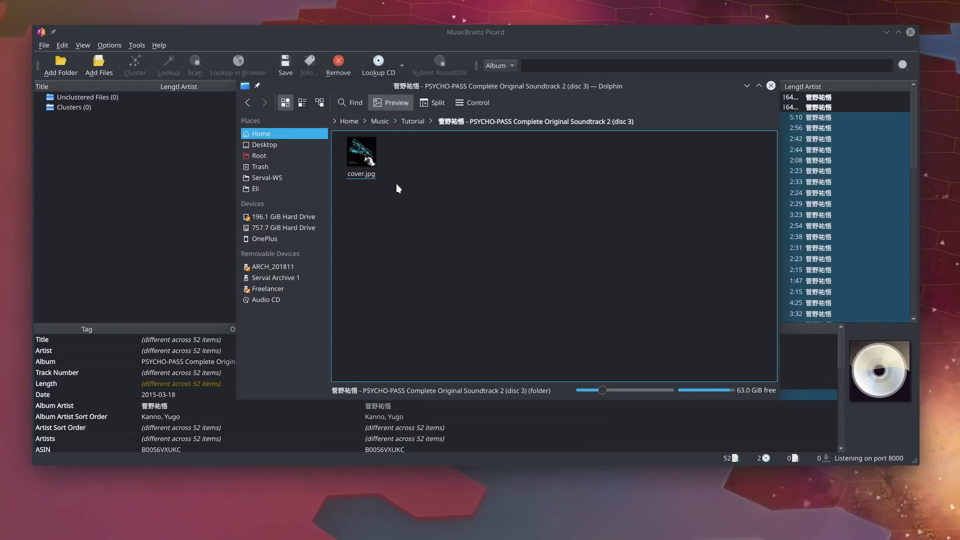
click(479, 191)
click(412, 122)
- Open the new album artist folder in Music and examine the renamed files in its PSYCHO-PASS Complete Original Soundtrack 2 folder
click(381, 121)
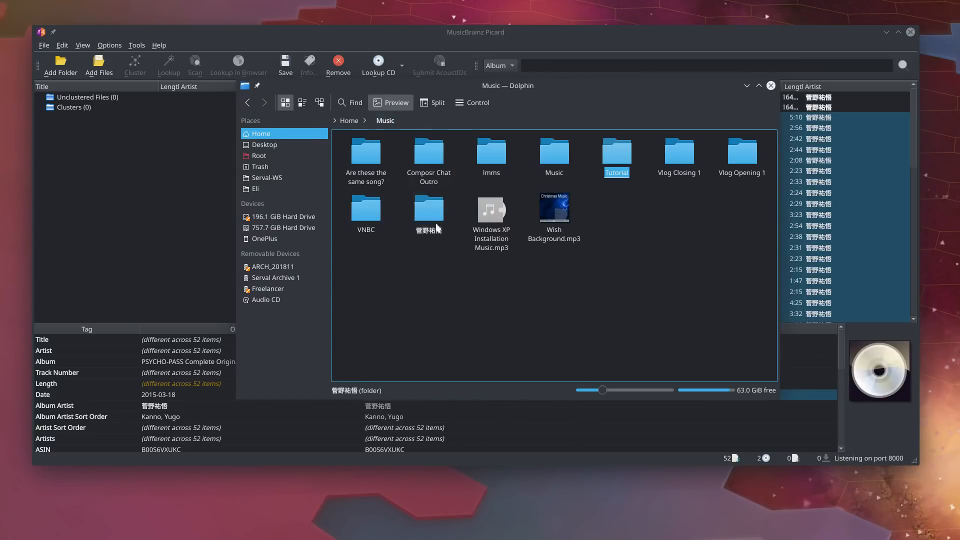
click(429, 220)
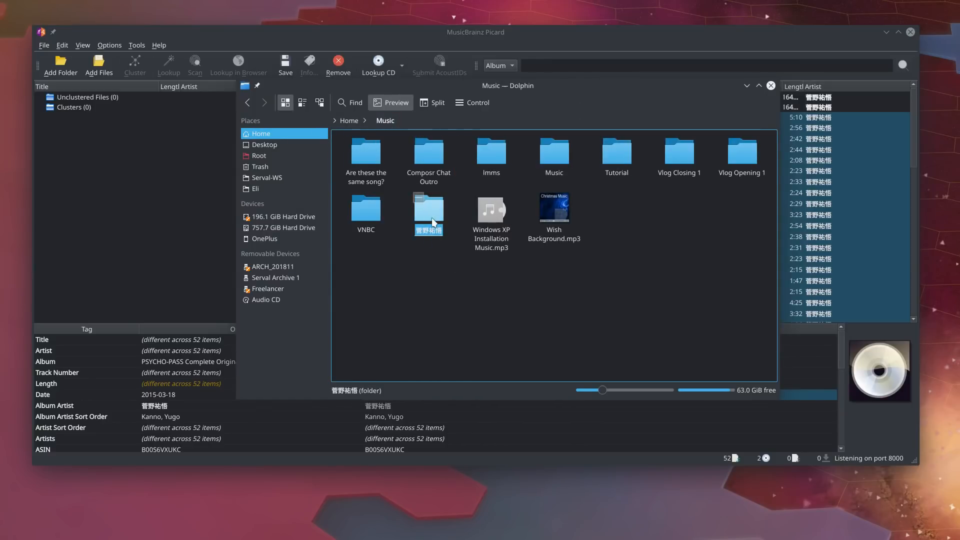
double_click(429, 220)
double_click(383, 196)
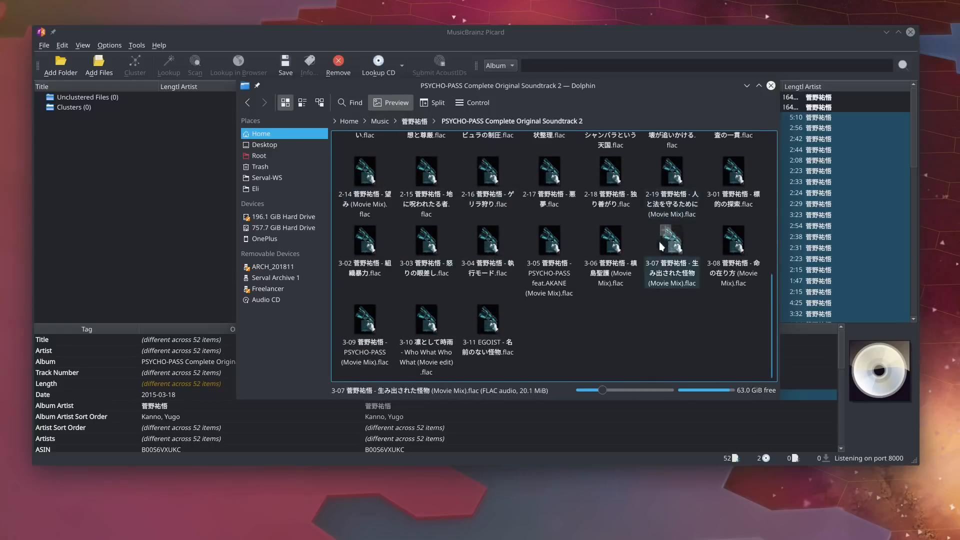
drag(474, 93, 481, 131)
click(422, 160)
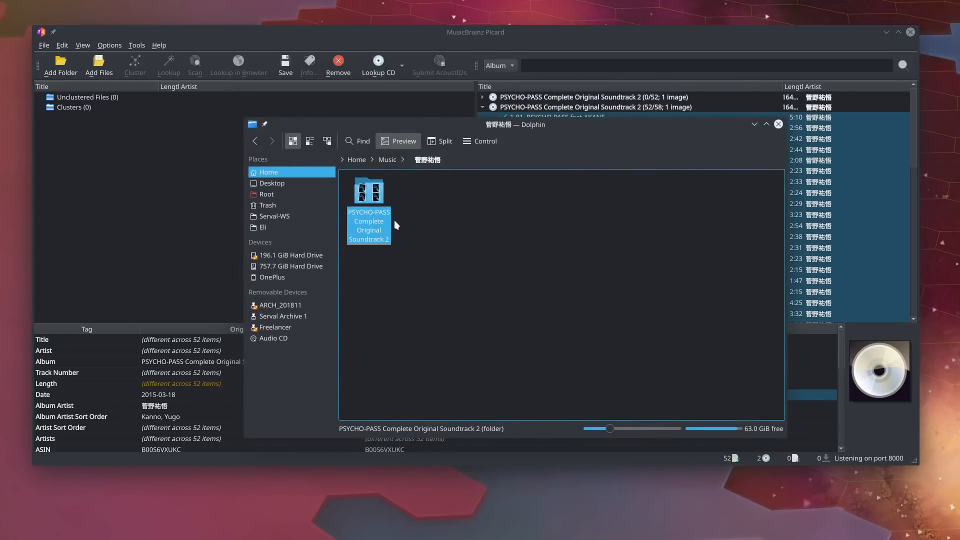
double_click(384, 223)
scroll(441, 224, down, 6)
scroll(442, 228, up, 10)
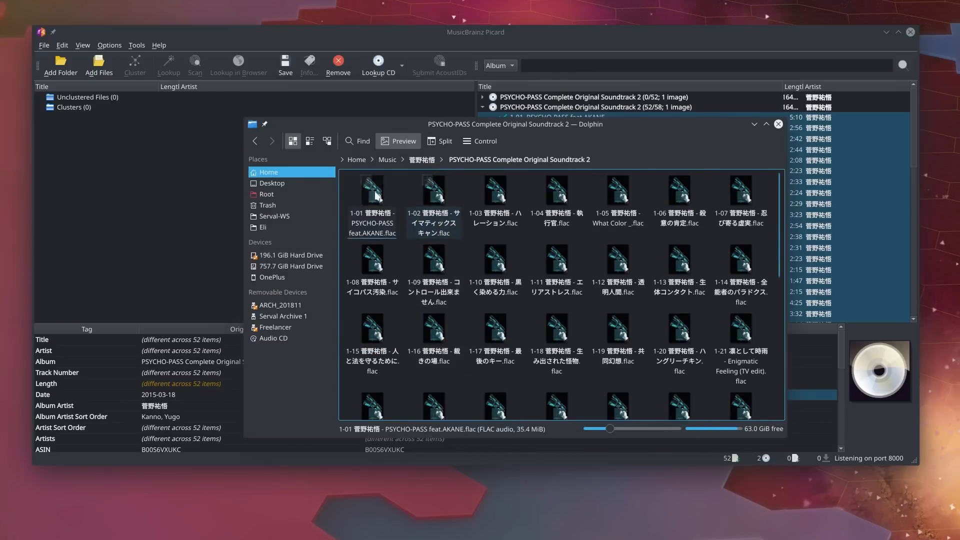
- Select all the album's files to review them together, then go back up to the artist folder
key(ctrl+a)
drag(345, 188, 770, 415)
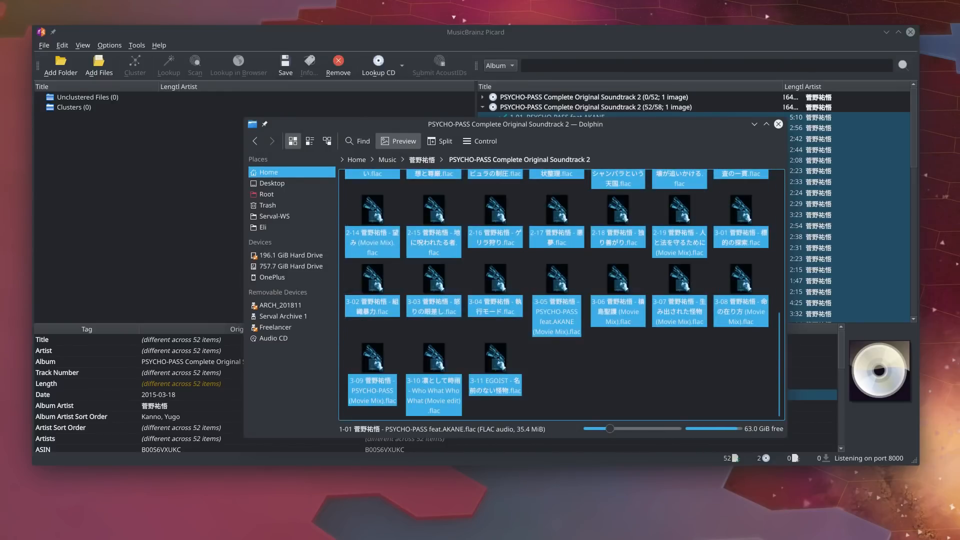
scroll(625, 330, up, 10)
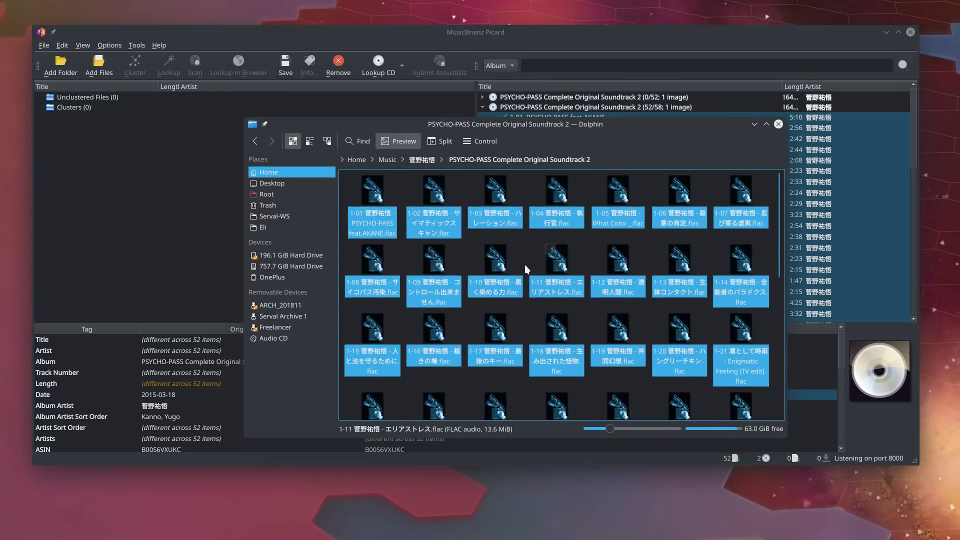
click(420, 161)
- Try to add the PSYCHO-PASS Complete Original Soundtrack 2 folder to Picard's unclustered files
drag(369, 190, 67, 171)
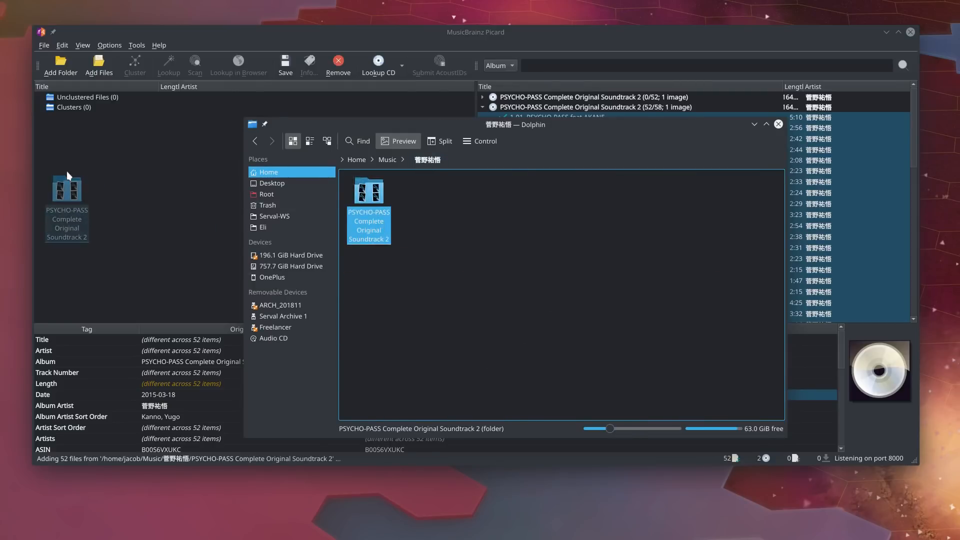
drag(368, 213, 109, 98)
click(172, 218)
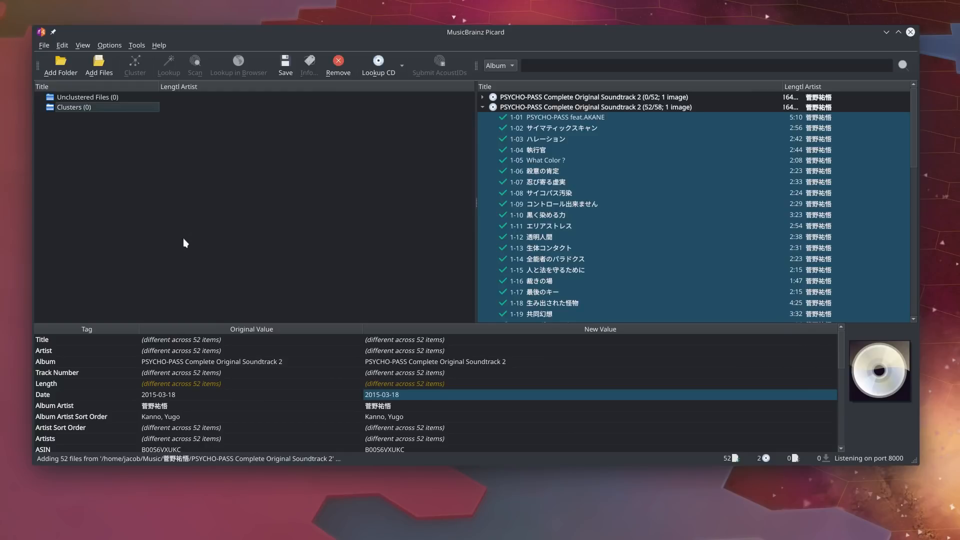
scroll(619, 177, down, 5)
scroll(618, 177, up, 5)
- Return to Dolphin, reopen the PSYCHO-PASS Complete Original Soundtrack 2 folder and review its renamed tracks
key(alt+Tab)
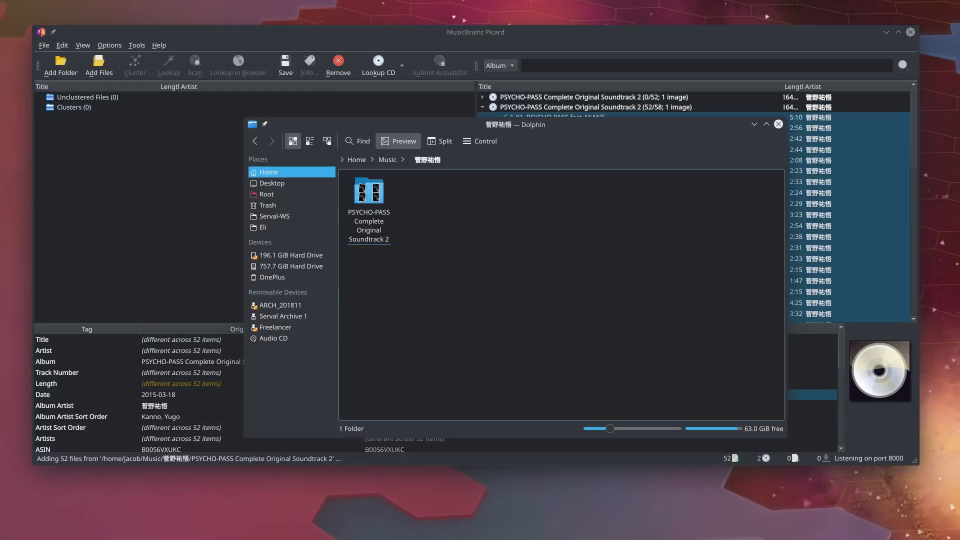
double_click(376, 230)
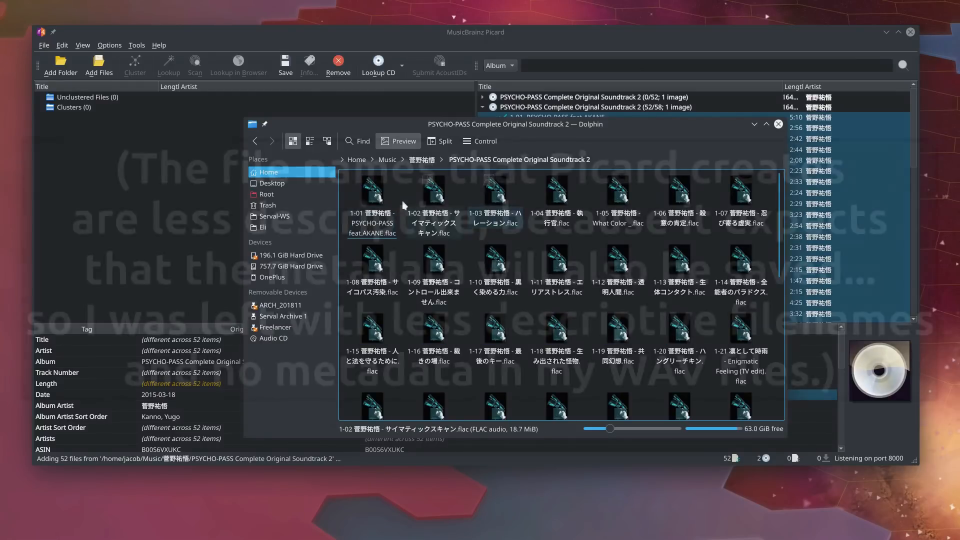
drag(347, 193, 772, 386)
click(765, 379)
scroll(755, 370, up, 7)
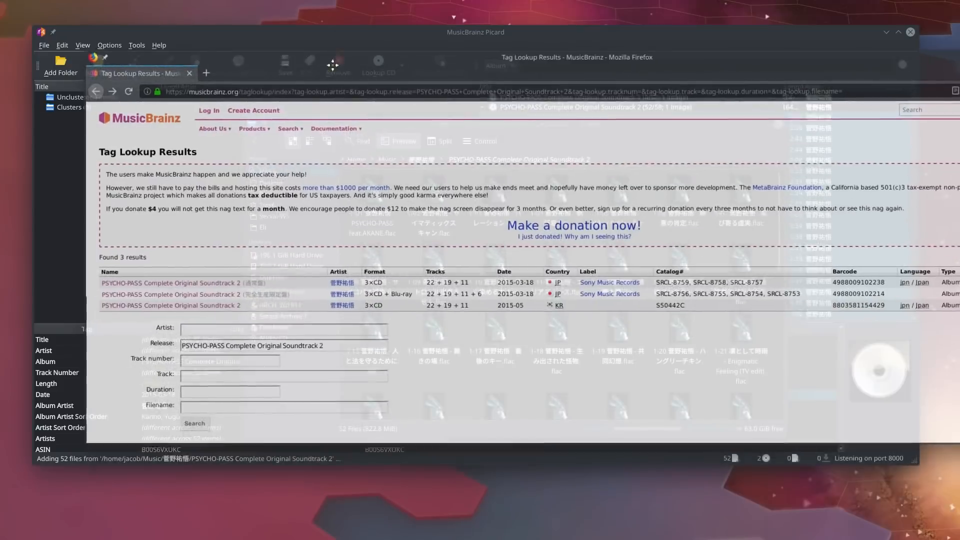
- Switch to Firefox and close the MusicBrainz tag lookup results page
drag(333, 65, 285, 89)
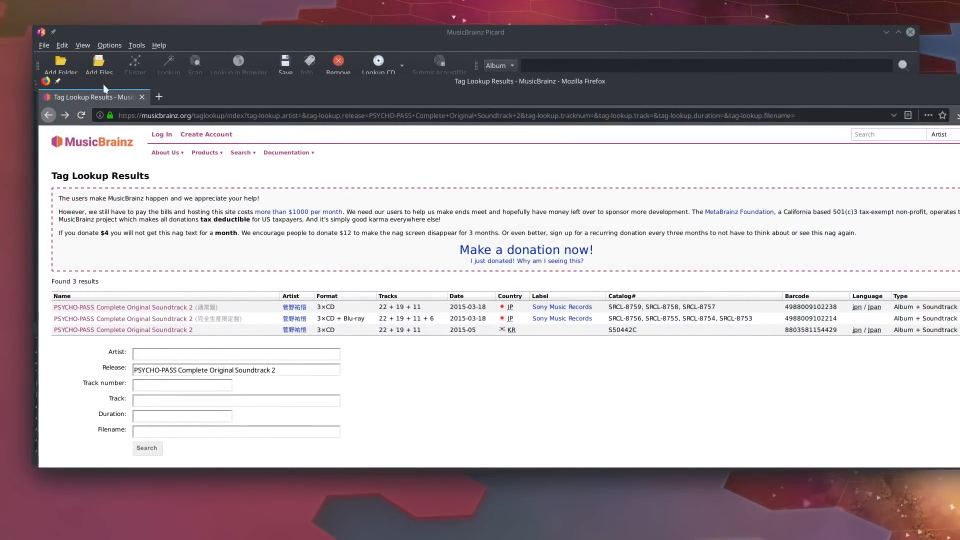
drag(49, 75, 127, 100)
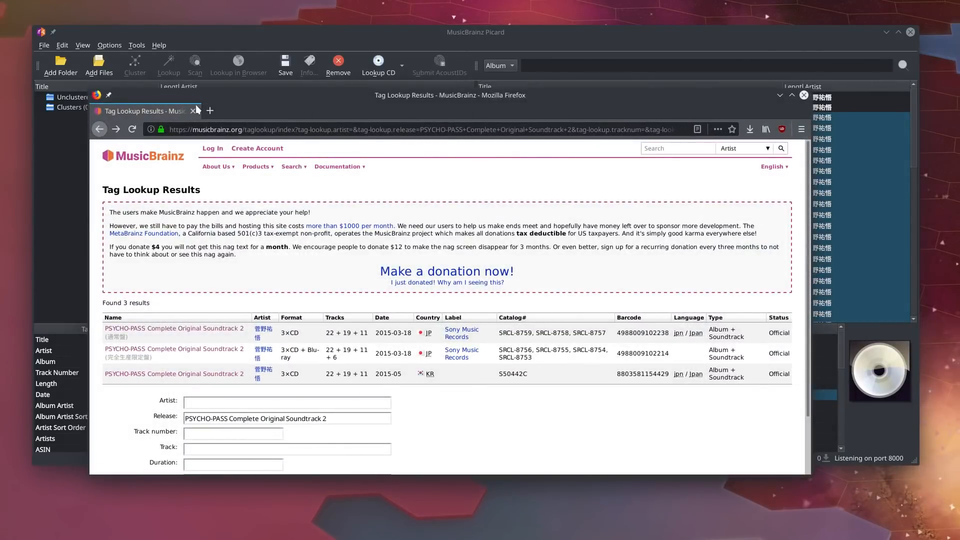
click(193, 111)
- Look over the last renamed tracks in Dolphin, then go up through the artist folder to Music
scroll(542, 310, down, 5)
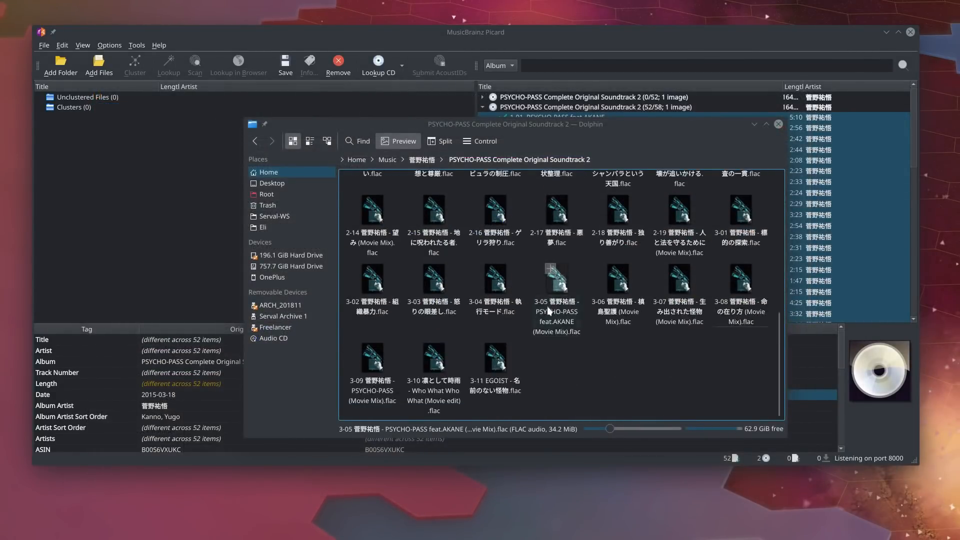
click(429, 160)
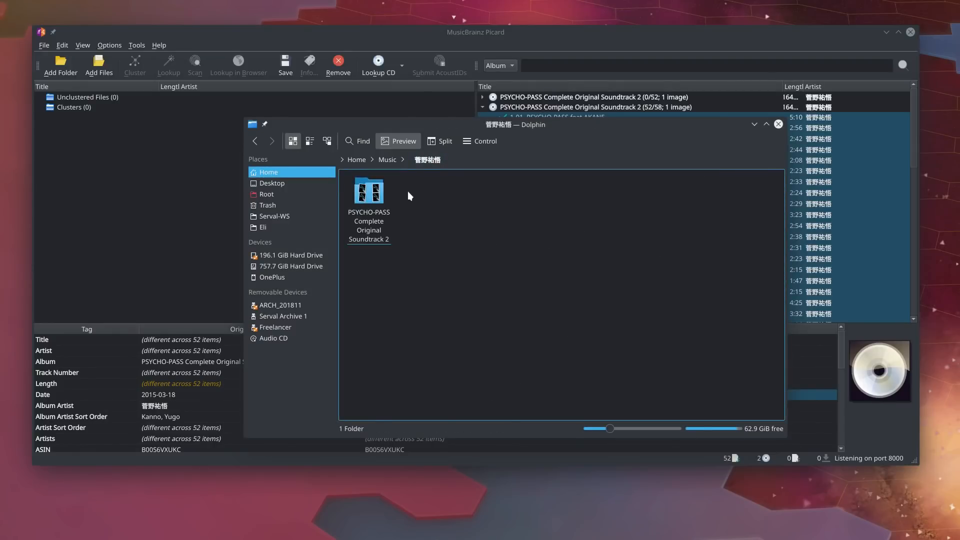
drag(451, 126, 454, 126)
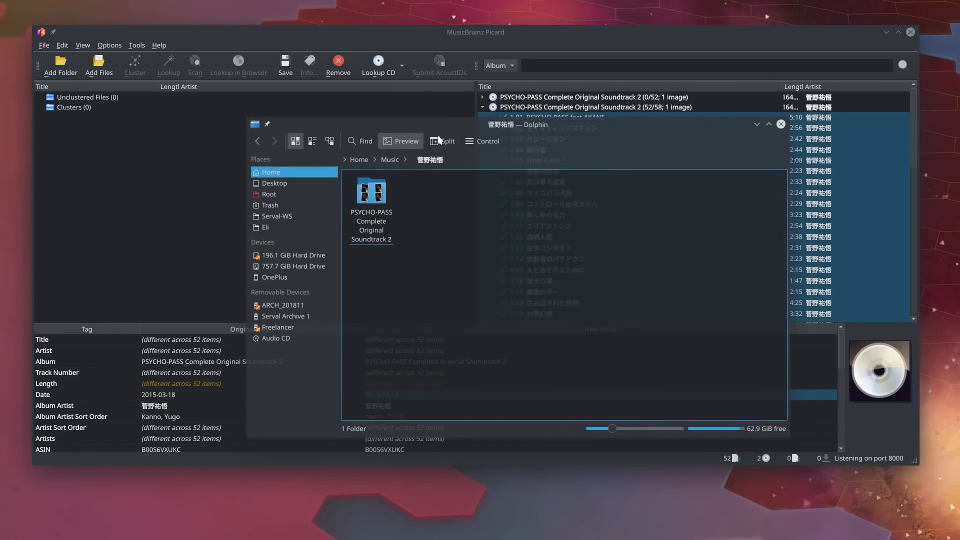
click(395, 158)
mouse_move(422, 123)
mouse_down()
mouse_move(422, 539)
mouse_move(407, 115)
mouse_up()
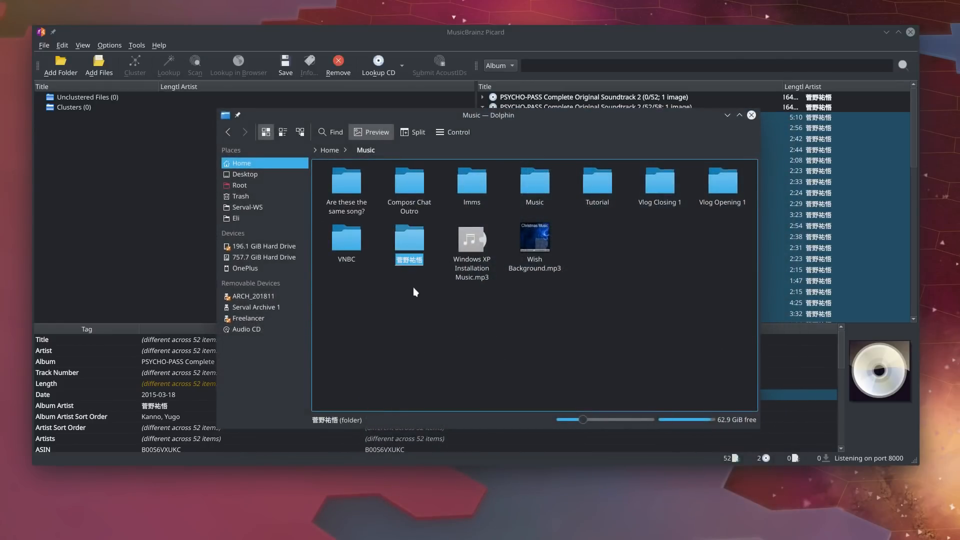
- Open the album artist's folder and review the tracks in its PSYCHO-PASS Complete Original Soundtrack 2 folder once more
click(409, 236)
click(340, 222)
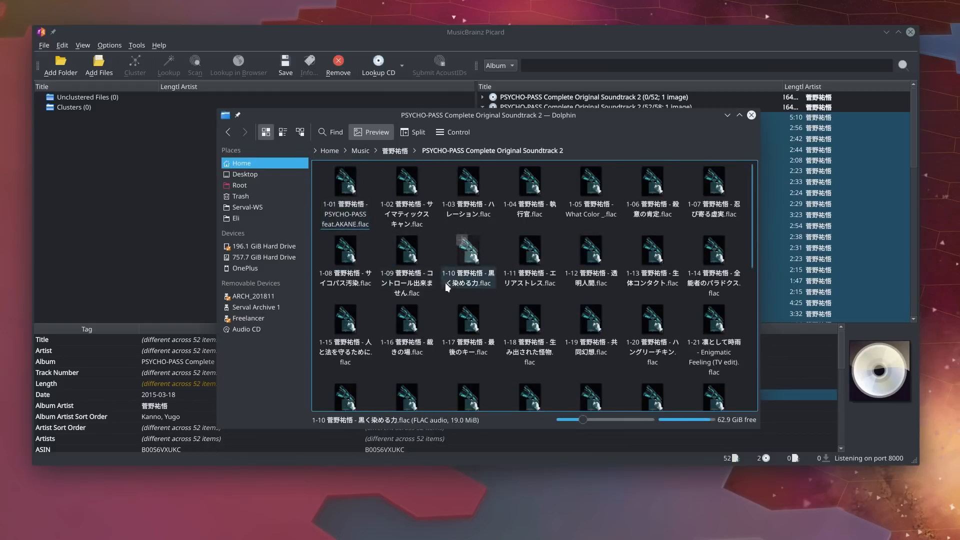
scroll(443, 250, down, 10)
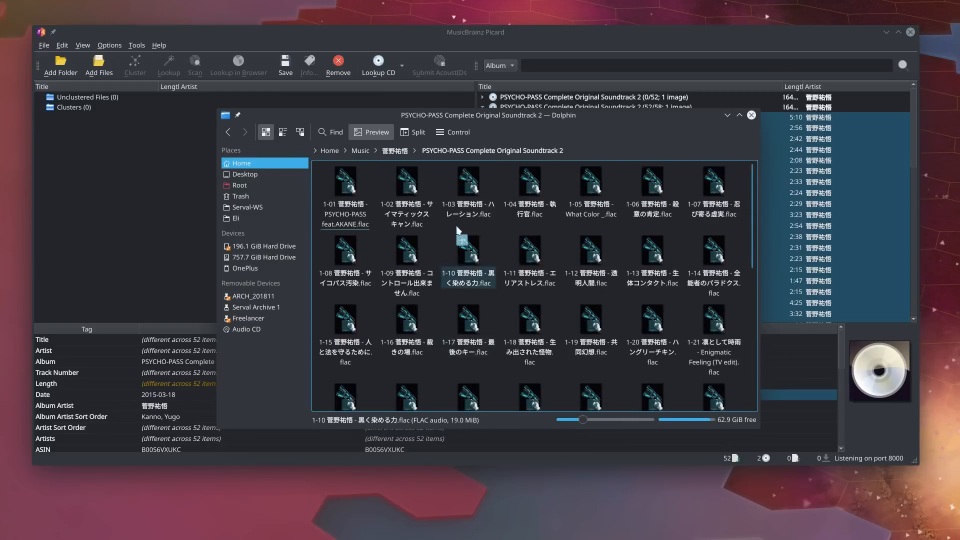
- Move the new album artist folder from Music into the nested Music library folder
click(395, 150)
click(361, 151)
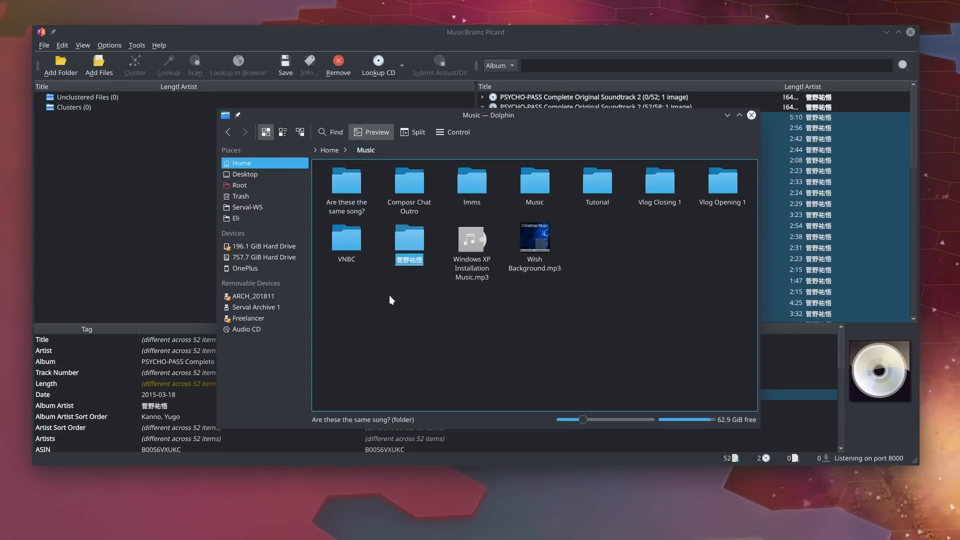
right_click(412, 249)
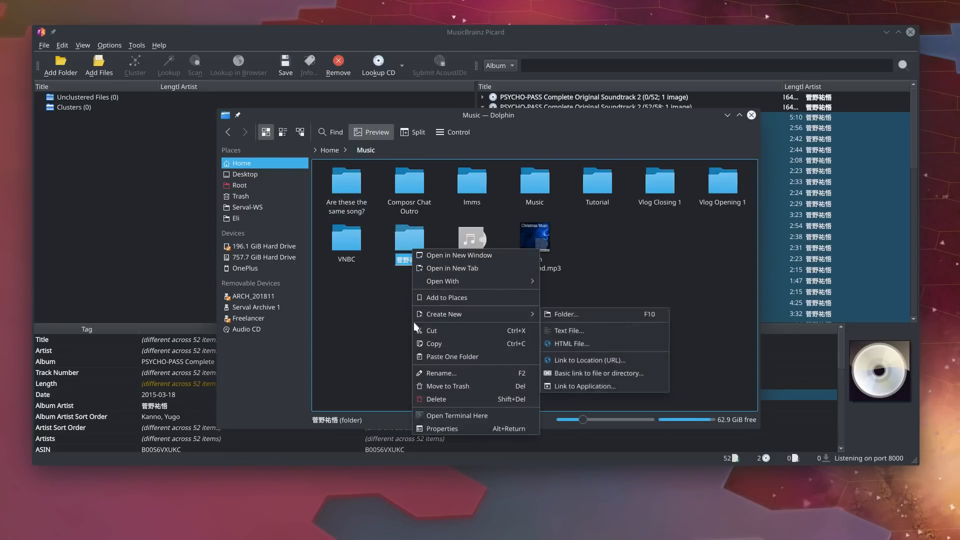
click(423, 334)
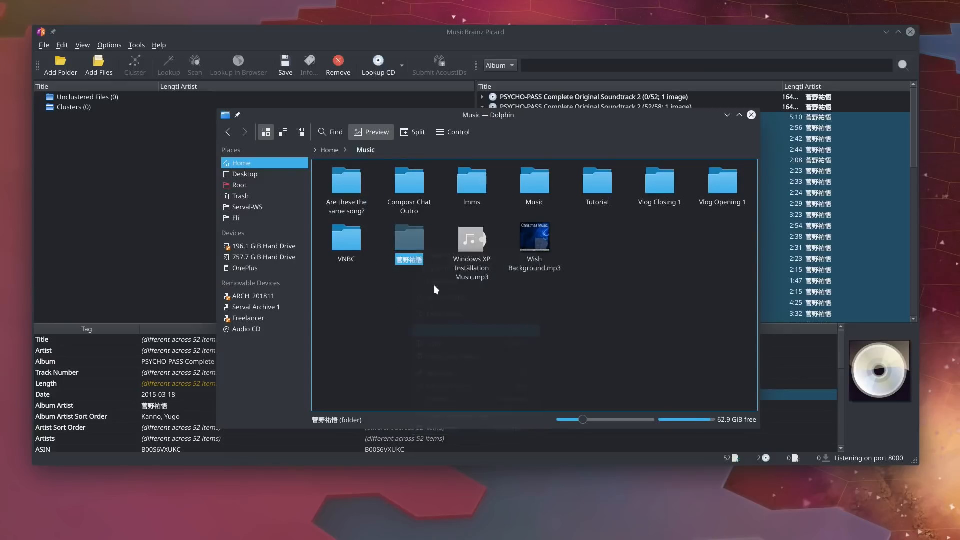
click(533, 183)
right_click(564, 225)
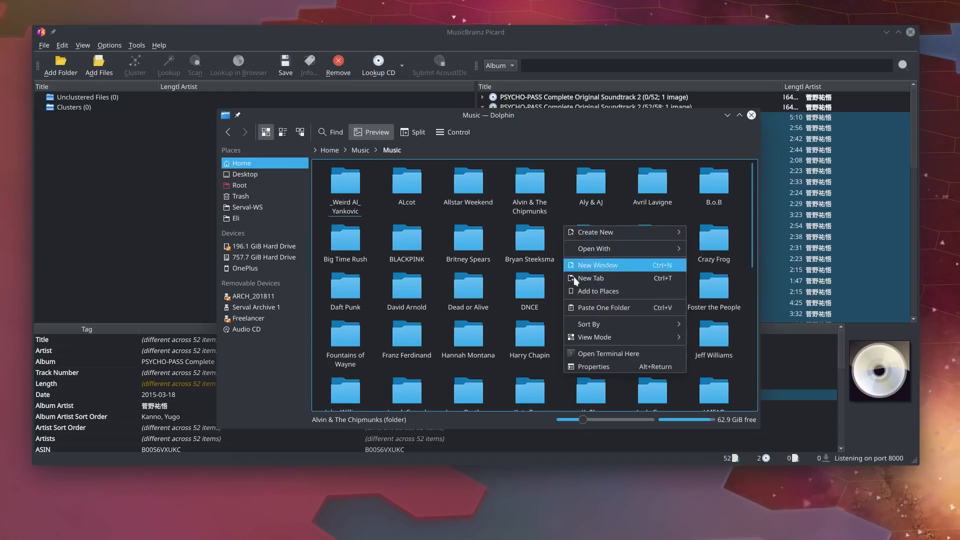
click(585, 308)
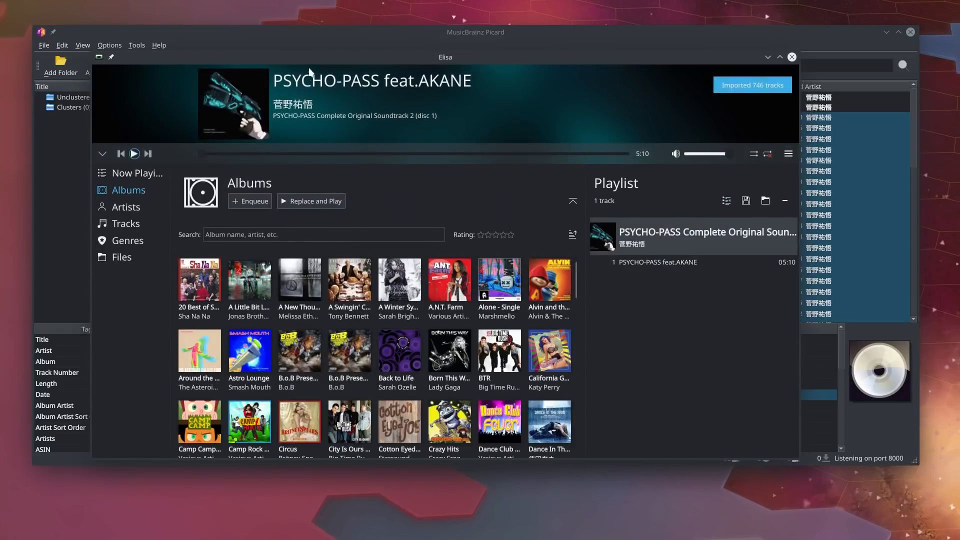
- Switch to Elisa, search the albums for "psycho", inspect the PSYCHO-PASS Complete Original Soundtrack 2 track list, and return to the albums
drag(311, 59, 300, 42)
click(330, 217)
text(psy)
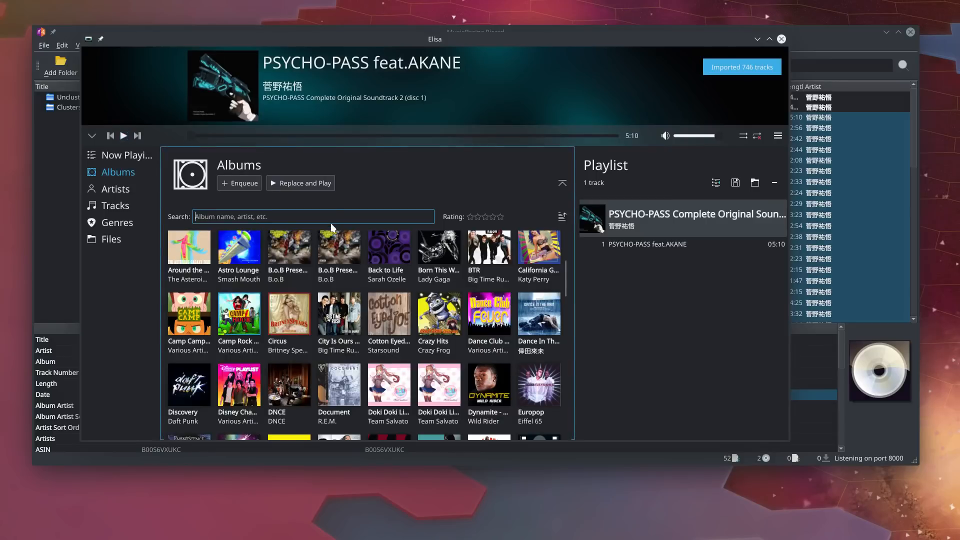
text(cho)
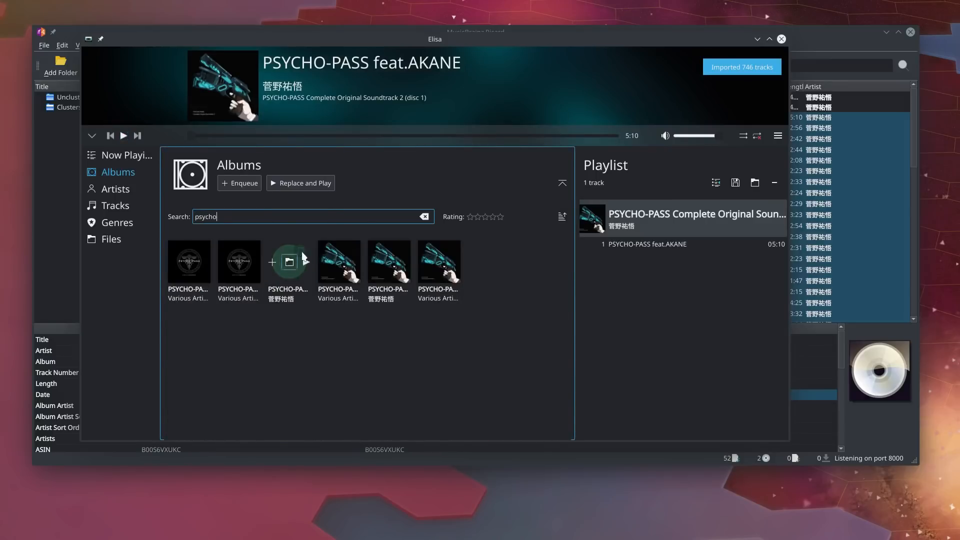
click(289, 262)
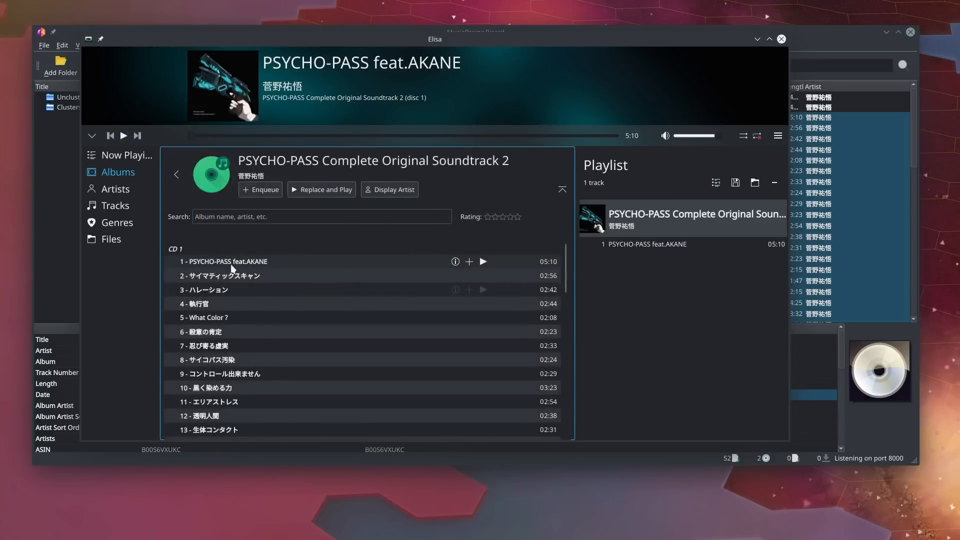
click(176, 175)
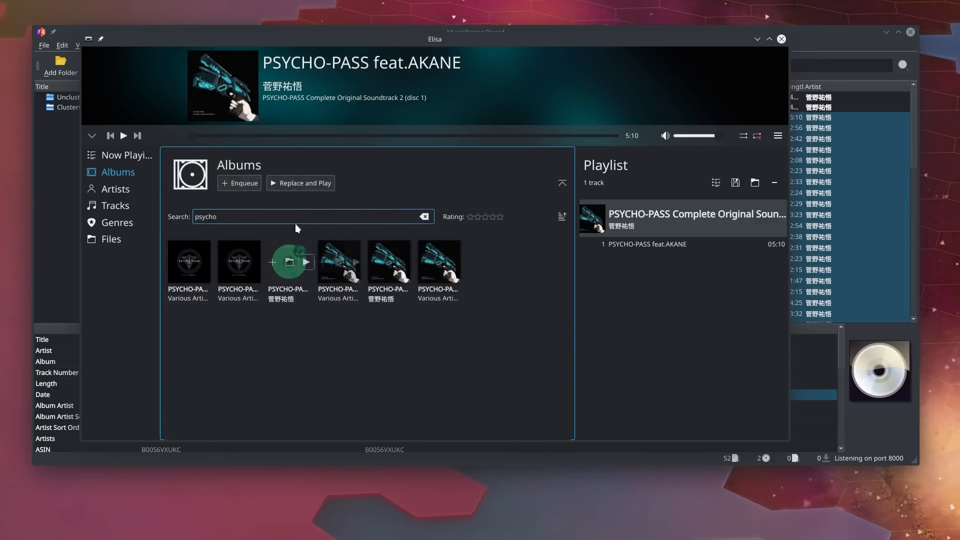
- Return to Dolphin and open the PSYCHO-PASS Complete Original Soundtrack 2 folder inside the moved artist folder
drag(341, 46, 320, 539)
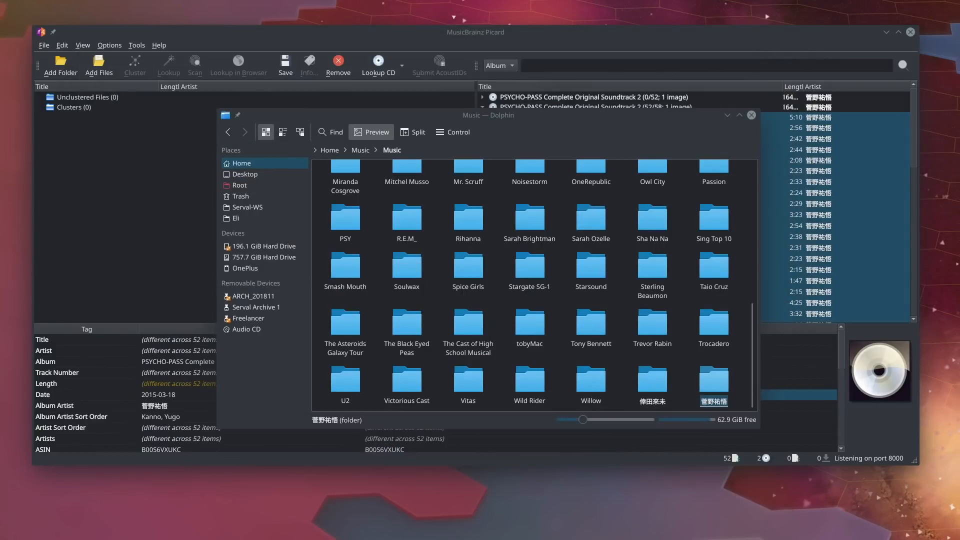
click(721, 399)
click(345, 197)
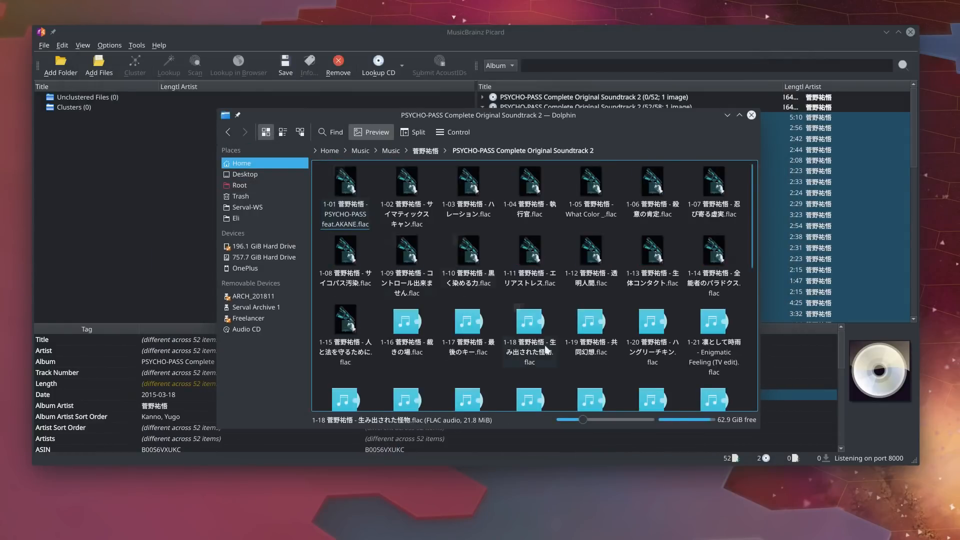
- Open a terminal in the album folder and extract track 1-01's embedded artwork to cover.jpg with ffmpeg
key(F4)
text(ffmpeg)
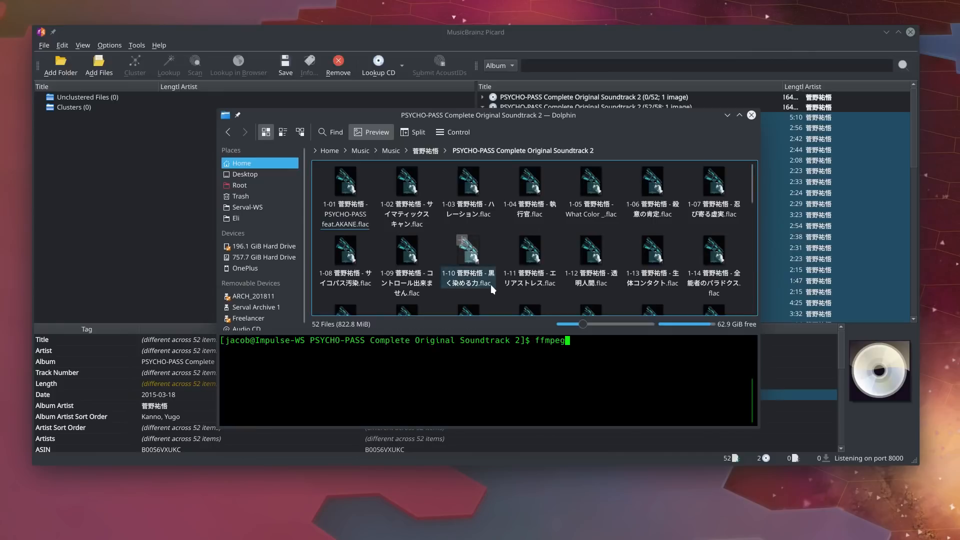
text( -i 1-0)
key(BackSpace)
key(BackSpace)
text(-01)
key(Tab)
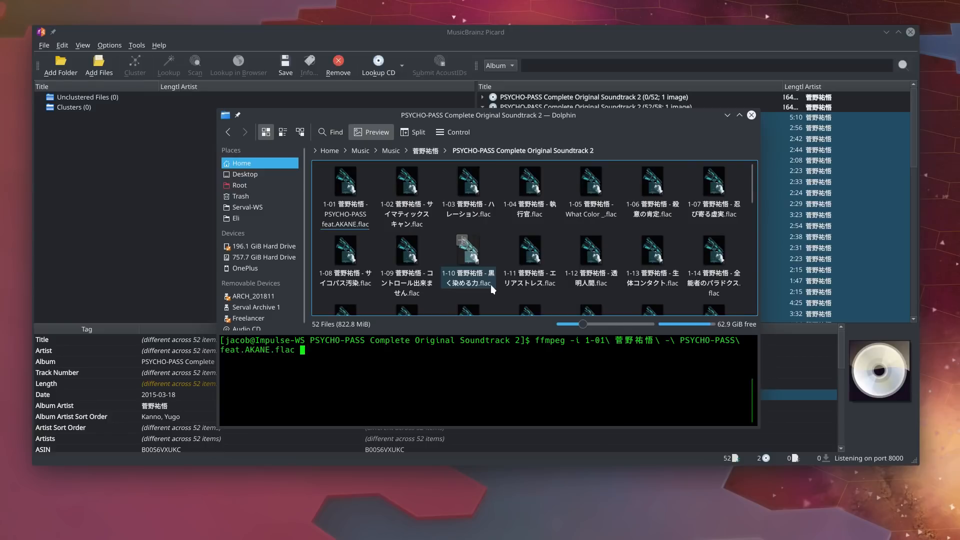
text(cover.jpg)
key(Return)
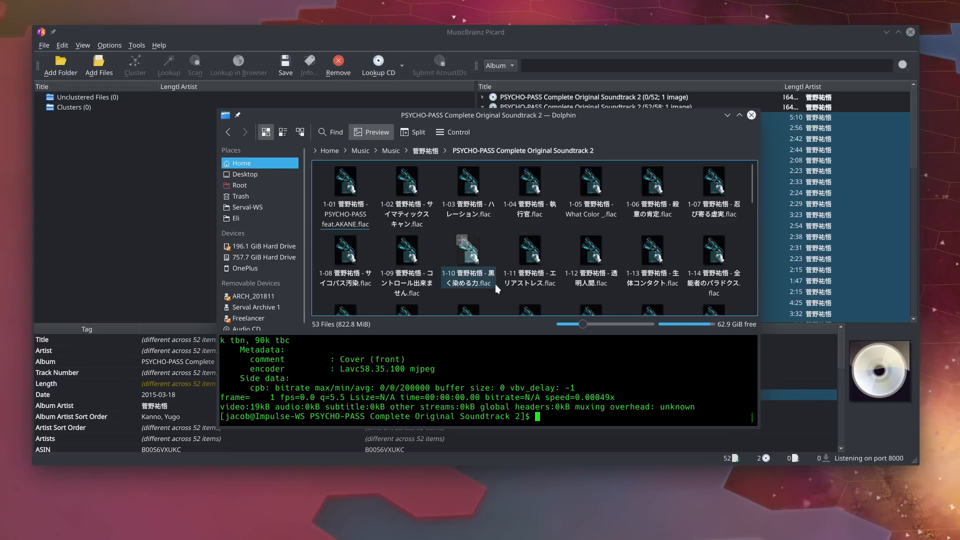
- Open the extracted cover.jpg in the image viewer to check it, then close the viewer
scroll(495, 284, down, 10)
click(530, 260)
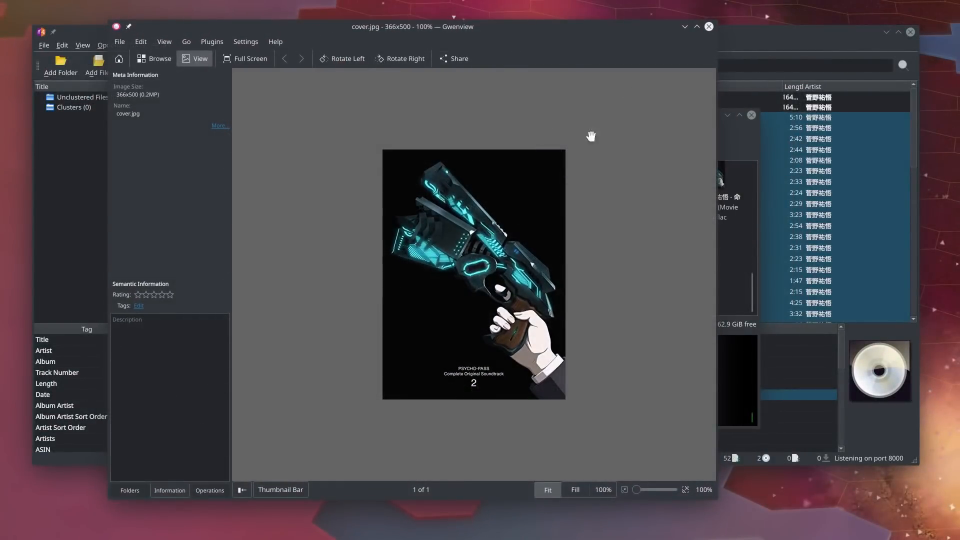
click(709, 26)
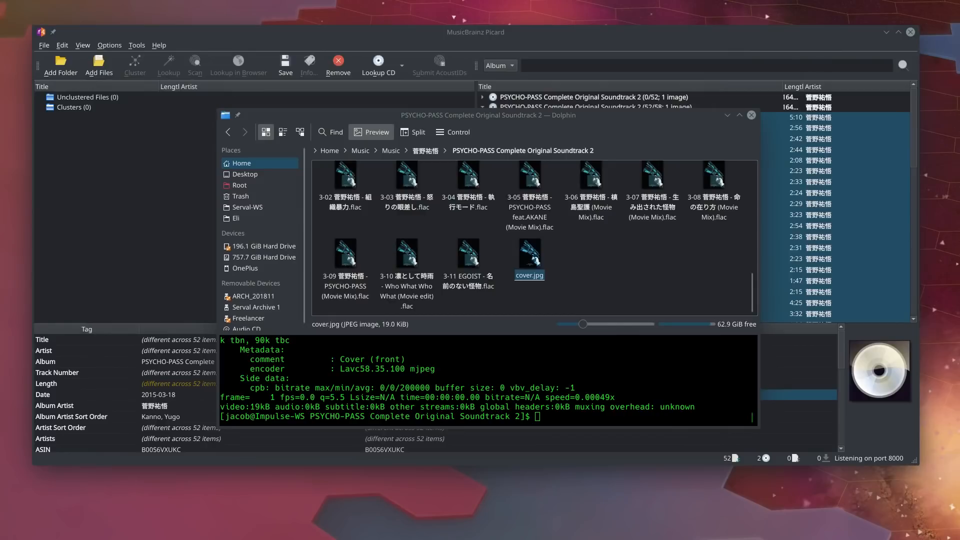
- Switch to Konsole in the .cache directory, clear the screen, and delete Elisa's cache with rm -R ./elisa/
drag(150, 539, 466, 90)
text(clear)
key(Return)
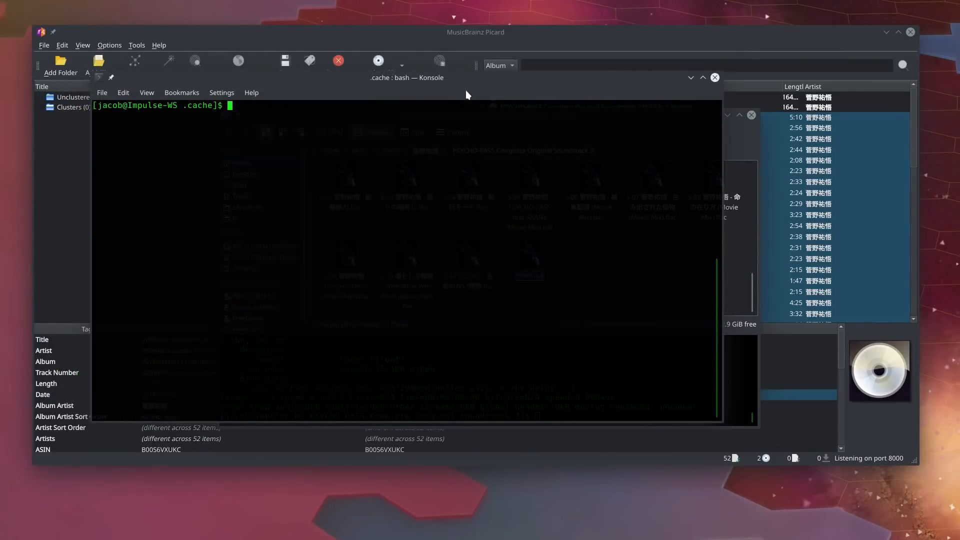
text(rm -R ./eli)
key(BackSpace)
key(BackSpace)
key(BackSpace)
text(elisa/)
key(Return)
- Change to the home directory's .local folder, delete Elisa's data with rm -r ./share/elisa/, and exit the terminal
text(cd)
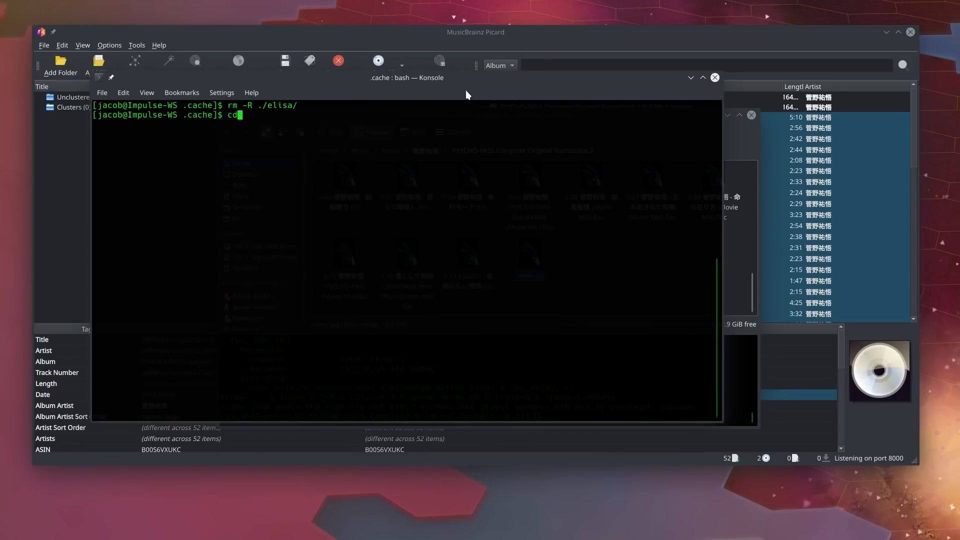
text( ..)
key(Return)
text(cd .local/)
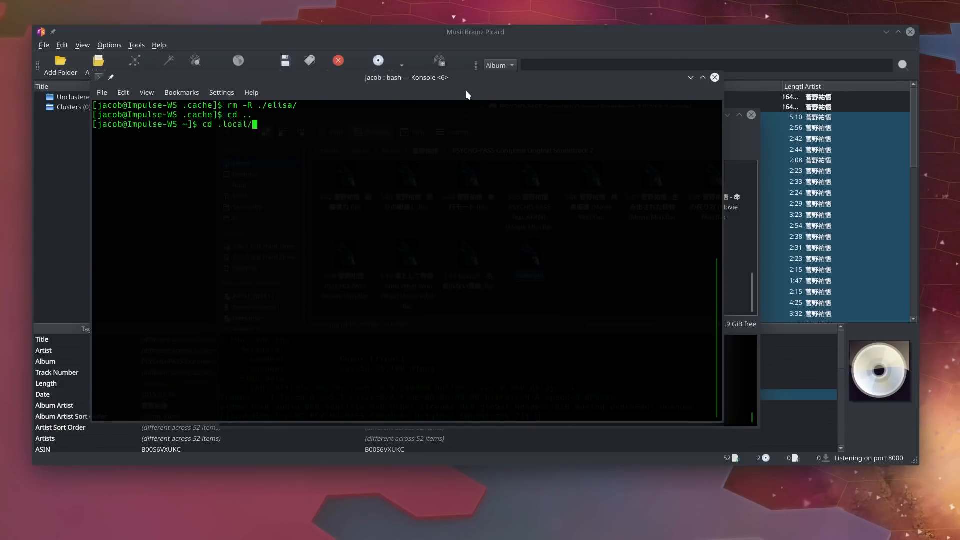
key(Return)
text(rm -r ./share)
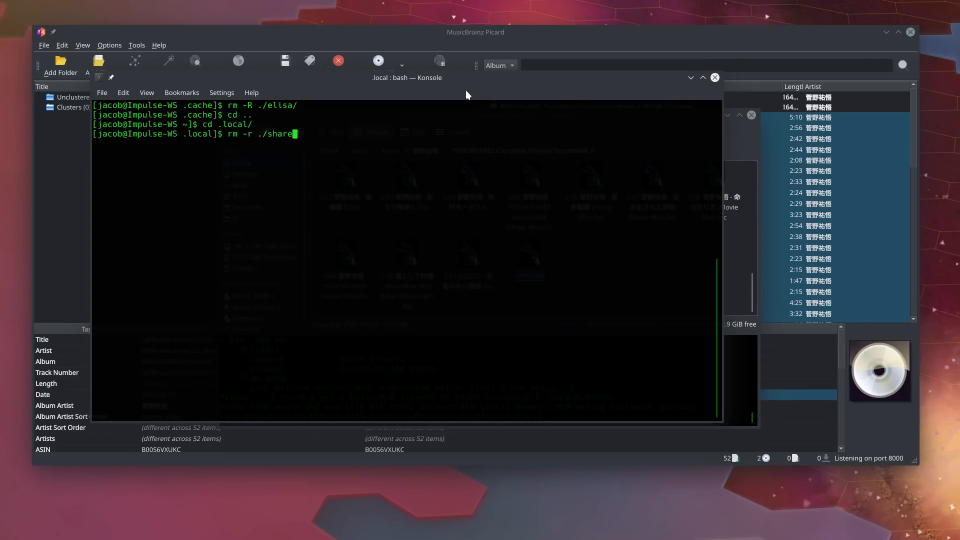
text(/e)
key(Tab)
key(Return)
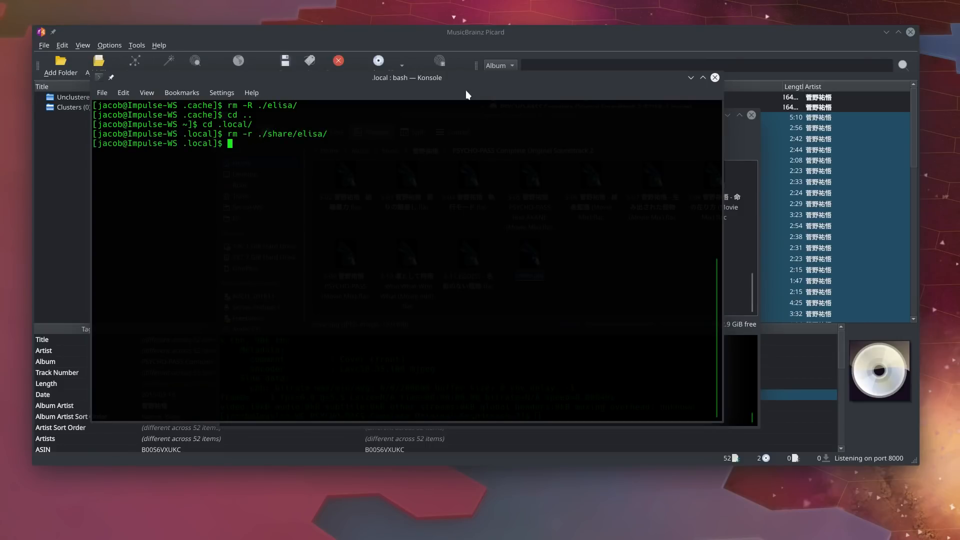
text(exit)
key(Return)
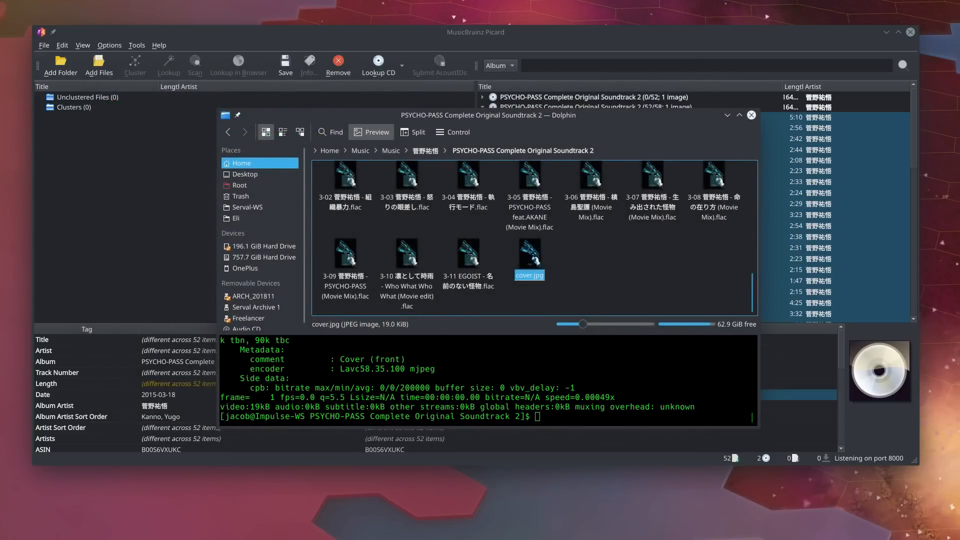
- Reopen Elisa, search the albums for "psy", and examine the full track list of PSYCHO-PASS Complete Original Soundtrack 2
key(super)
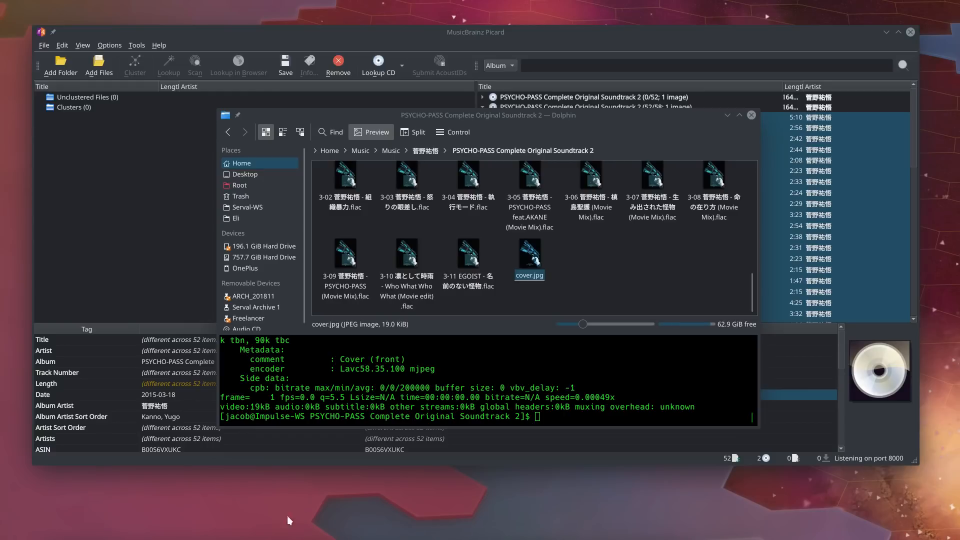
drag(360, 537, 382, 38)
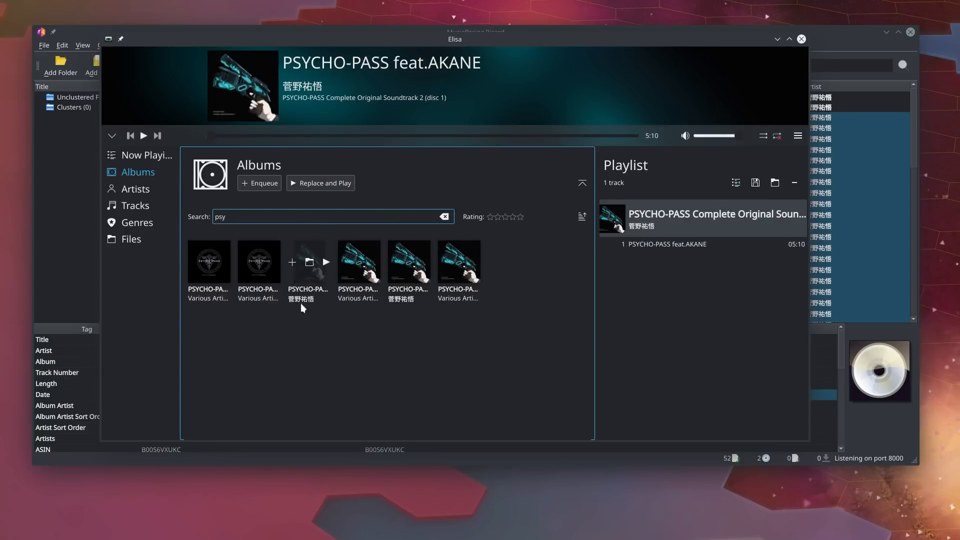
mouse_move(310, 262)
click(310, 262)
scroll(324, 287, down, 10)
scroll(326, 292, down, 5)
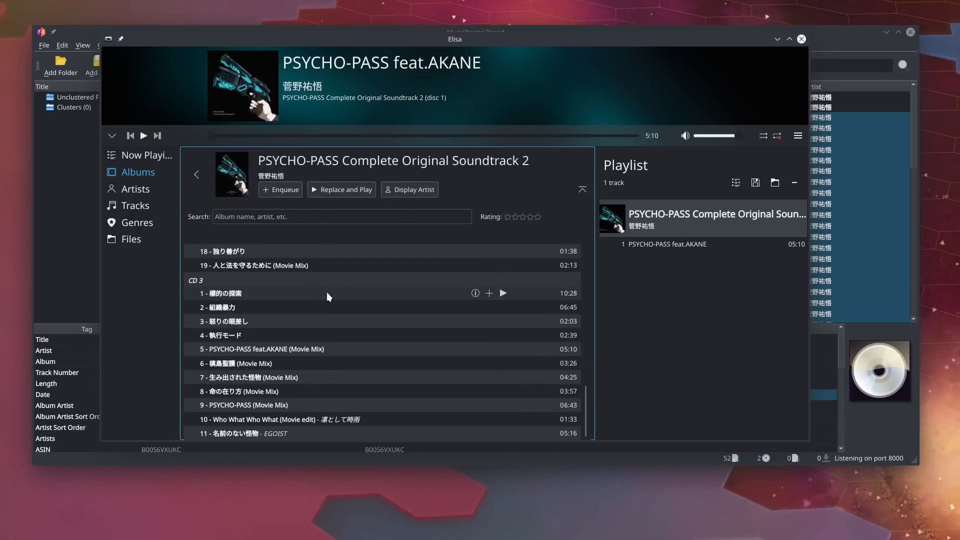
scroll(325, 290, up, 10)
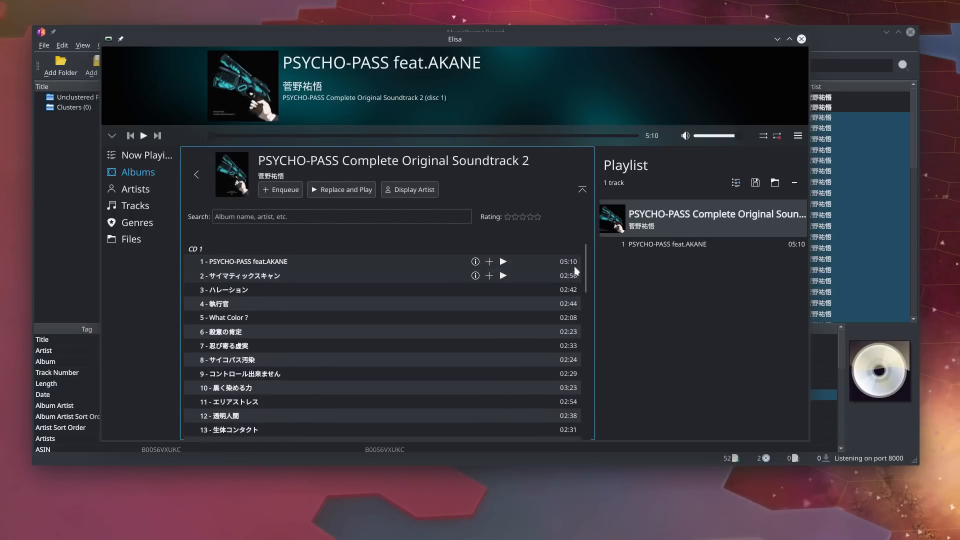
drag(583, 279, 590, 219)
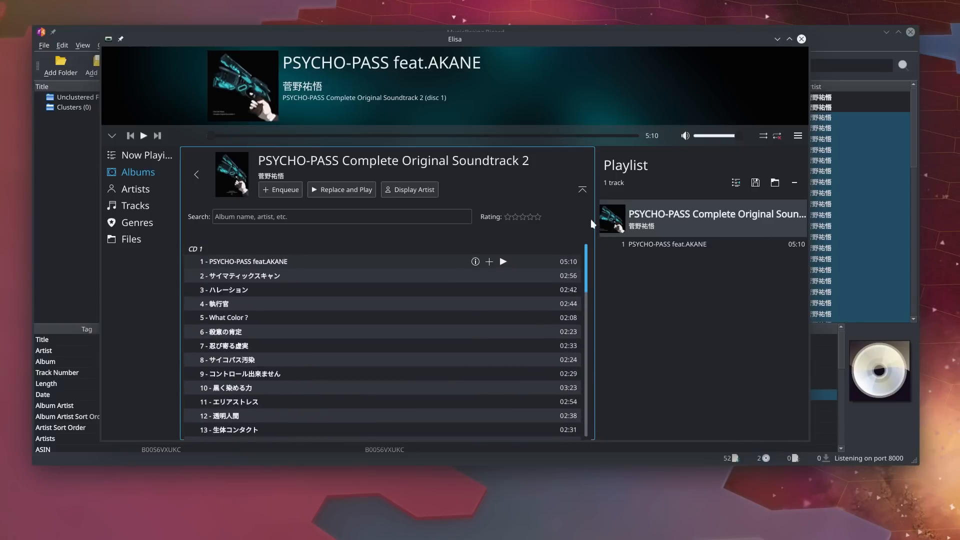
- Return to the album results and reopen the narrow-cover PSYCHO-PASS Complete Original Soundtrack 2 entry to examine its disc grouping
click(196, 174)
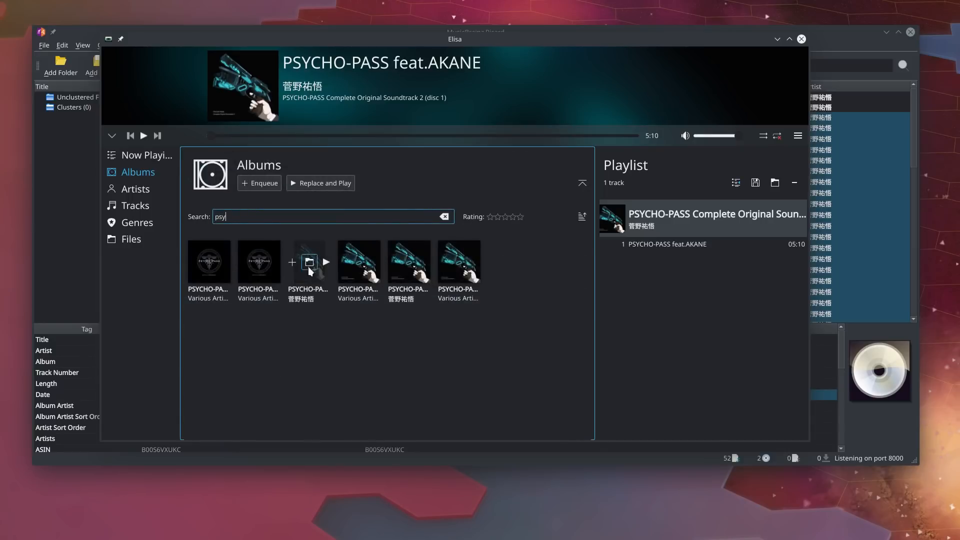
click(310, 269)
scroll(380, 293, down, 10)
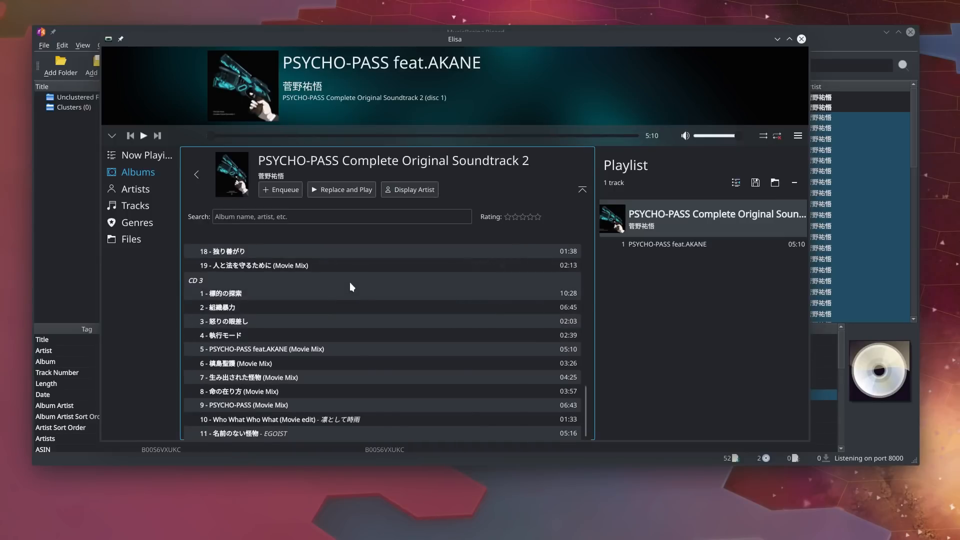
scroll(350, 282, up, 10)
scroll(359, 282, up, 5)
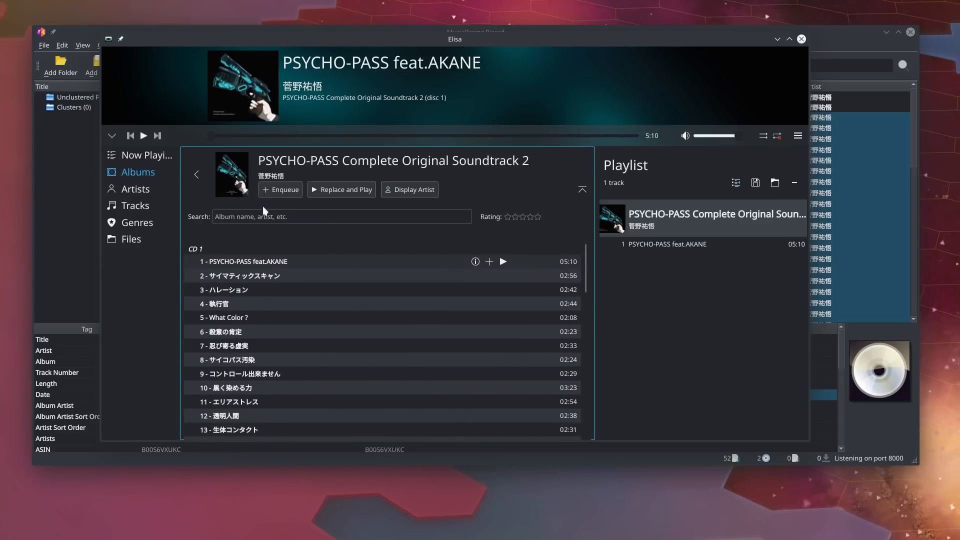
click(197, 175)
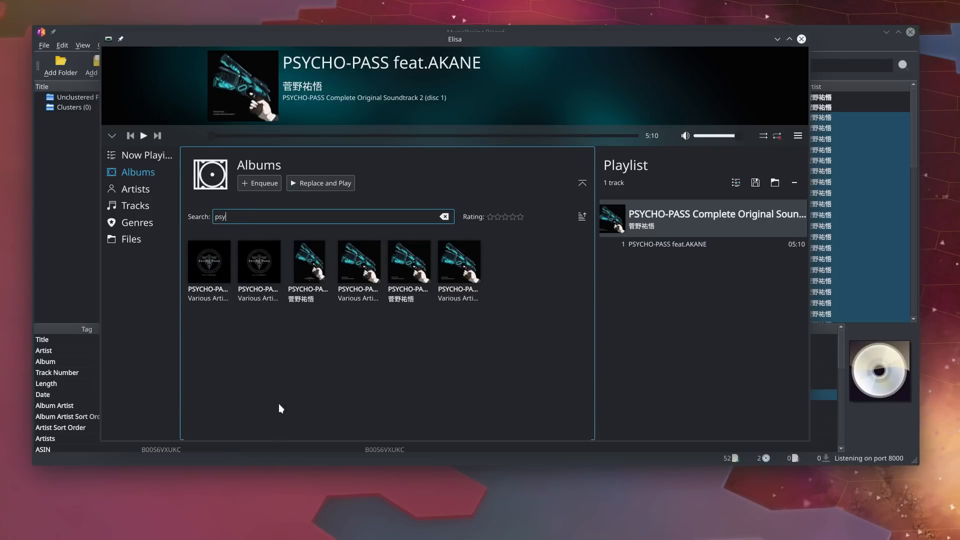
click(308, 265)
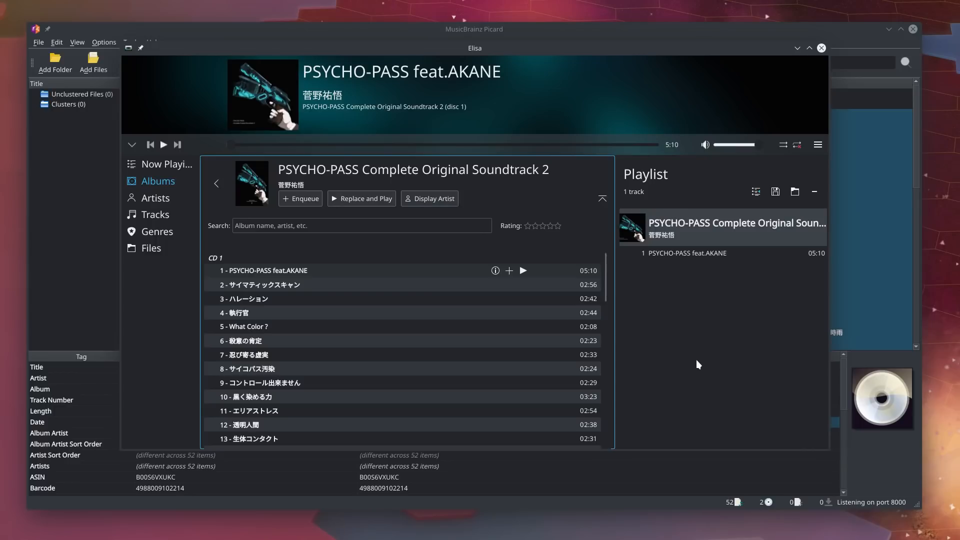
scroll(512, 334, down, 2)
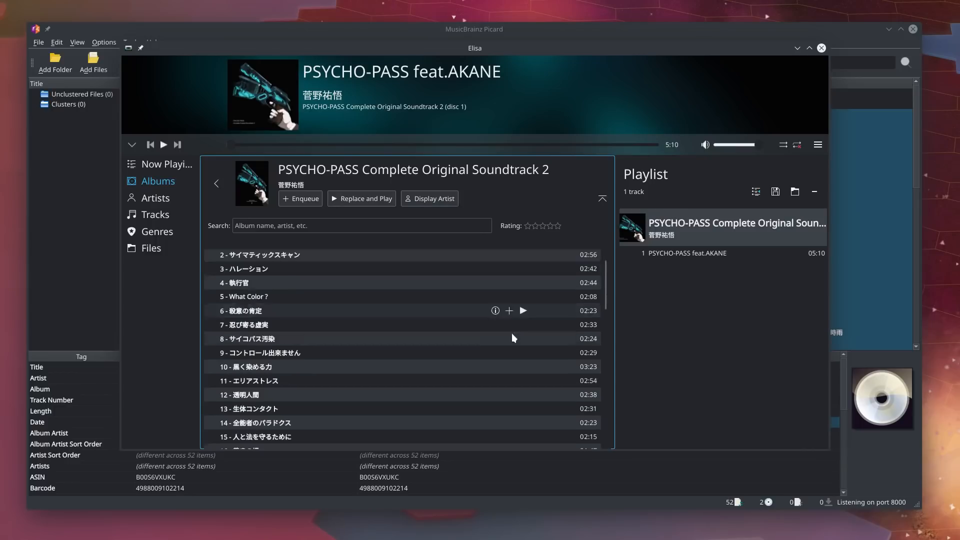
scroll(511, 332, up, 2)
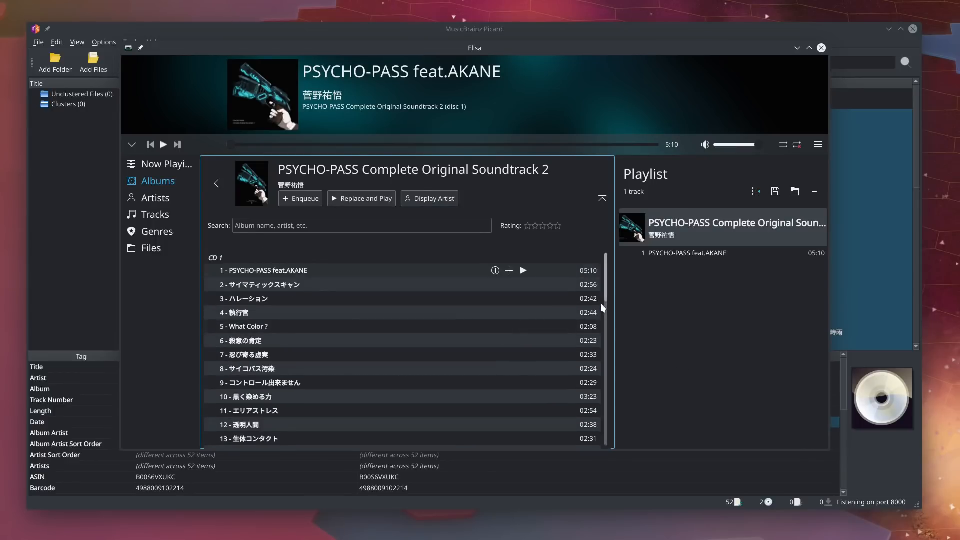
- Switch to MusicBrainz Picard, select track 1-01 PSYCHO-PASS feat.AKANE, and inspect its Disc Number tag's original and new values
click(61, 403)
scroll(191, 424, down, 5)
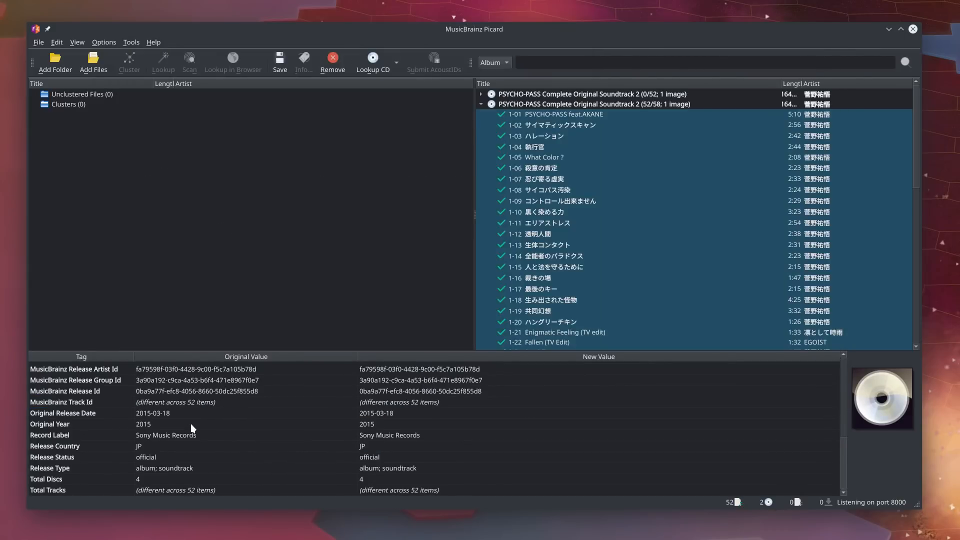
click(591, 115)
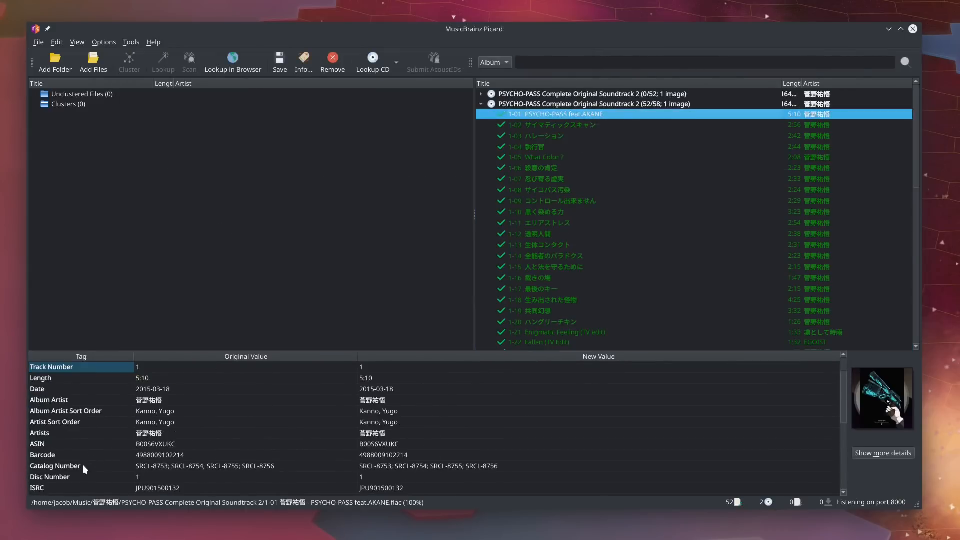
click(89, 478)
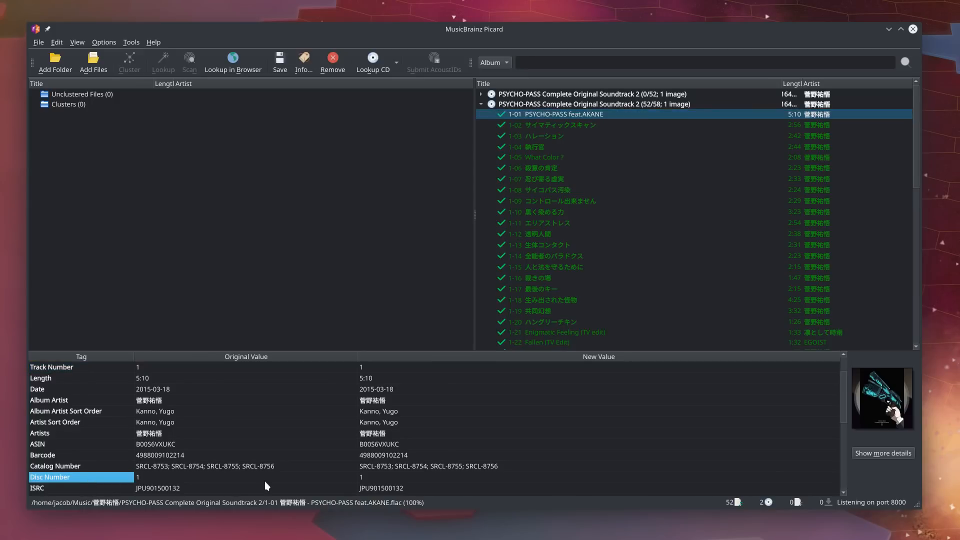
key(Right)
key(Right)
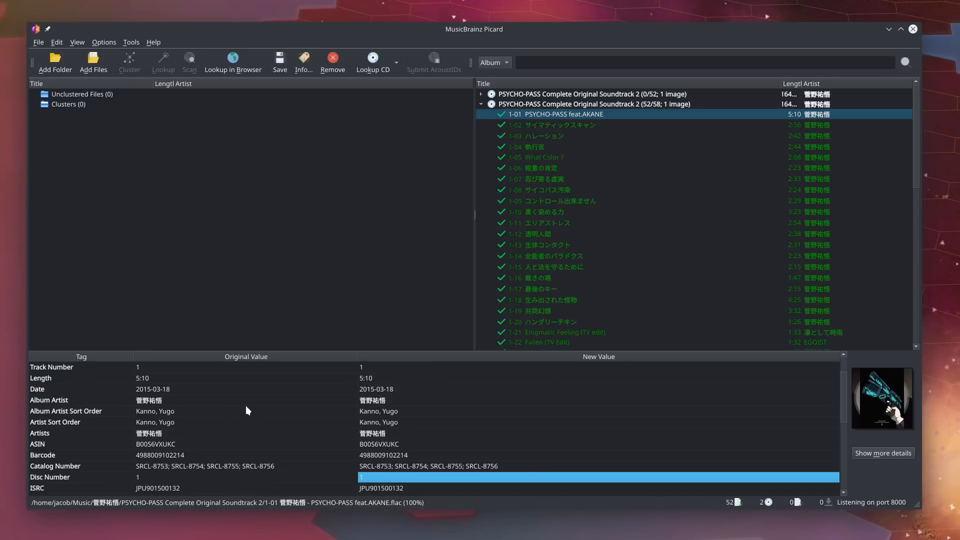
scroll(101, 445, down, 1)
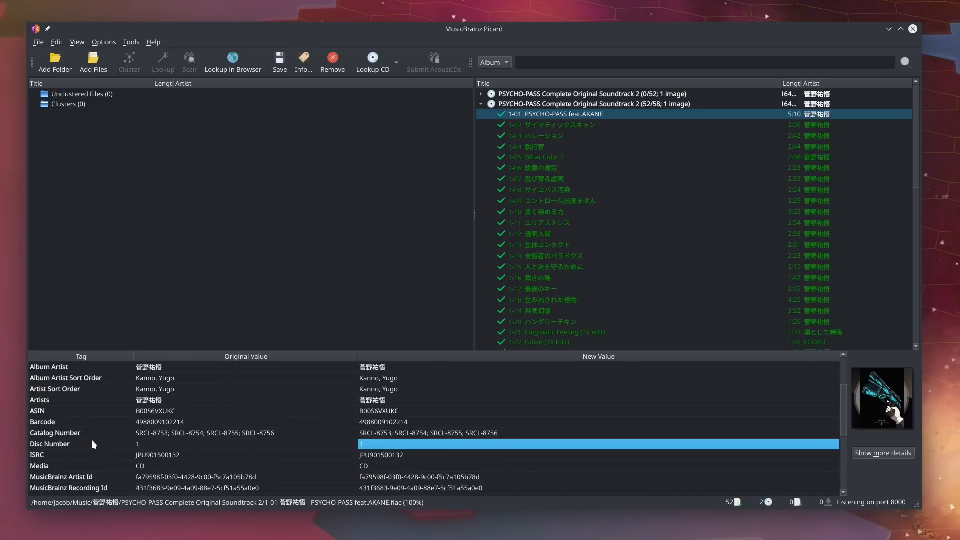
click(66, 447)
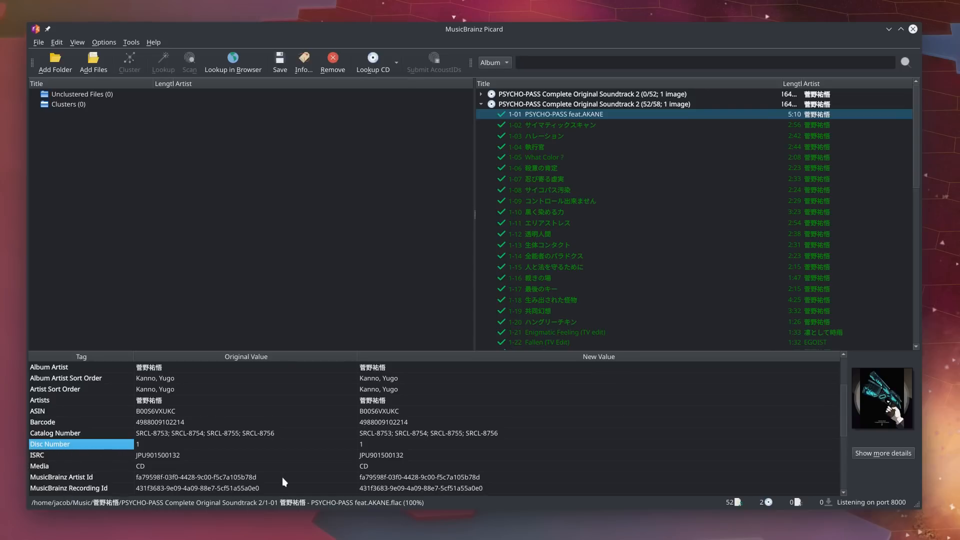
click(161, 445)
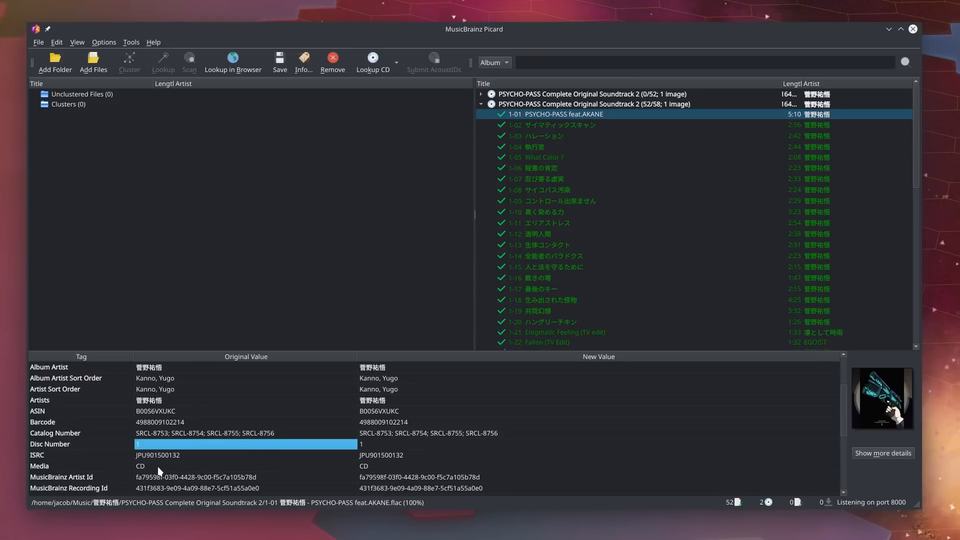
click(33, 448)
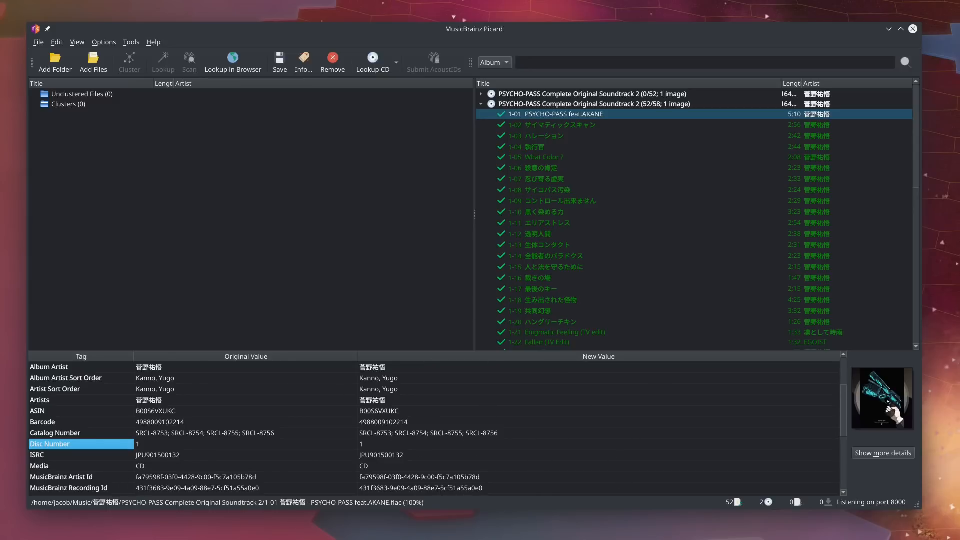
- Switch back to Elisa, examine the CD 1 and CD 2 track lists, and view the details of CD 2 track 2116.7
key(alt+Tab)
drag(299, 56, 279, 73)
scroll(278, 295, down, 4)
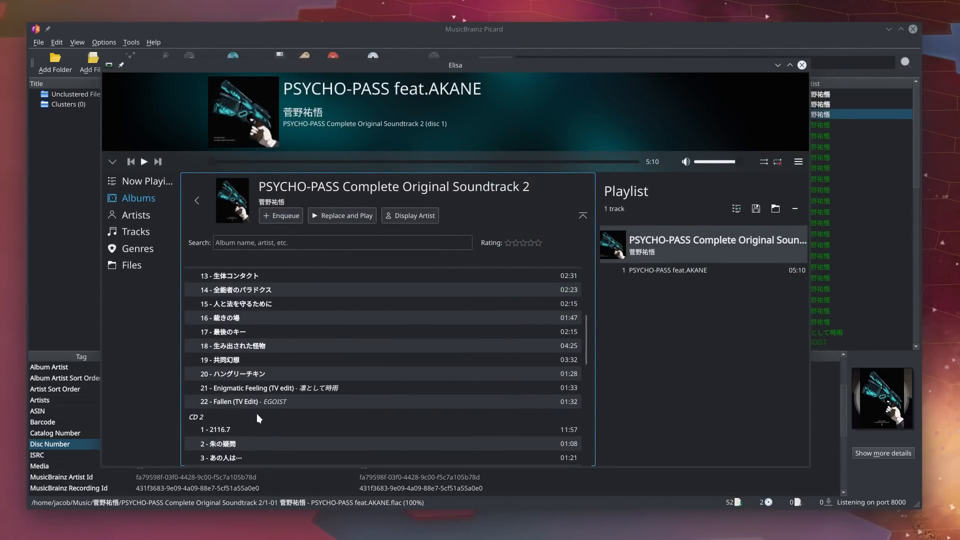
scroll(256, 413, up, 4)
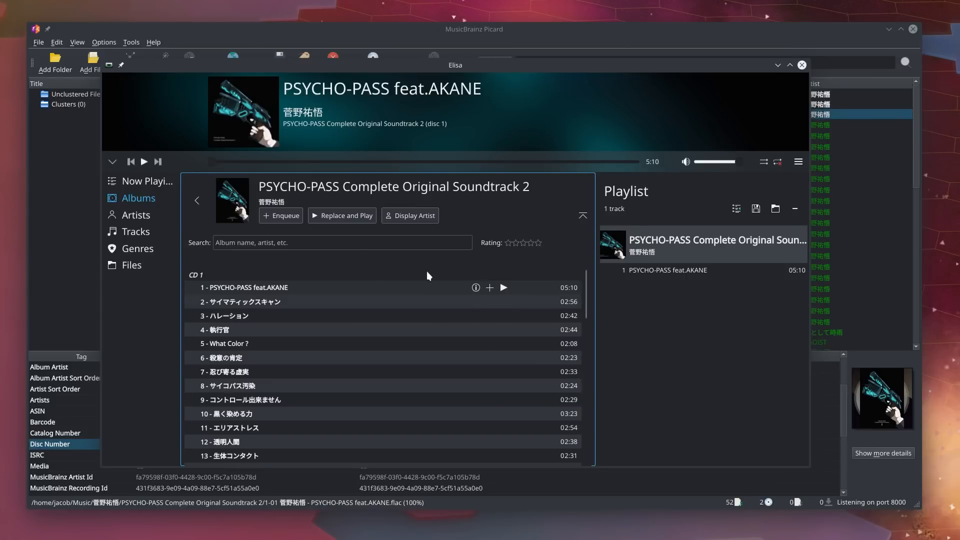
scroll(473, 301, down, 6)
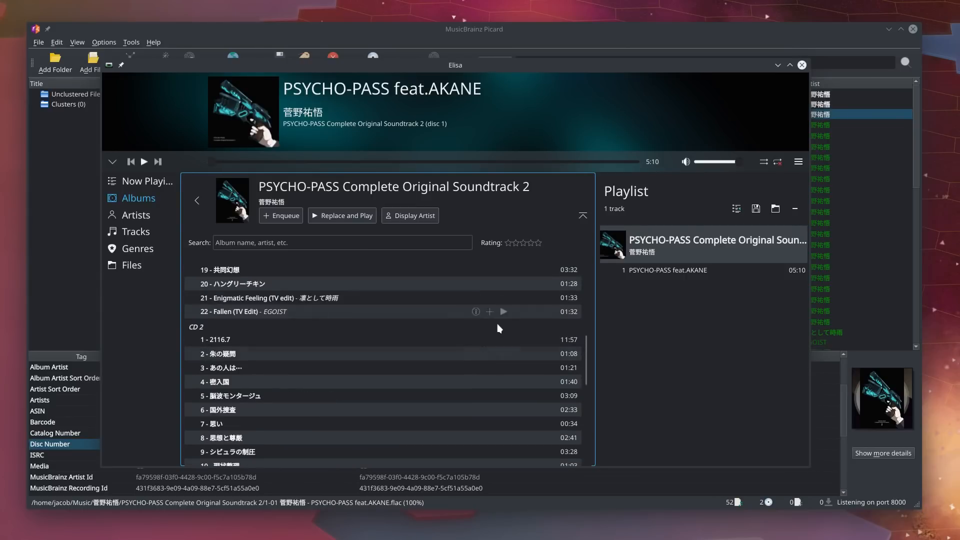
click(476, 340)
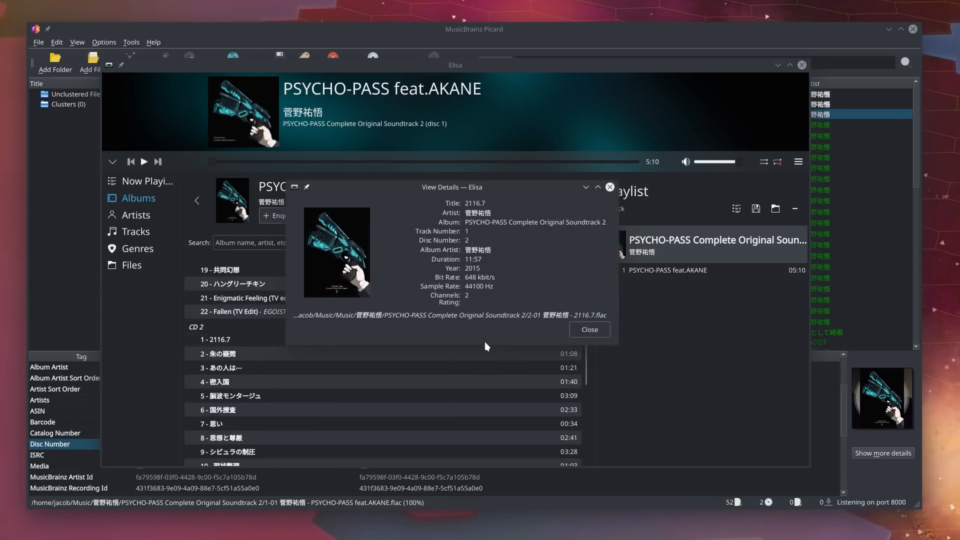
key(Escape)
- Add CD 2 tracks 1 to 5 individually to the playlist
click(489, 340)
click(489, 355)
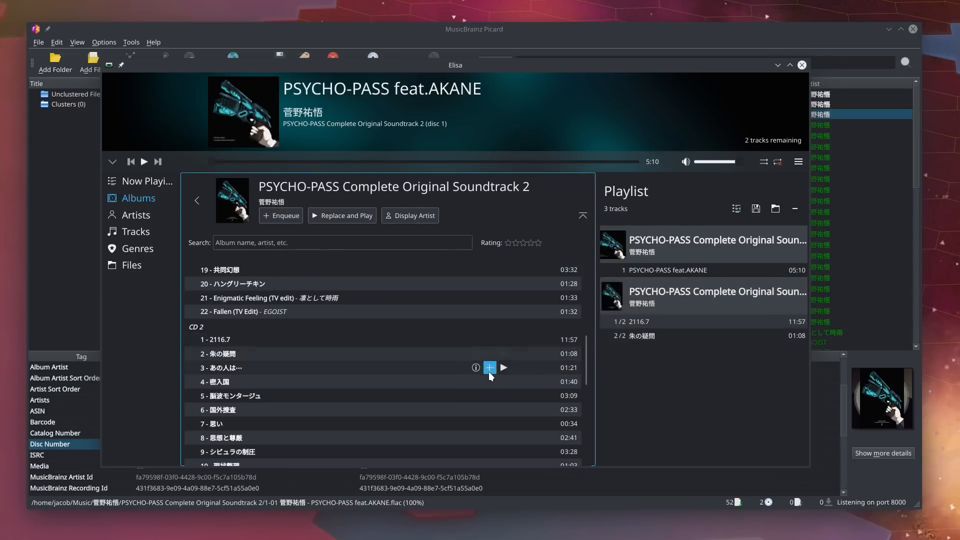
click(490, 369)
click(490, 382)
click(490, 396)
- Enqueue the whole PSYCHO-PASS Complete Original Soundtrack 2 album and review its disc and track numbering in the playlist
scroll(476, 393, up, 5)
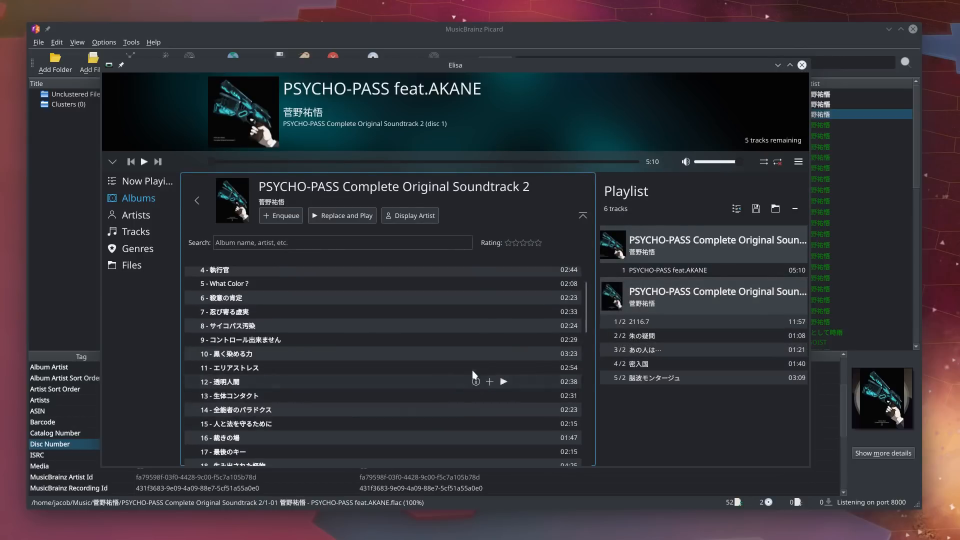
scroll(474, 375, up, 2)
click(273, 216)
scroll(675, 362, down, 5)
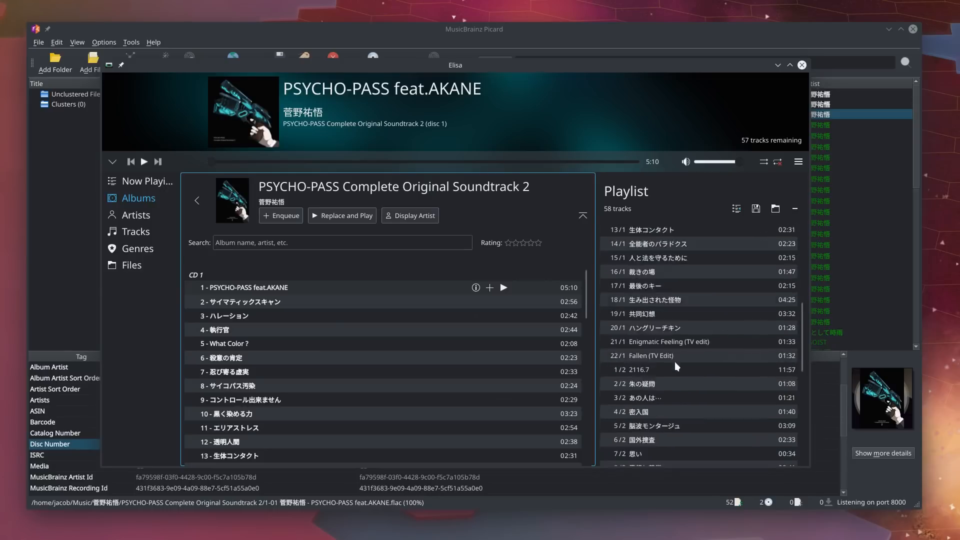
scroll(668, 343, down, 8)
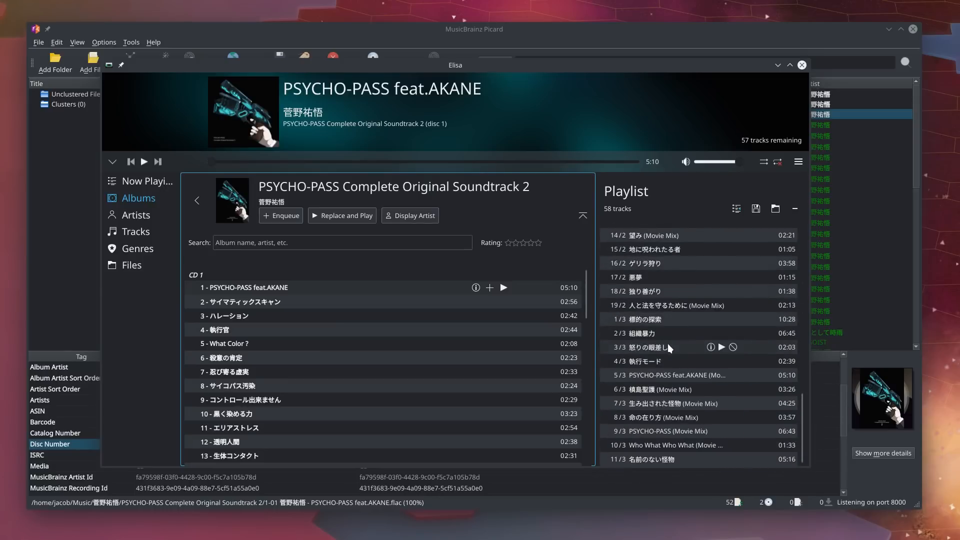
- Clear the playlist and check the album's track list from CD 1 through CD 3
click(794, 210)
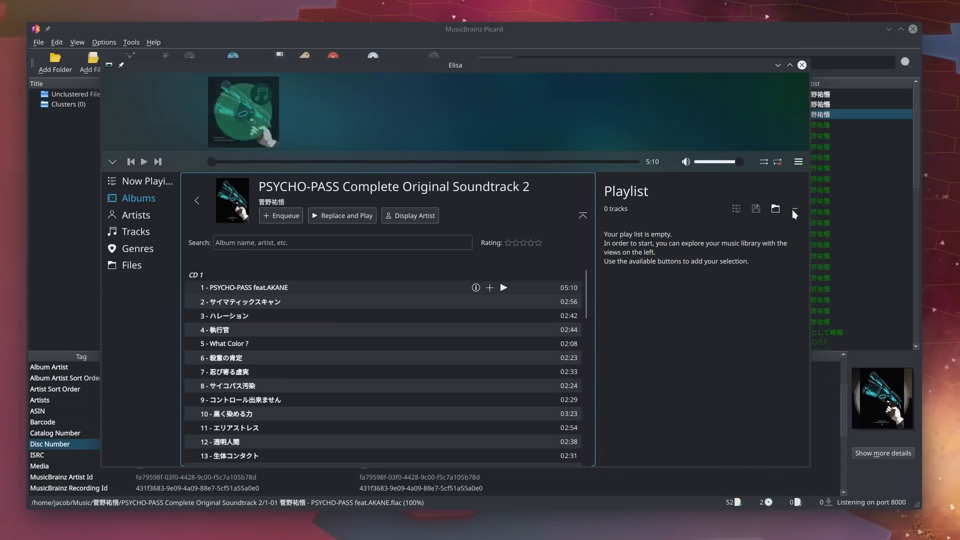
scroll(319, 306, down, 9)
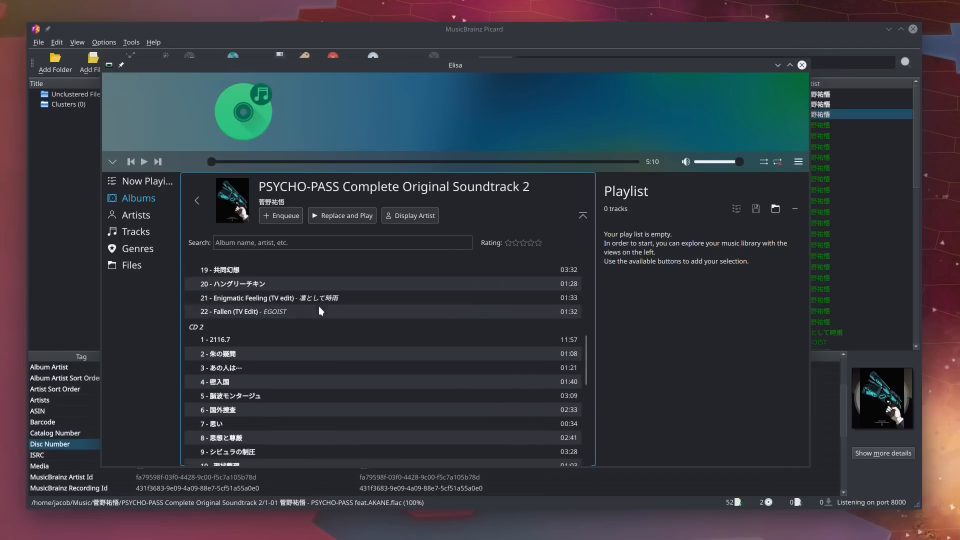
scroll(300, 308, up, 9)
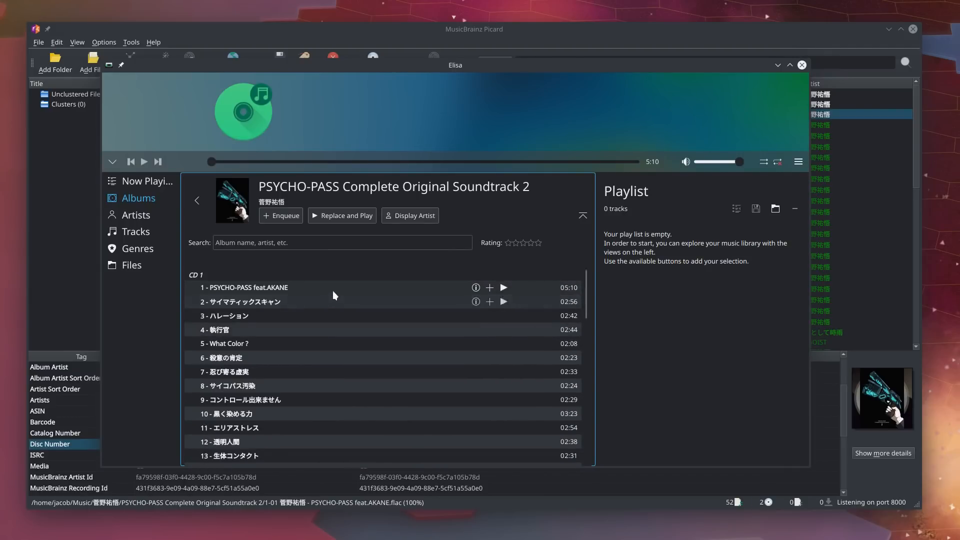
scroll(332, 290, down, 9)
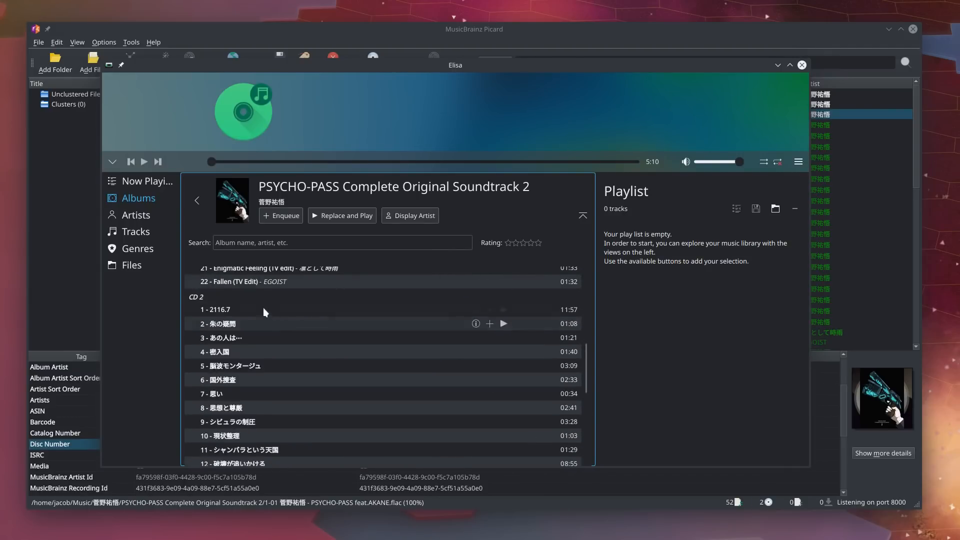
scroll(280, 307, down, 7)
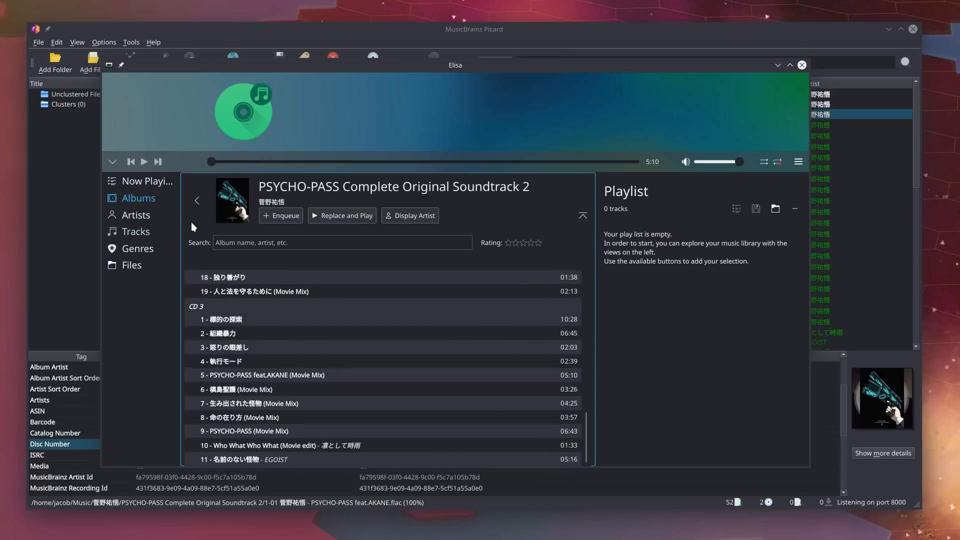
- Return to the album results, enqueue the fourth PSYCHO-PASS album, credited to Various Artists, and review the playlist
click(198, 201)
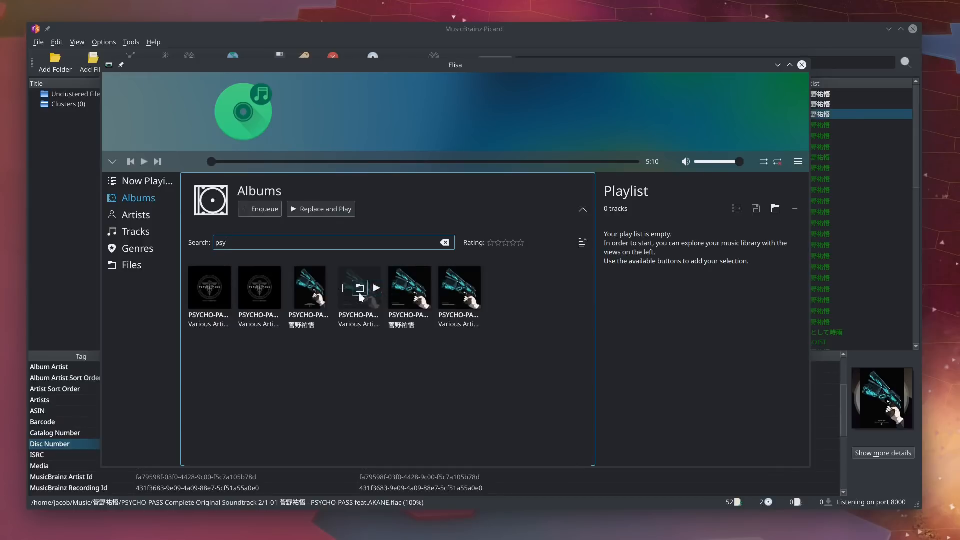
click(343, 289)
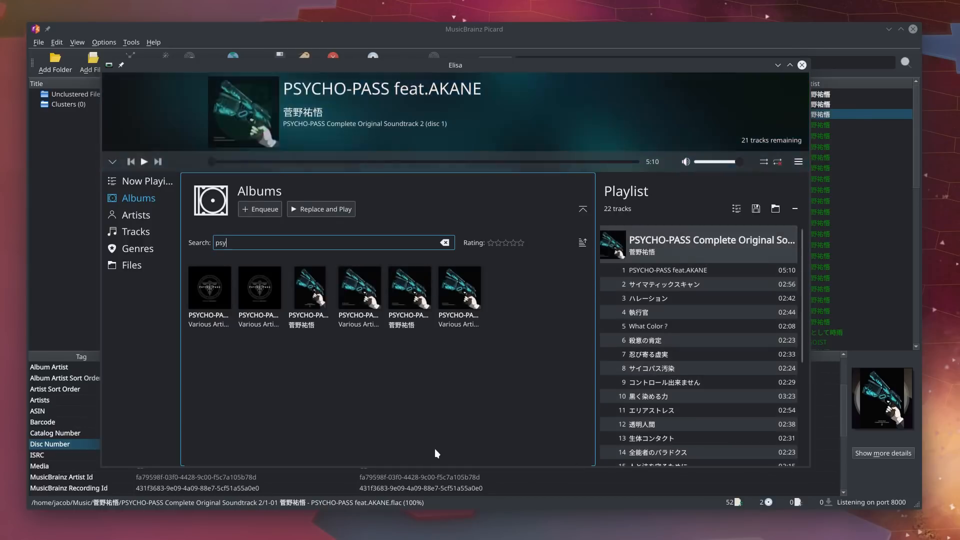
scroll(690, 347, down, 5)
scroll(693, 347, up, 5)
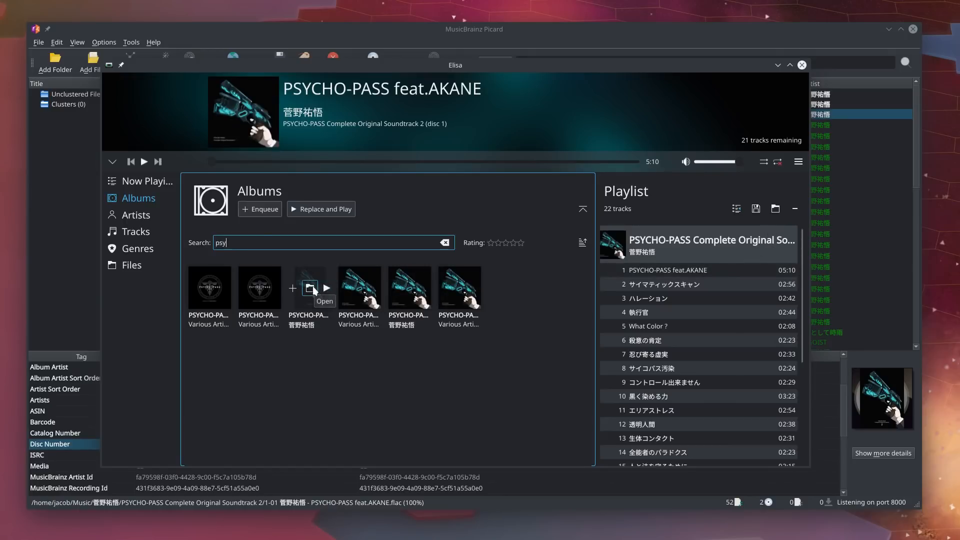
- Open the third PSYCHO-PASS album, look through its multi-disc track list, and return to the album results
click(311, 288)
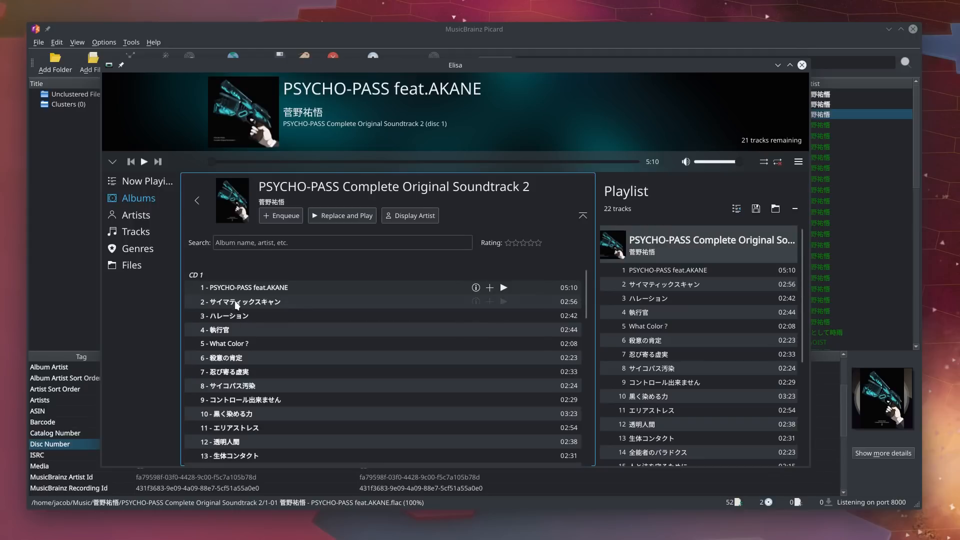
scroll(326, 356, down, 6)
scroll(323, 370, up, 8)
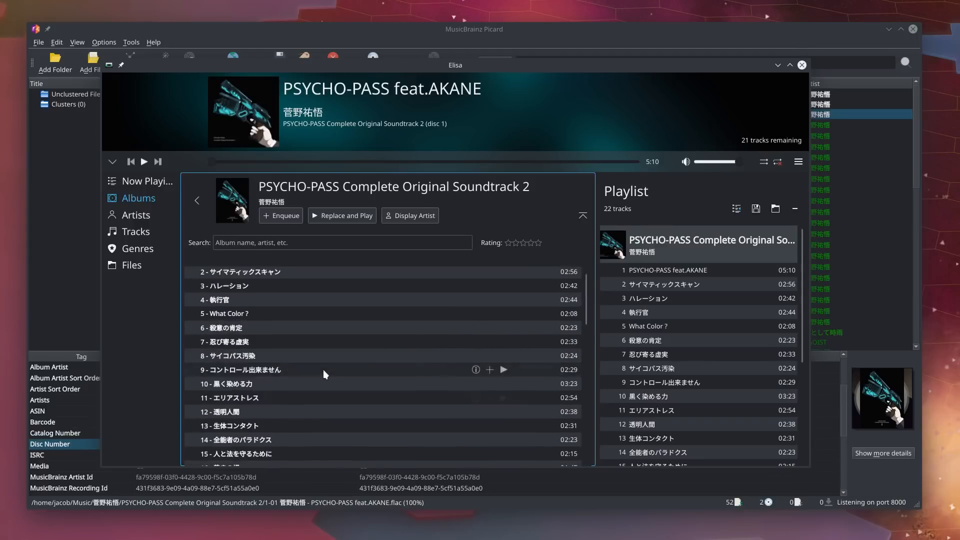
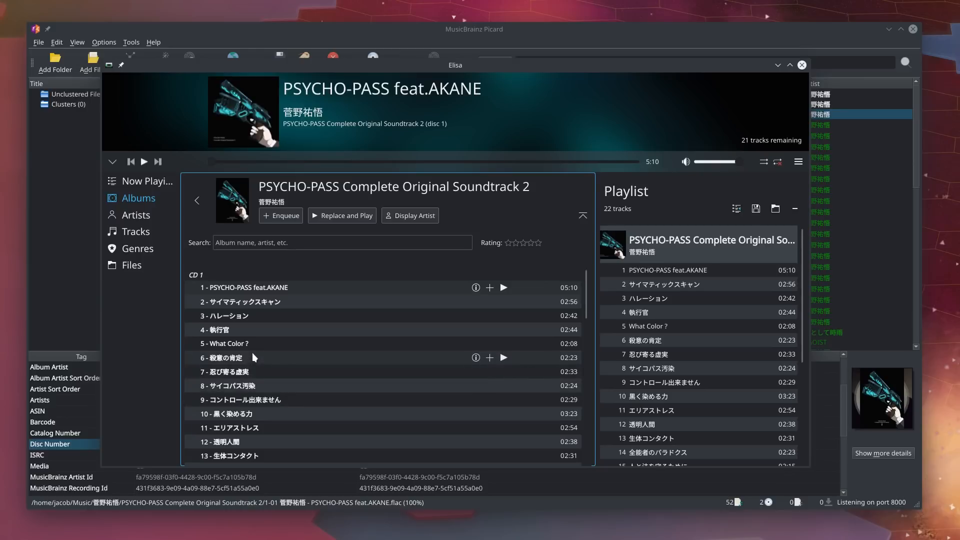
click(198, 200)
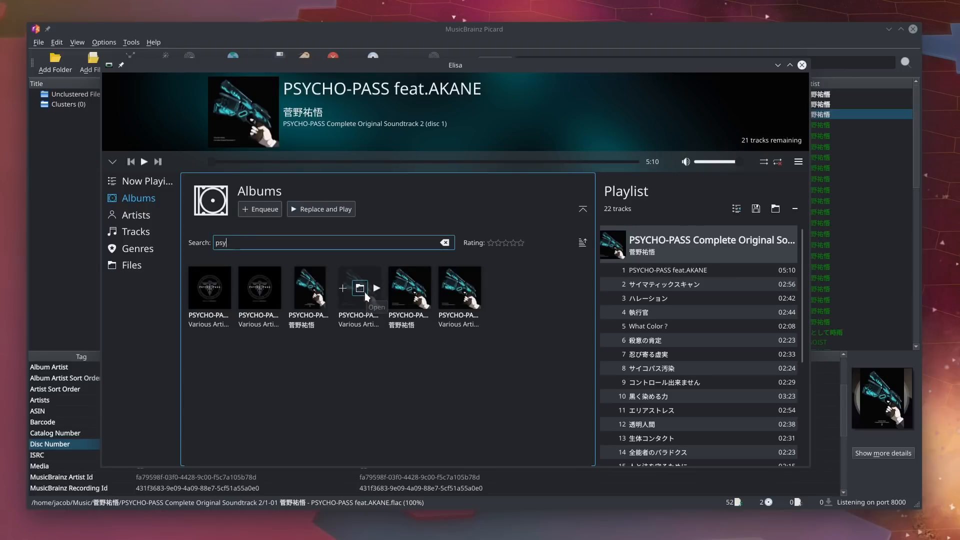
- Inspect the disc 1 album credited to Various Artists and the fifth PSYCHO-PASS album, and return to the album results
click(360, 288)
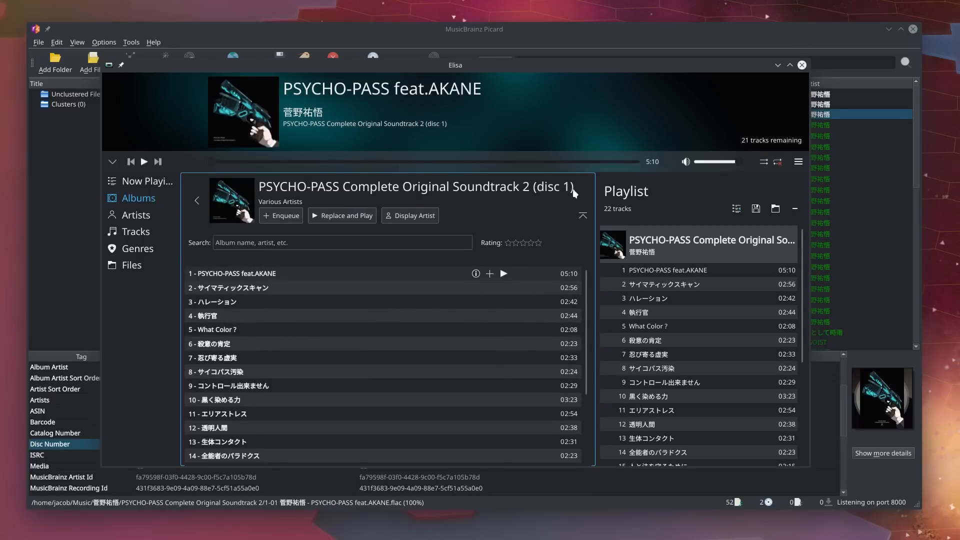
click(196, 201)
click(410, 290)
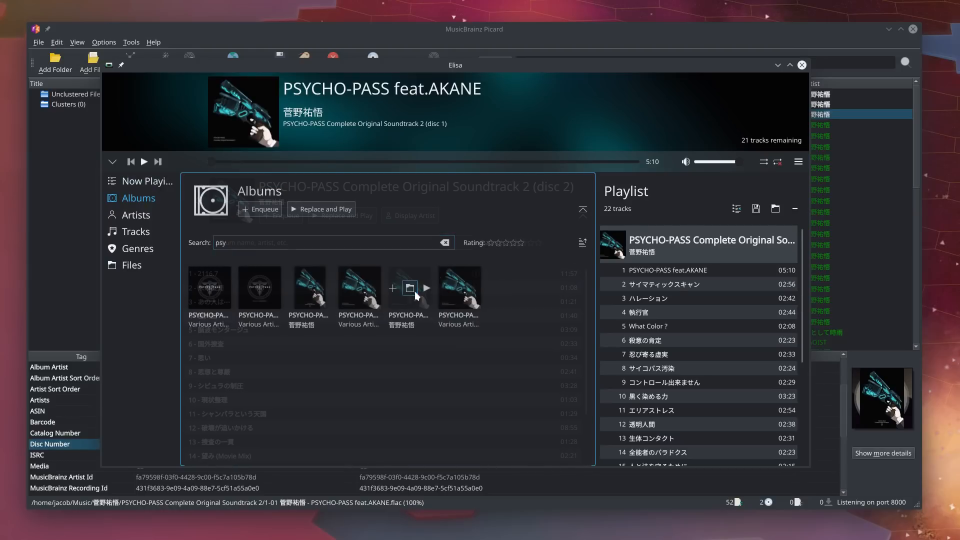
click(186, 200)
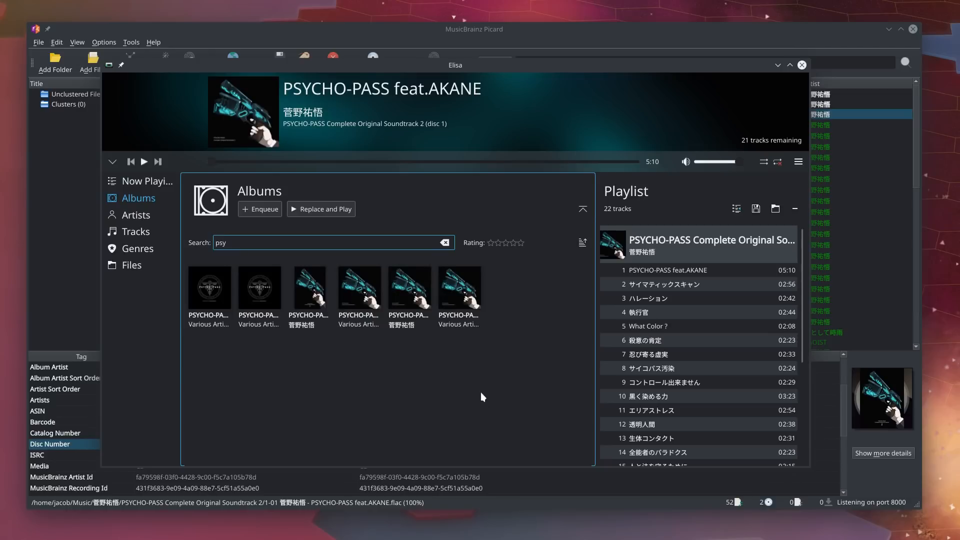
- Close Elisa and MusicBrainz Picard to get back to the album folder in Dolphin
click(802, 66)
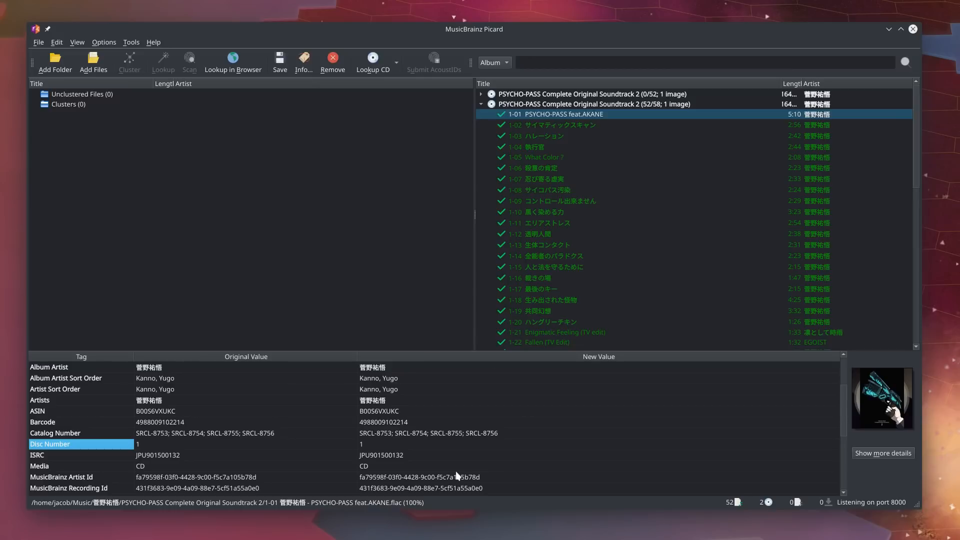
click(910, 30)
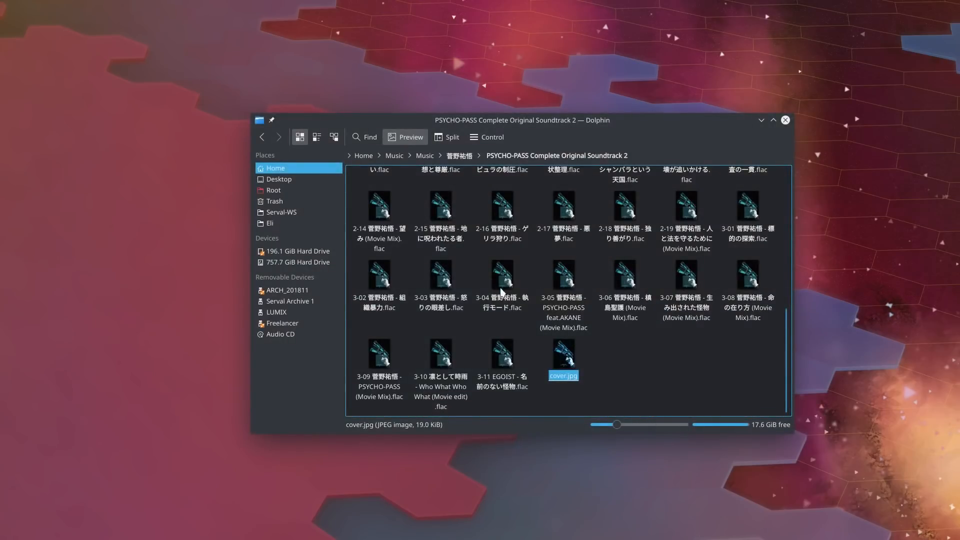
- Copy the first track file, 1-01 PSYCHO-PASS feat.AKANE, from the album folder
scroll(502, 291, up, 10)
drag(414, 187, 388, 210)
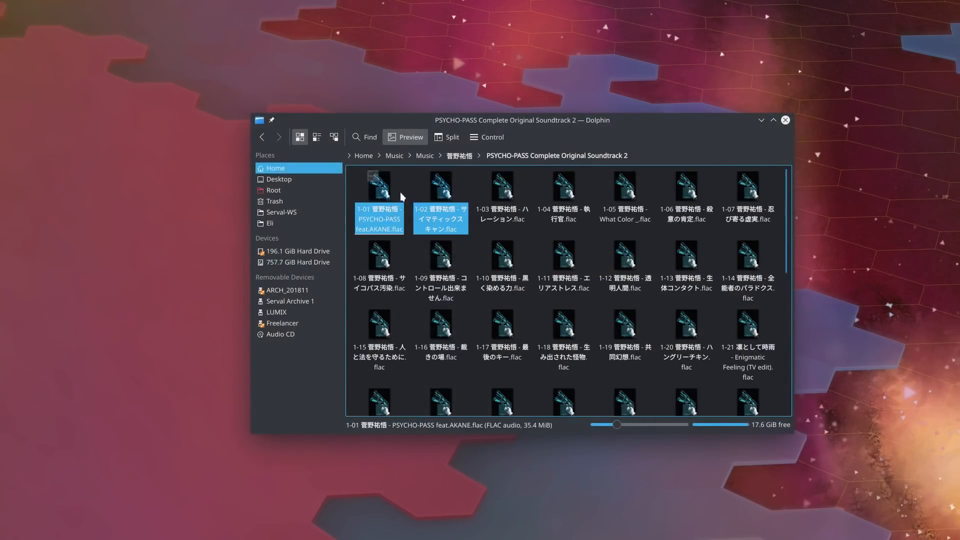
click(401, 193)
click(384, 194)
right_click(385, 195)
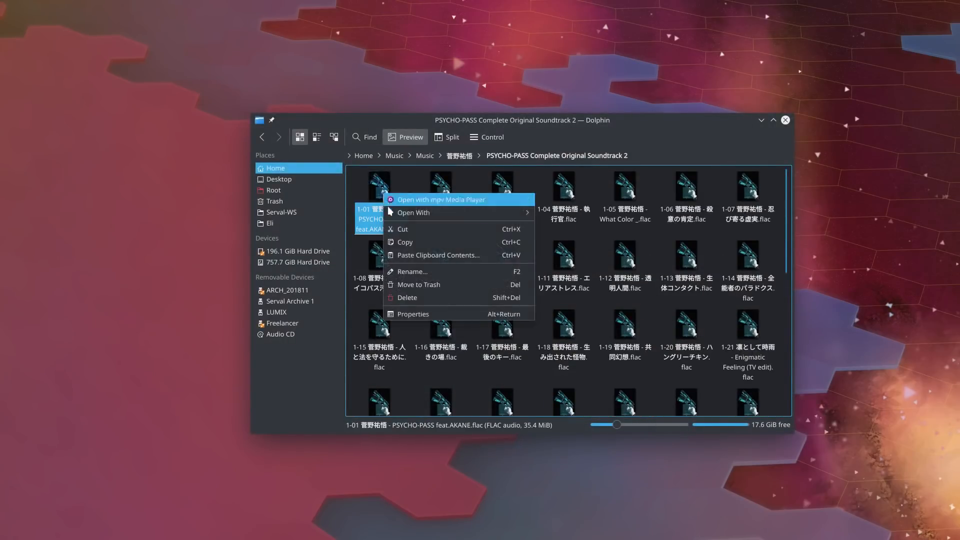
click(399, 242)
- Copy the 1-02 サイマティックスキャン FLAC file from the album folder into the Music/Tutorial folder
right_click(447, 193)
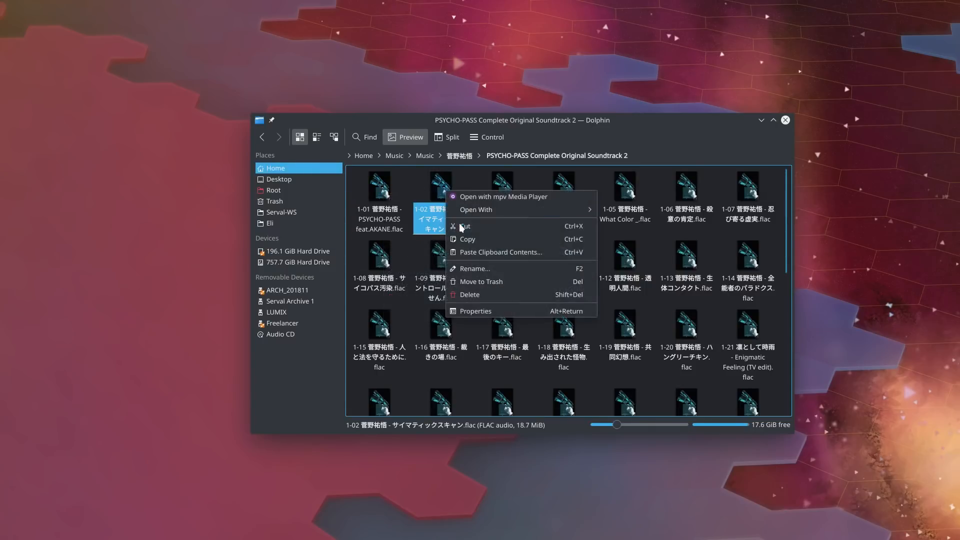
click(463, 240)
click(395, 156)
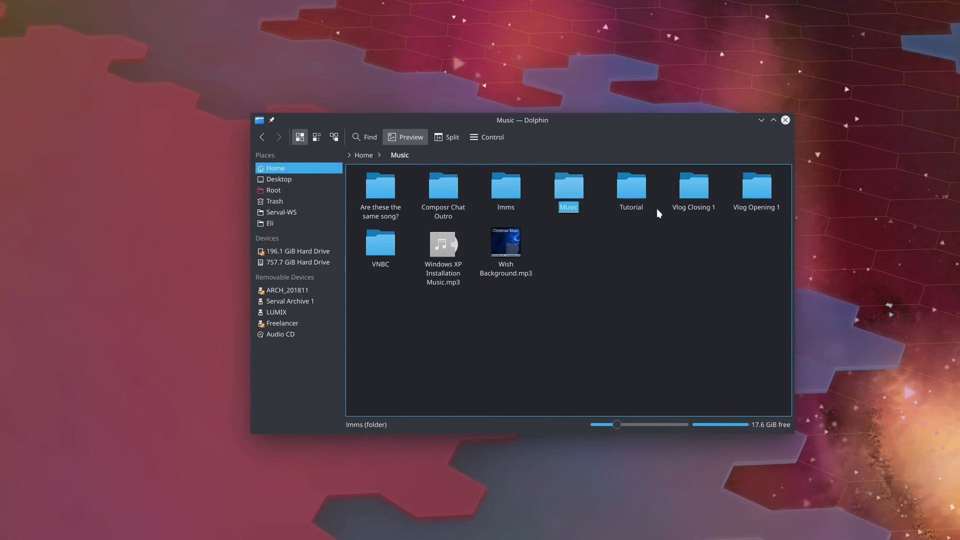
click(632, 203)
right_click(553, 280)
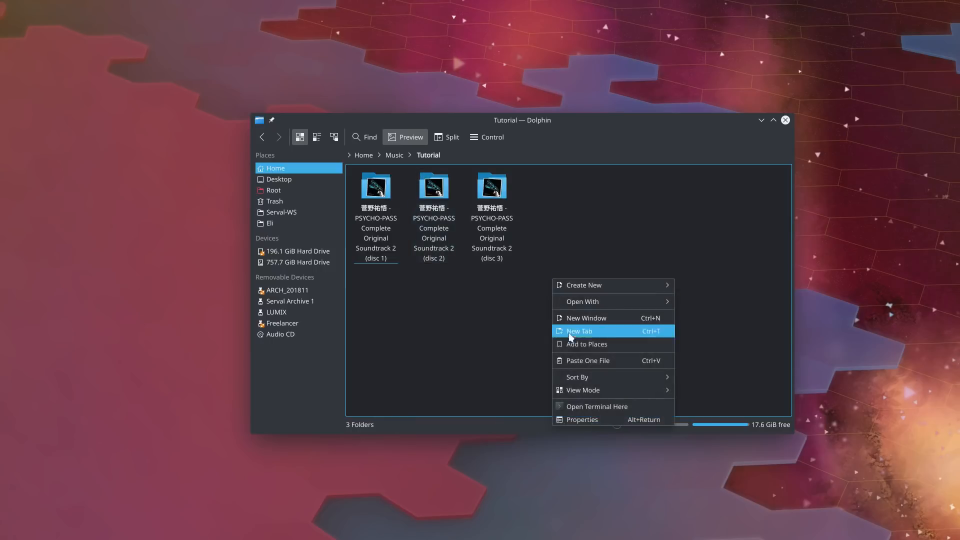
click(579, 360)
- Move cover.jpg out of the disc 1 folder into the Tutorial folder
click(380, 260)
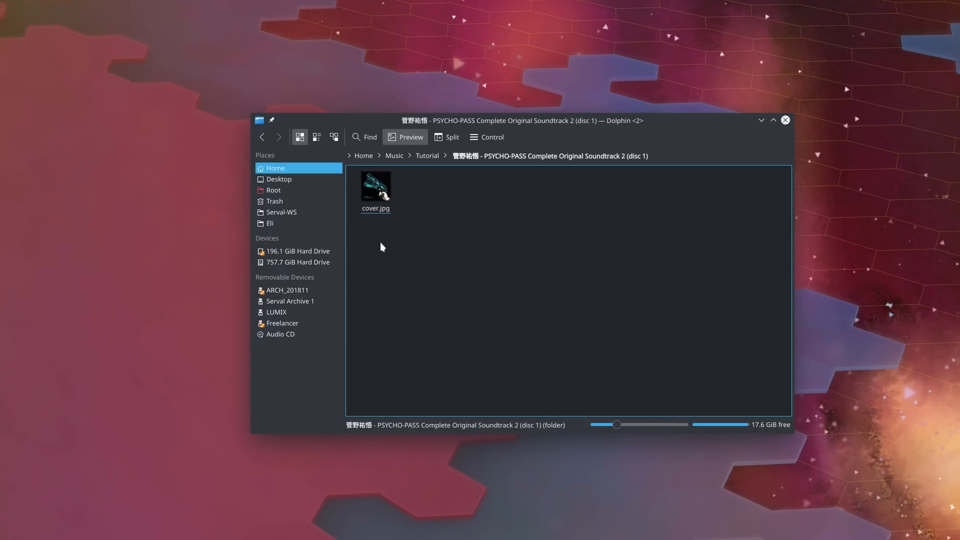
right_click(370, 195)
click(389, 240)
key(alt+Up)
right_click(460, 298)
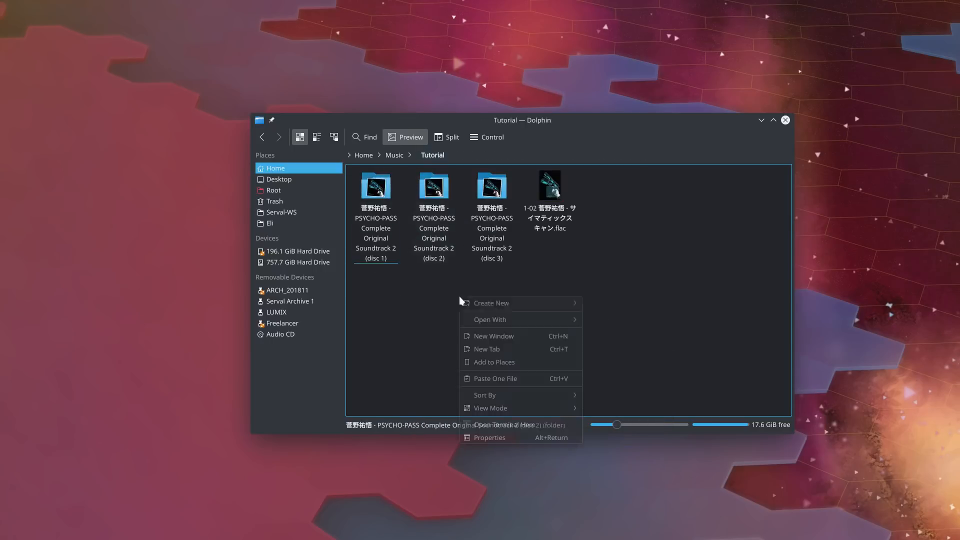
click(488, 379)
- Permanently delete the three PSYCHO-PASS Complete Original Soundtrack 2 disc folders from the Tutorial folder
drag(495, 322, 345, 215)
right_click(407, 215)
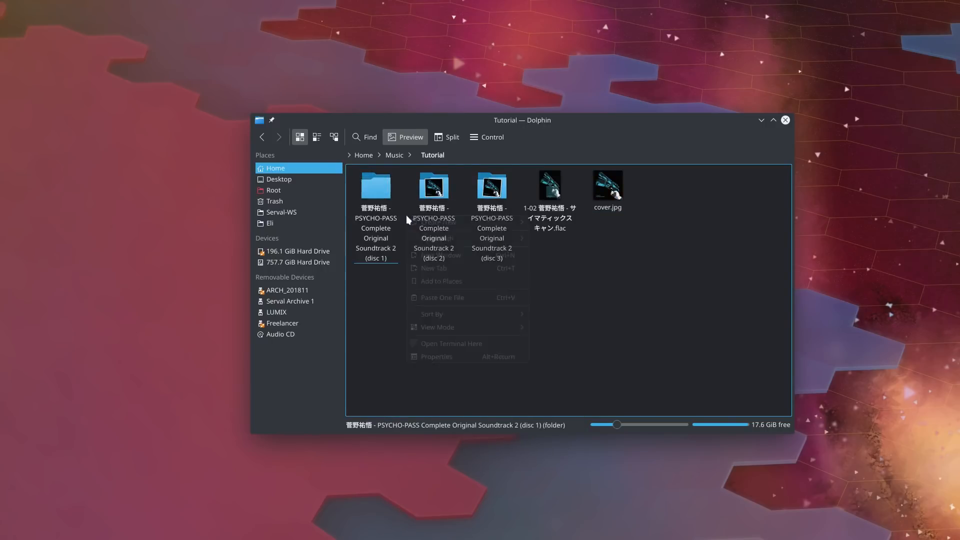
click(364, 309)
drag(375, 280, 508, 235)
right_click(508, 235)
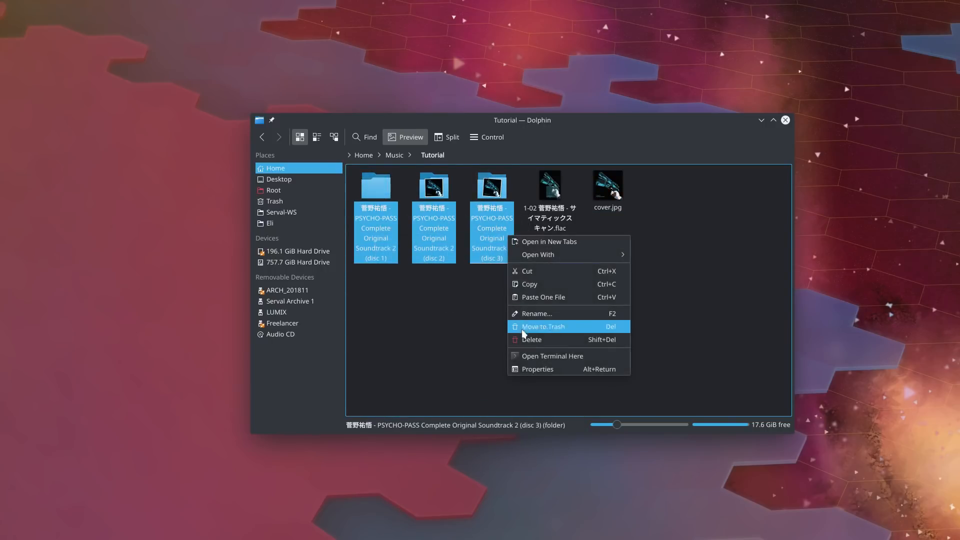
click(516, 341)
click(592, 342)
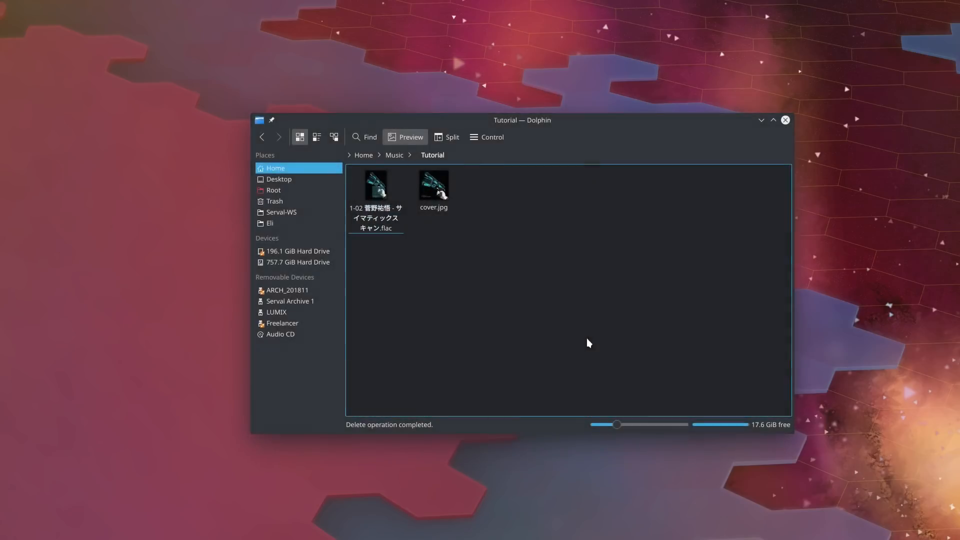
right_click(377, 216)
mouse_move(404, 238)
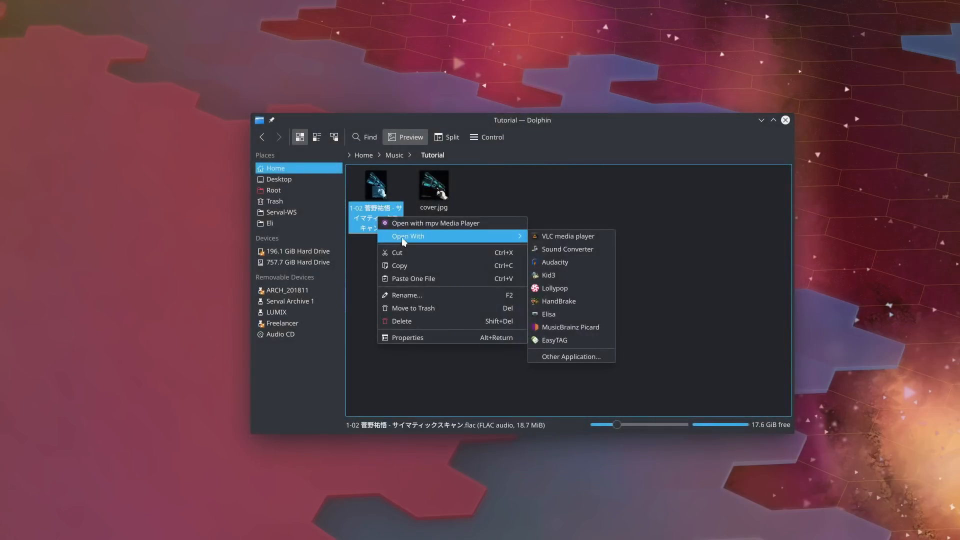
click(559, 262)
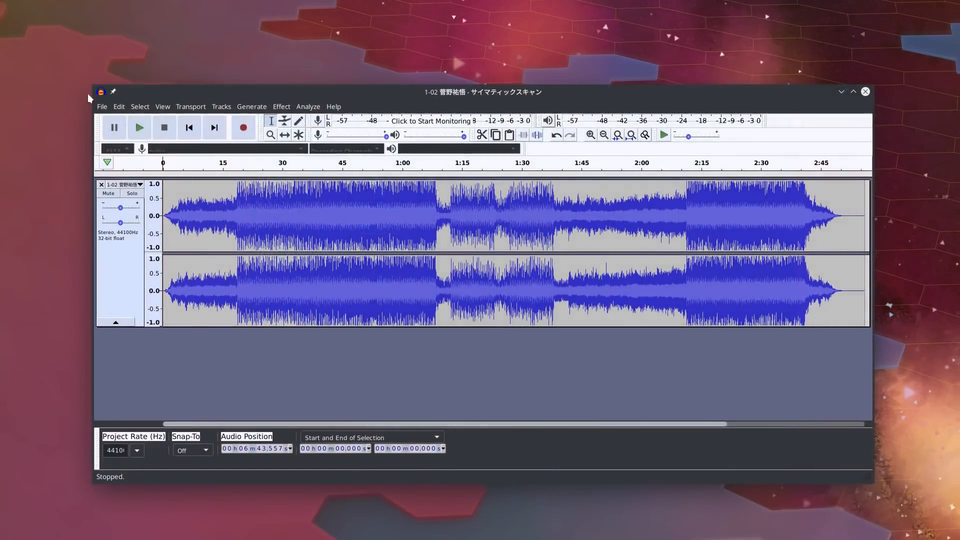
click(119, 106)
click(102, 107)
mouse_move(134, 207)
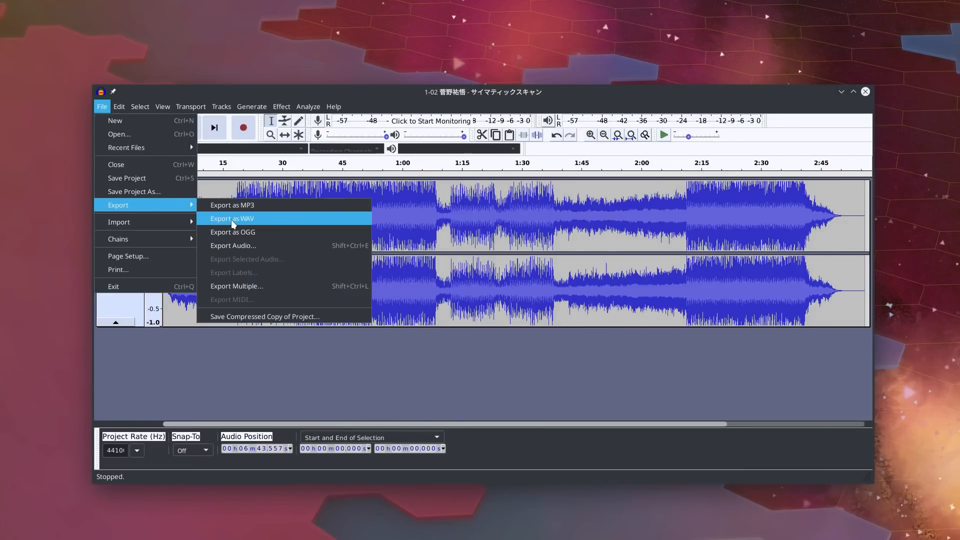
click(860, 94)
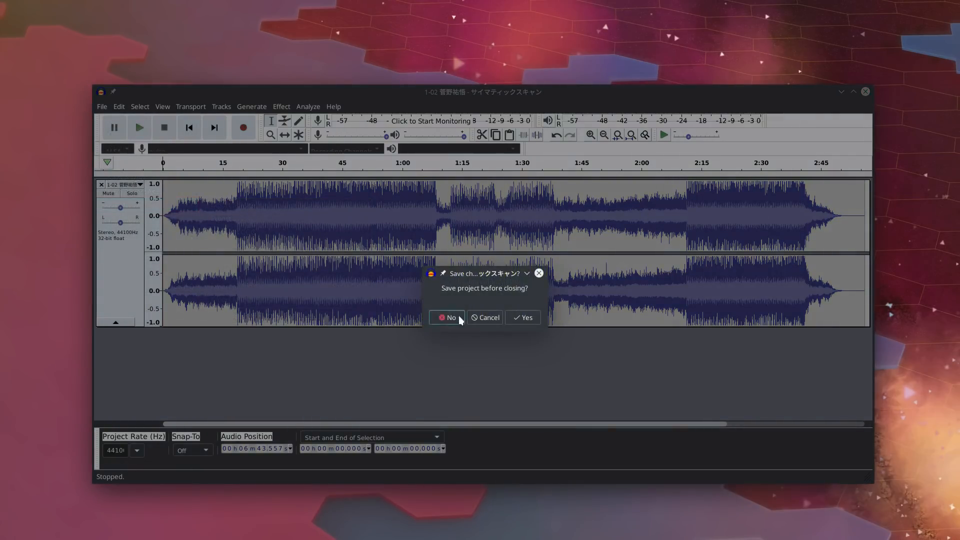
click(458, 317)
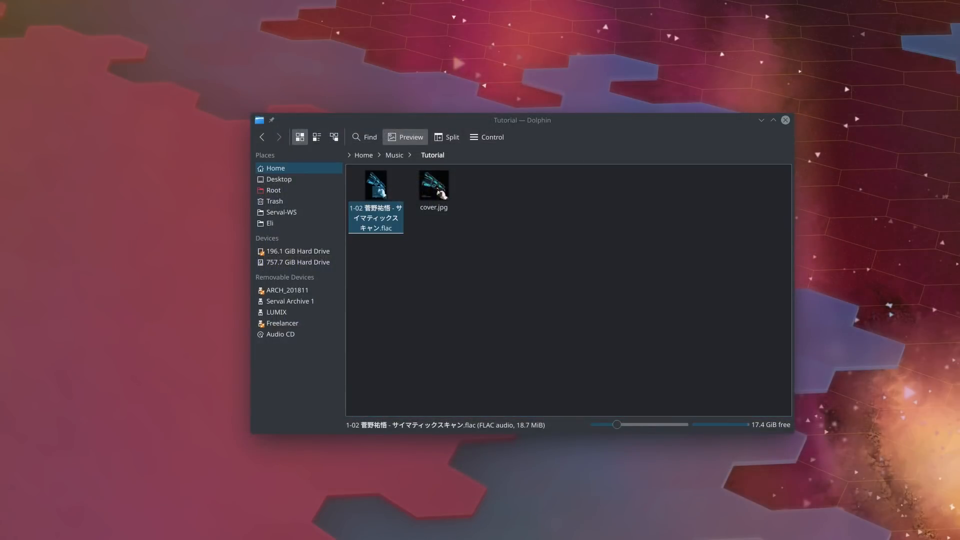
- Paste 02 - サイマティックスキャン.flac into the Tutorial folder and permanently delete the 1-02 version of the track
right_click(537, 355)
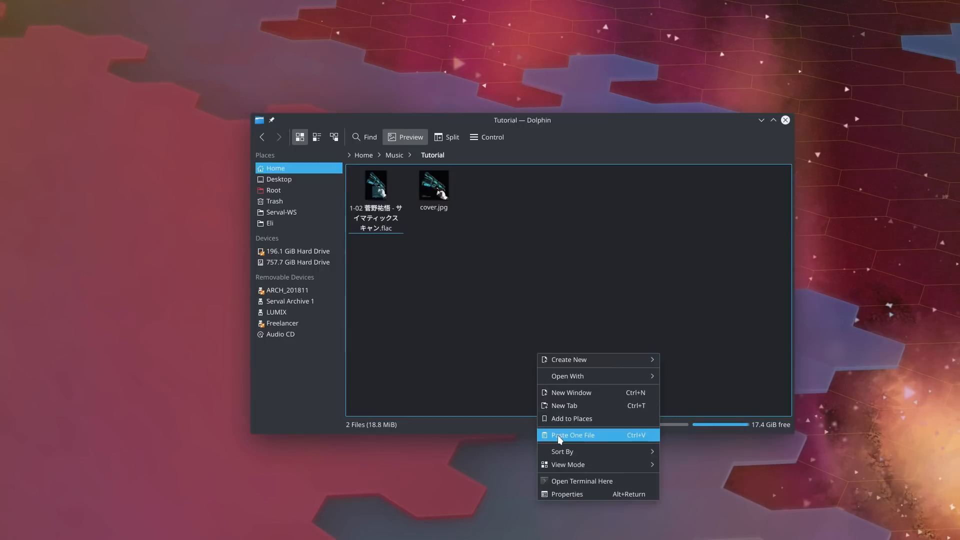
click(572, 435)
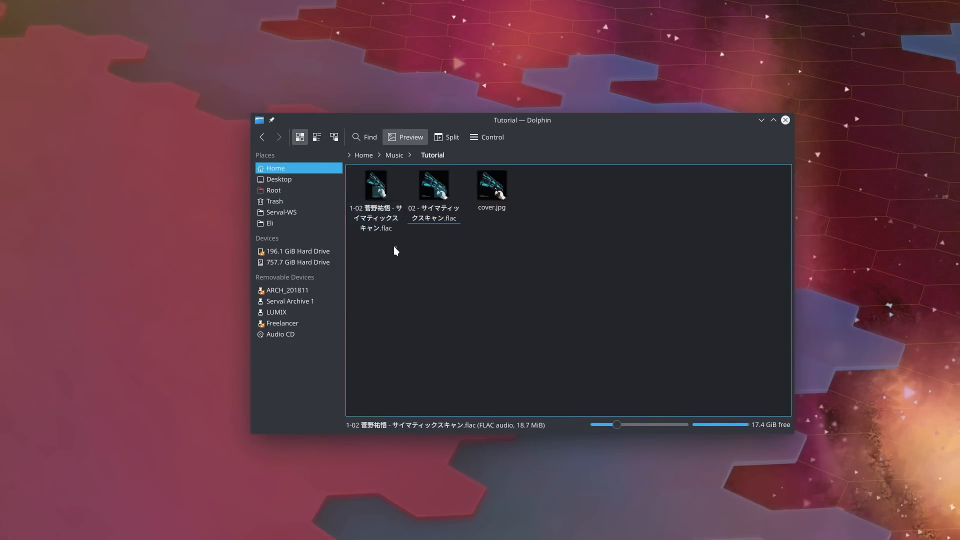
right_click(386, 216)
click(415, 321)
click(592, 296)
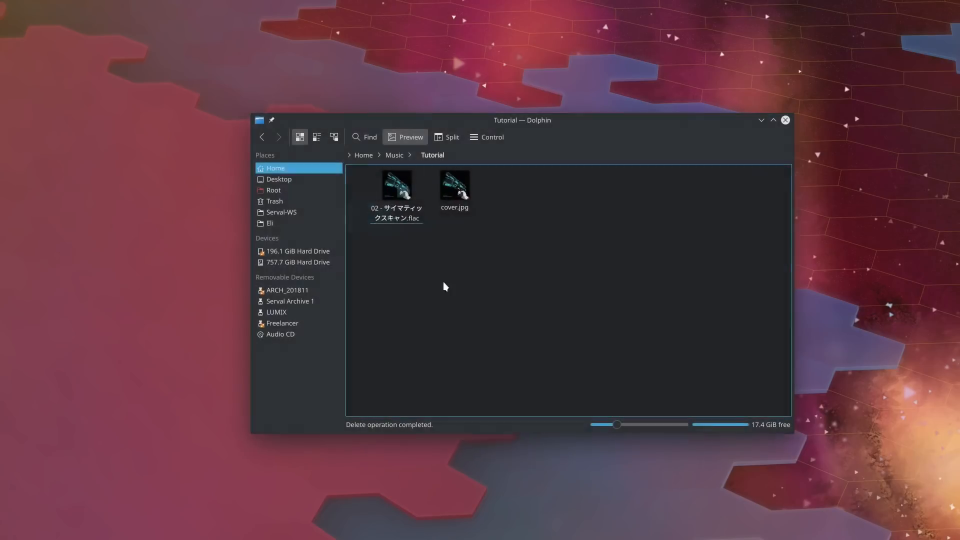
- Open 02 - サイマティックスキャン.flac from the Tutorial folder in Audacity
right_click(397, 215)
mouse_move(469, 234)
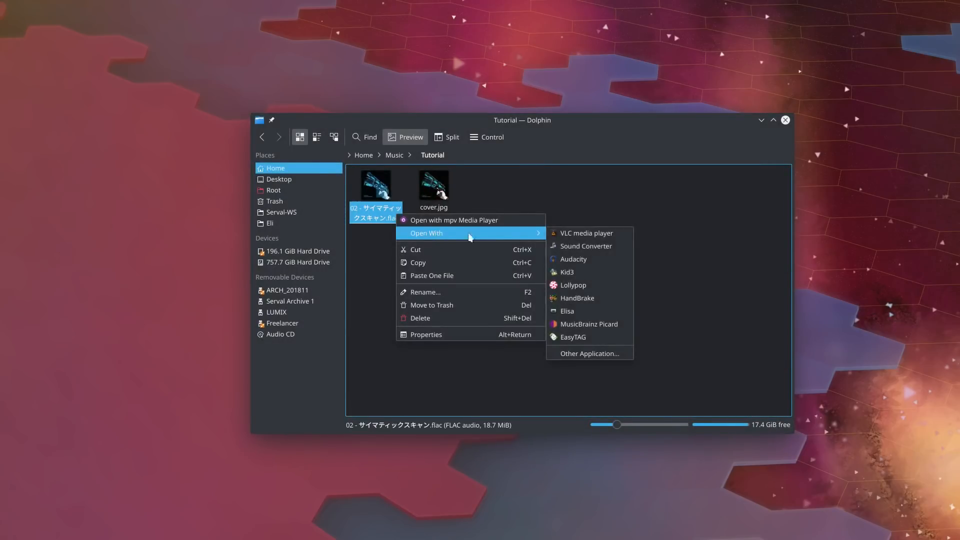
click(586, 259)
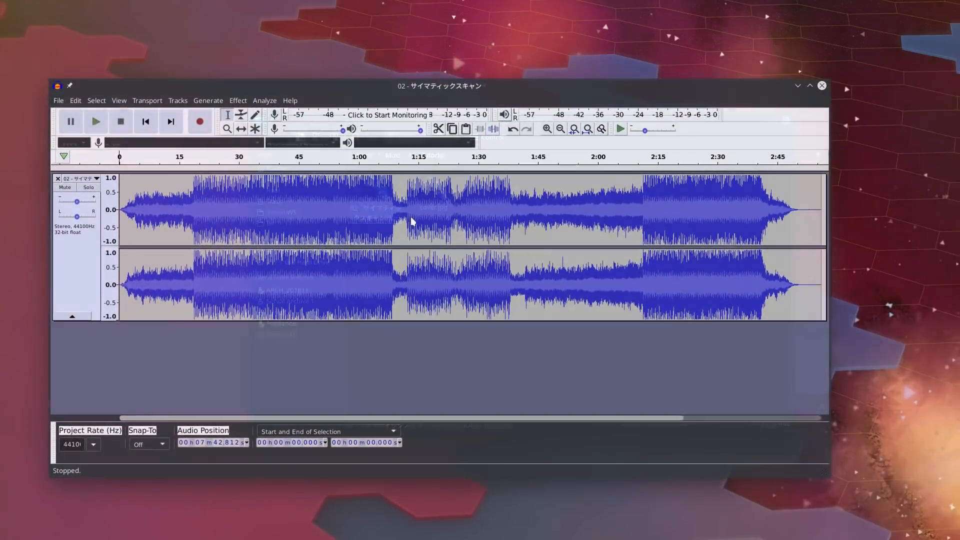
- Export the track as a WAV (Microsoft) signed 16-bit PCM file into the Music/Tutorial folder, keeping the suggested name
click(58, 100)
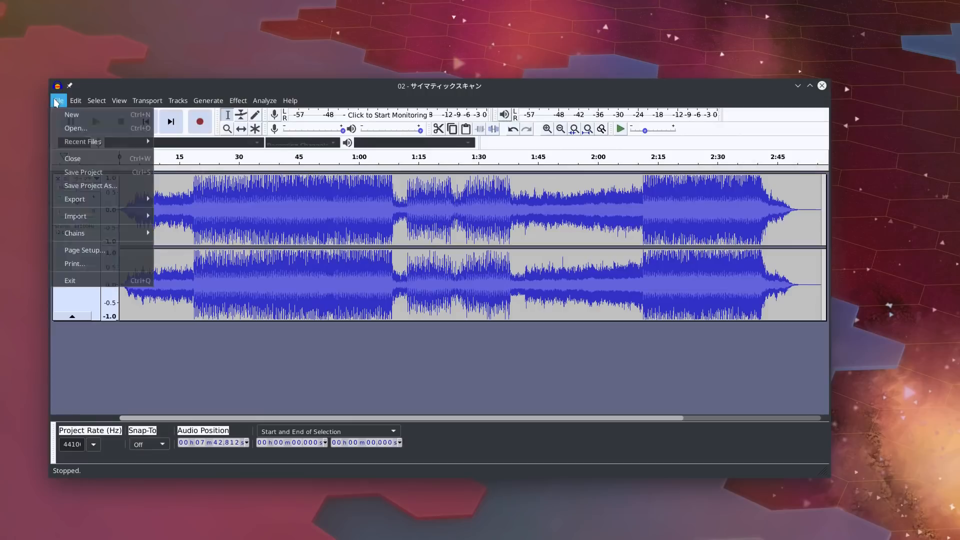
mouse_move(90, 199)
click(270, 213)
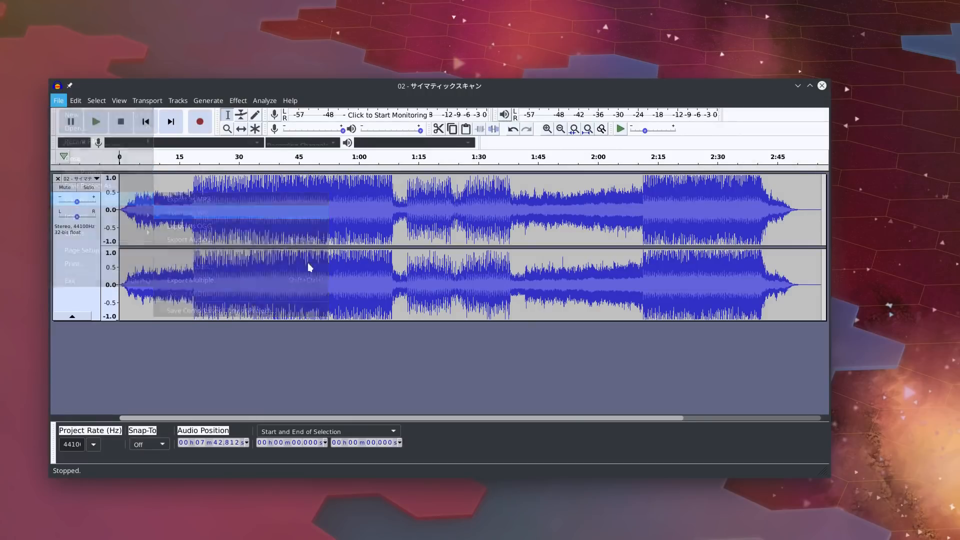
click(195, 206)
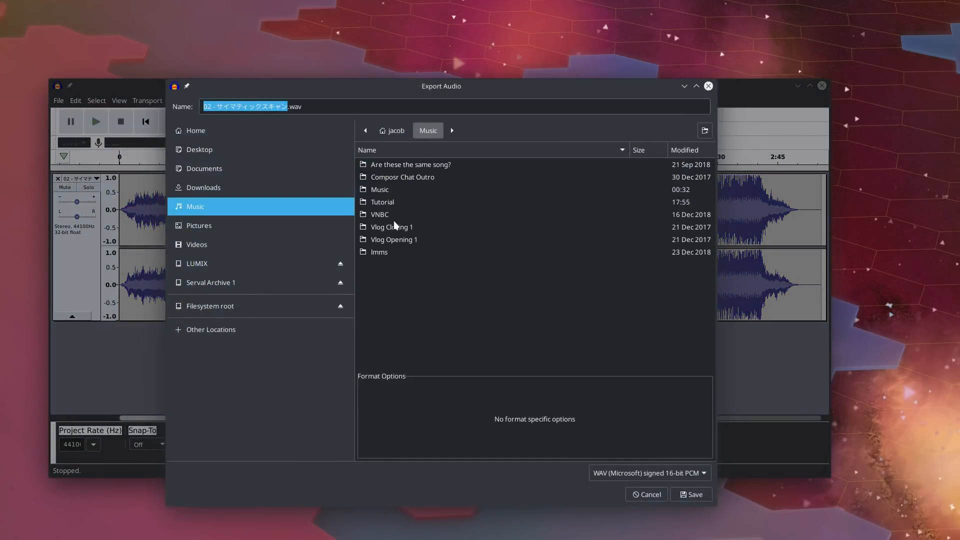
double_click(399, 203)
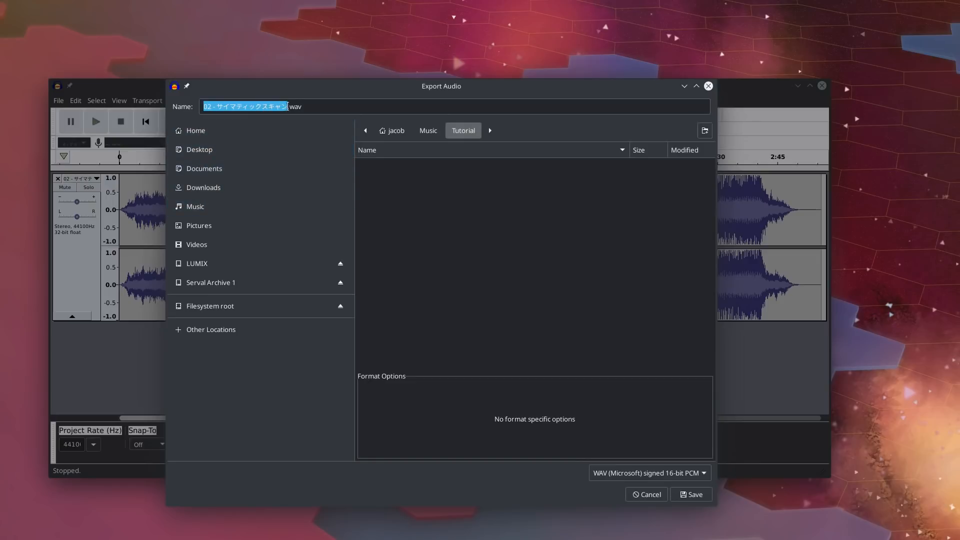
click(691, 494)
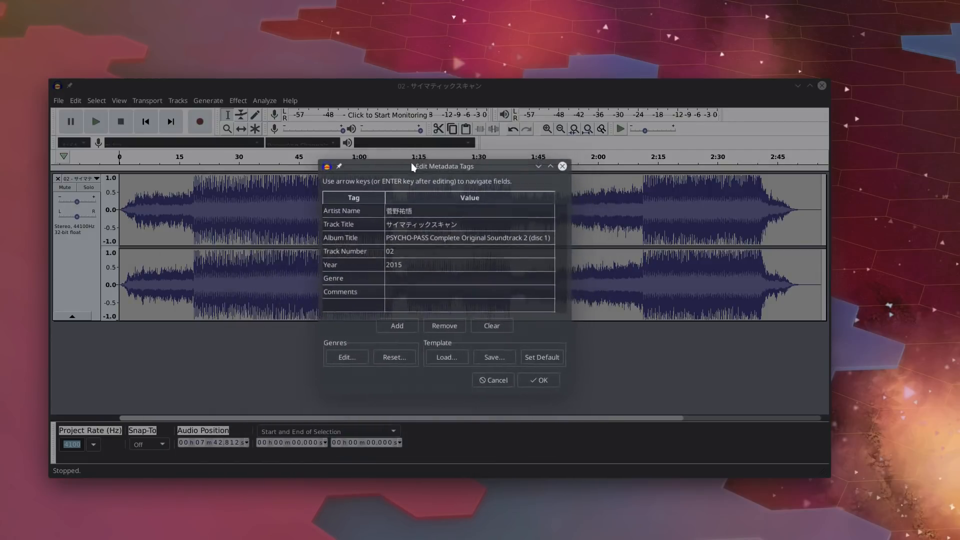
- Review the artist, title, album, track number and year tags of the export, and clear all metadata values
drag(408, 270, 417, 210)
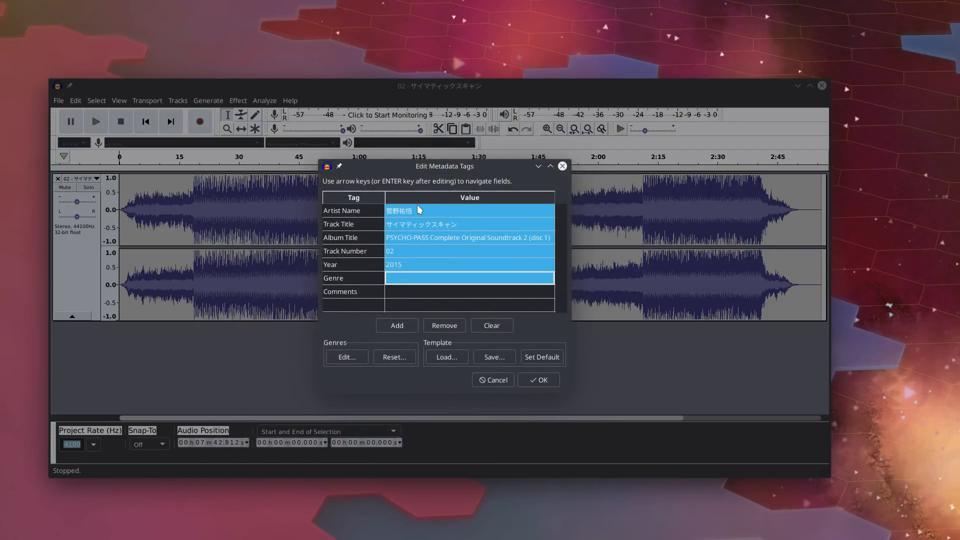
click(417, 210)
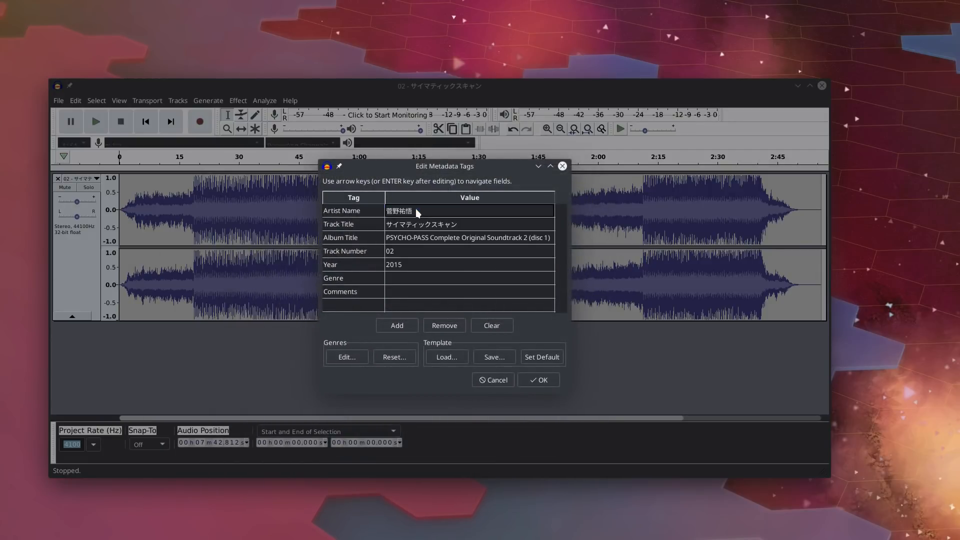
shift+click(420, 271)
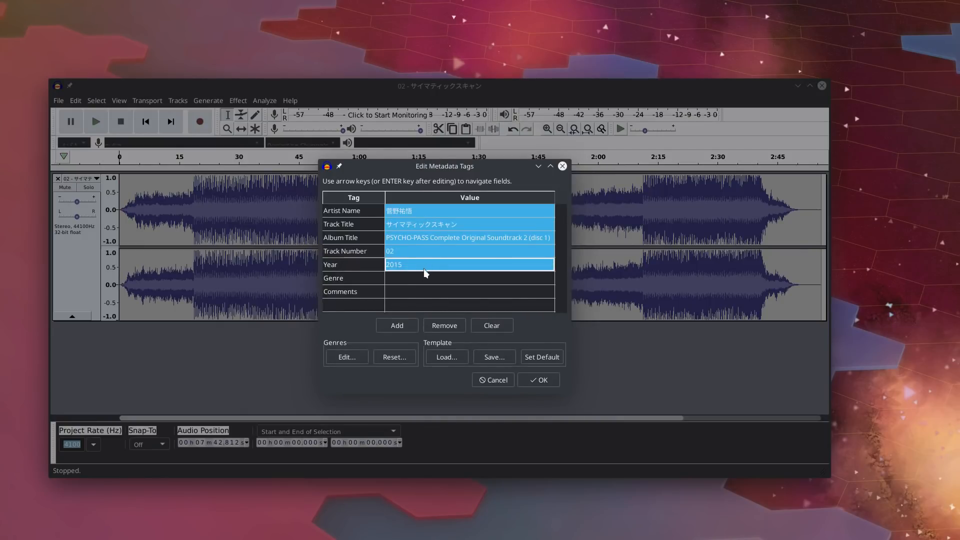
click(489, 329)
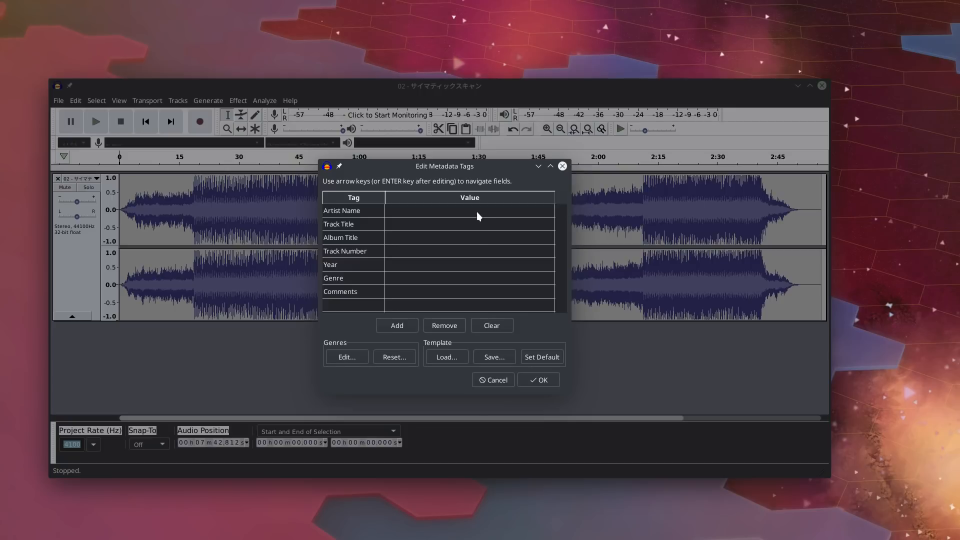
drag(478, 216, 473, 304)
click(471, 295)
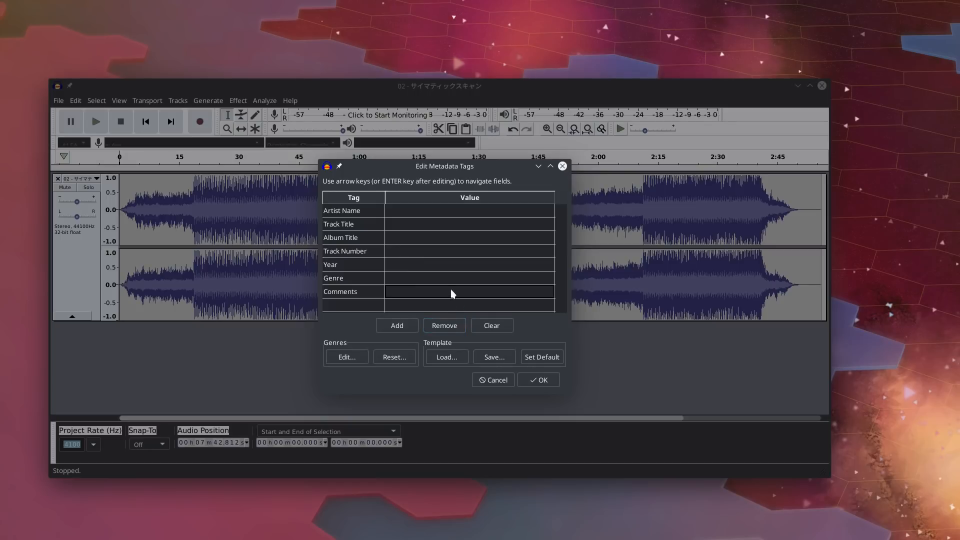
- Finish the WAV export with empty metadata tags and close the Audacity project
click(540, 380)
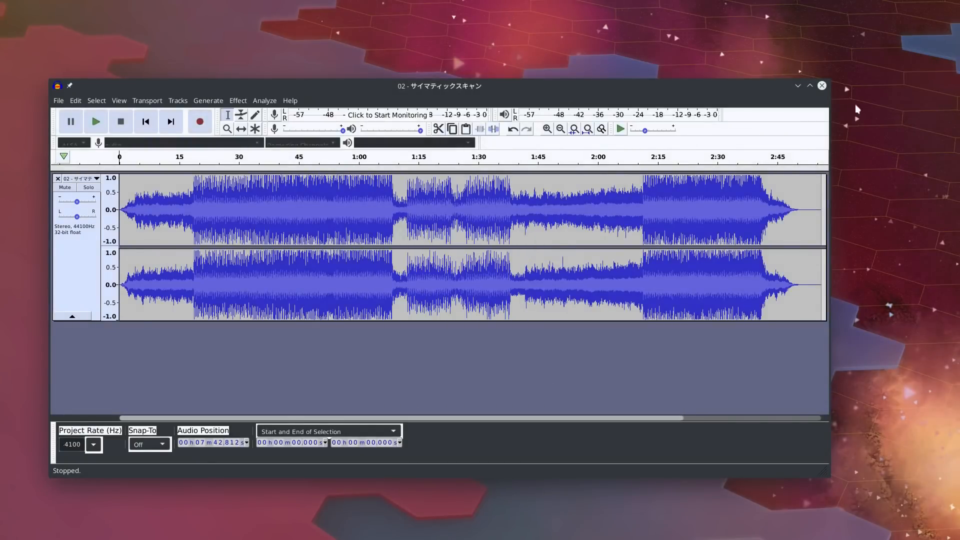
click(822, 86)
click(413, 312)
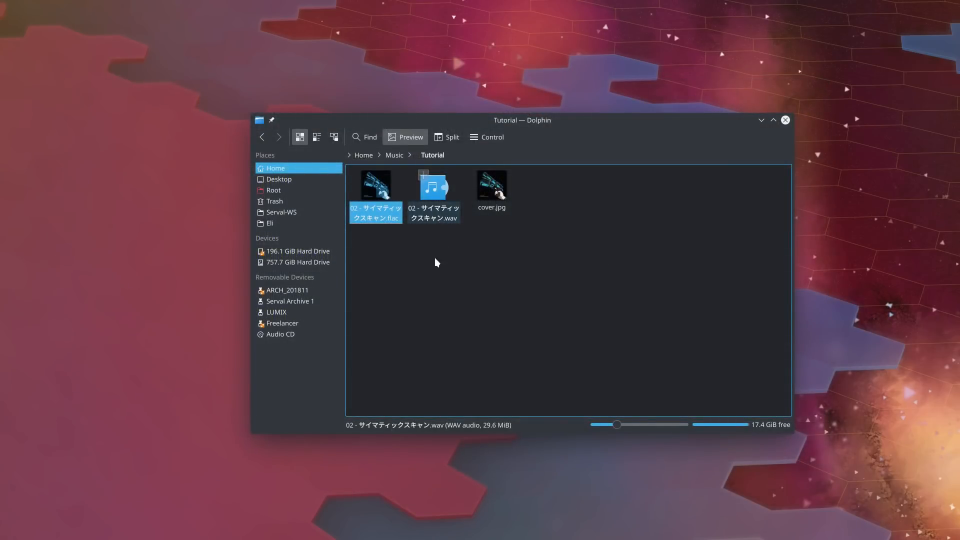
- Permanently delete 02 - サイマティックスキャン.flac from the Tutorial folder
right_click(384, 216)
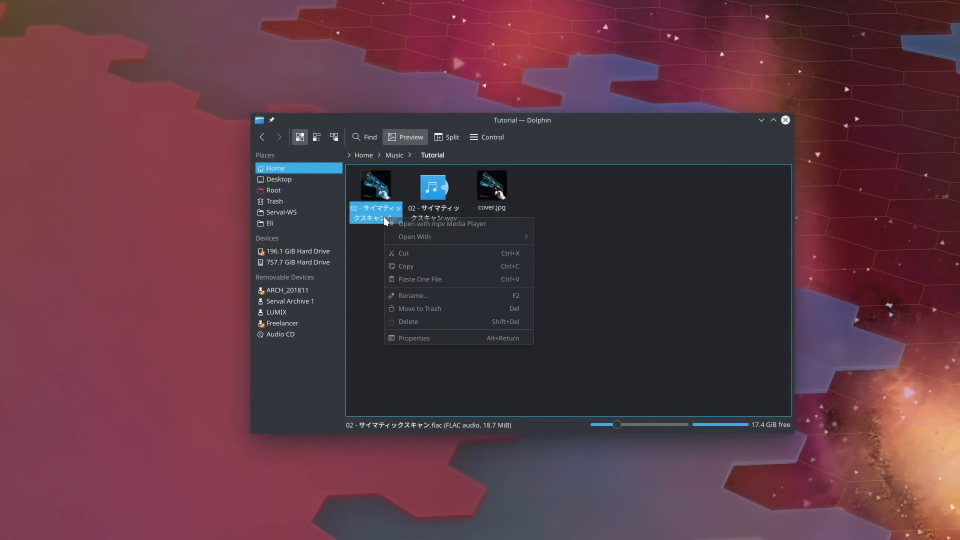
click(408, 323)
click(586, 296)
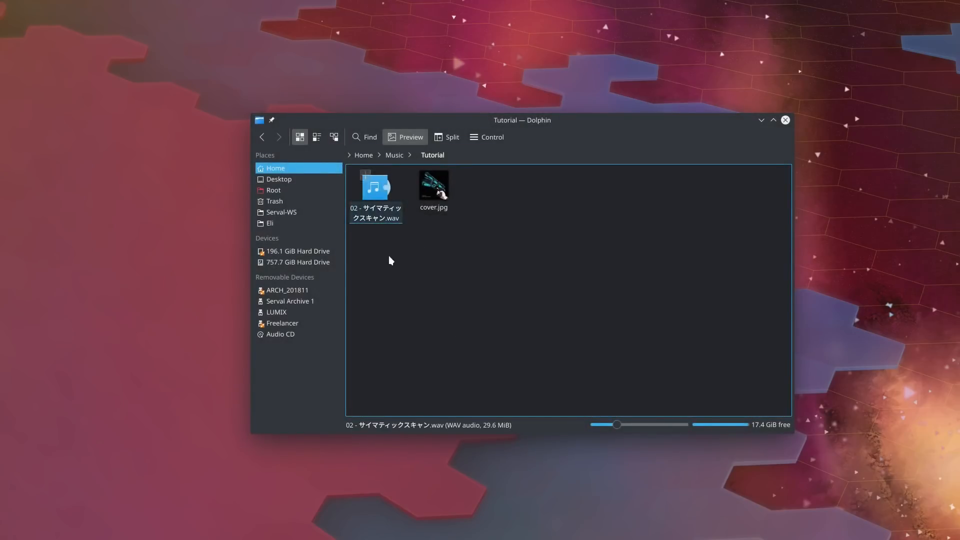
- Open 02 - サイマティックスキャン.wav in VLC media player, check its media information for tags, and close the player
right_click(383, 211)
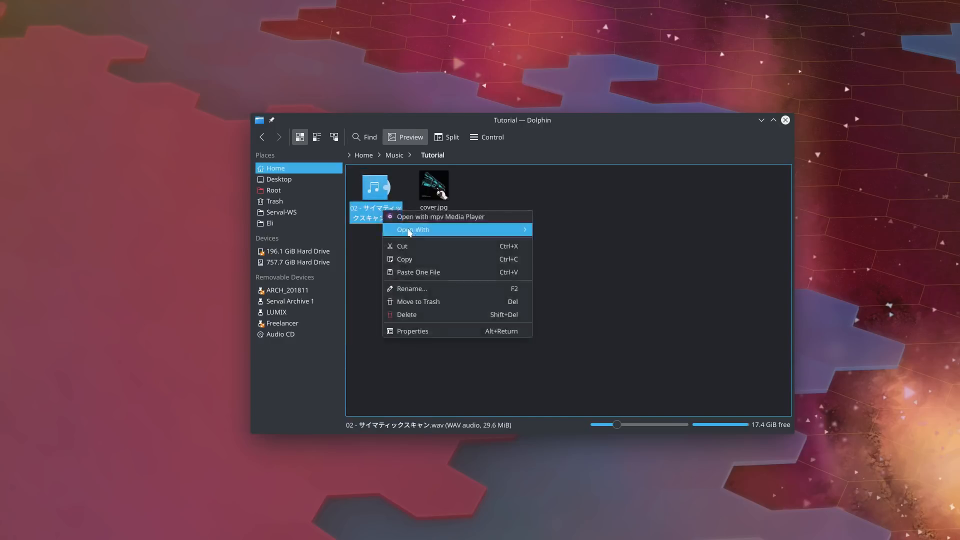
mouse_move(430, 229)
click(545, 229)
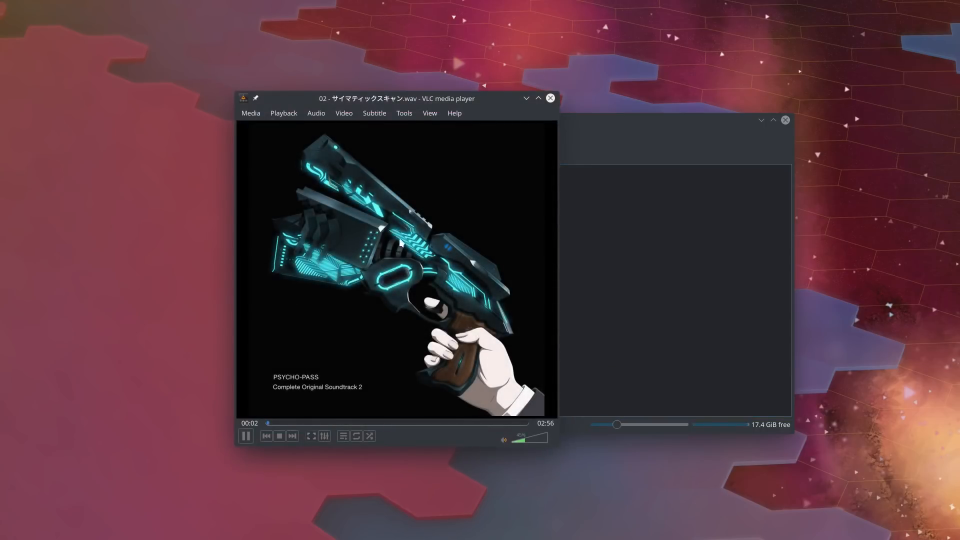
click(428, 113)
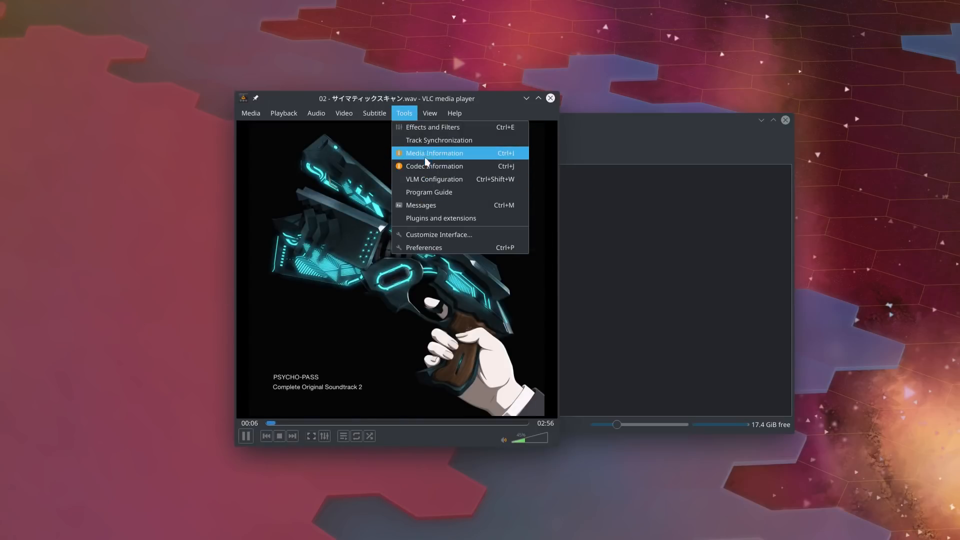
click(428, 153)
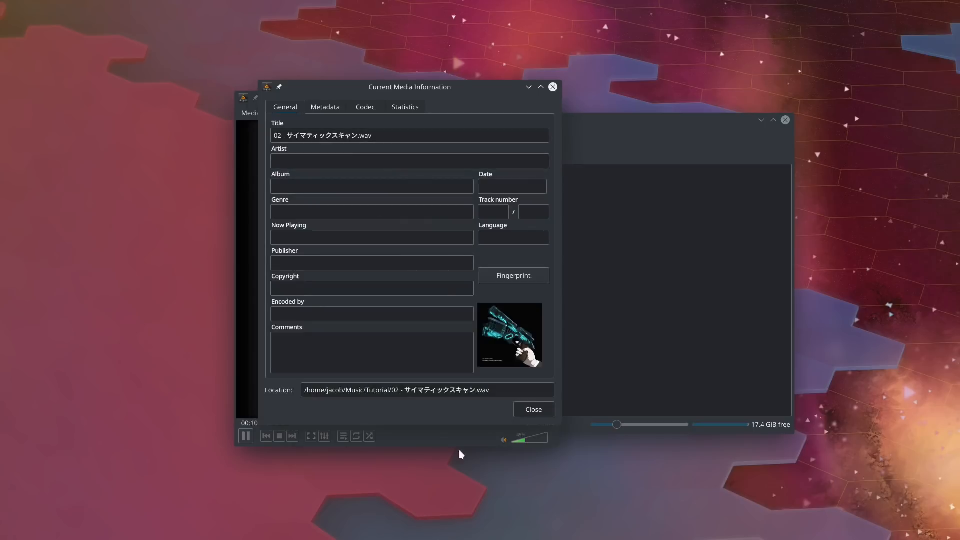
click(533, 411)
click(550, 98)
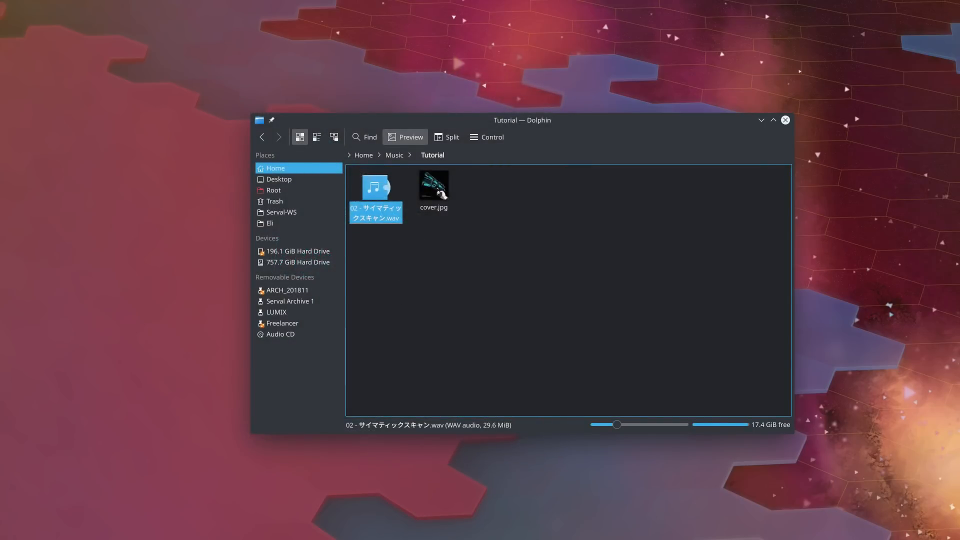
- Play 02 - サイマティックスキャン.wav briefly in mpv and close the player
click(404, 257)
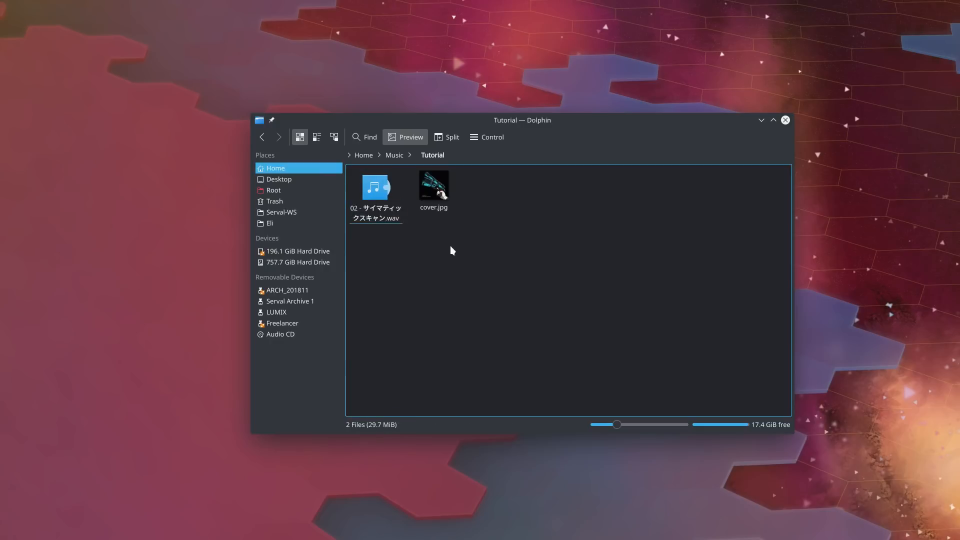
mouse_move(460, 221)
mouse_down()
mouse_move(423, 190)
mouse_move(458, 228)
mouse_up()
click(383, 219)
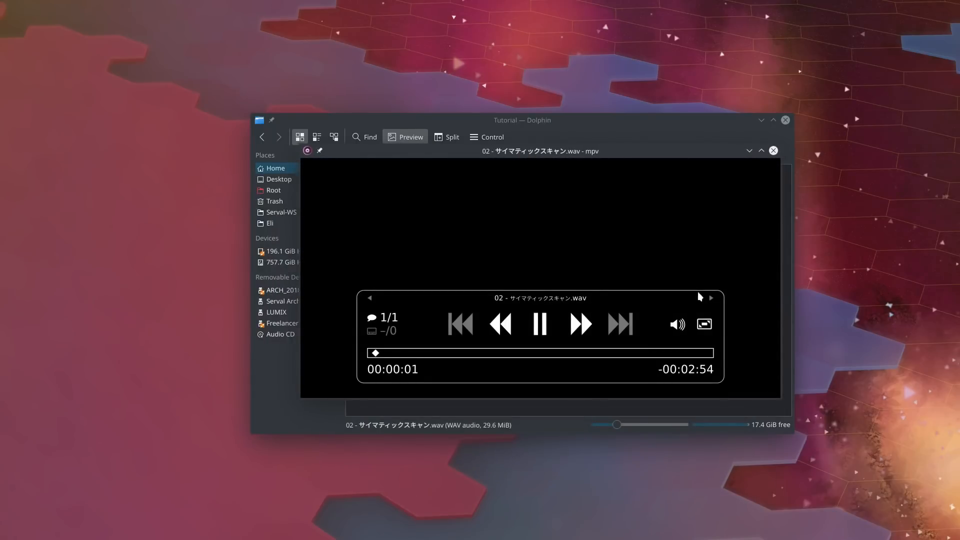
click(773, 151)
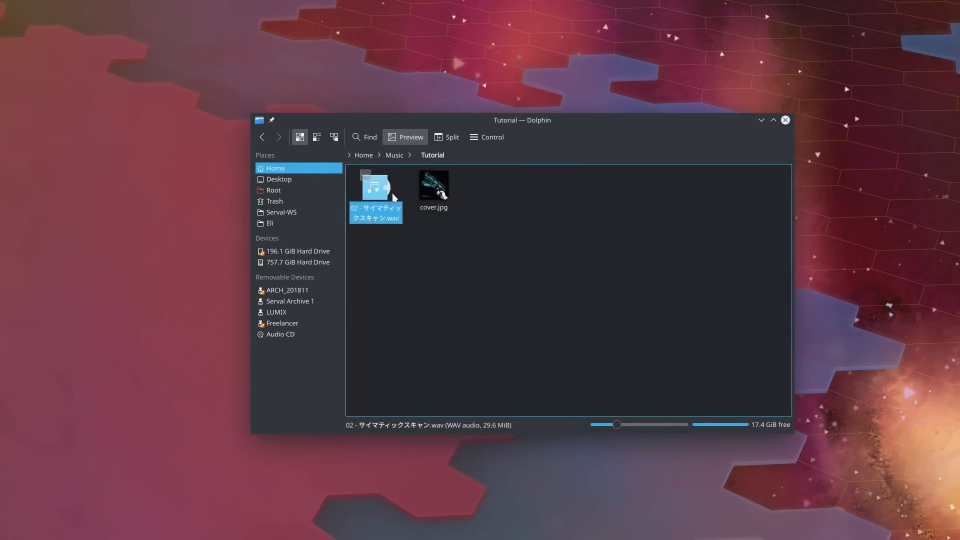
- Open 02 - サイマティックスキャン.wav from the Tutorial folder in SoundConverter
right_click(387, 219)
mouse_move(401, 236)
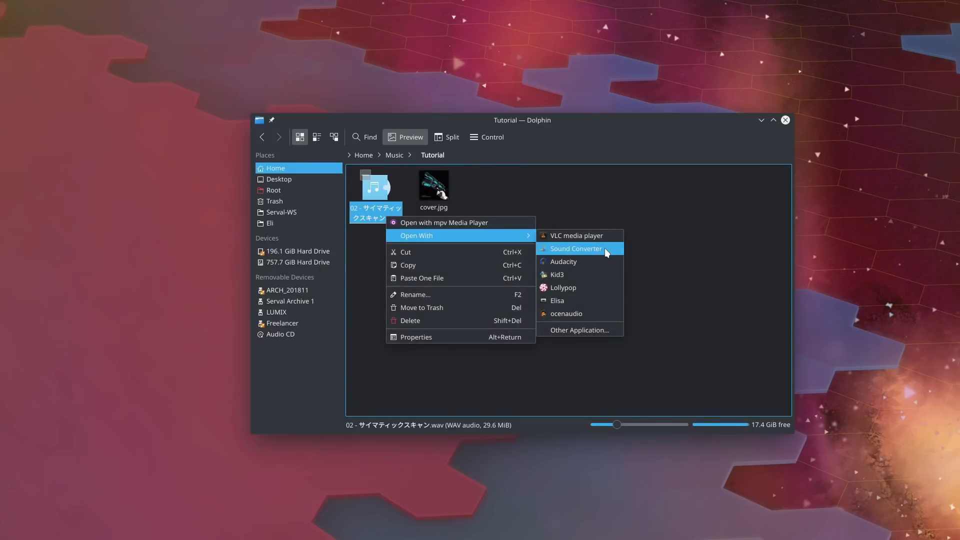
click(576, 249)
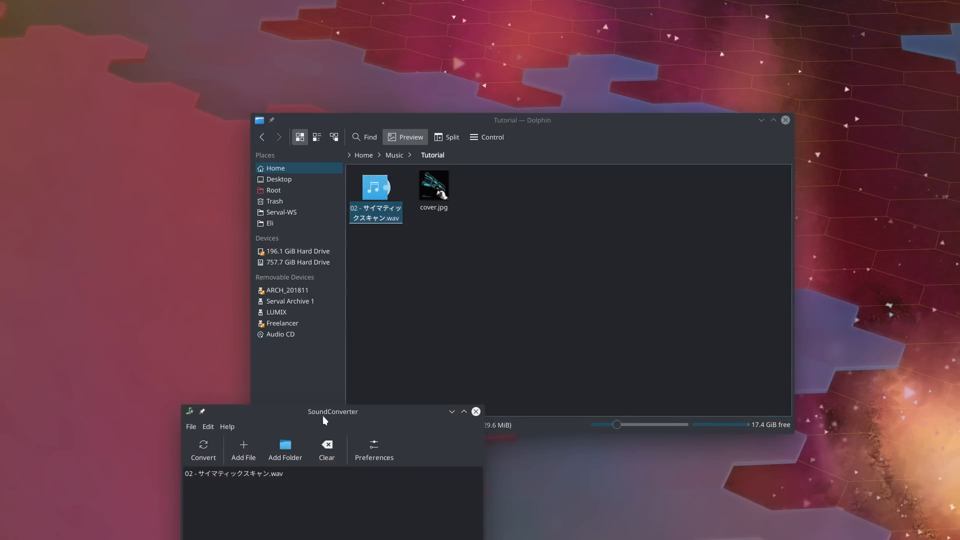
drag(323, 418, 332, 211)
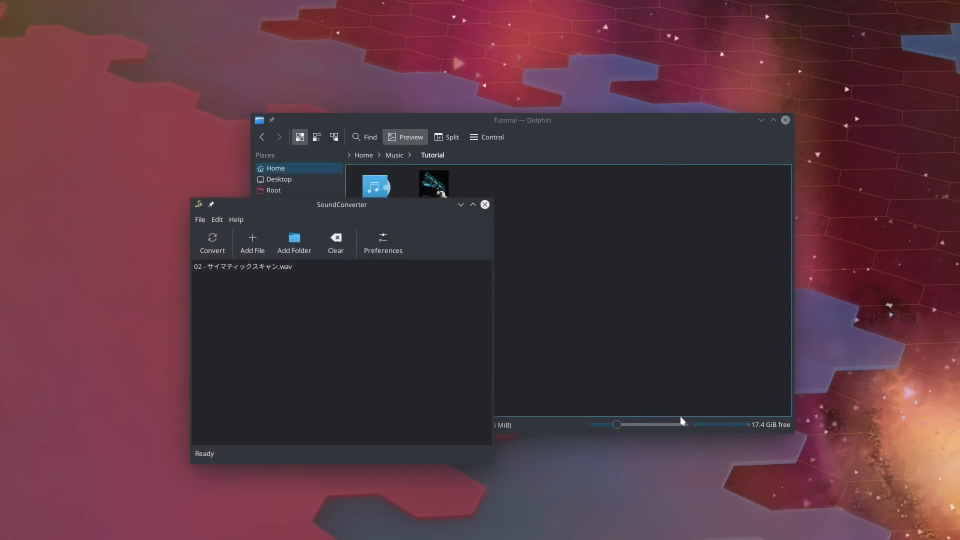
drag(399, 259, 418, 215)
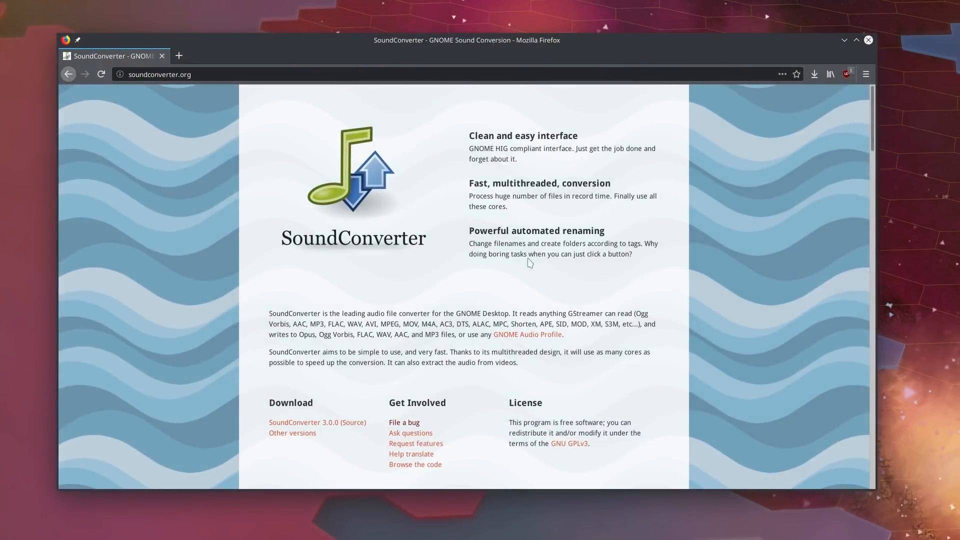
- Read the interface feature description on the soundconverter.org website in Firefox
drag(472, 136, 588, 135)
click(588, 135)
drag(574, 148, 527, 163)
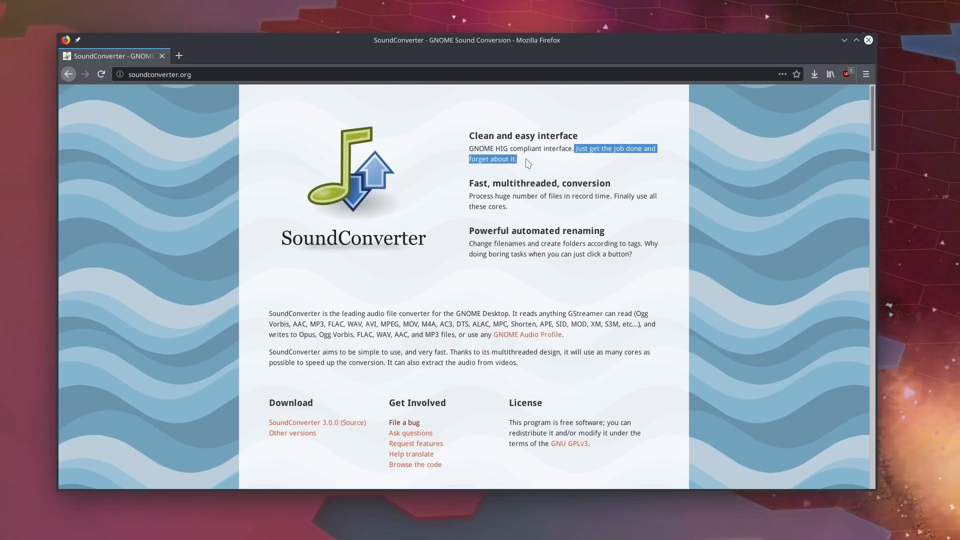
click(542, 164)
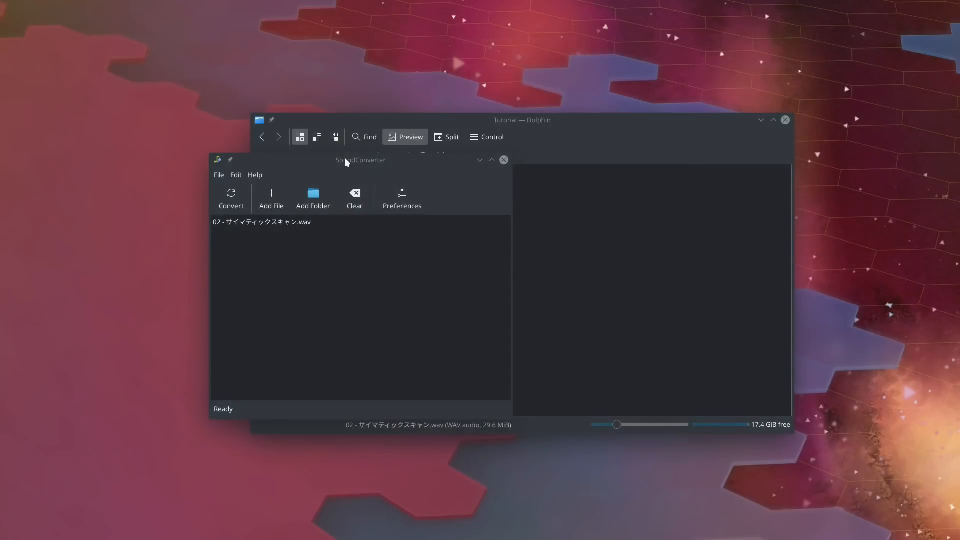
- Set SoundConverter to place results in the same folder as the input file, using FLAC Lossless with Better (Slower) compression
drag(345, 161, 417, 159)
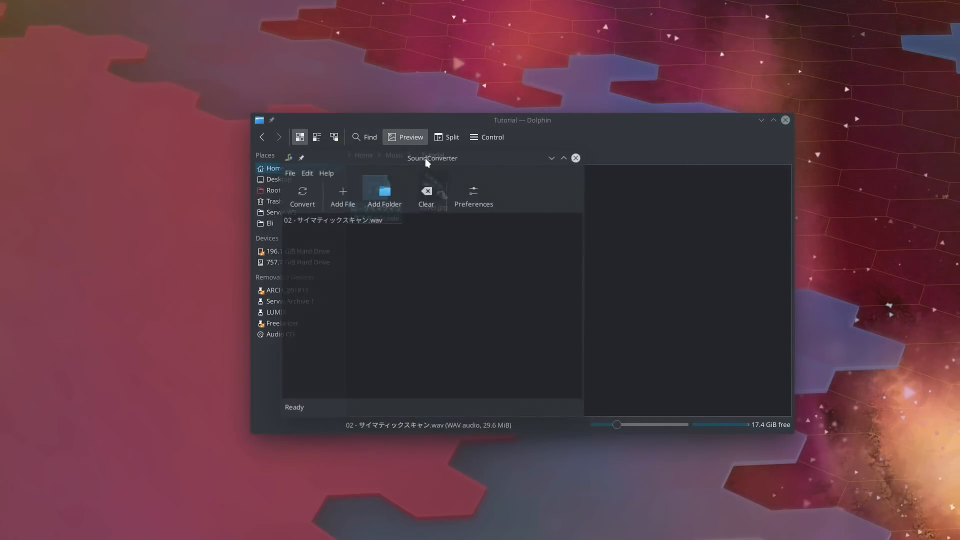
click(380, 224)
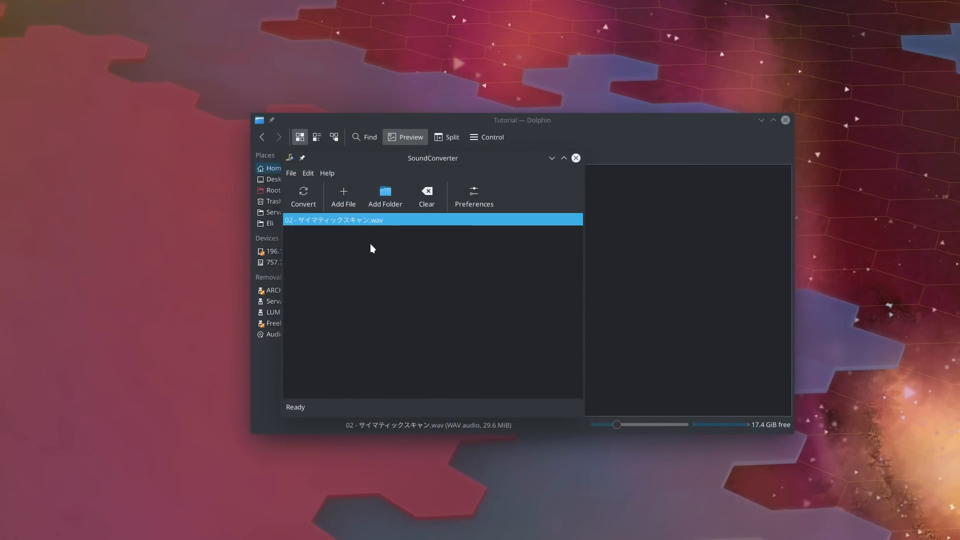
click(477, 196)
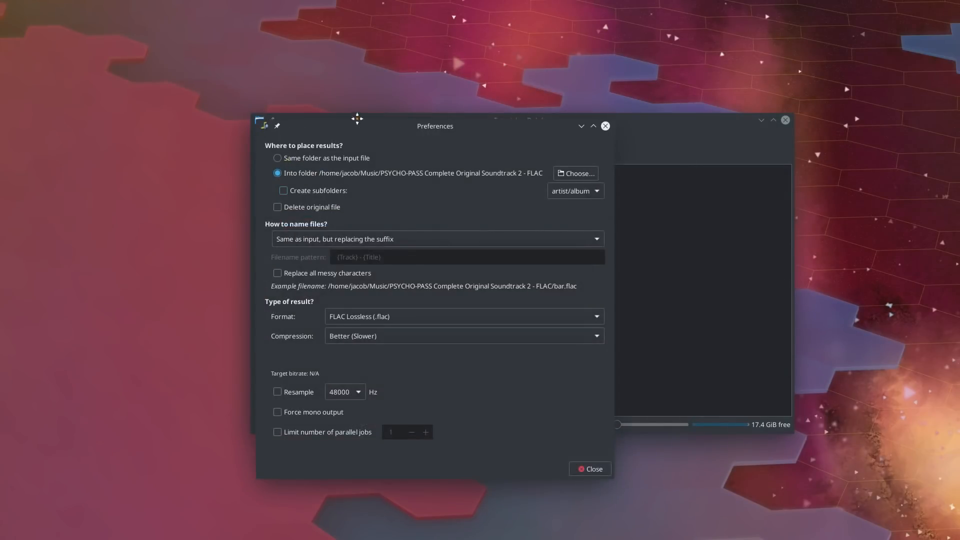
drag(357, 118, 354, 105)
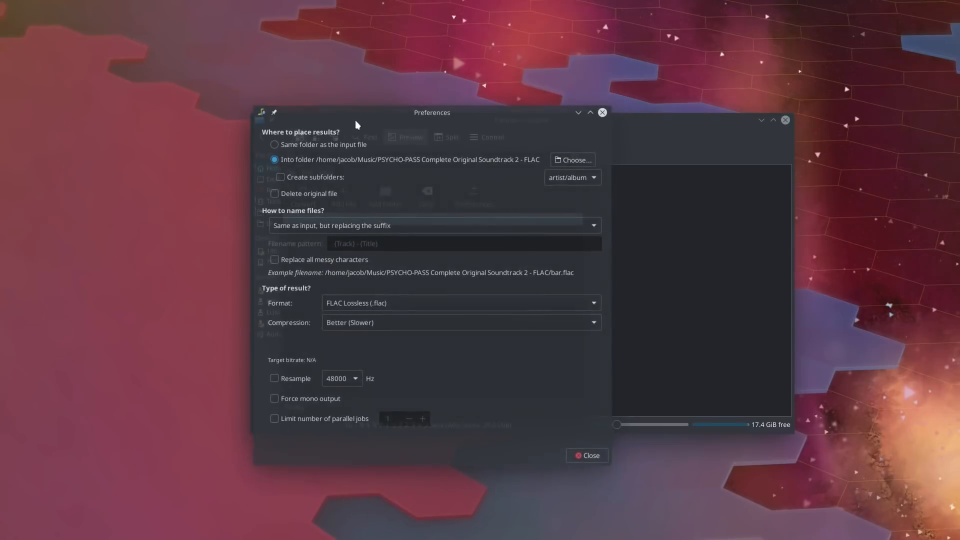
click(365, 303)
click(365, 302)
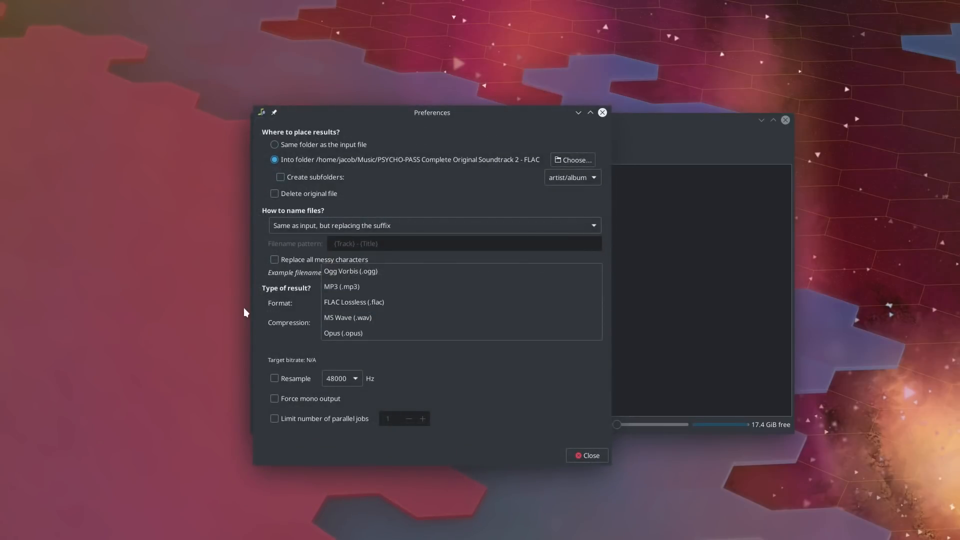
click(392, 323)
click(366, 322)
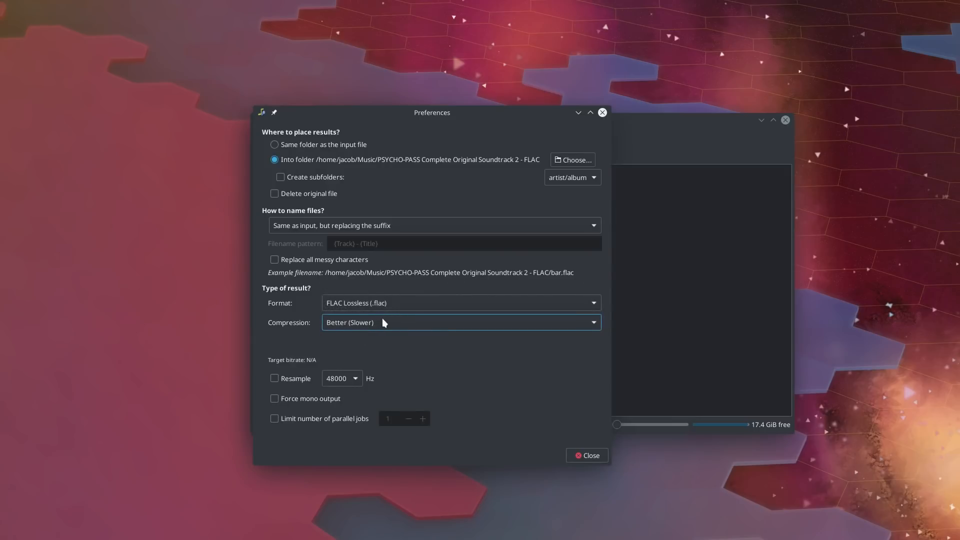
click(349, 144)
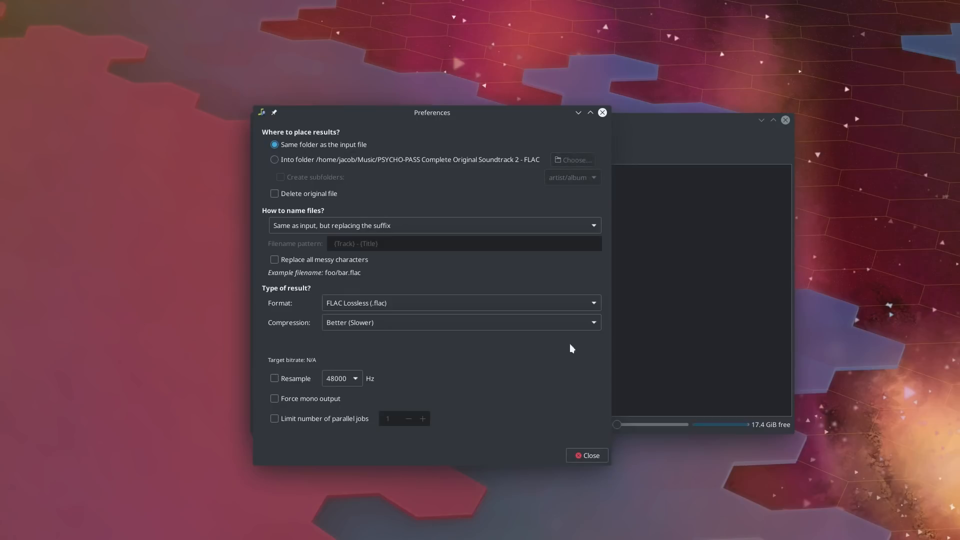
click(585, 455)
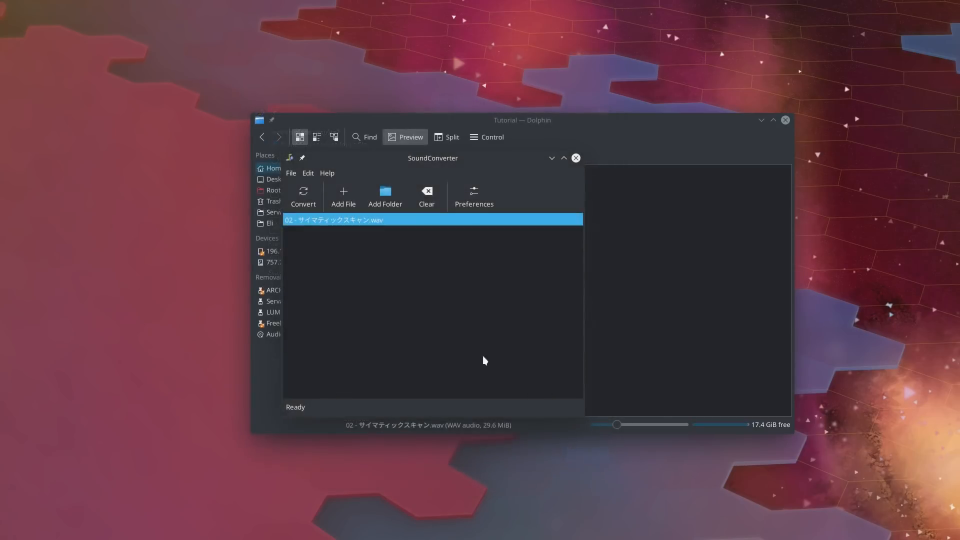
- Convert 02 - サイマティックスキャン.wav to FLAC and briefly play the converted file from the Tutorial folder in mpv
click(307, 202)
drag(490, 160, 0, 171)
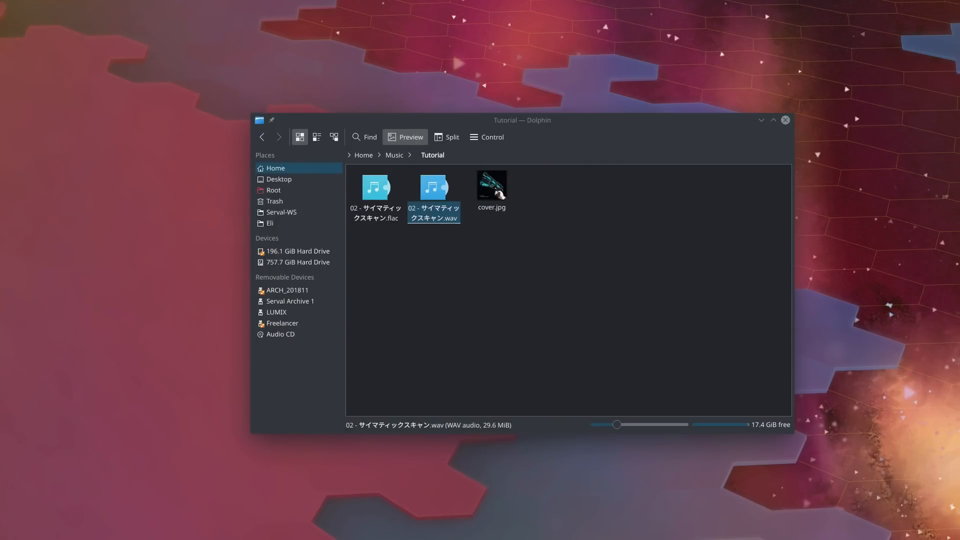
click(377, 220)
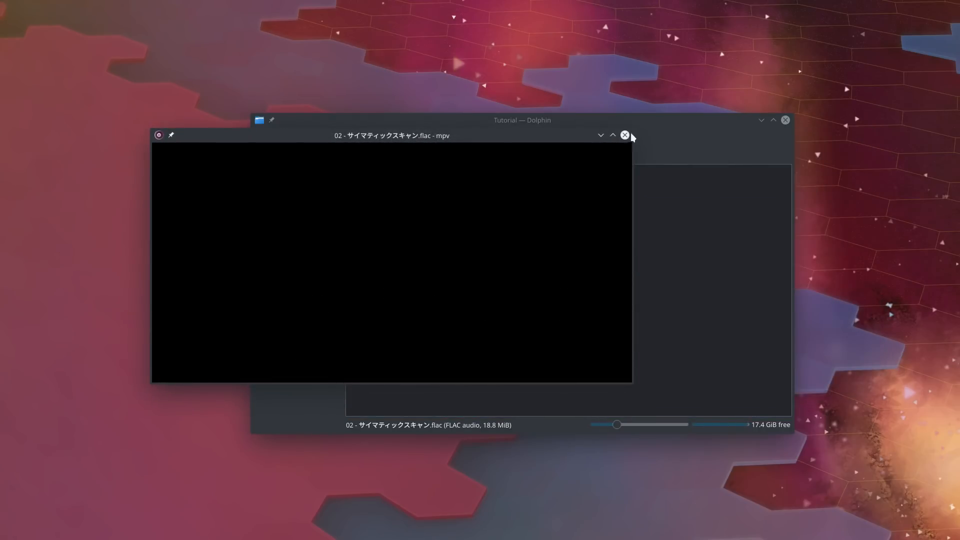
click(625, 135)
right_click(385, 216)
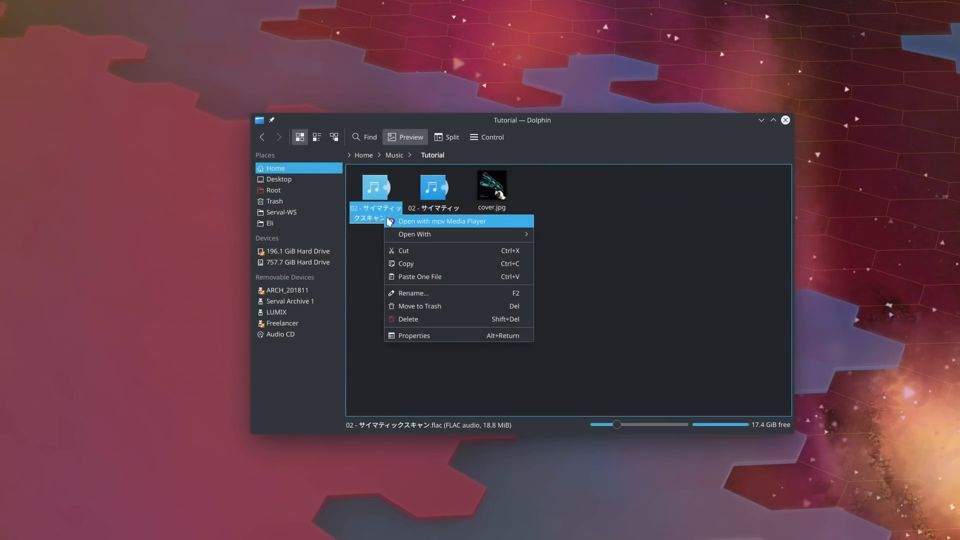
click(373, 236)
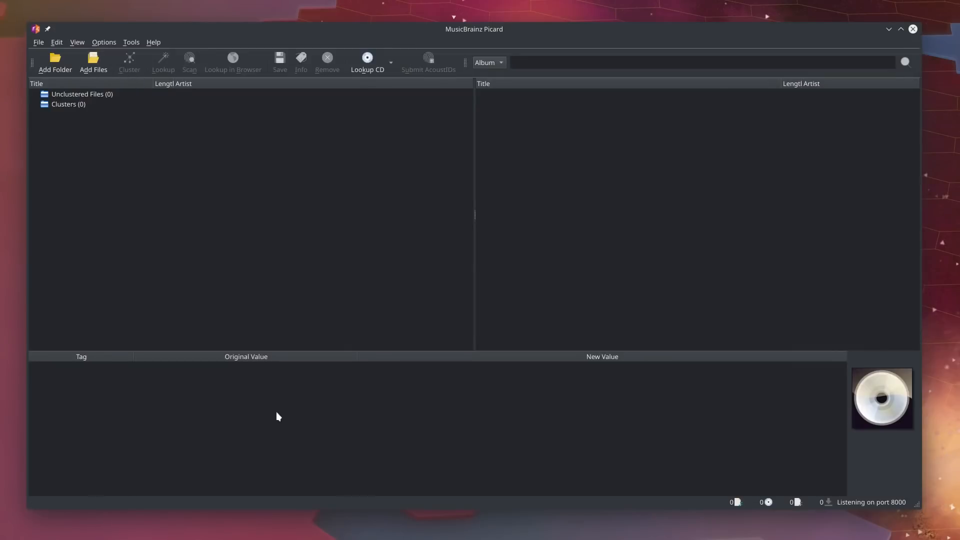
- Add 02 - サイマティックスキャン.wav from the Tutorial folder to MusicBrainz Picard and select it among the unclustered files
click(94, 59)
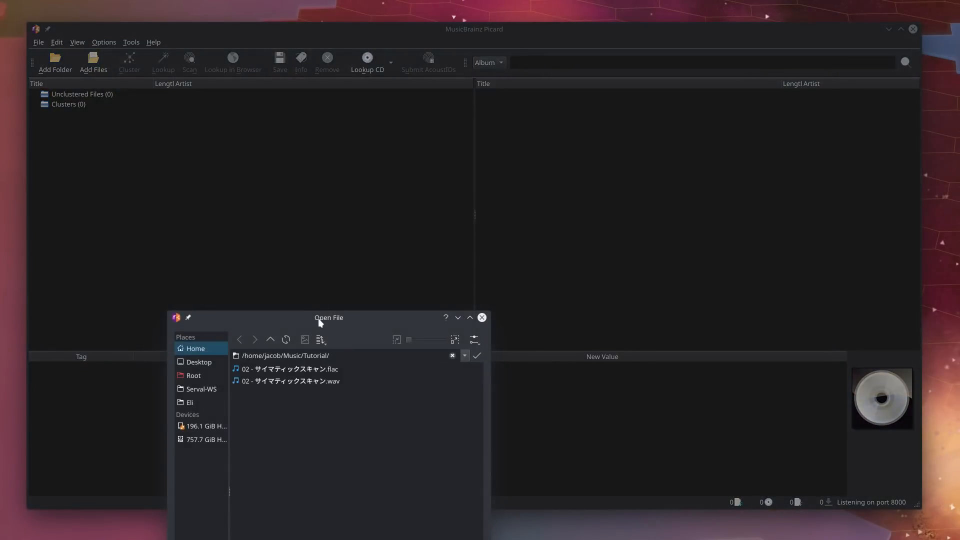
drag(321, 323, 411, 86)
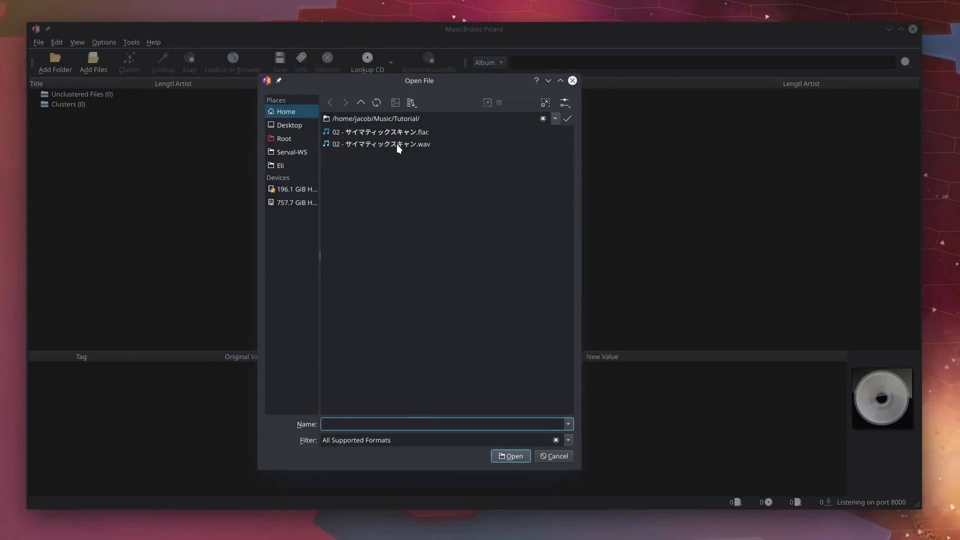
double_click(398, 144)
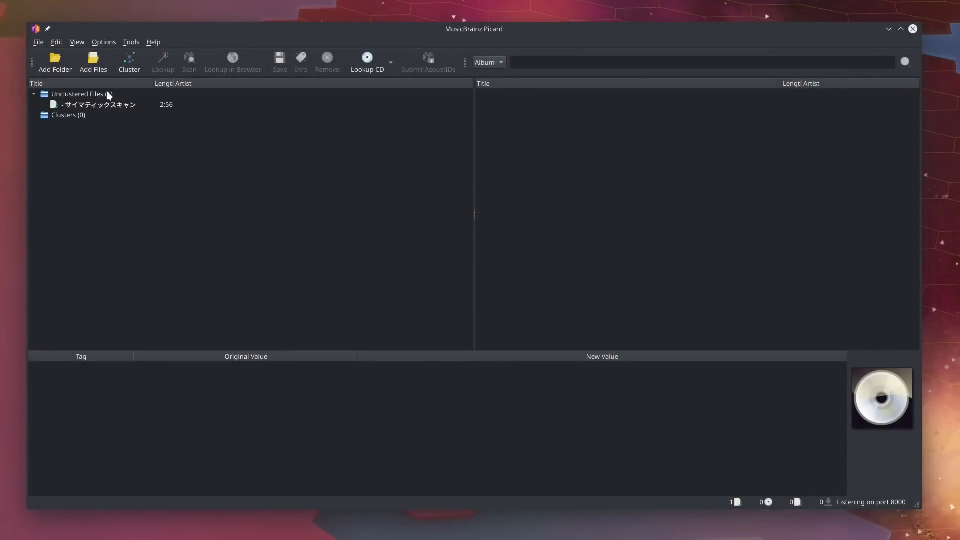
click(105, 95)
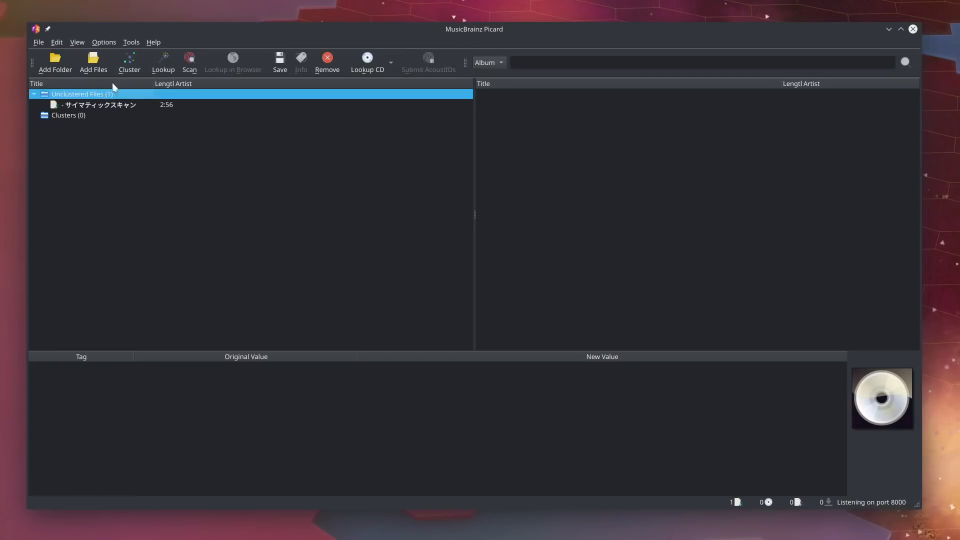
click(118, 104)
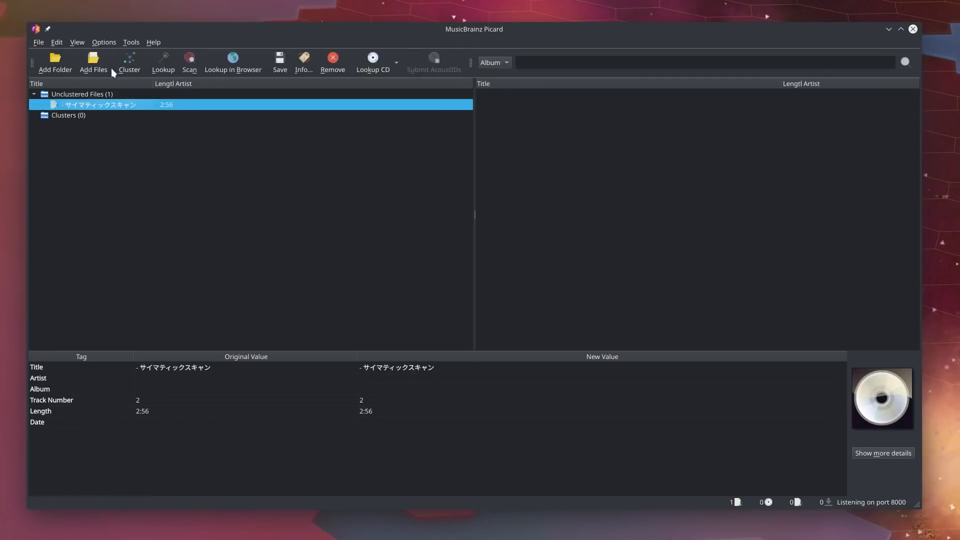
- Look up the unclustered WAV on MusicBrainz, expand the matched album PSYCHO-PASS Complete Original Soundtrack 2 and select track 1-02
click(154, 63)
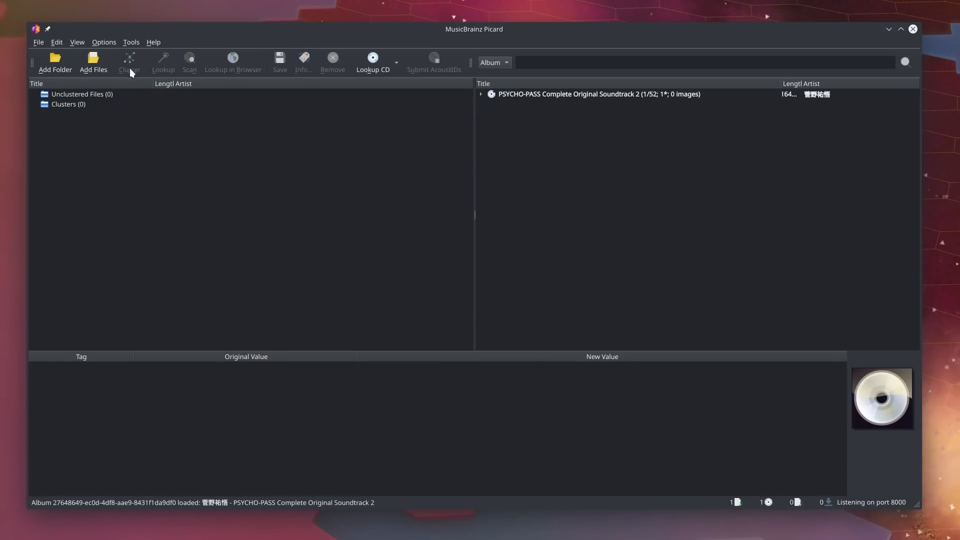
click(480, 94)
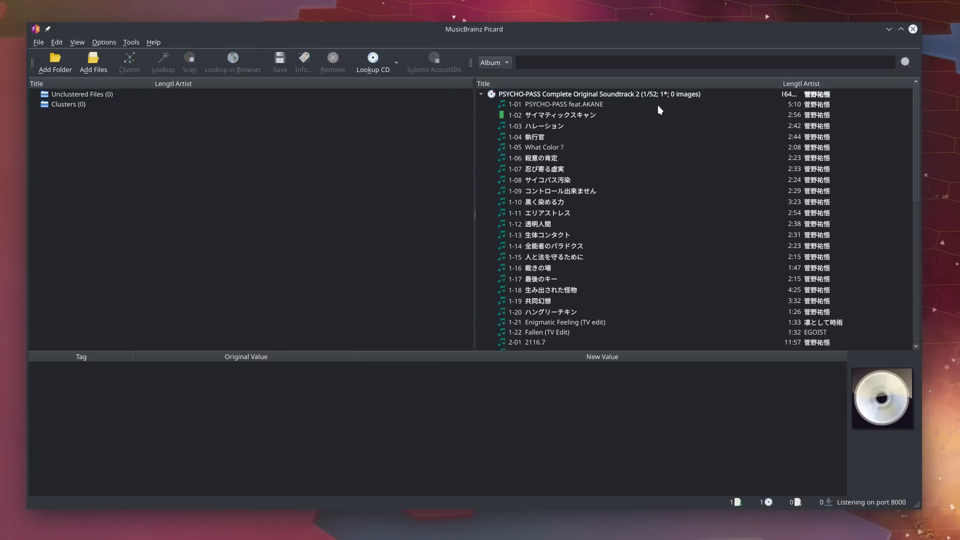
scroll(657, 113, down, 9)
scroll(661, 113, up, 9)
click(611, 115)
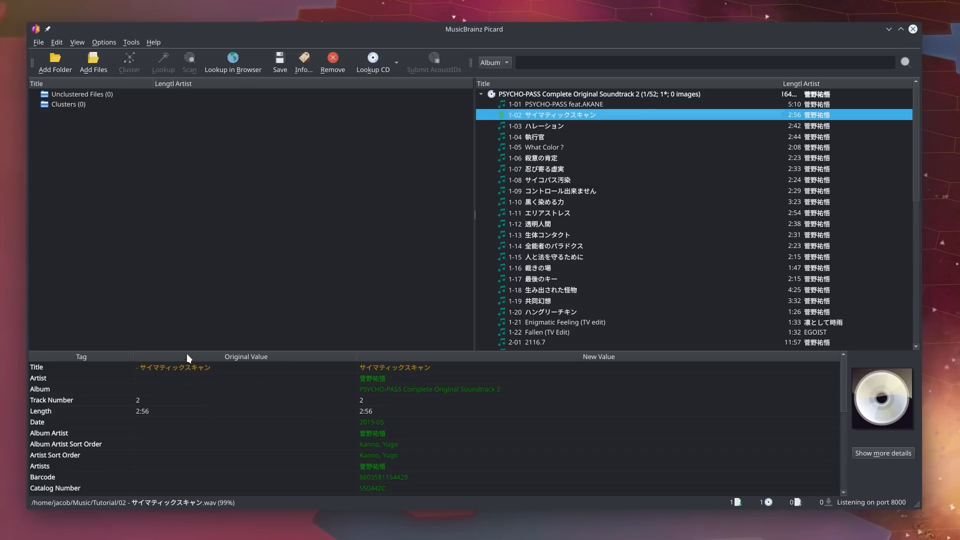
- Compare the track's original title with the FLAC file name in the Tutorial folder and with the new title value in Picard
click(141, 368)
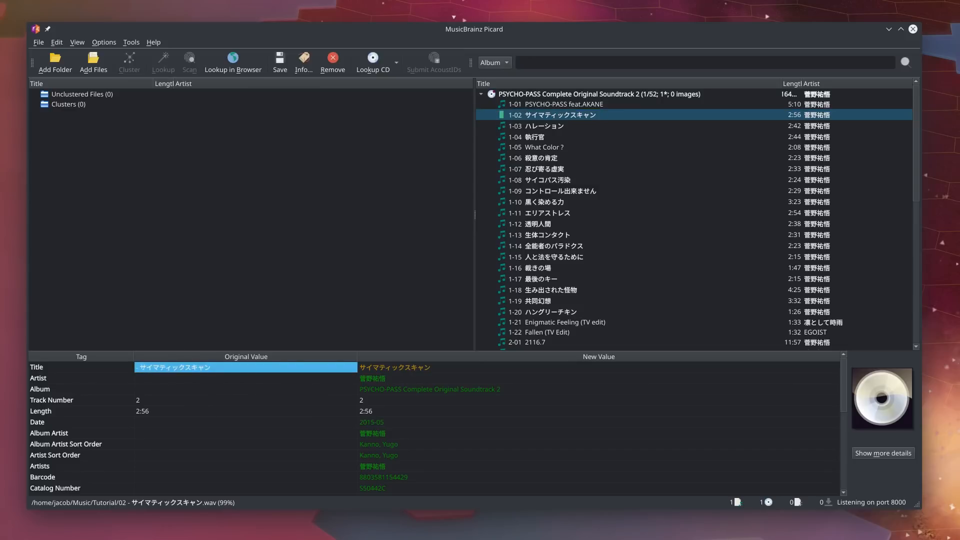
key(alt+Tab)
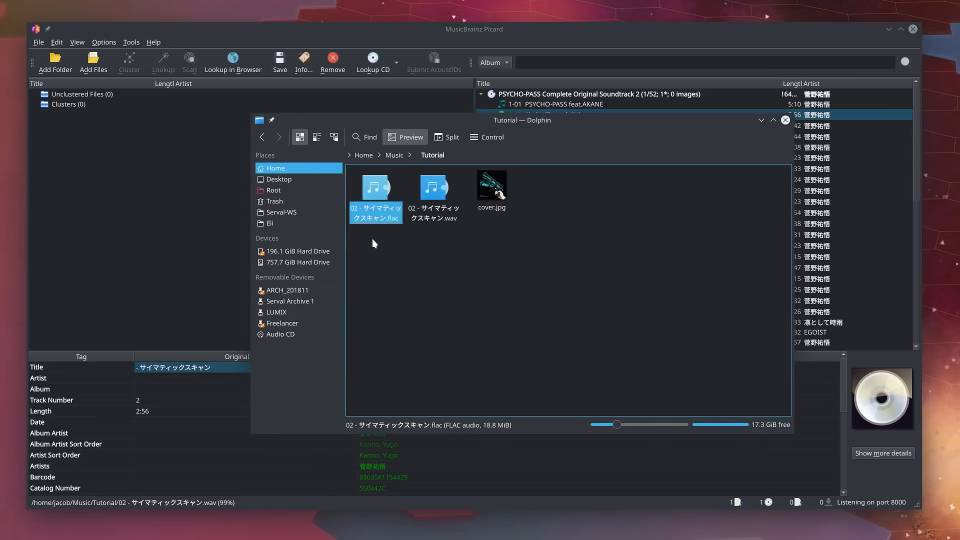
right_click(376, 214)
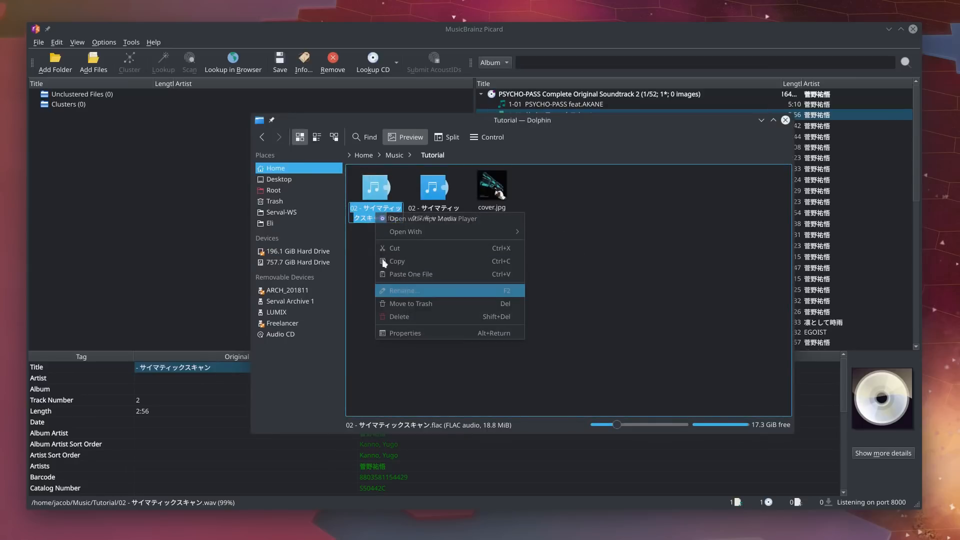
click(361, 210)
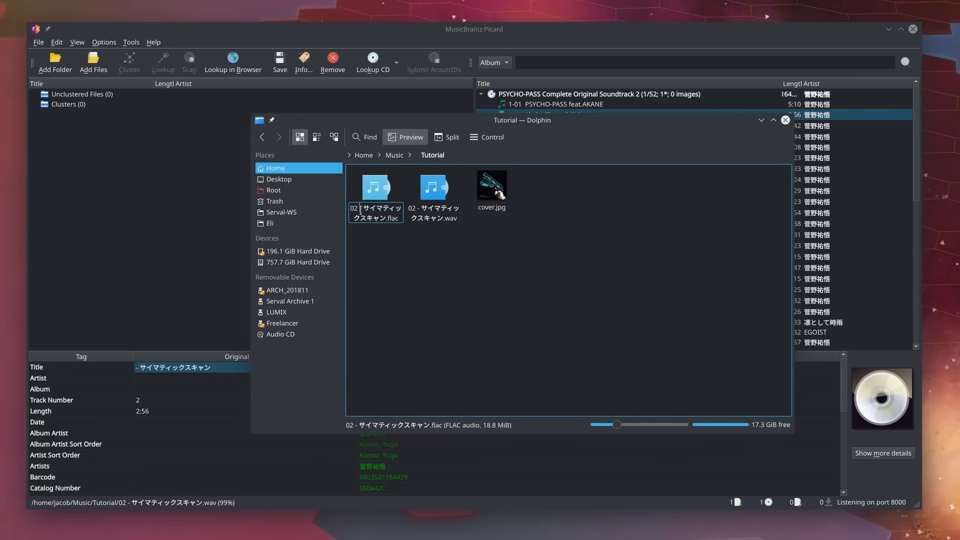
drag(360, 210, 385, 221)
click(184, 278)
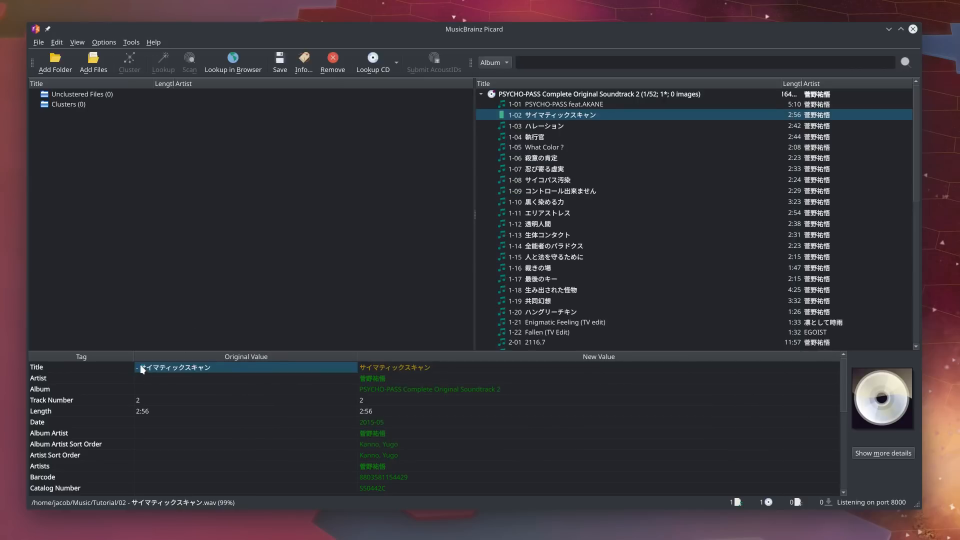
click(342, 370)
click(378, 368)
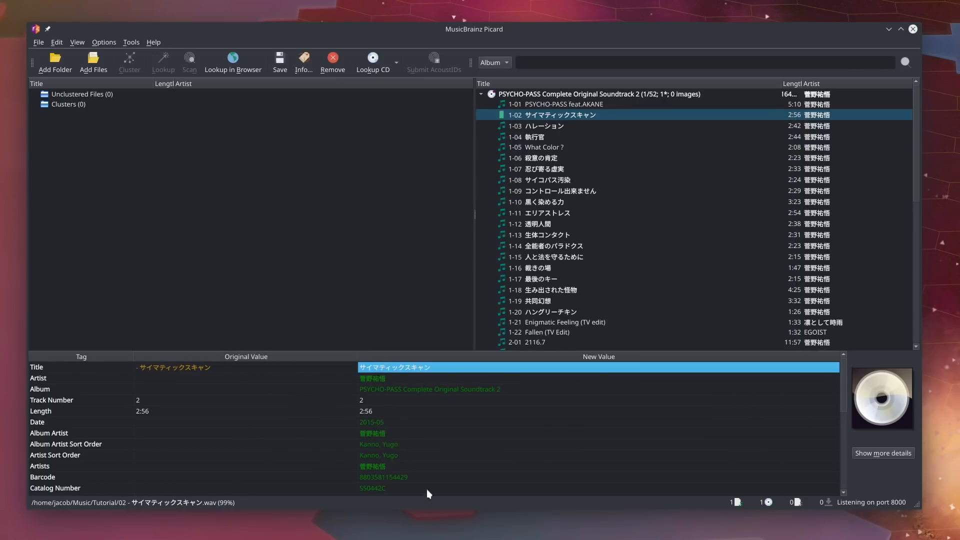
- Check the enabled saving options, save the new tags to track 1-02 and review its full tag list
click(108, 42)
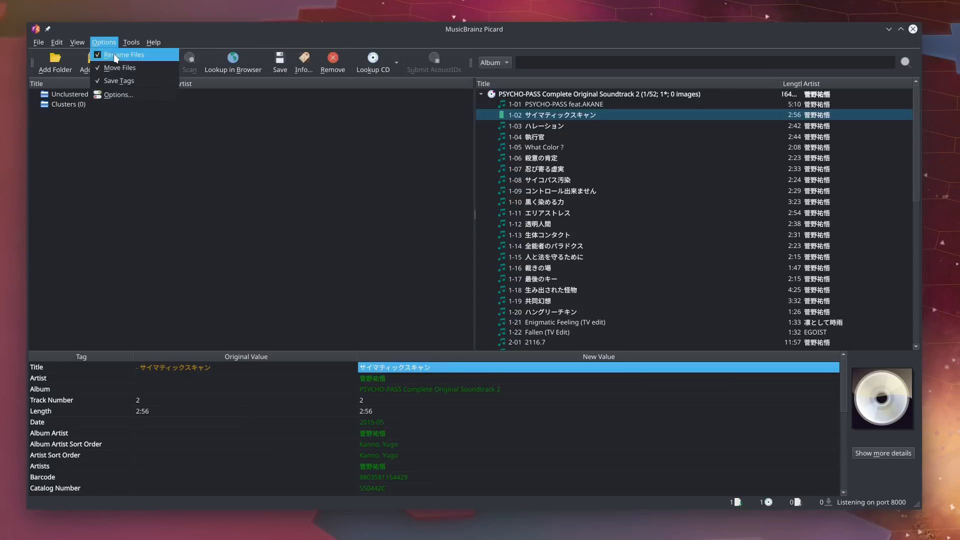
click(202, 208)
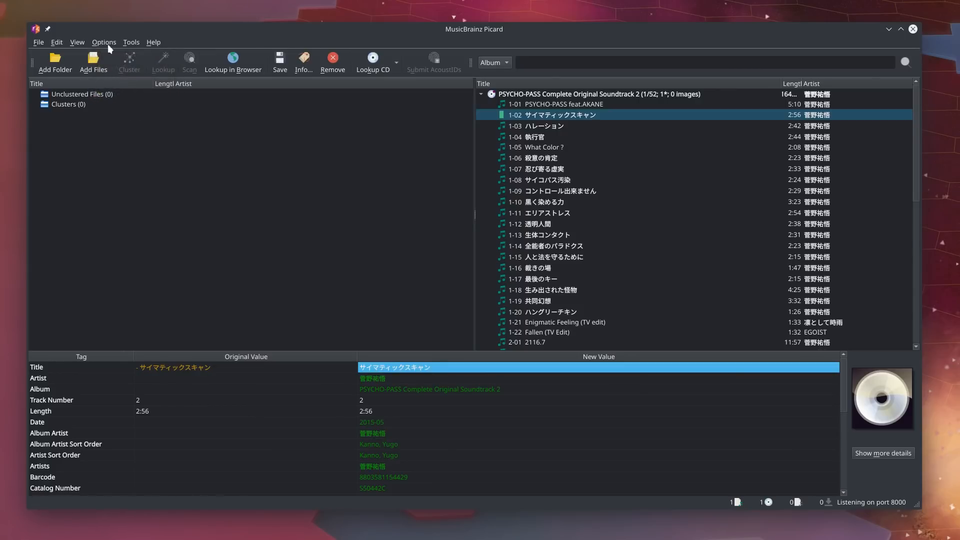
click(278, 67)
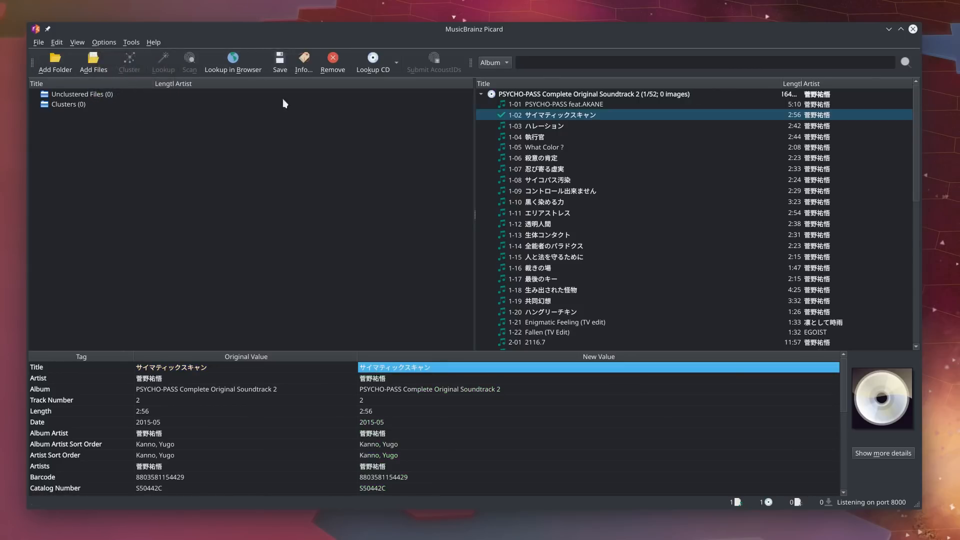
scroll(380, 395, down, 6)
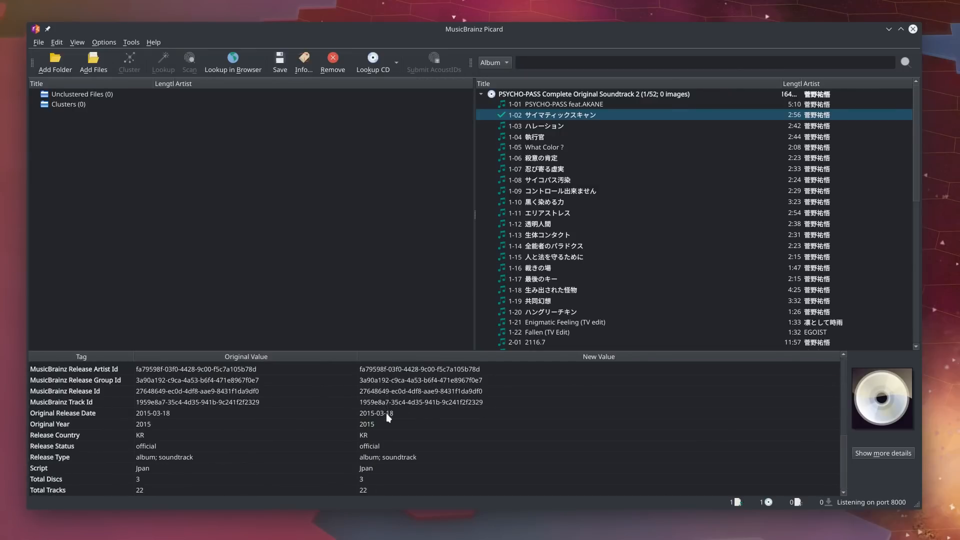
scroll(386, 410, up, 6)
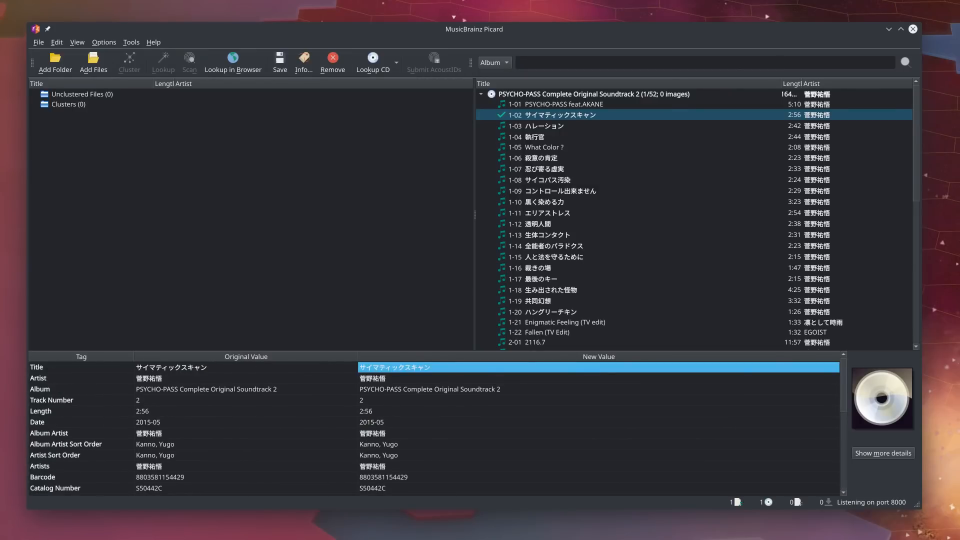
- Browse in Dolphin from Tutorial to the artist's folder in Music and open PSYCHO-PASS Complete Original Soundtrack 2
key(alt+Tab)
click(483, 256)
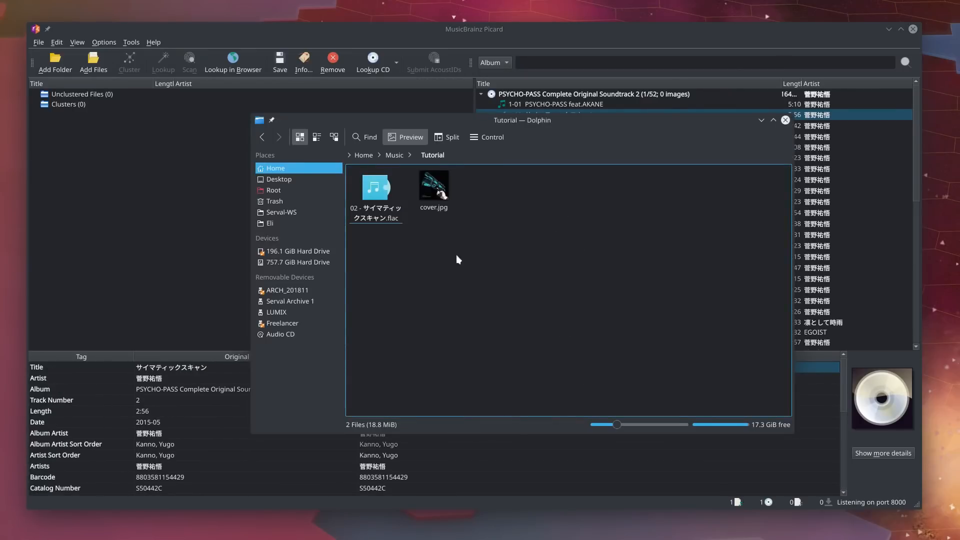
click(392, 153)
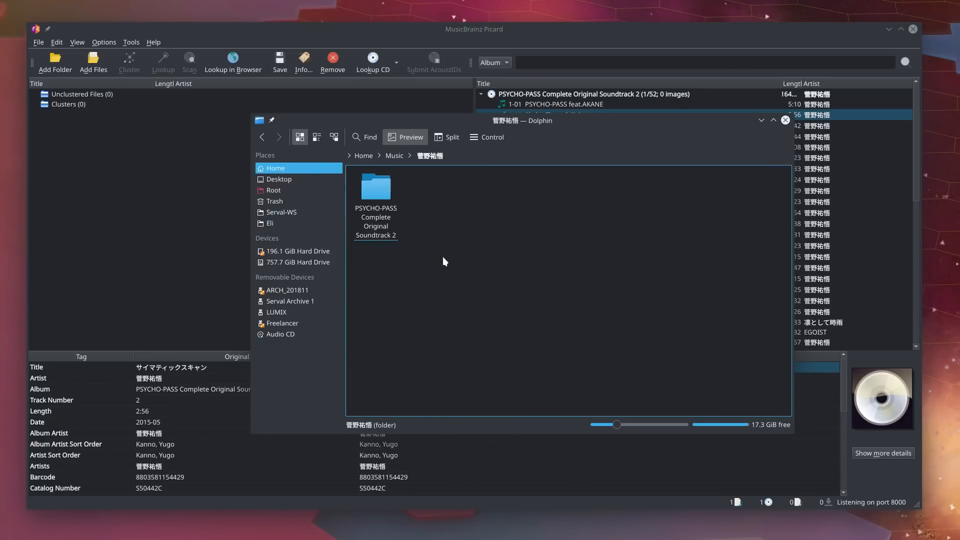
click(385, 221)
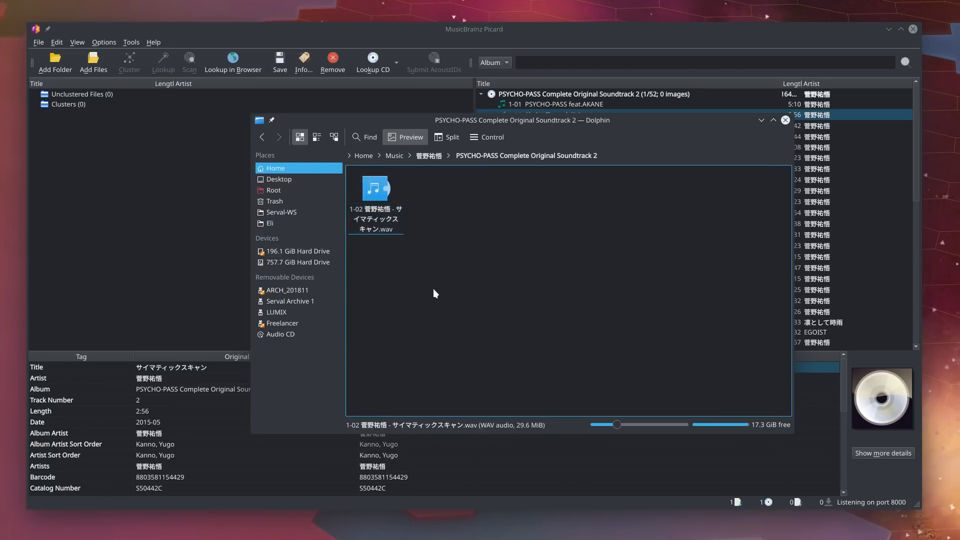
- Open the renamed 1-02 WAV in VLC, inspect its general, metadata and codec information, and close the player
right_click(382, 212)
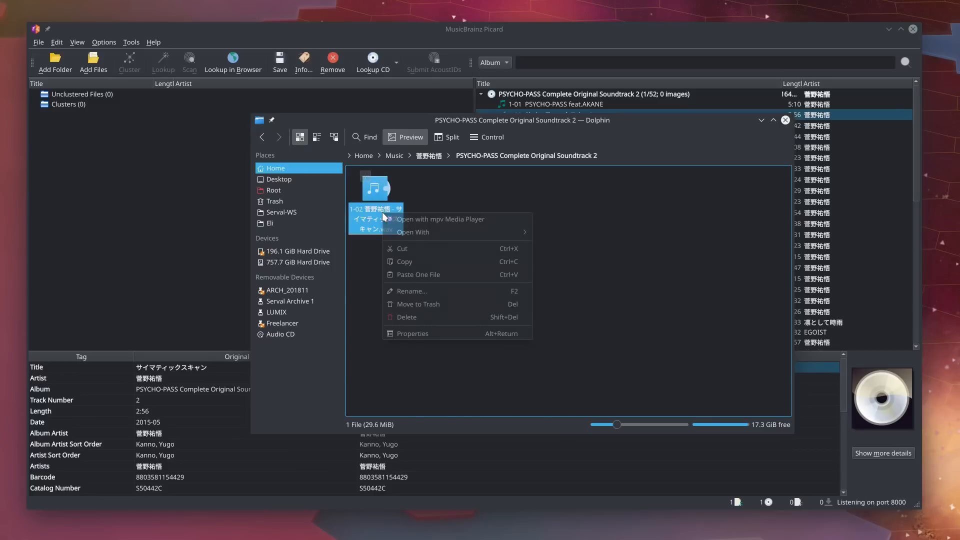
mouse_move(440, 232)
click(546, 236)
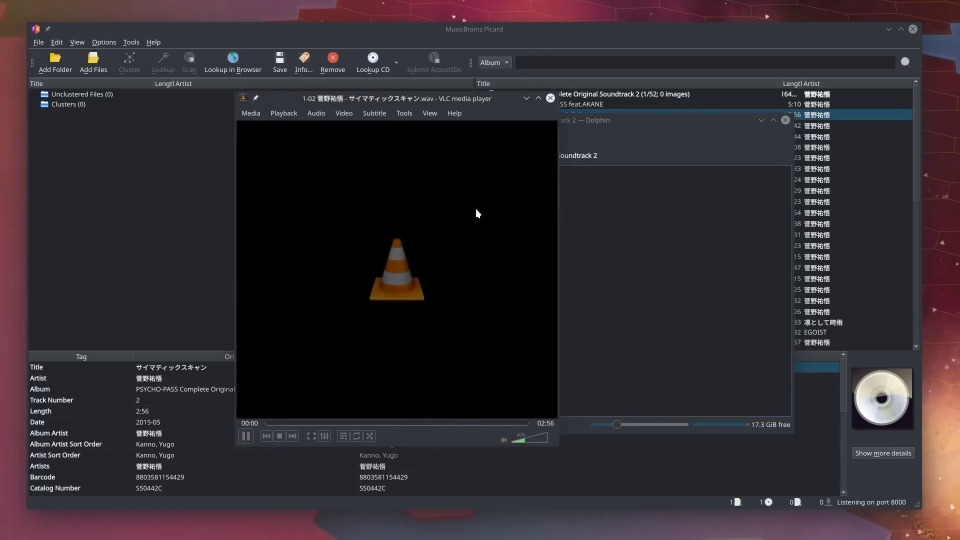
click(404, 114)
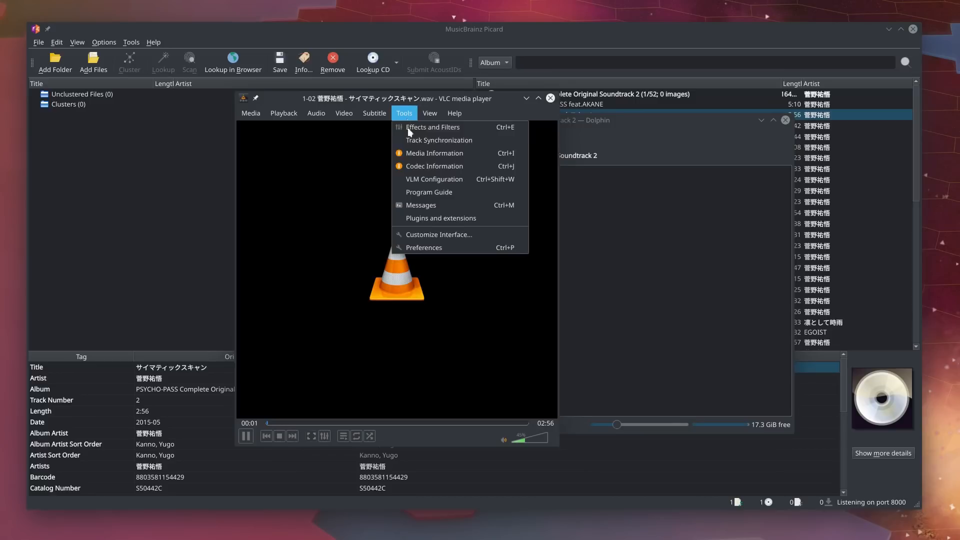
click(416, 155)
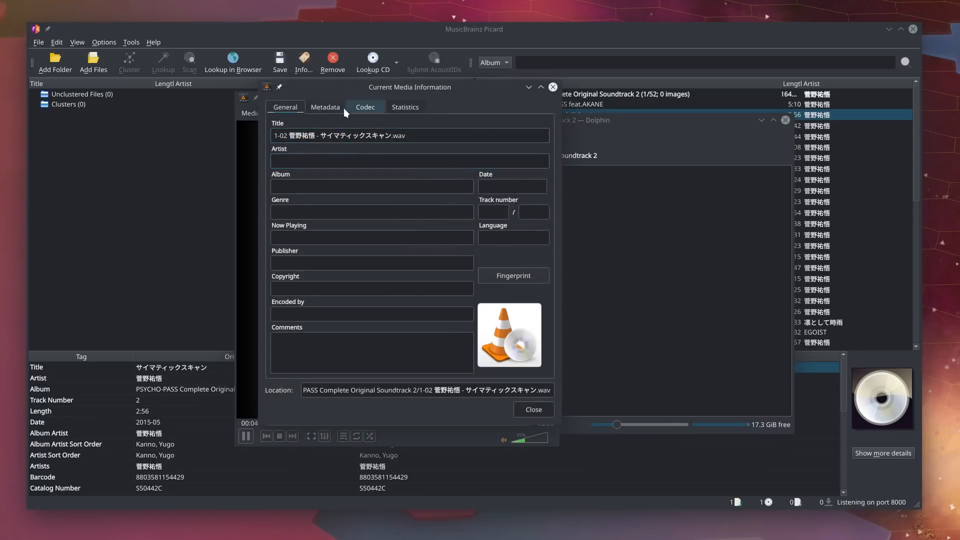
click(336, 108)
click(376, 105)
click(329, 109)
click(298, 107)
drag(391, 89, 463, 120)
click(619, 449)
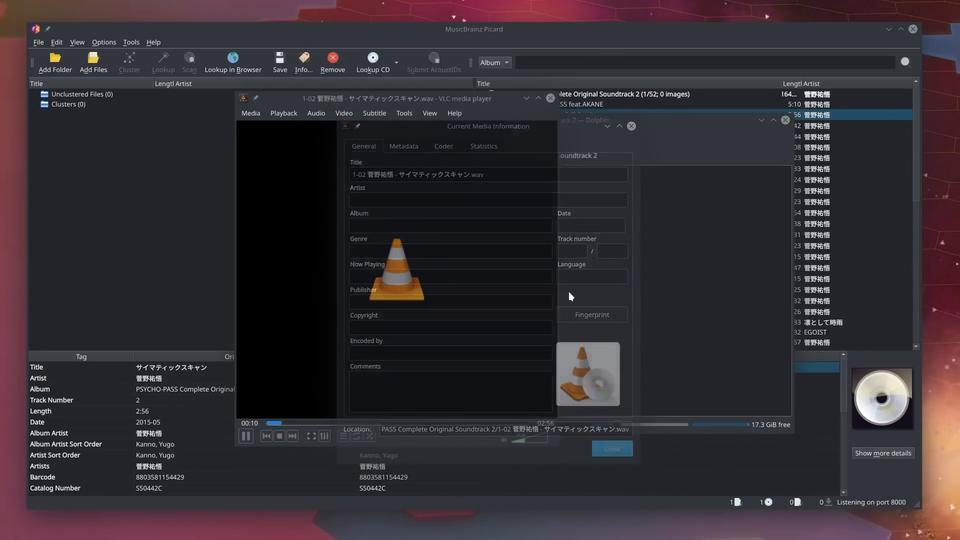
click(549, 100)
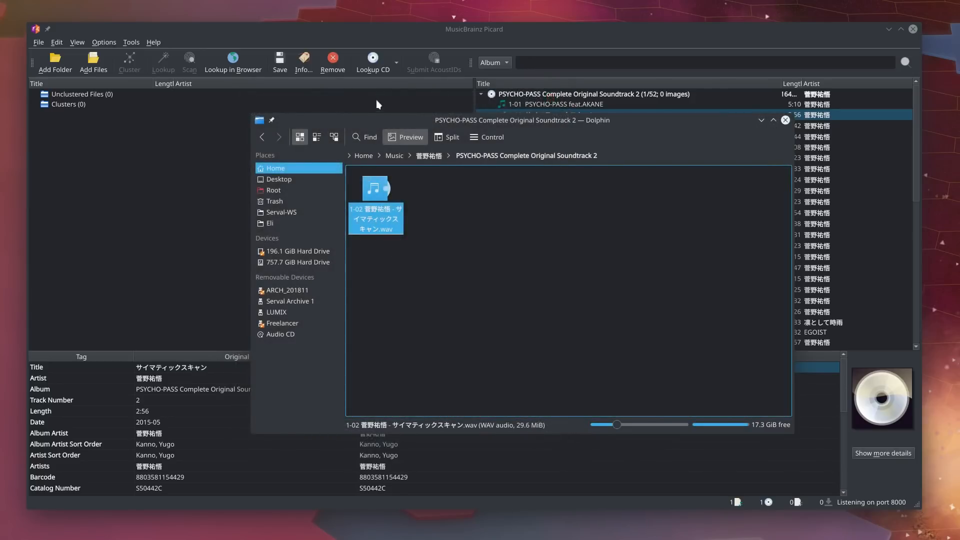
- Remove the PSYCHO-PASS album from Picard, add the renamed 1-02 WAV from Dolphin and select it among the unclustered files
click(533, 95)
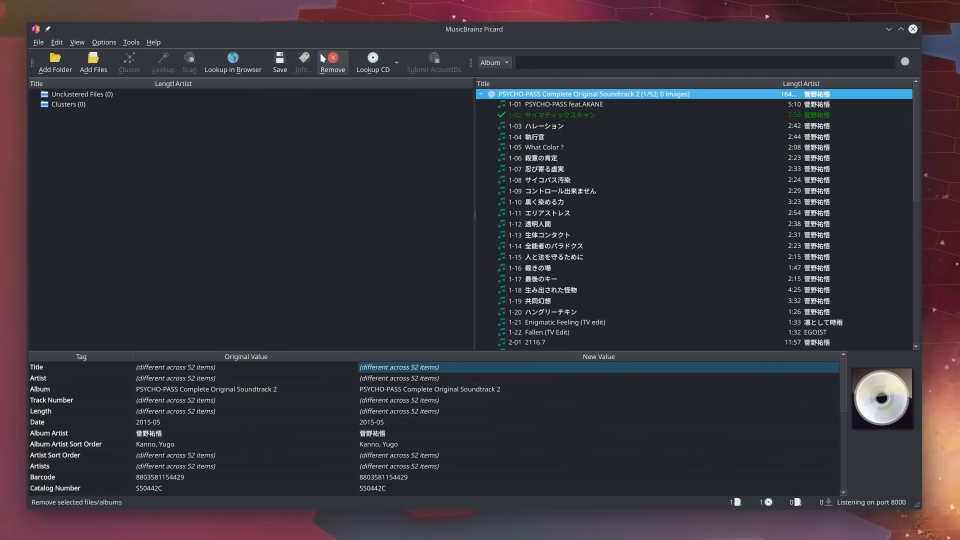
click(334, 63)
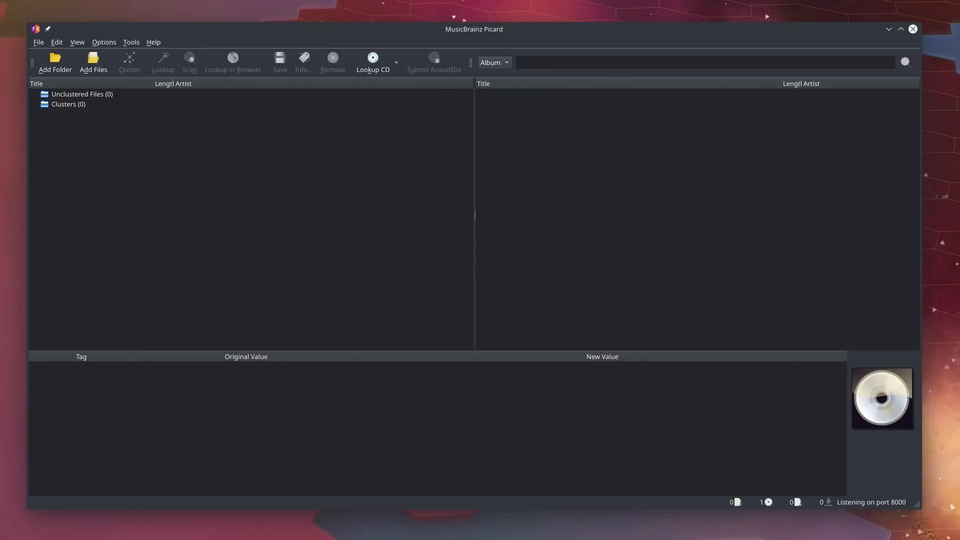
key(alt+Tab)
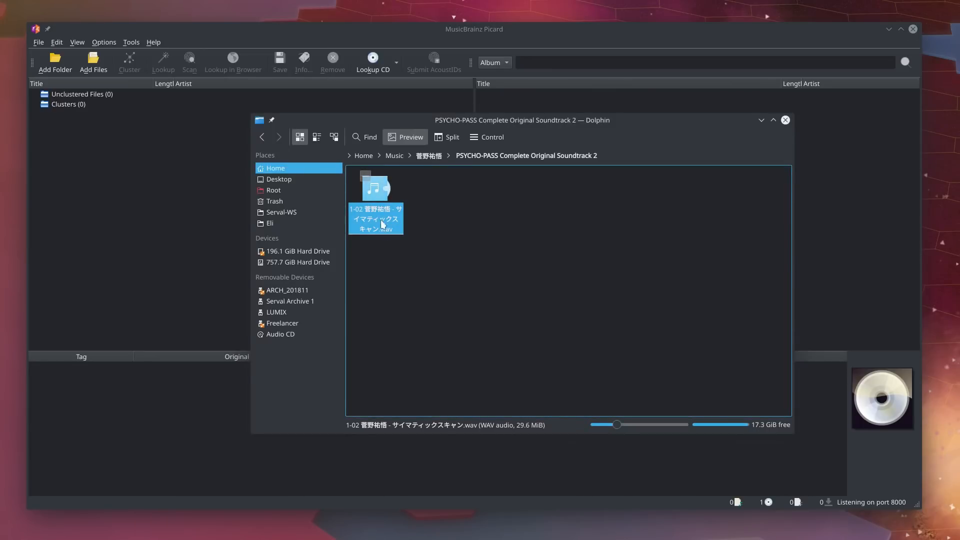
drag(383, 224, 98, 167)
click(89, 107)
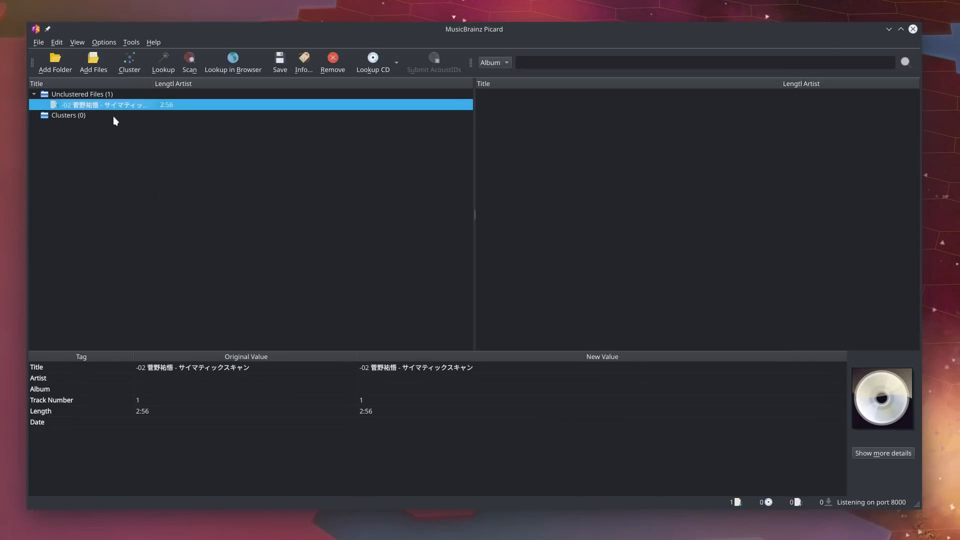
- Try to look up the renamed 1-02 WAV on MusicBrainz, repeating the lookup with the file reselected
click(160, 65)
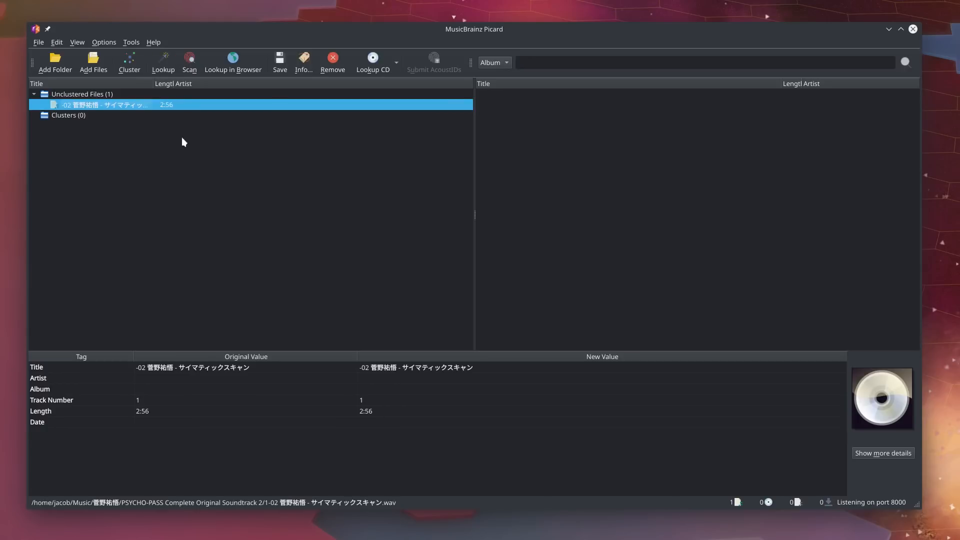
click(135, 95)
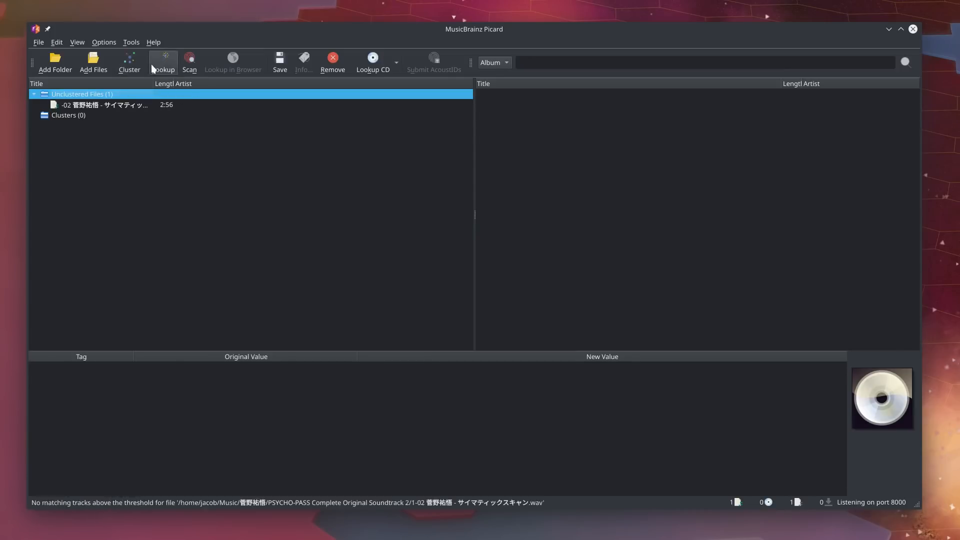
click(143, 105)
click(167, 70)
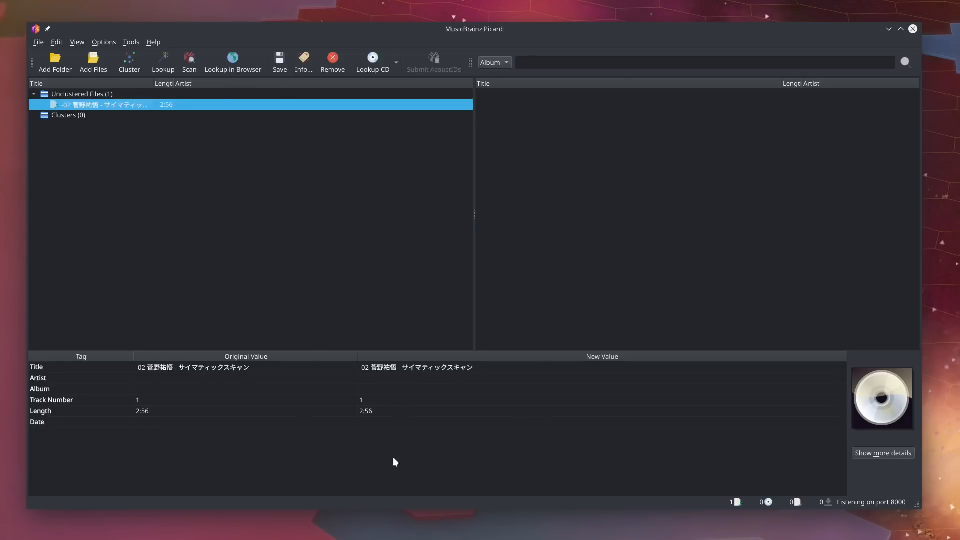
- Bring up Dolphin's Tutorial folder beside the soundtrack folder and highlight the title within the 02 FLAC's name for comparison with the WAV
key(alt+Tab)
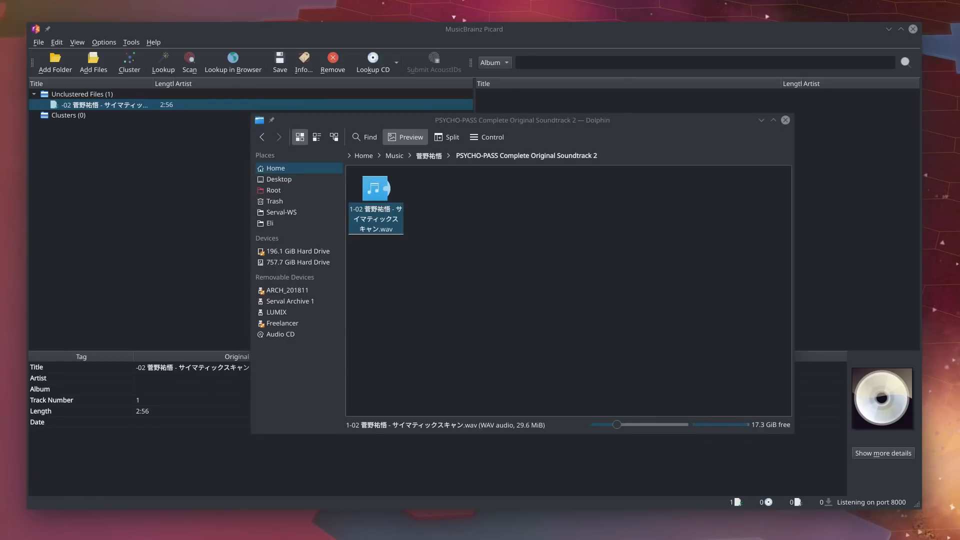
drag(750, 538, 806, 128)
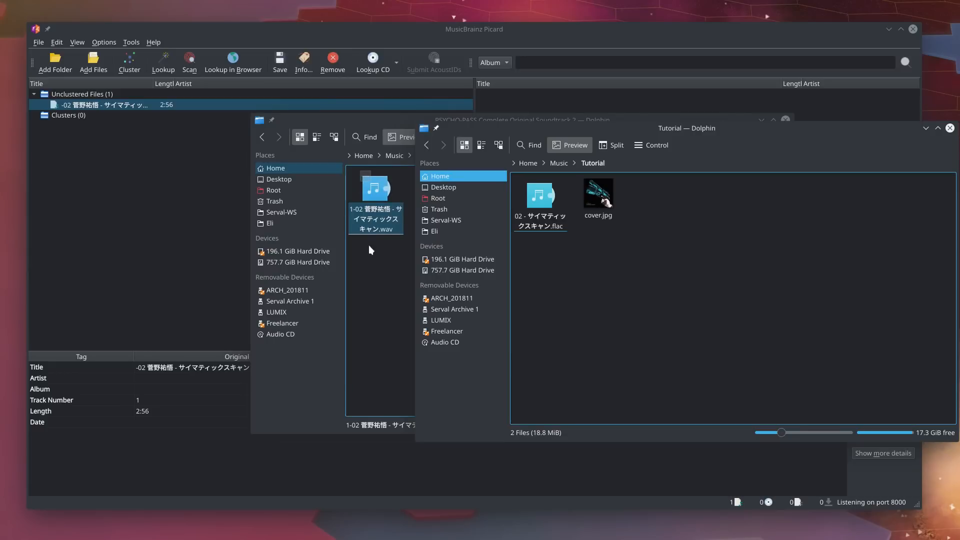
right_click(371, 217)
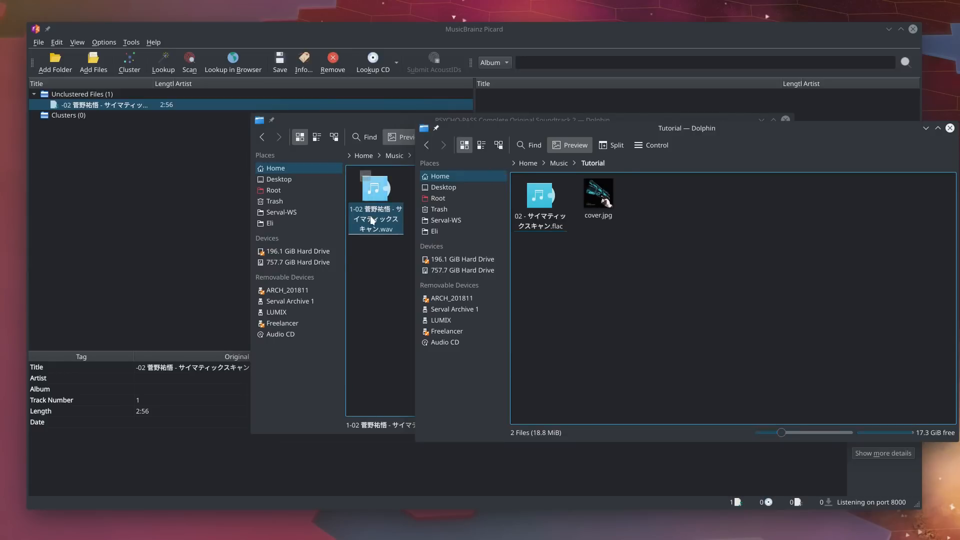
click(701, 249)
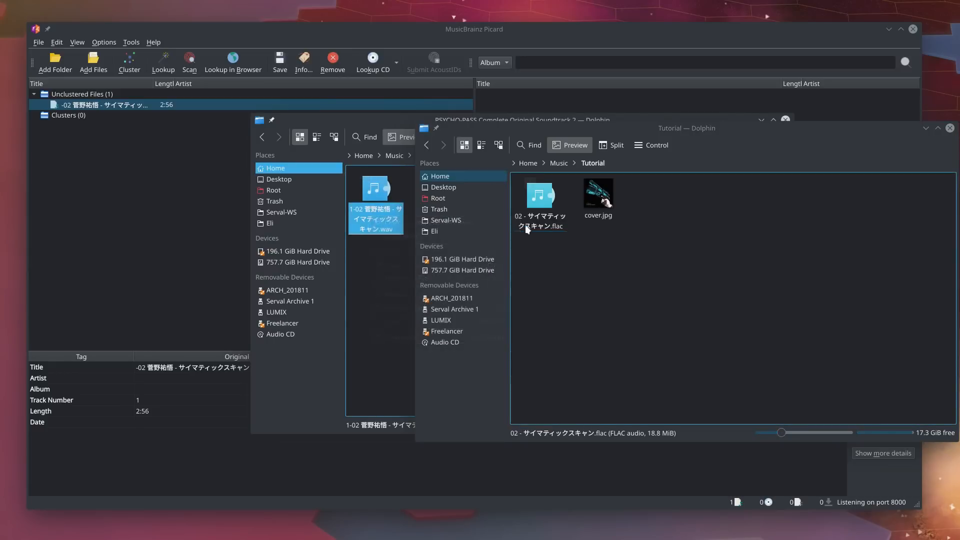
right_click(525, 220)
click(545, 298)
drag(527, 216, 551, 227)
click(548, 253)
- Open the 1-02 WAV's name for editing, highlight its artist and title part, and return to Picard without renaming it
right_click(389, 212)
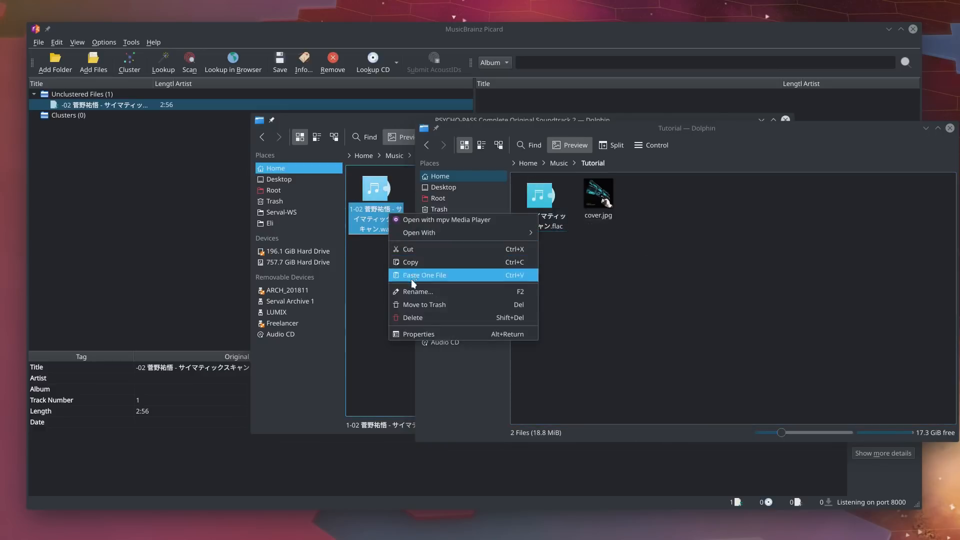
click(413, 292)
drag(366, 210, 381, 228)
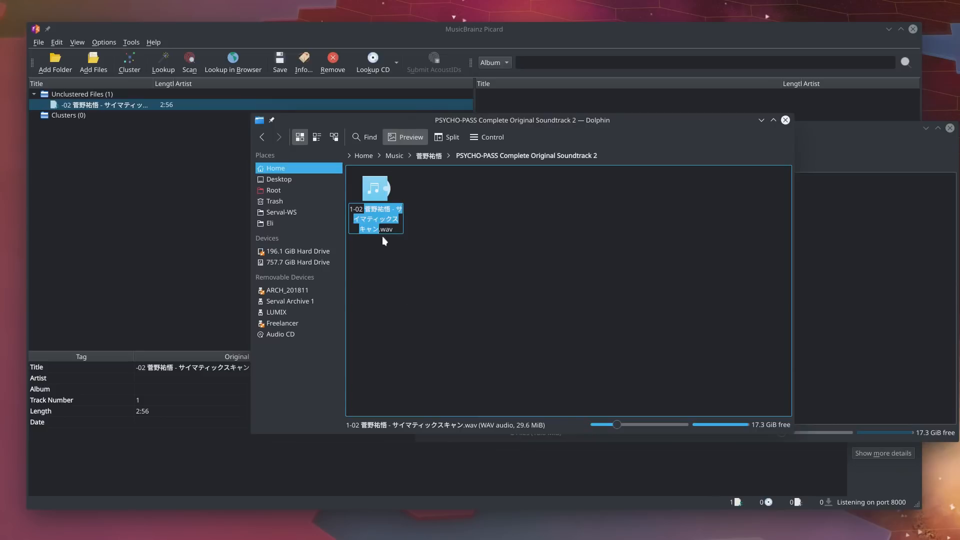
click(392, 215)
drag(367, 209, 380, 231)
click(140, 143)
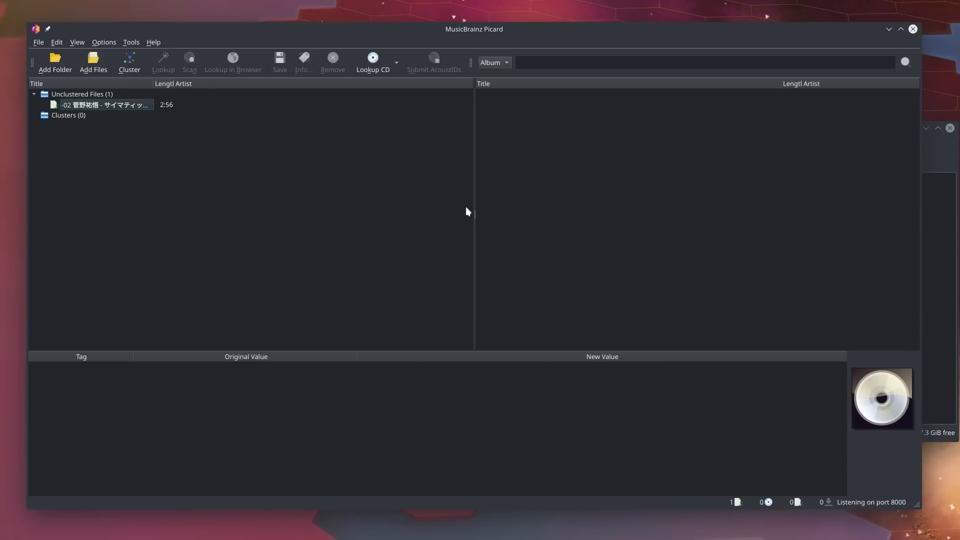
- In Dolphin, shorten the 1-02 WAV's name to the title only, サイマティックスキャン.wav
click(923, 254)
drag(820, 136, 684, 174)
key(alt+Tab)
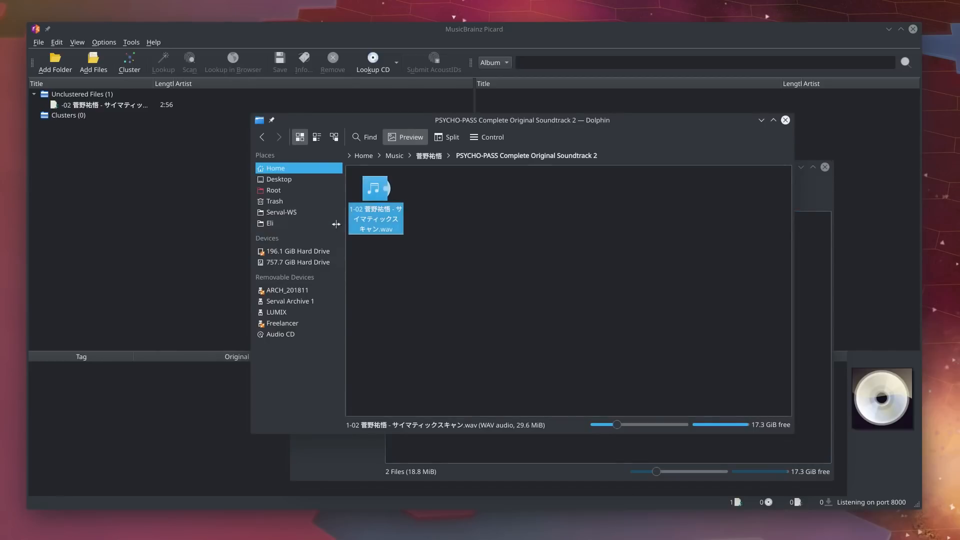
right_click(365, 212)
click(380, 291)
click(385, 218)
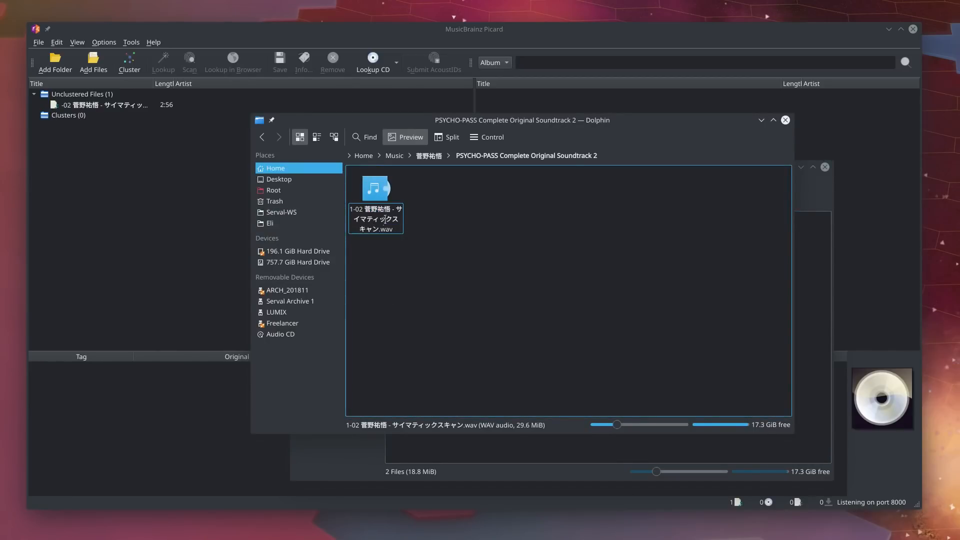
drag(395, 211, 326, 209)
key(BackSpace)
key(Return)
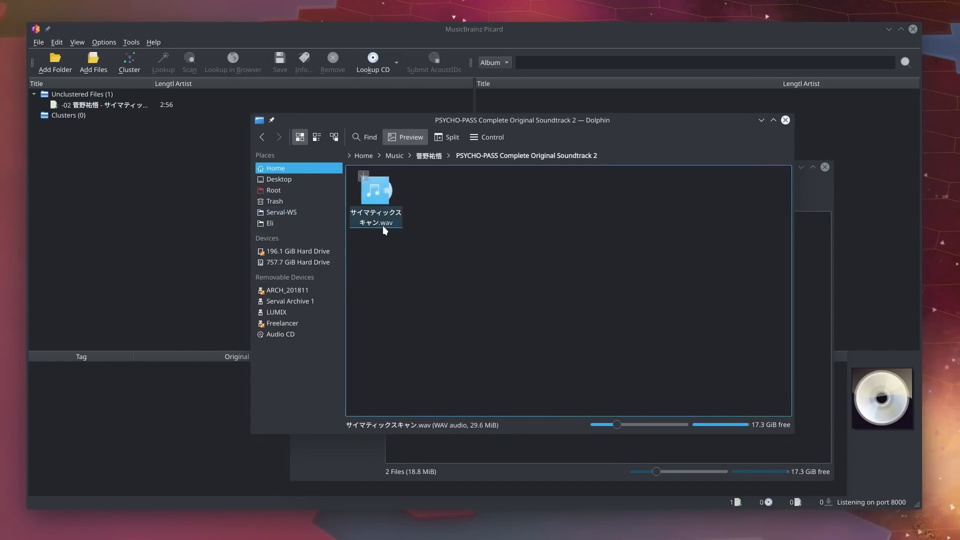
- Add サイマティックスキャン.wav from Dolphin to Picard's unclustered files and look it up on MusicBrainz
drag(384, 205, 104, 118)
click(104, 116)
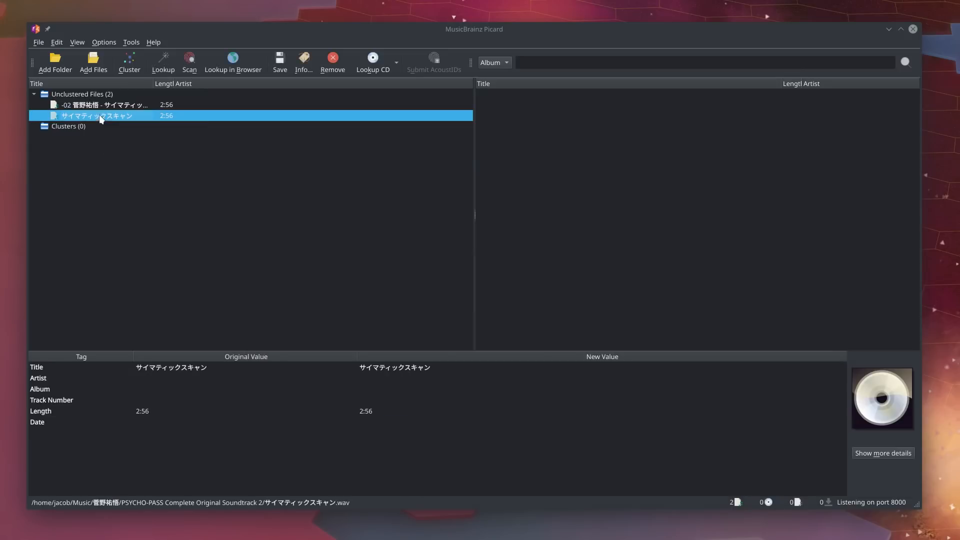
click(128, 69)
click(165, 64)
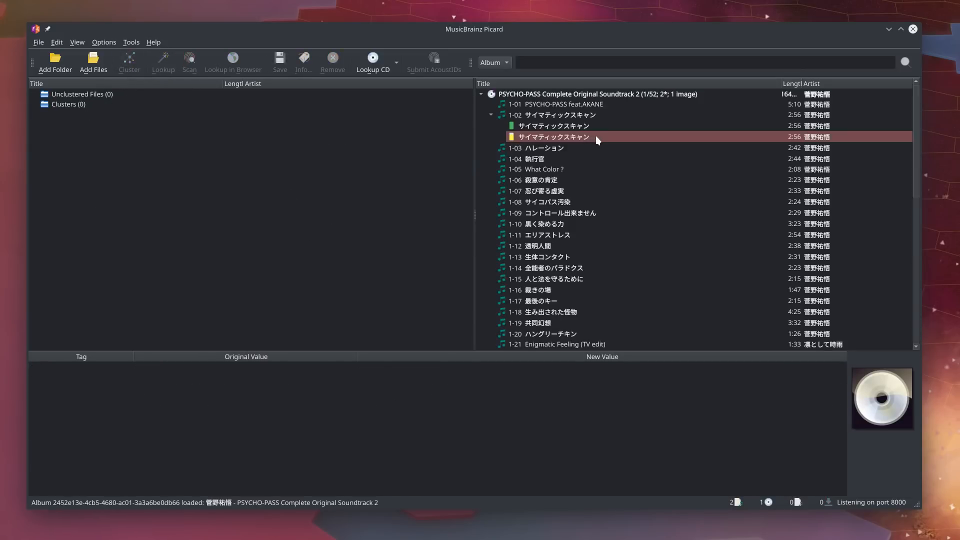
- Compare the original and new tags of both files matched to track 1-02, and remove the PSYCHO-PASS album from Picard
click(587, 129)
click(587, 137)
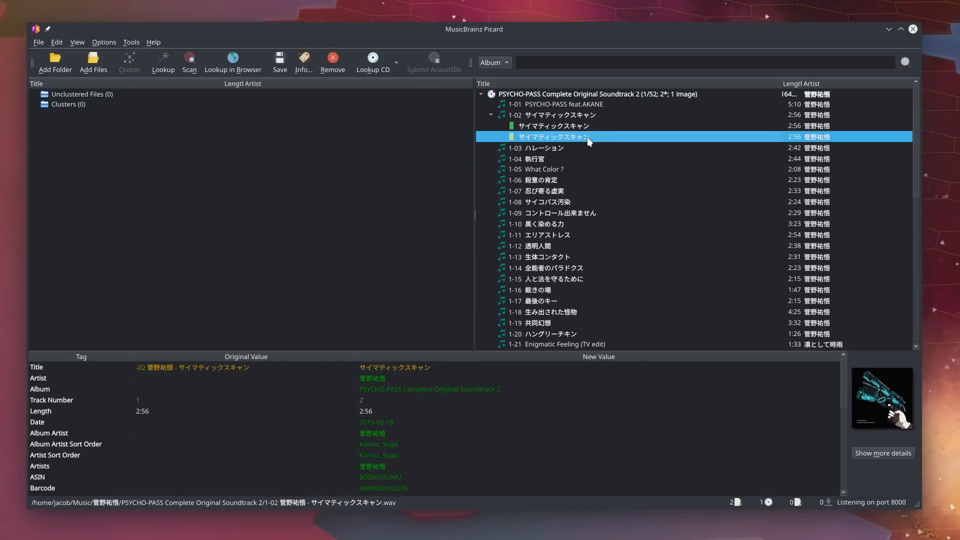
click(586, 130)
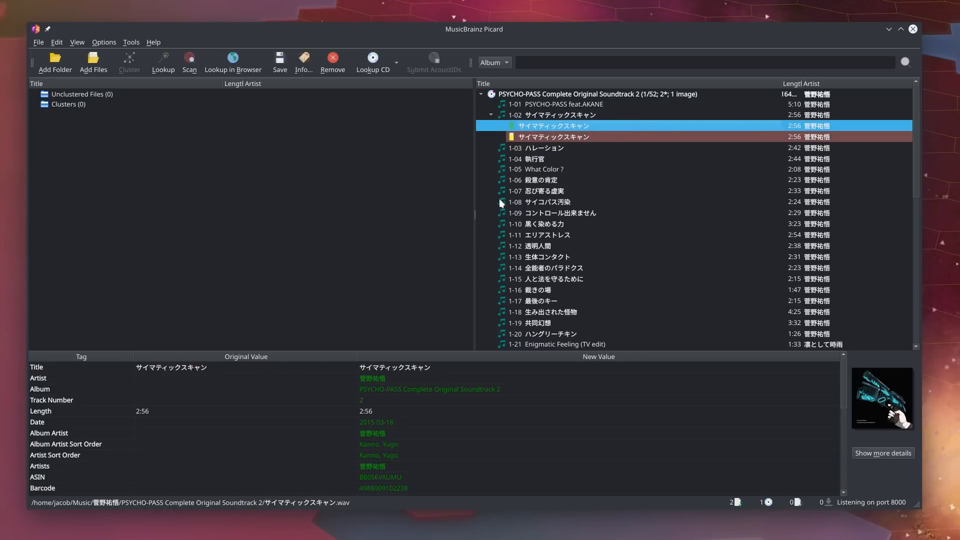
click(514, 139)
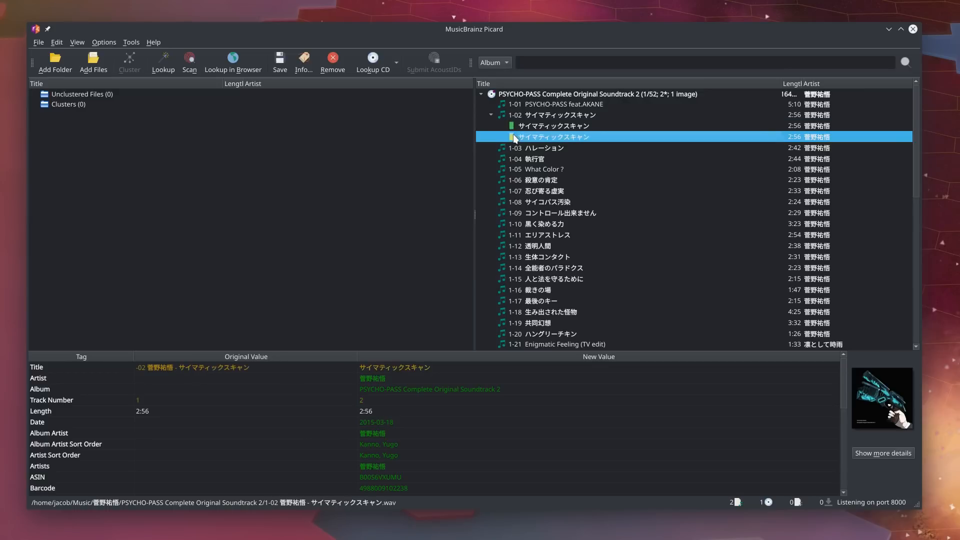
click(532, 95)
click(329, 64)
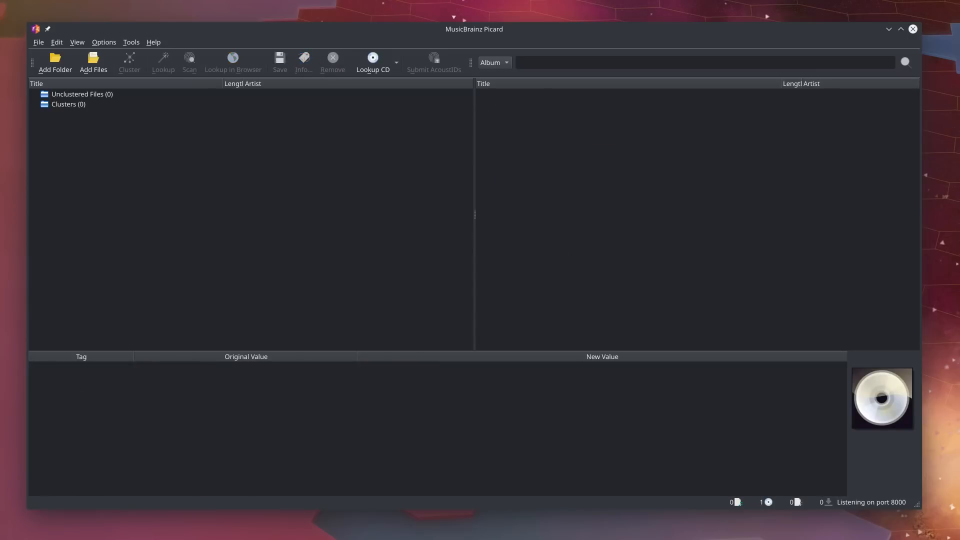
- Add the 1-02 WAV from Dolphin to Picard again and try to look up the unclustered files on MusicBrainz
key(alt+Tab)
drag(375, 193, 133, 200)
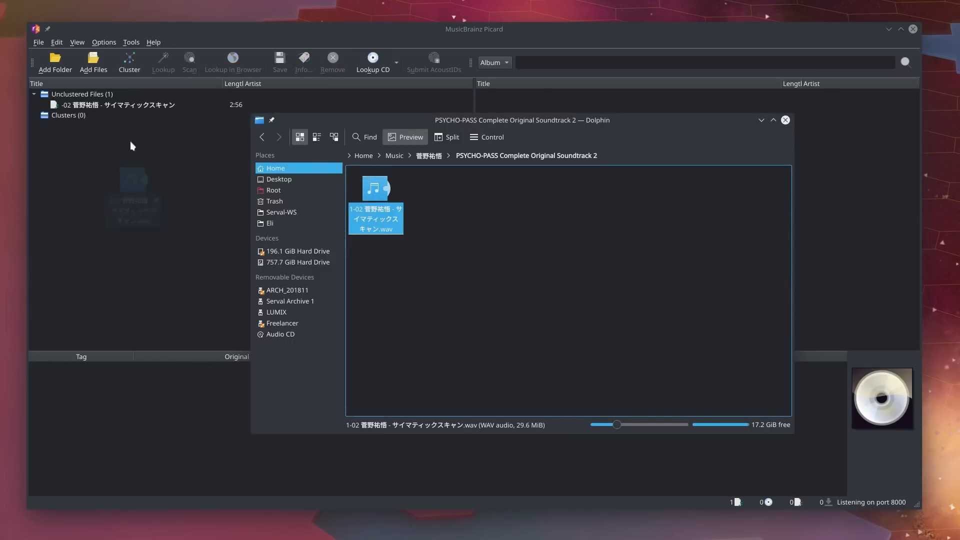
click(143, 95)
click(149, 60)
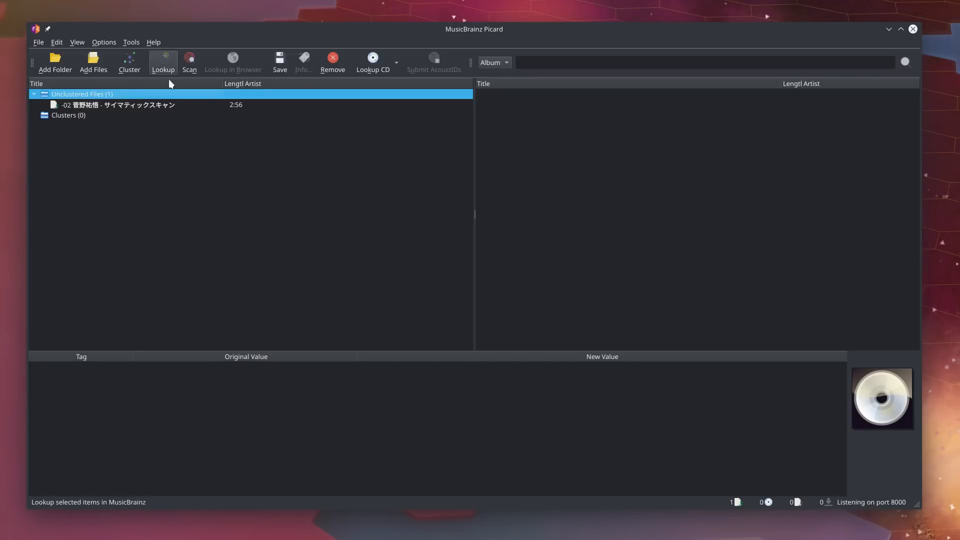
click(176, 104)
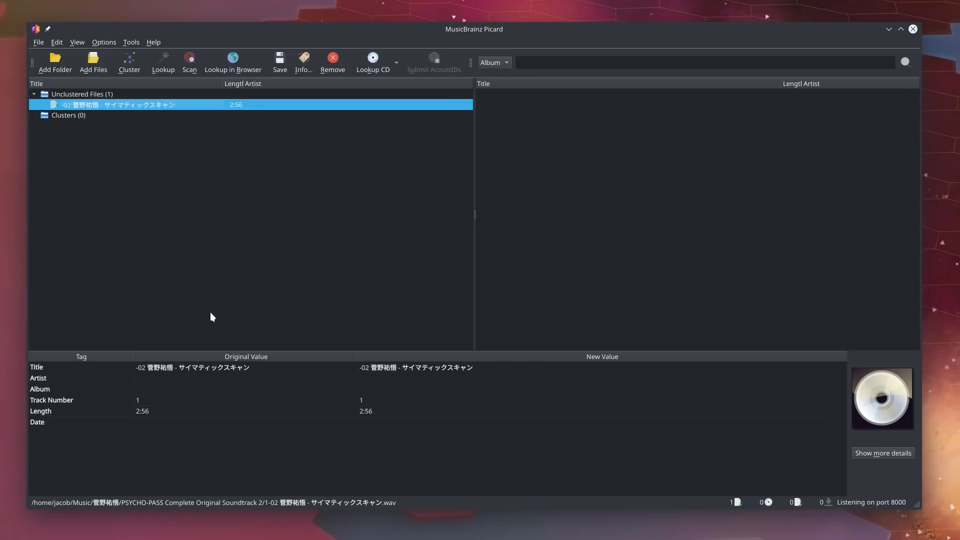
- Close Picard and the soundtrack folder's Dolphin window, keeping the Tutorial folder open and moved nearer the centre of the desktop
click(913, 30)
drag(513, 124, 485, 125)
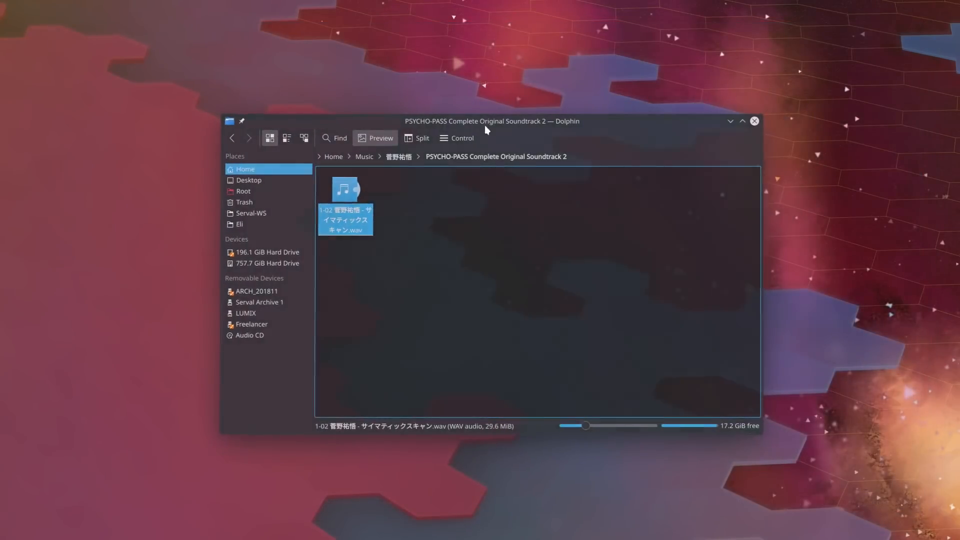
click(473, 280)
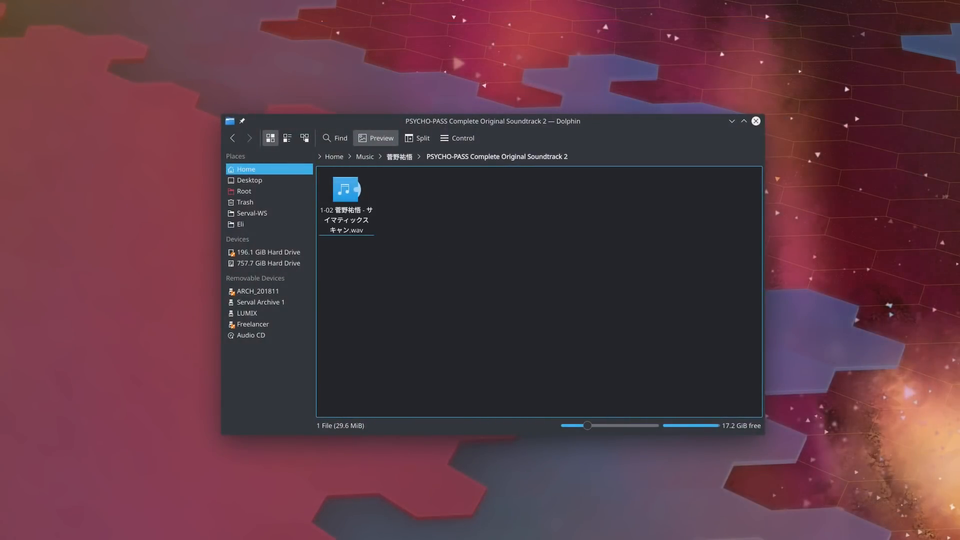
click(633, 539)
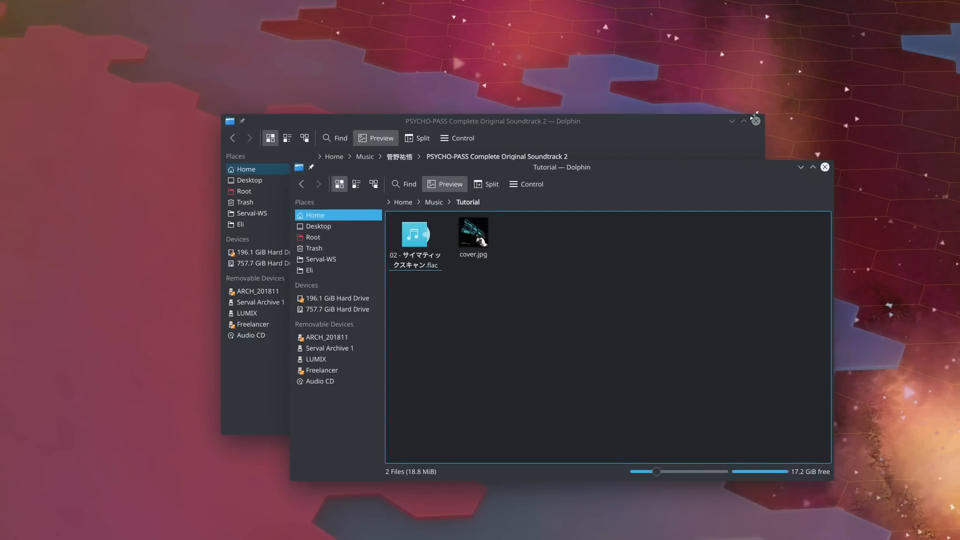
click(756, 121)
drag(680, 168, 620, 134)
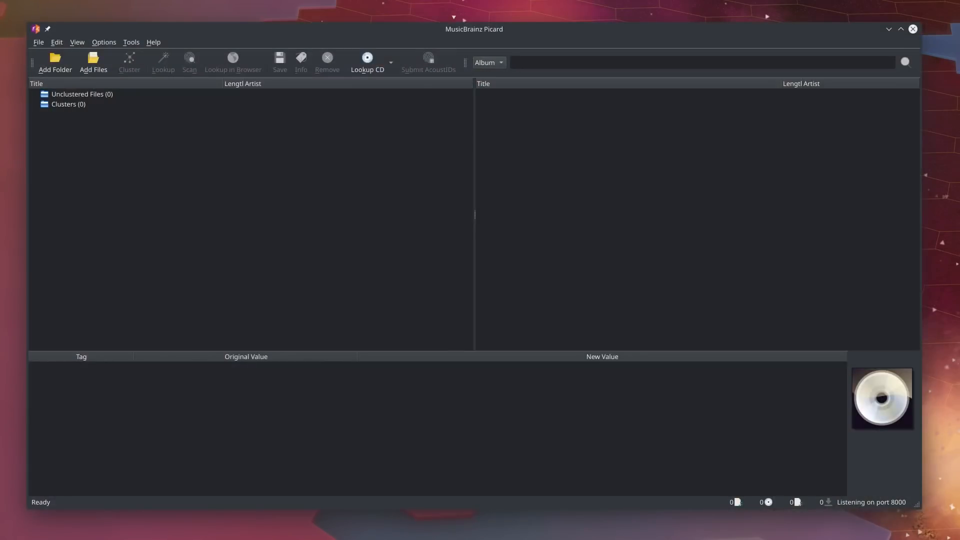
- Add the 02 - サイマティックスキャン.flac file from the Tutorial folder to Picard and look it up on MusicBrainz
key(alt+Tab)
drag(357, 206, 130, 107)
click(131, 95)
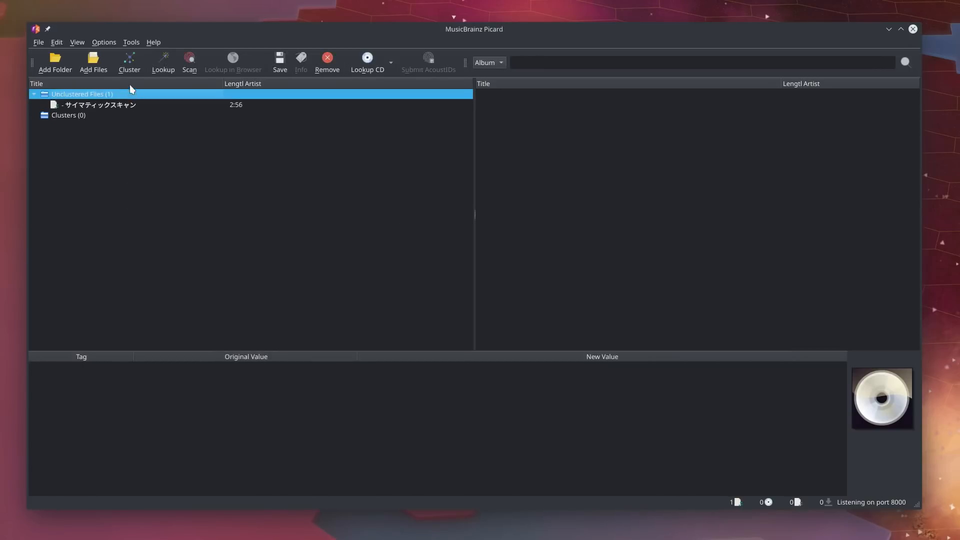
click(156, 65)
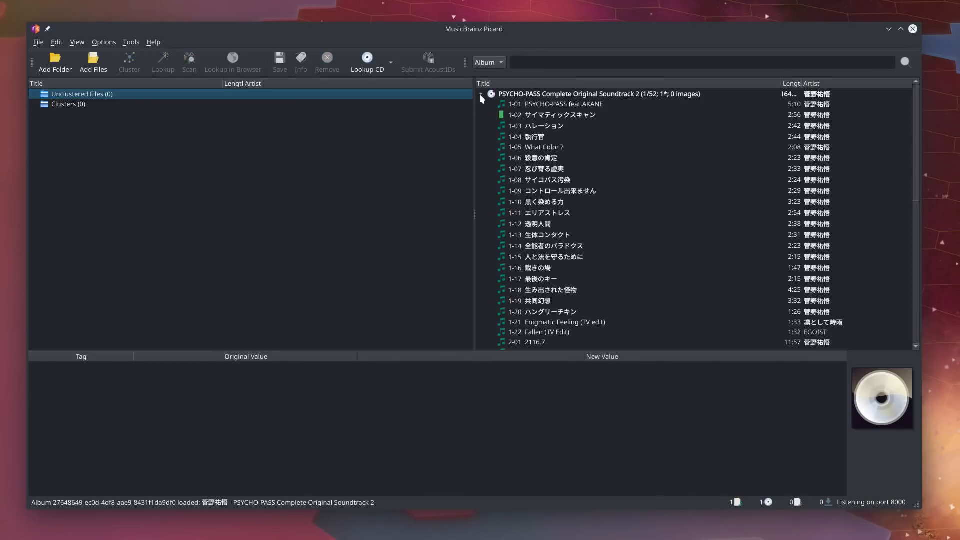
- Inspect the title and artist tags proposed for the FLAC matched to track 1-02 and save the file
click(556, 118)
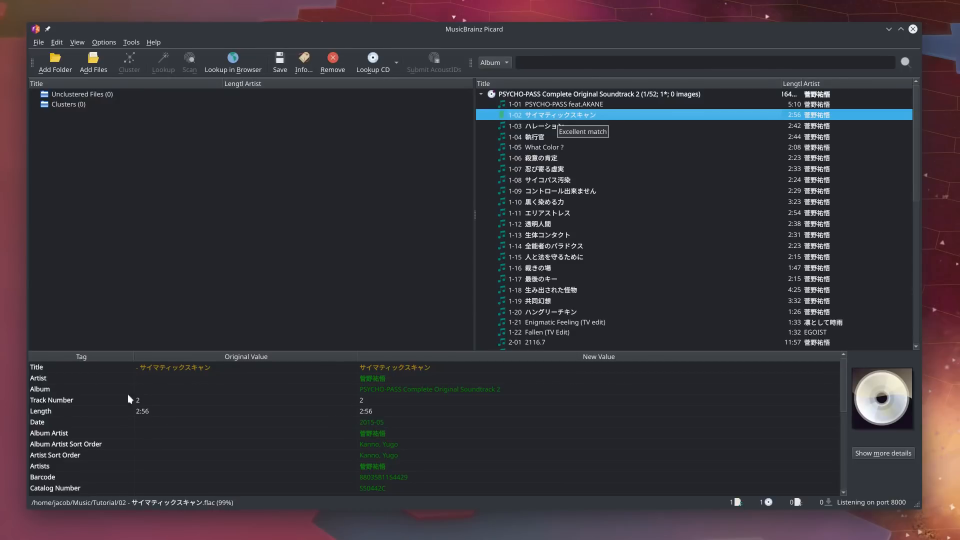
click(154, 369)
click(391, 378)
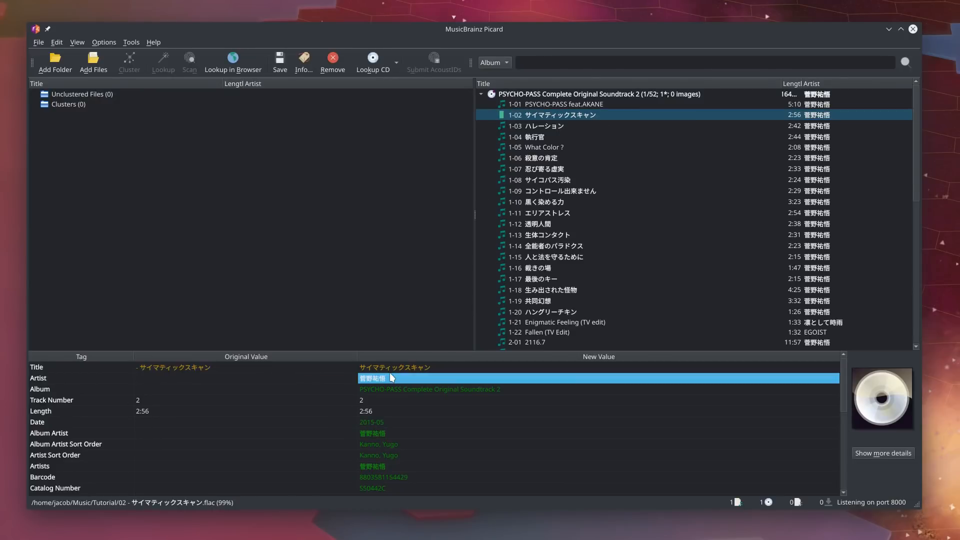
click(280, 61)
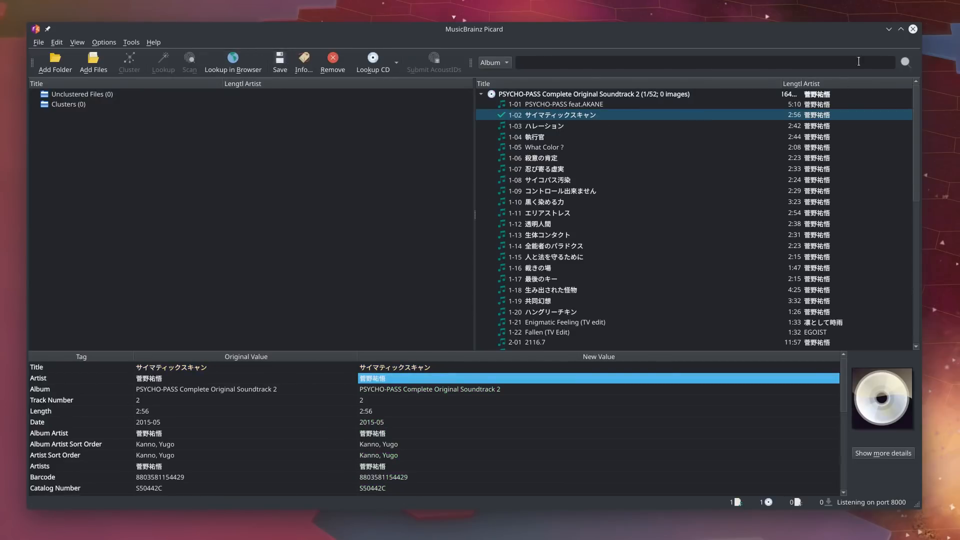
- Close Picard and browse in Dolphin through Music and the artist's folder to PSYCHO-PASS Complete Original Soundtrack 2
click(913, 29)
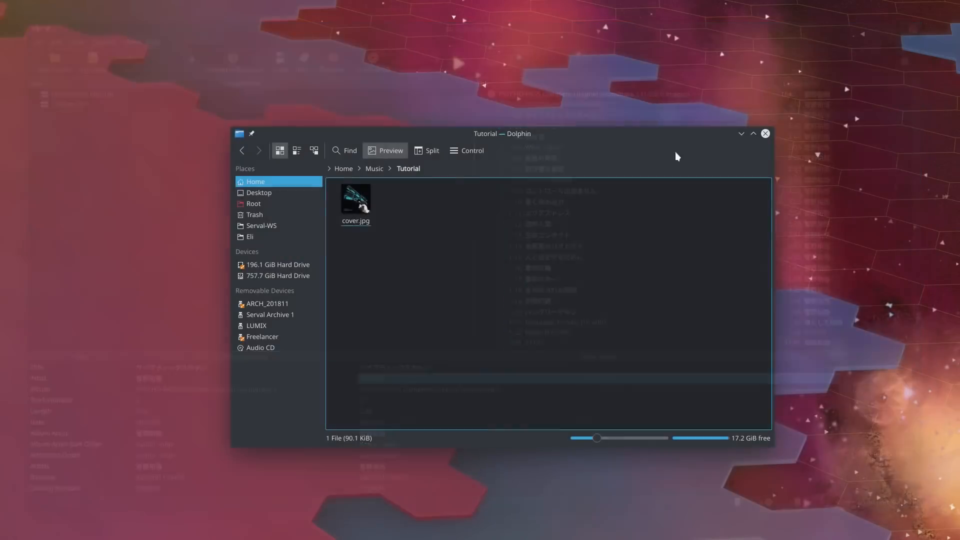
click(381, 165)
click(423, 256)
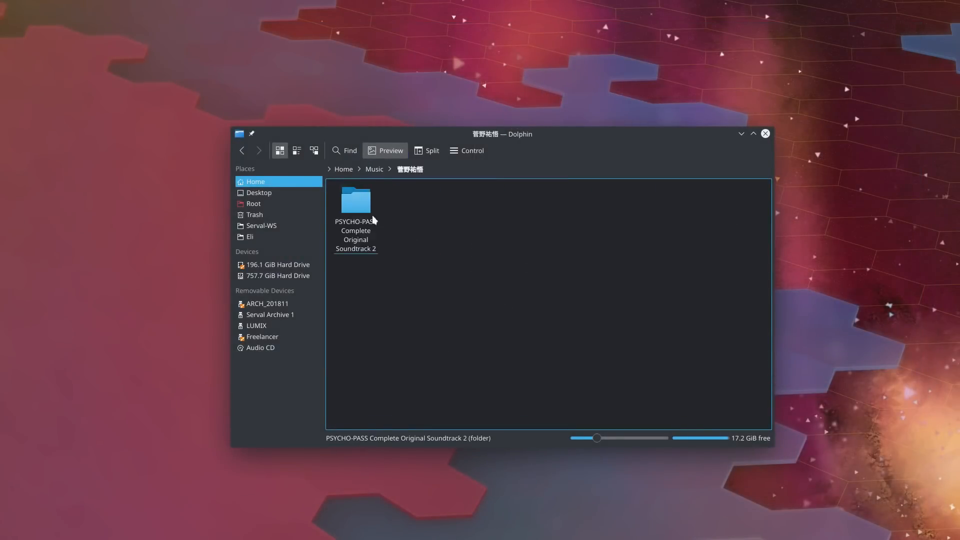
click(373, 215)
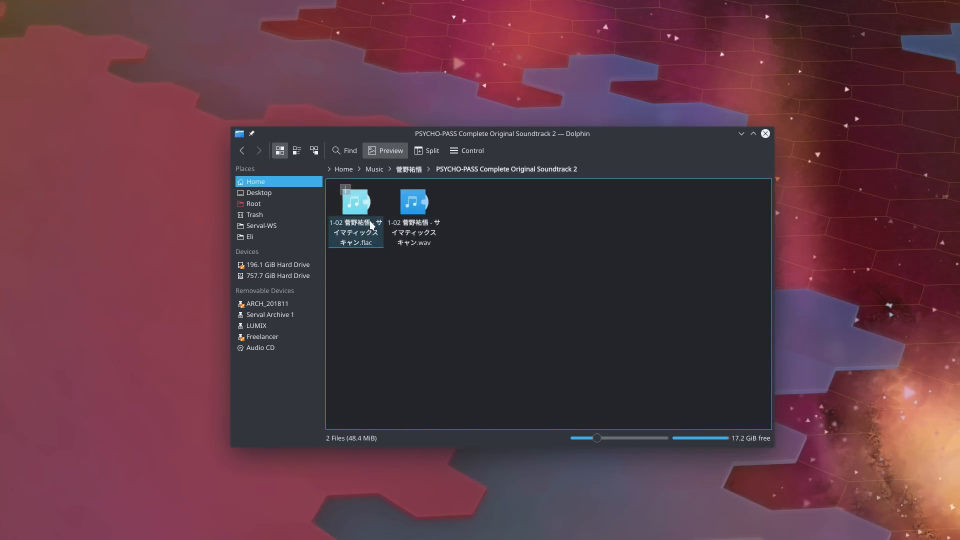
drag(368, 284, 350, 255)
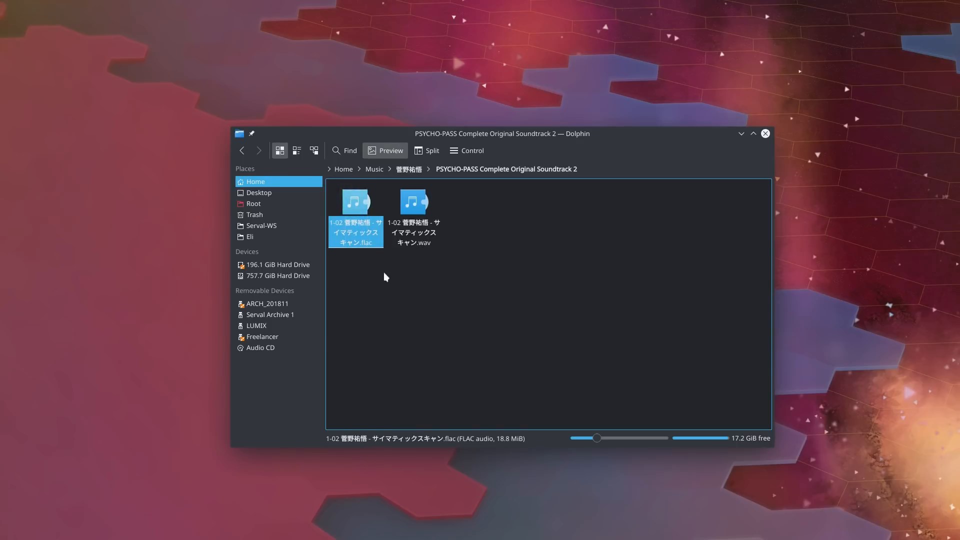
right_click(362, 235)
click(395, 241)
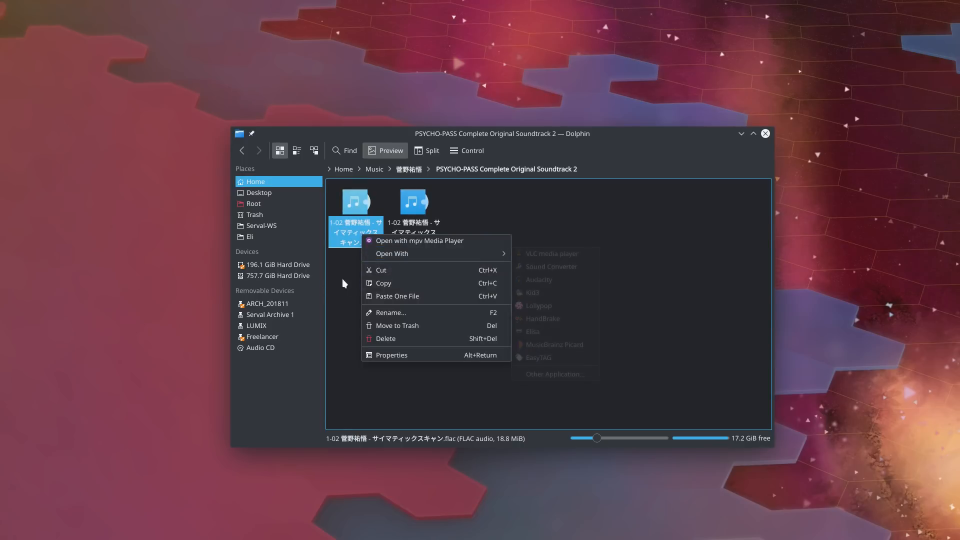
drag(0, 100, 519, 210)
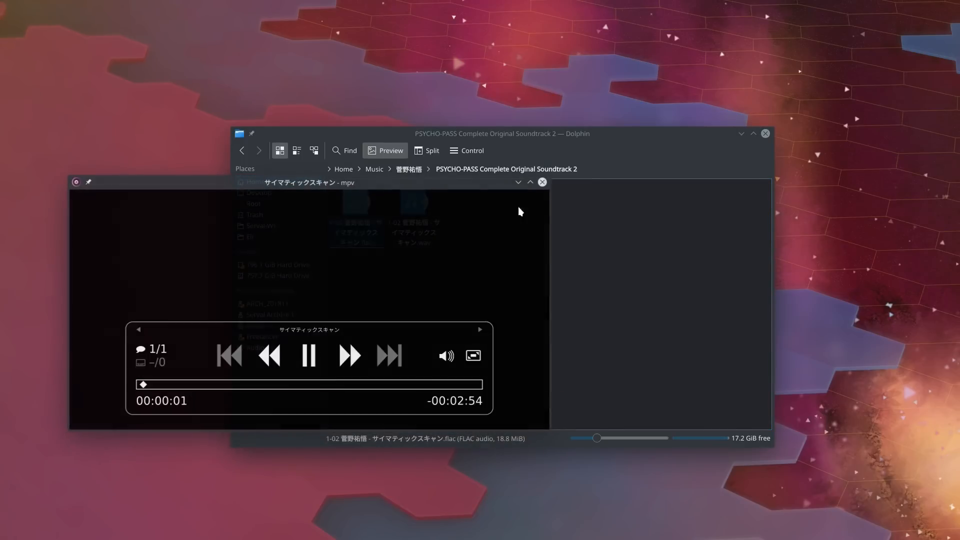
click(543, 182)
- Open the track 1-02 FLAC from the soundtrack folder in VLC media player and view its codec information
right_click(342, 220)
mouse_move(470, 239)
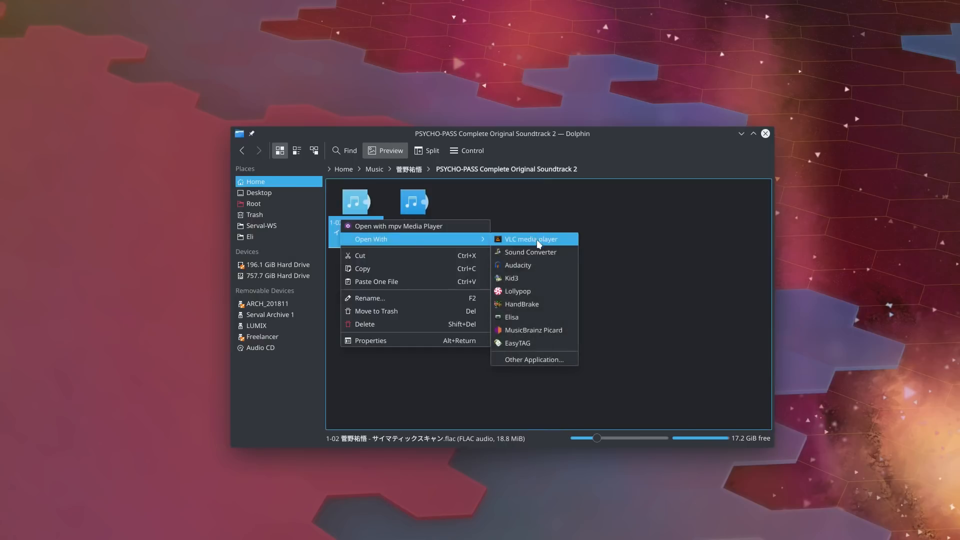
click(535, 240)
click(404, 113)
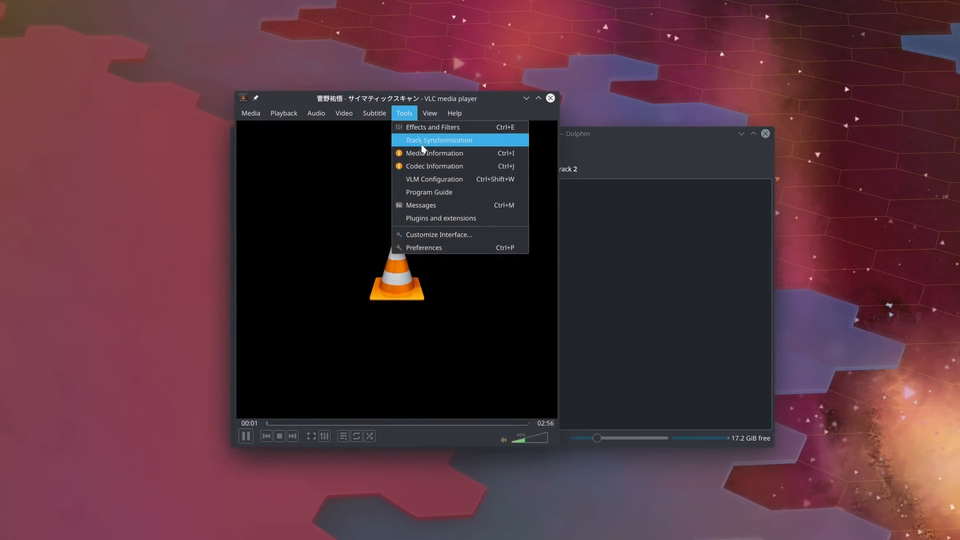
click(423, 166)
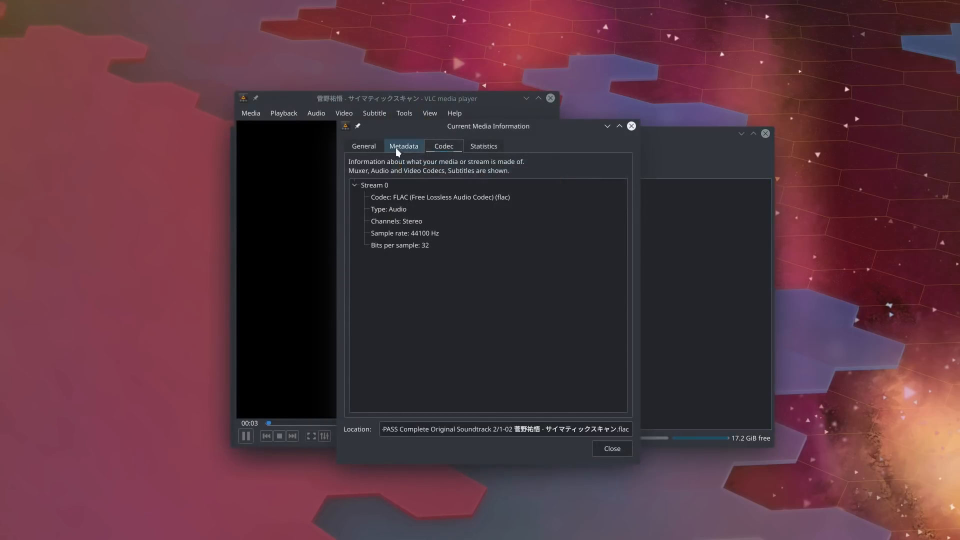
- Review the FLAC's general tags and extra metadata in VLC's media information, and close VLC
click(373, 147)
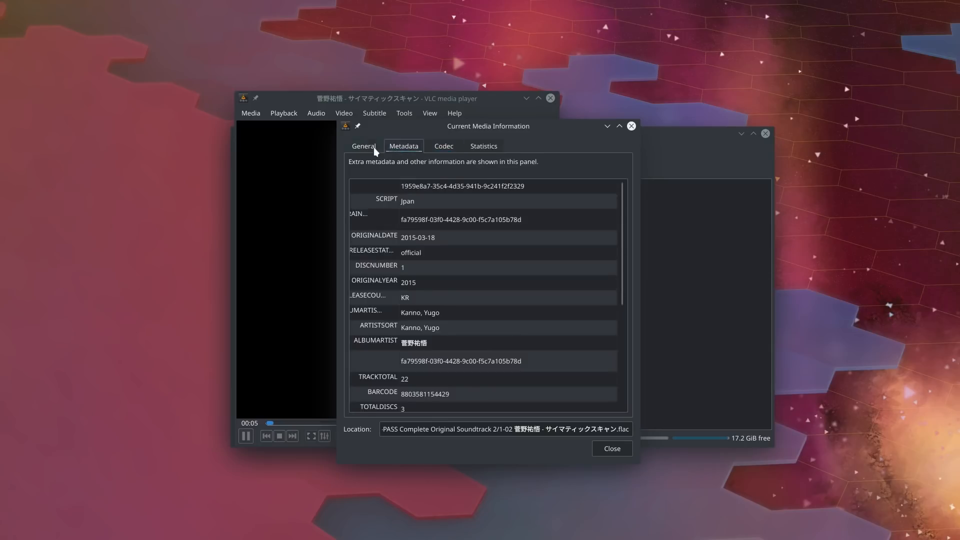
key(Tab)
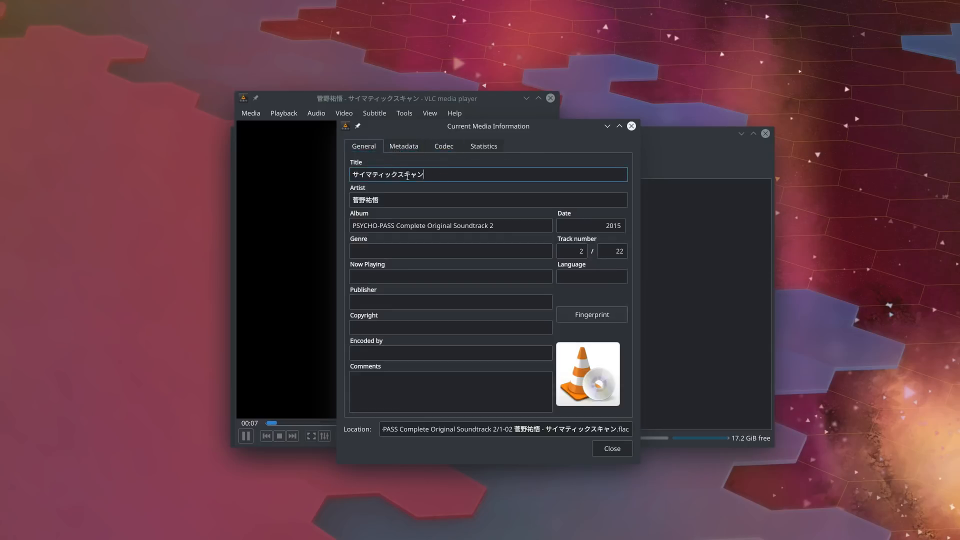
key(Tab)
key(Tab)
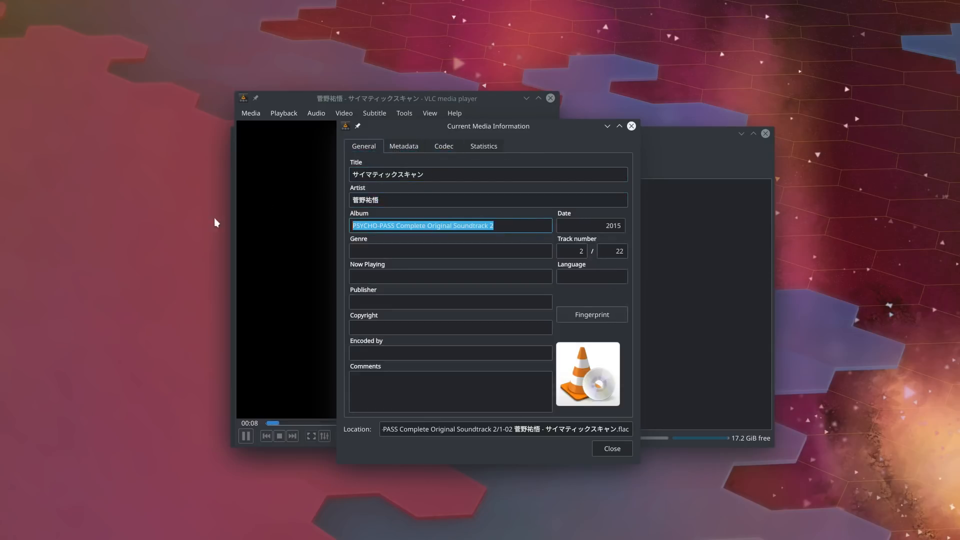
click(406, 147)
drag(448, 188, 450, 286)
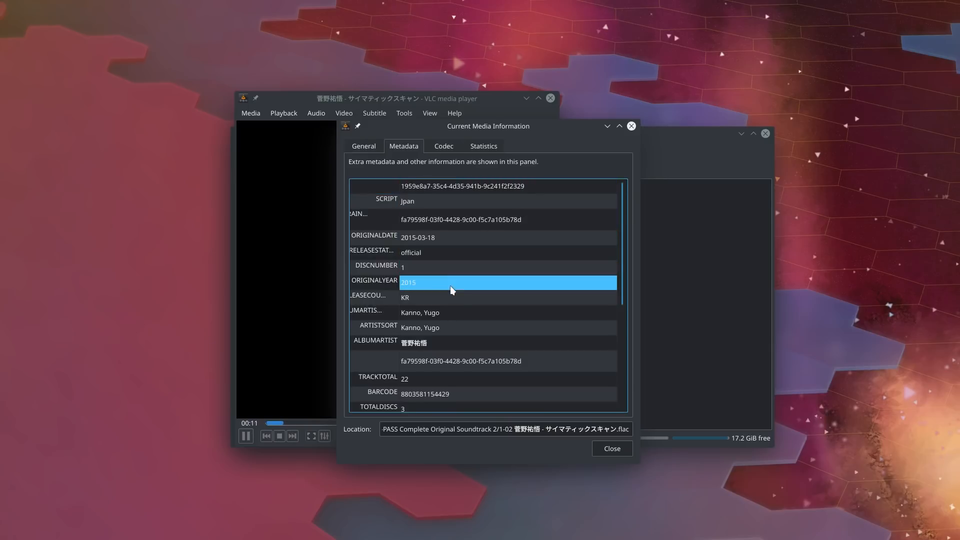
click(598, 452)
click(550, 98)
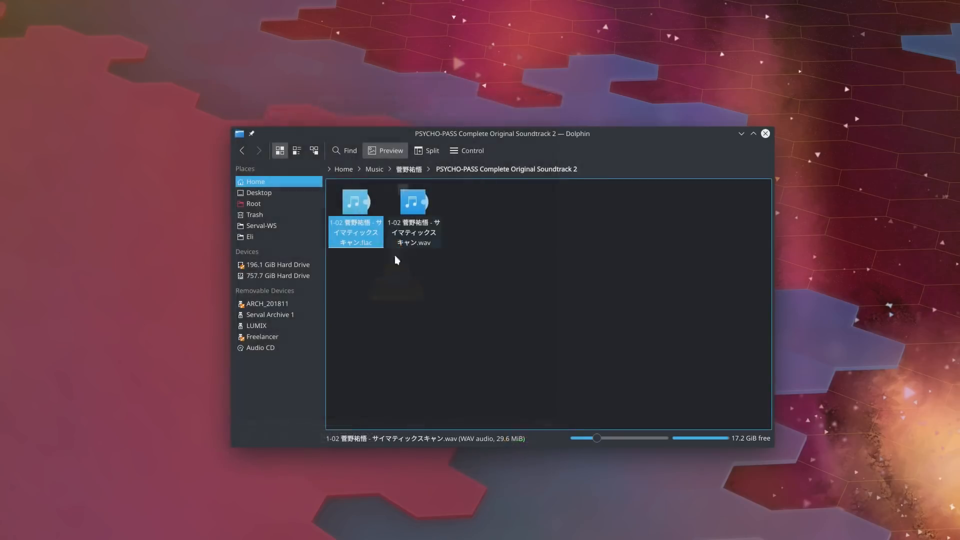
- Open the track 1-02 FLAC in Kid3 and bring the Kid3 window fully onto the desktop
right_click(366, 231)
mouse_move(398, 256)
click(559, 289)
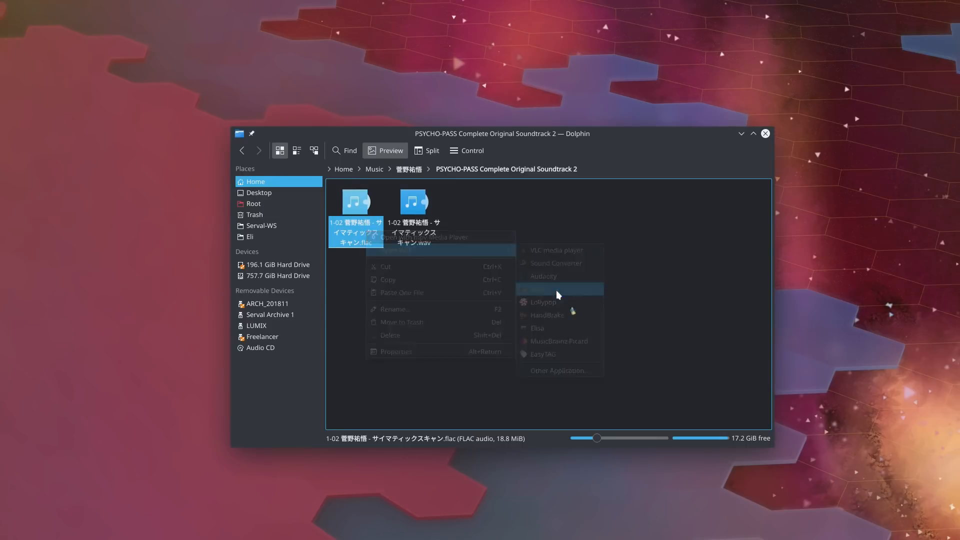
drag(0, 0, 549, 69)
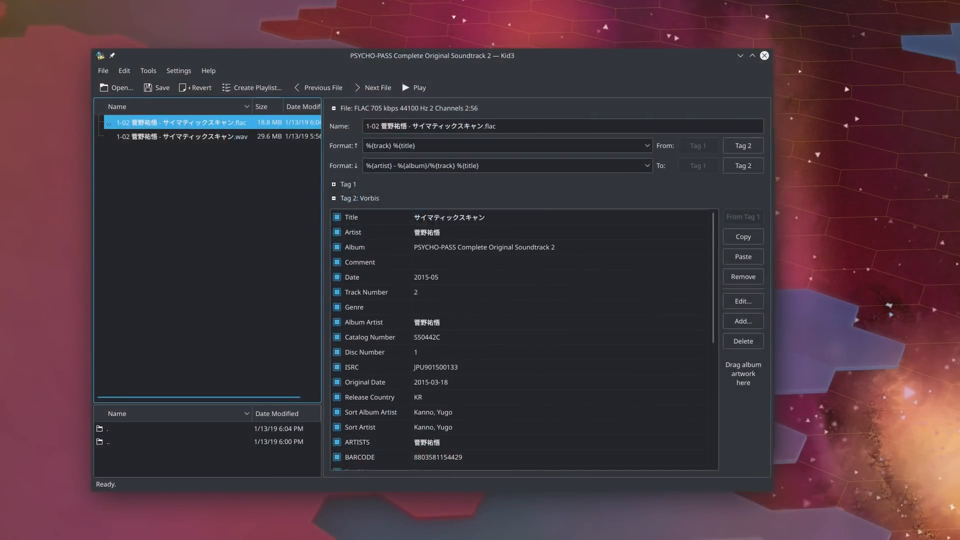
- Embed cover.jpg from the Tutorial folder as the FLAC's album artwork, save the file, and close Kid3 and the Tutorial folder window
key(alt+Tab)
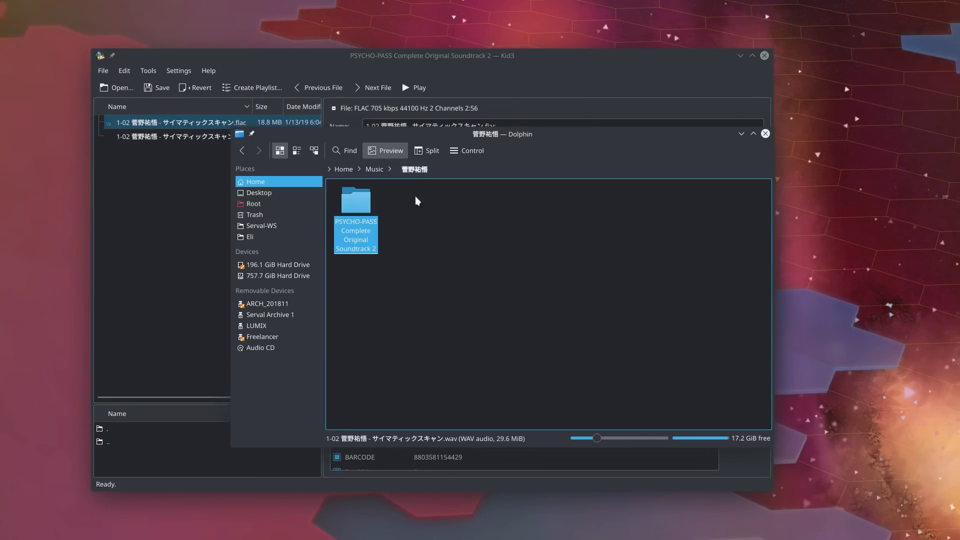
click(374, 170)
click(609, 200)
drag(541, 136, 170, 164)
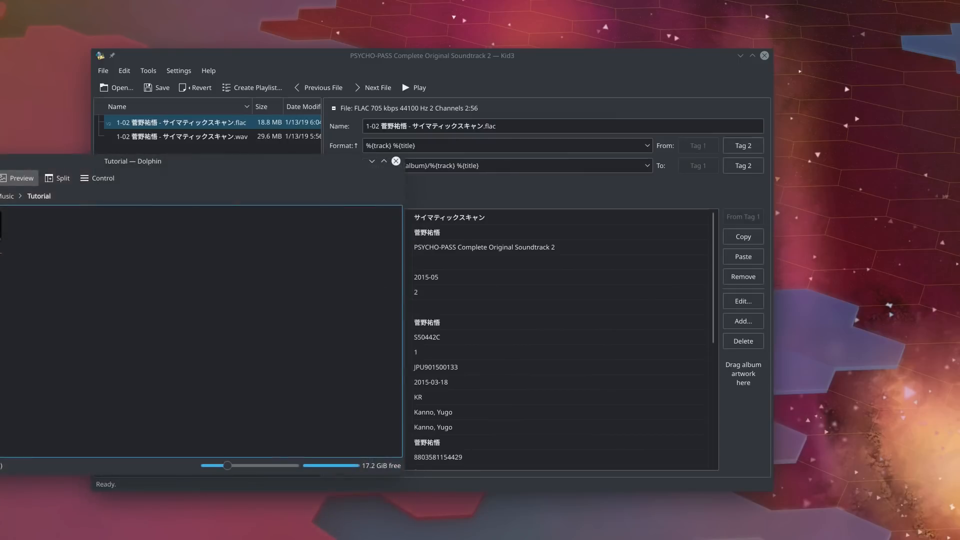
drag(1, 228, 742, 383)
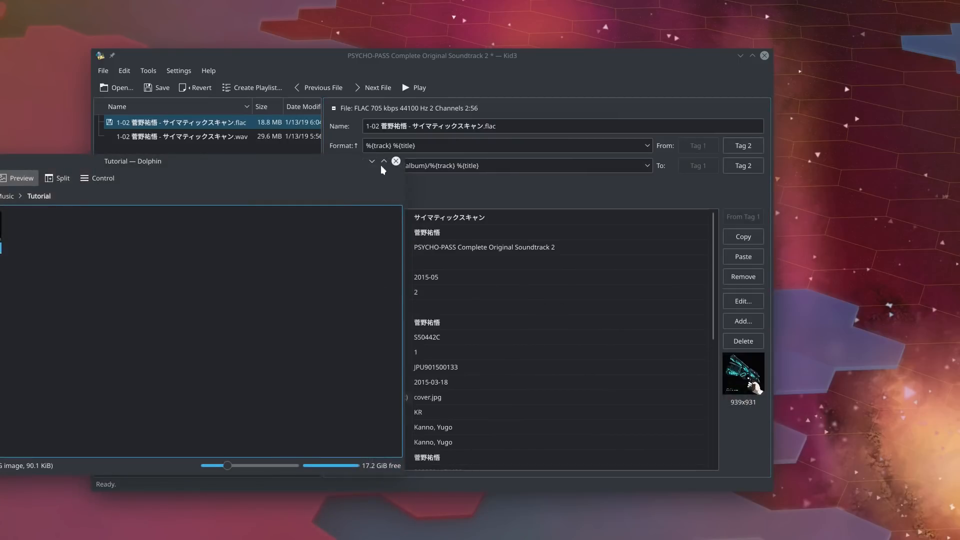
click(396, 161)
click(160, 89)
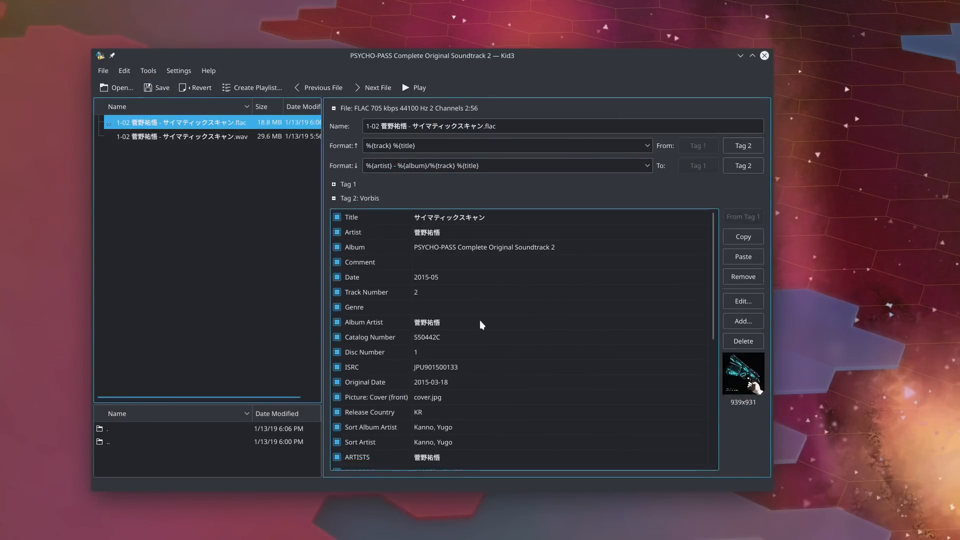
click(765, 56)
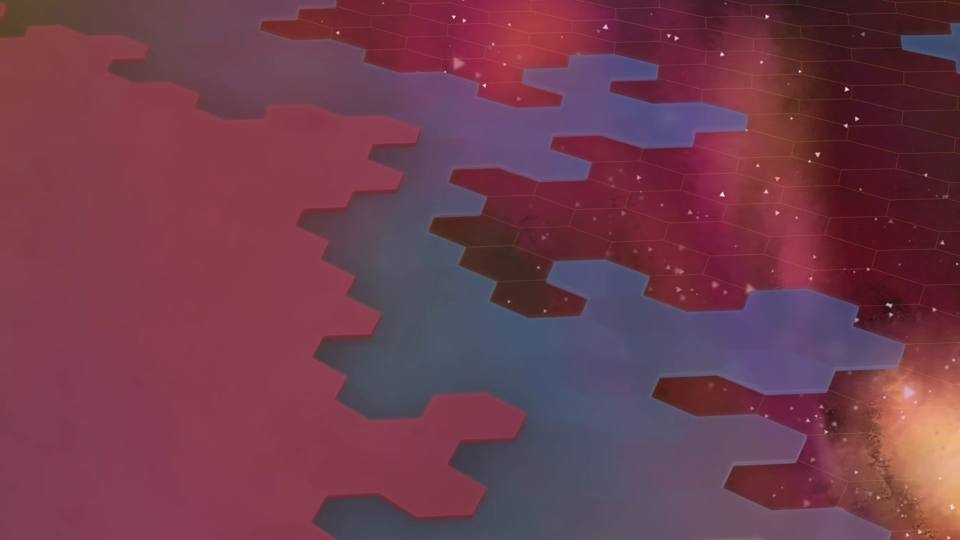
- Play the FLAC in mpv to check its embedded cover art, lower the volume to 66%, and close the player
mouse_move(525, 98)
mouse_down()
mouse_move(553, 92)
mouse_move(522, 83)
mouse_up()
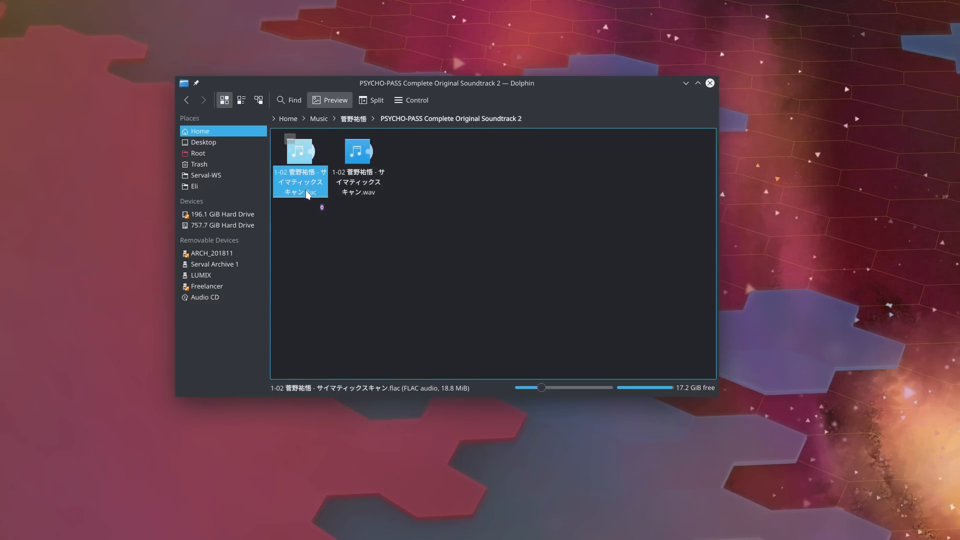
click(319, 200)
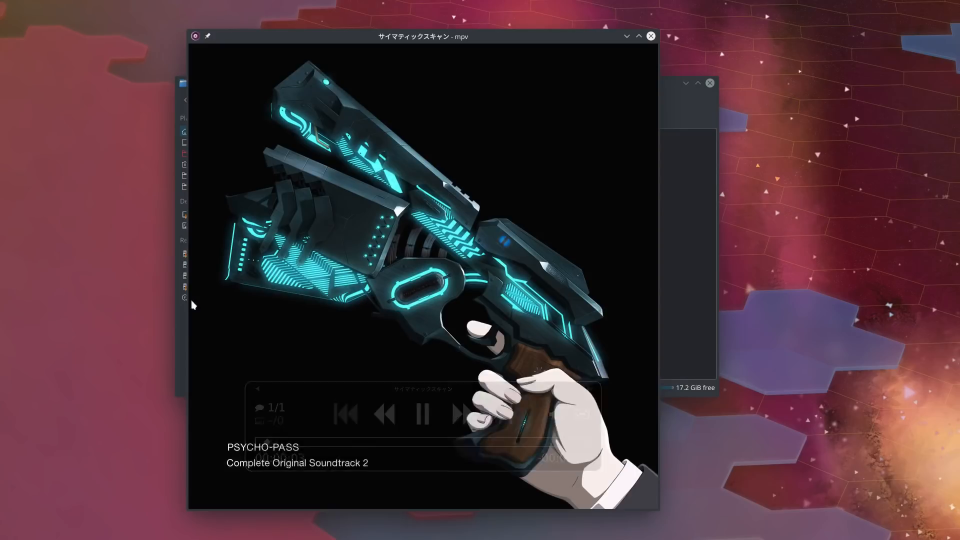
scroll(433, 283, down, 4)
scroll(433, 283, down, 19)
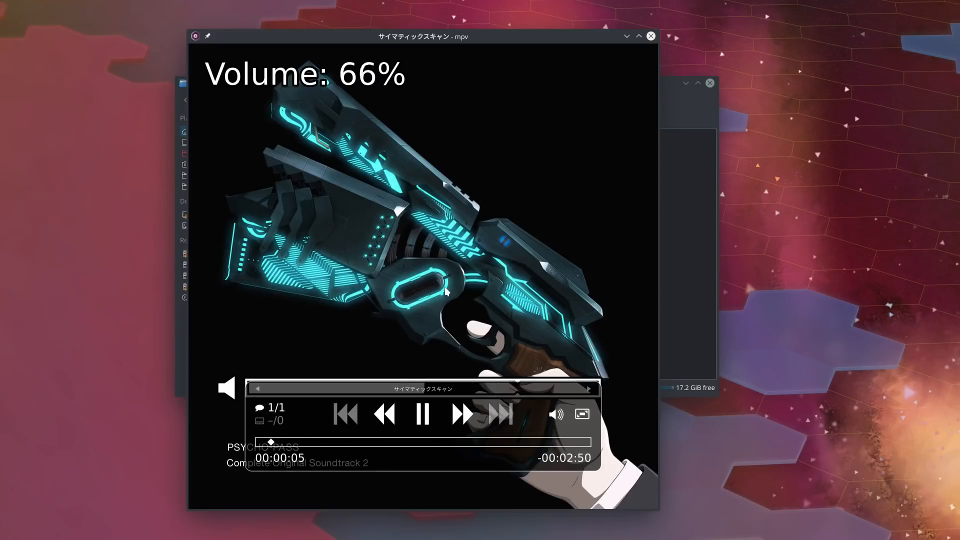
click(651, 36)
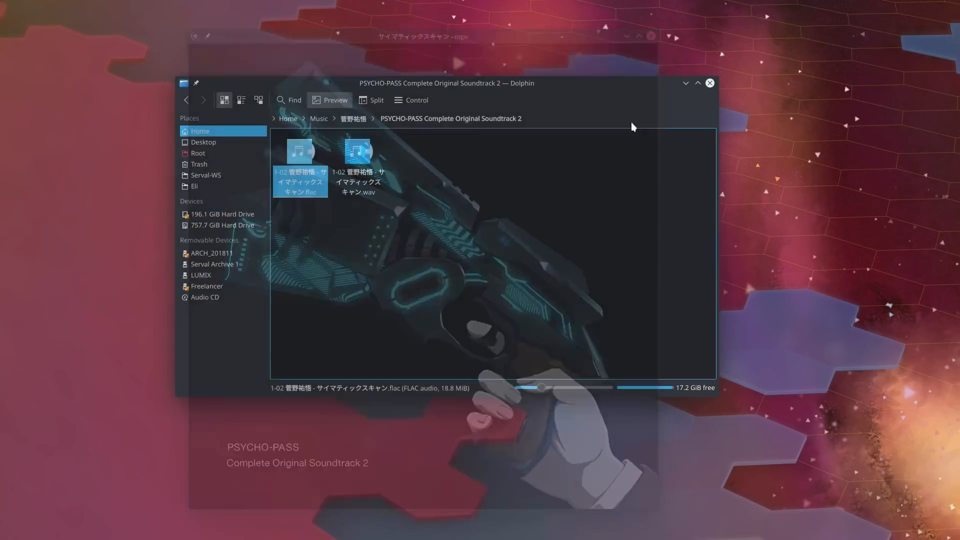
- Open the FLAC in Elisa and examine how its title and artwork are displayed during playback
right_click(306, 182)
mouse_move(350, 200)
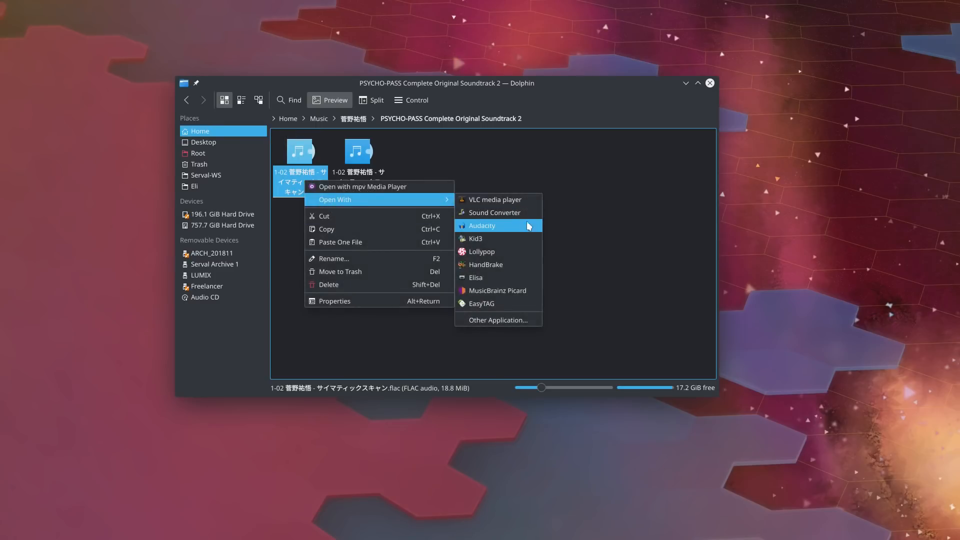
click(510, 278)
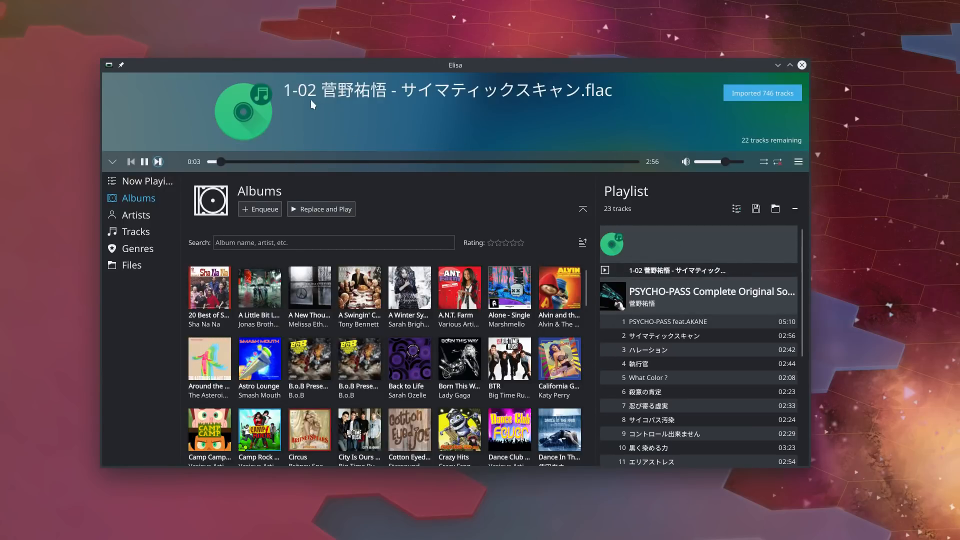
drag(288, 92, 276, 85)
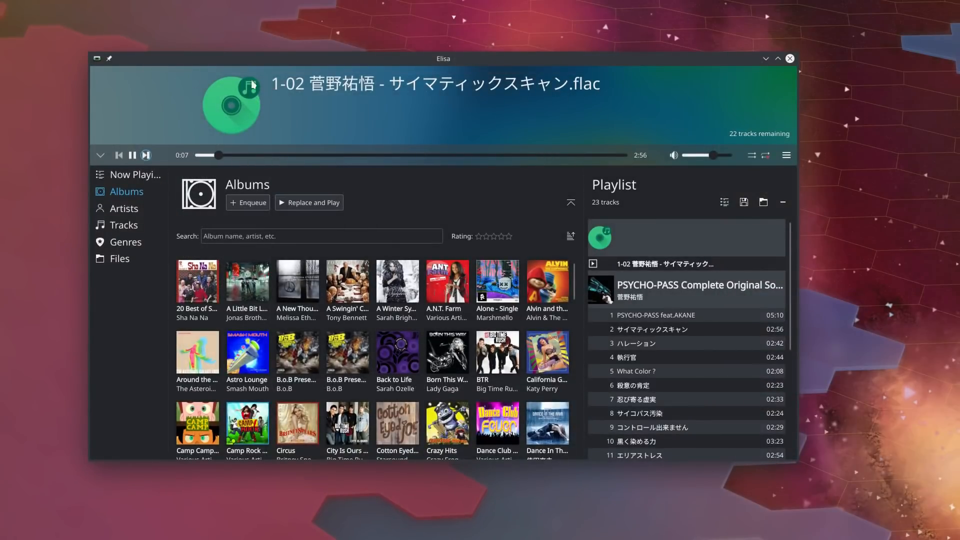
- Search Elisa's albums for "psycho", then pause playback and close Elisa
click(299, 237)
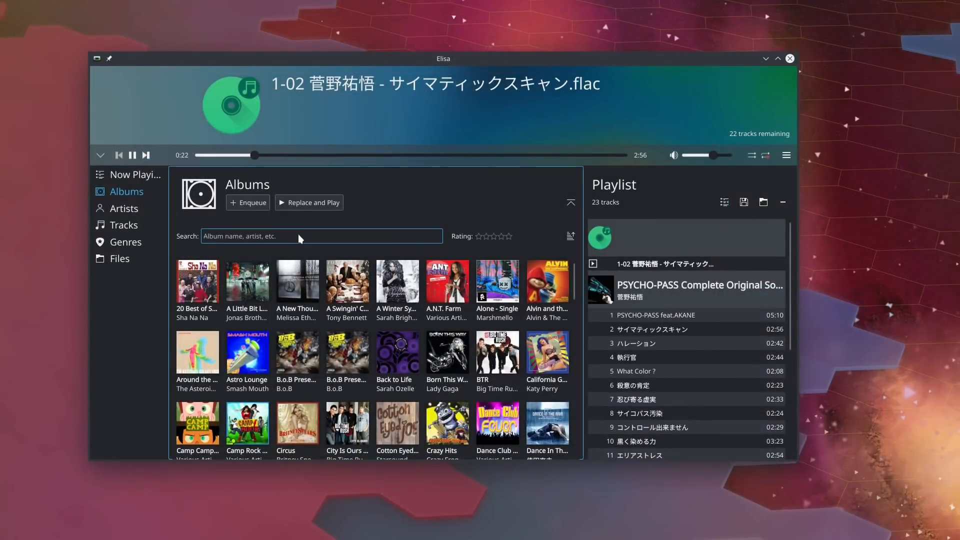
text(psycho)
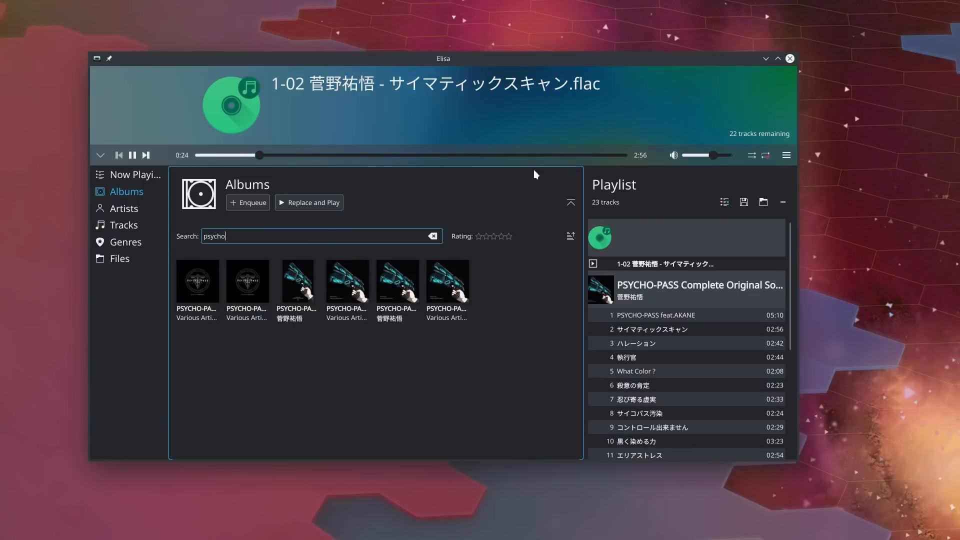
click(132, 155)
click(790, 58)
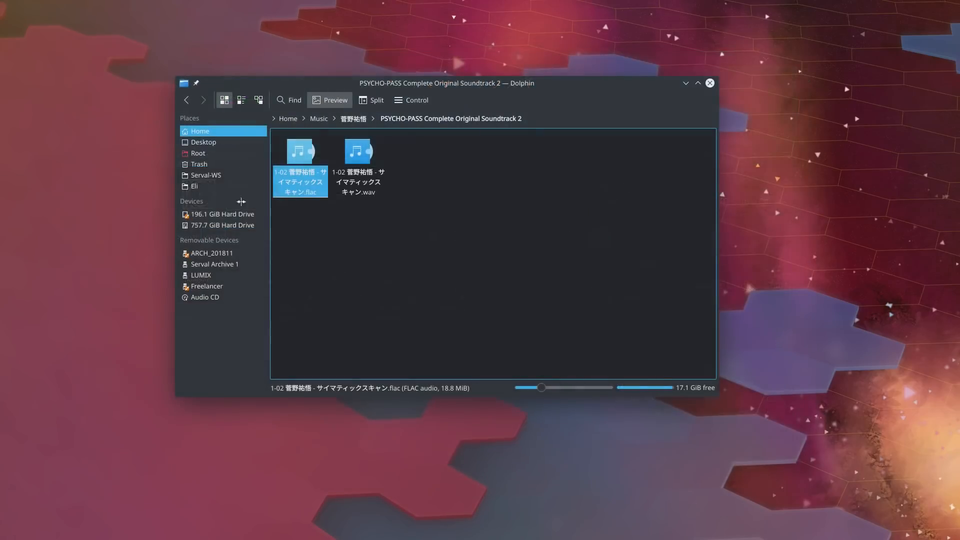
- Open the track 1-02 FLAC from the soundtrack folder in Audacity
right_click(292, 183)
mouse_move(425, 200)
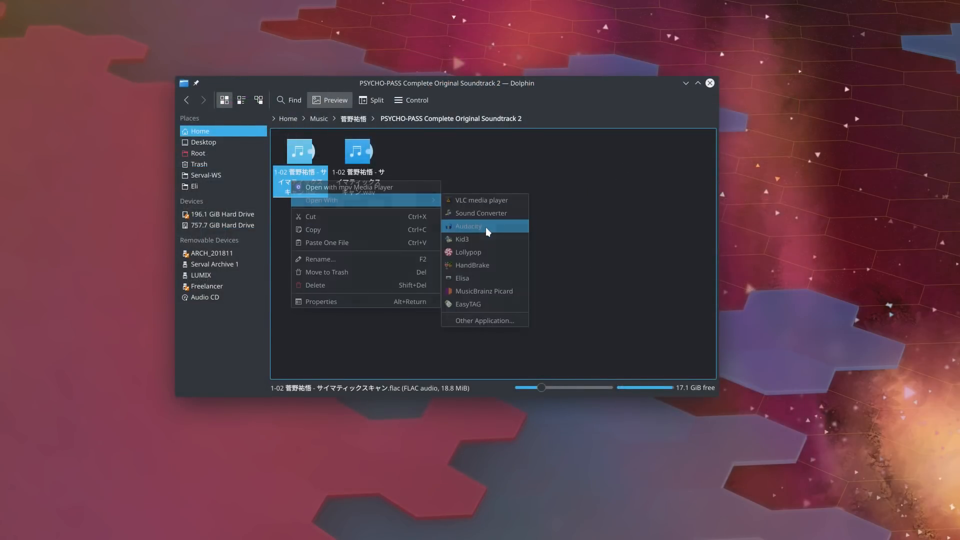
click(485, 227)
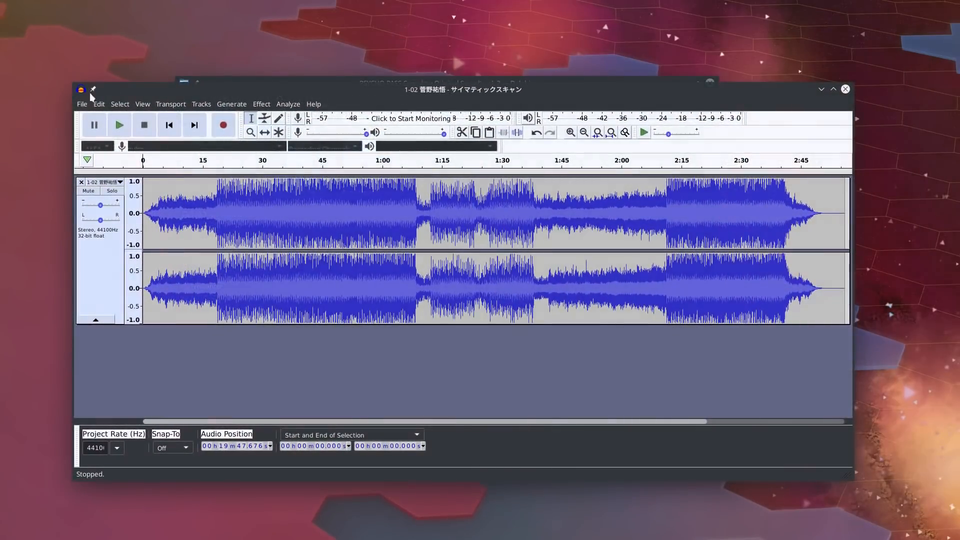
- Export the audio as FLAC to the Tutorial folder with FIXED appended to the file name, keep the listed metadata tags, and close Audacity
click(82, 104)
mouse_move(130, 203)
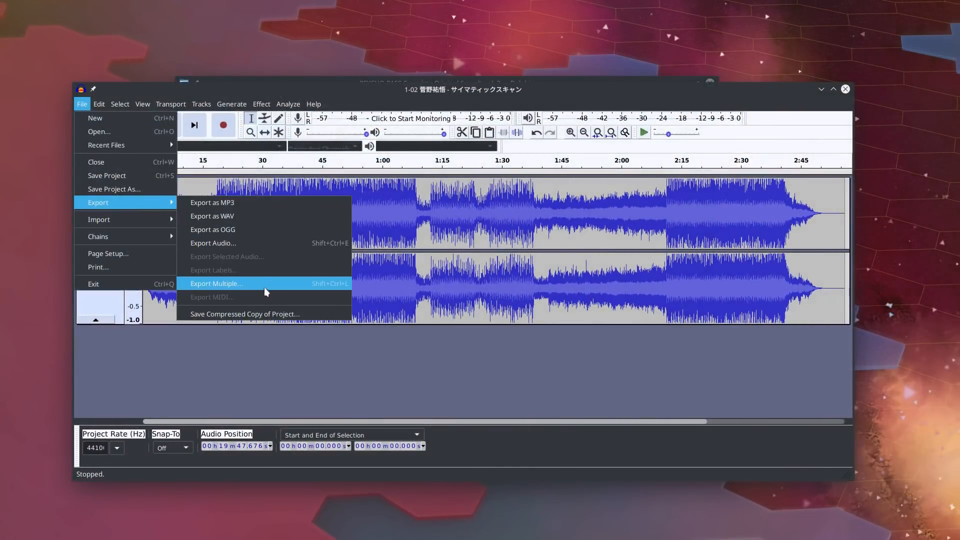
click(248, 244)
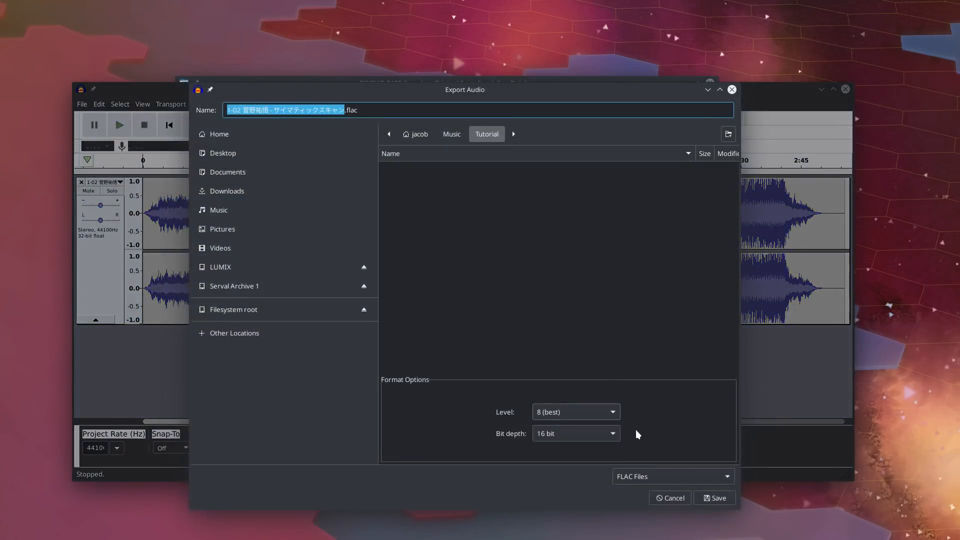
click(342, 111)
text(FIXED)
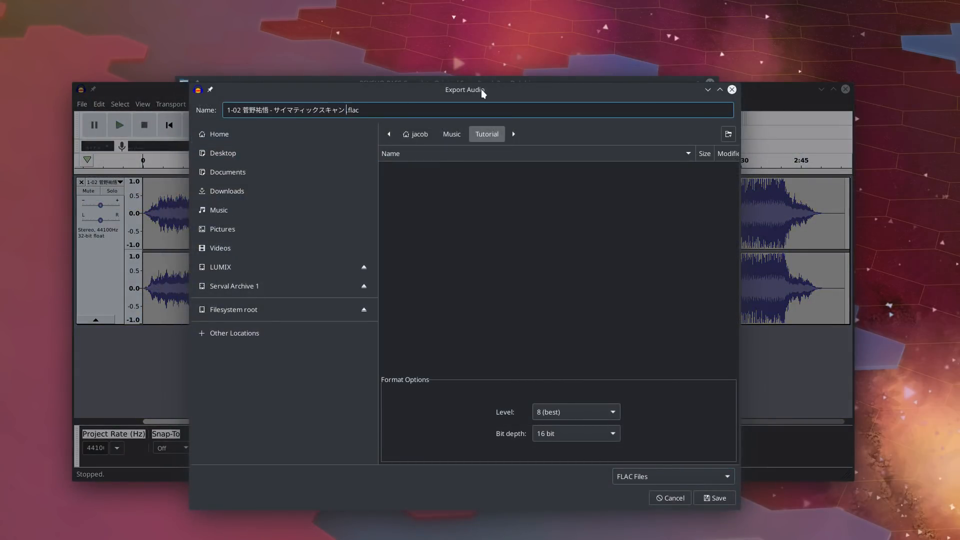
key(Return)
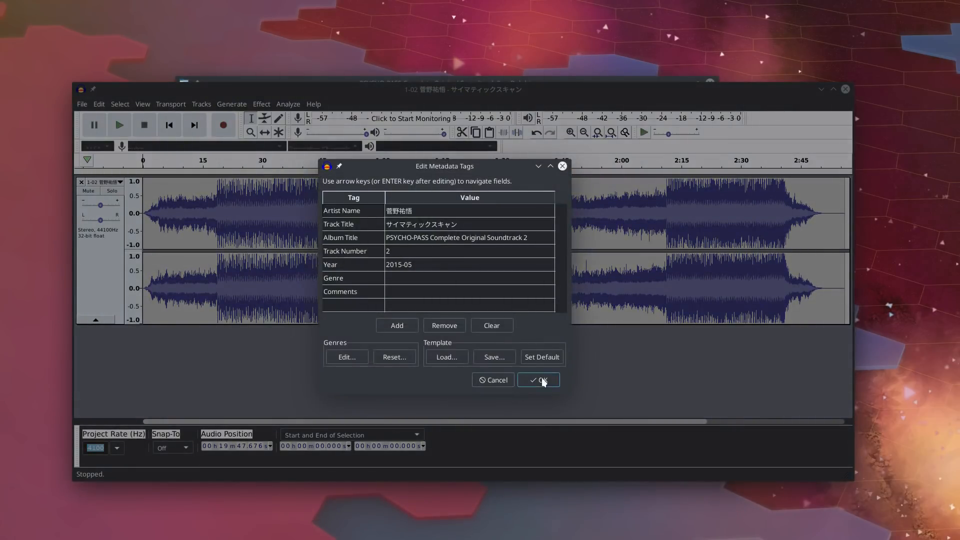
click(542, 380)
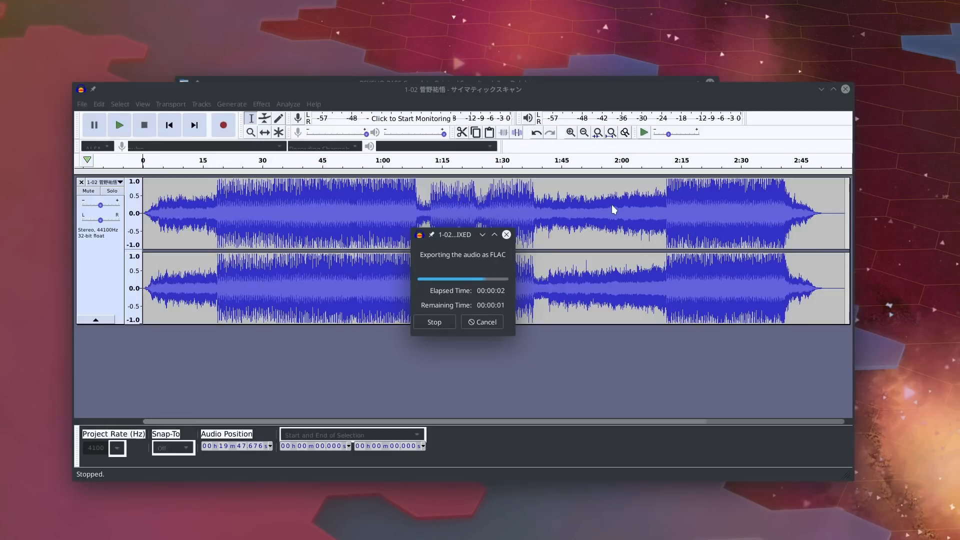
click(845, 89)
- Open the exported FIXED.flac from the Tutorial folder in Kid3 and examine which tags and artwork it carries
right_click(318, 167)
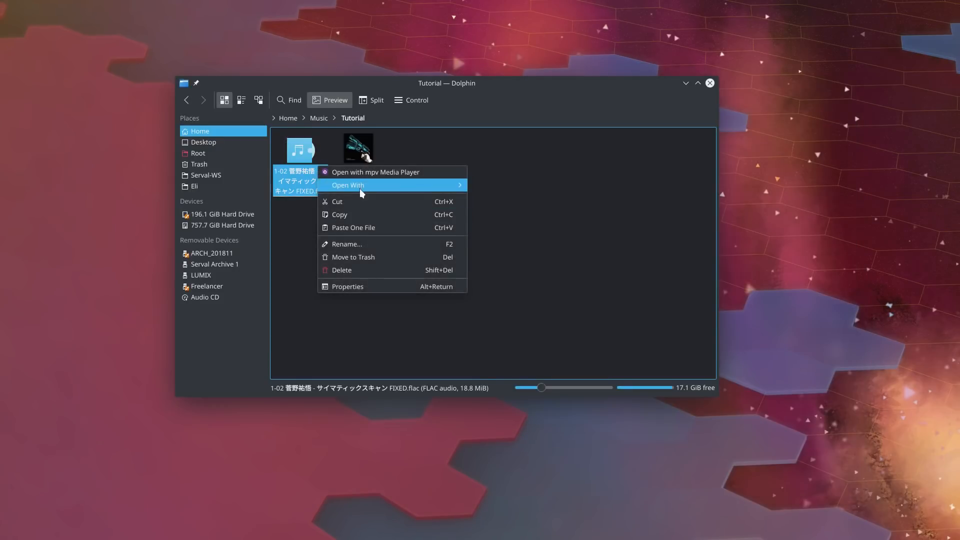
mouse_move(395, 185)
click(507, 225)
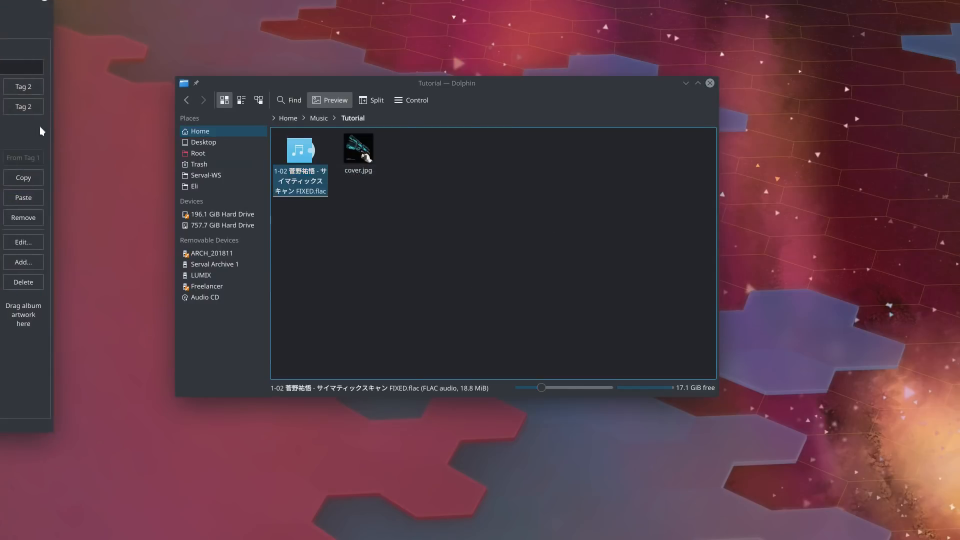
drag(61, 0, 62, 45)
drag(0, 52, 655, 58)
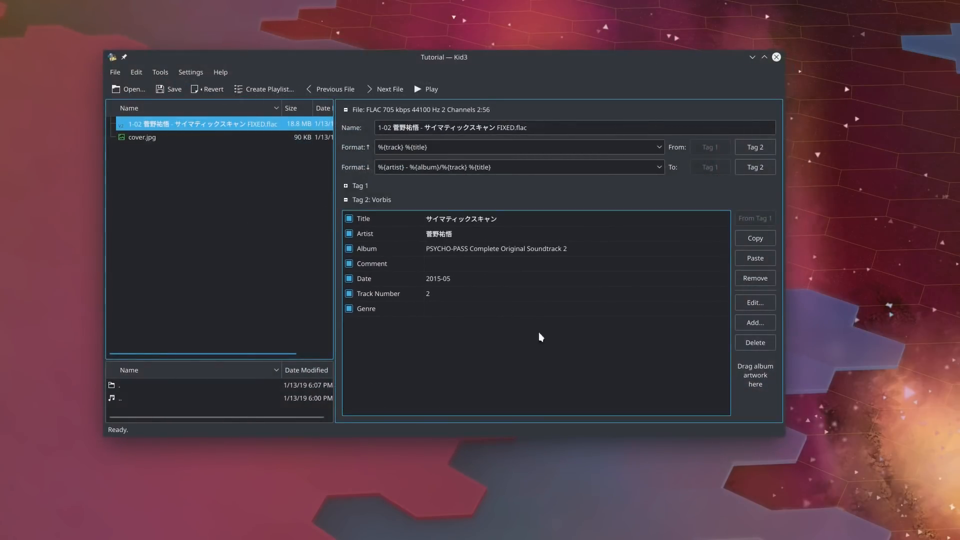
- Embed cover.jpg from the Tutorial folder as the FIXED.flac file's front cover picture, save the tags, and close Kid3
click(515, 250)
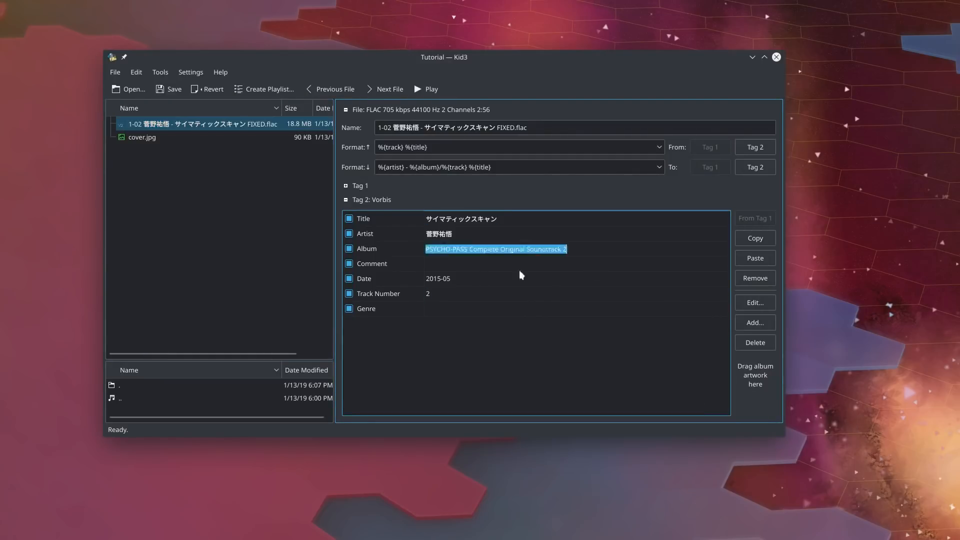
click(530, 309)
click(550, 373)
click(764, 399)
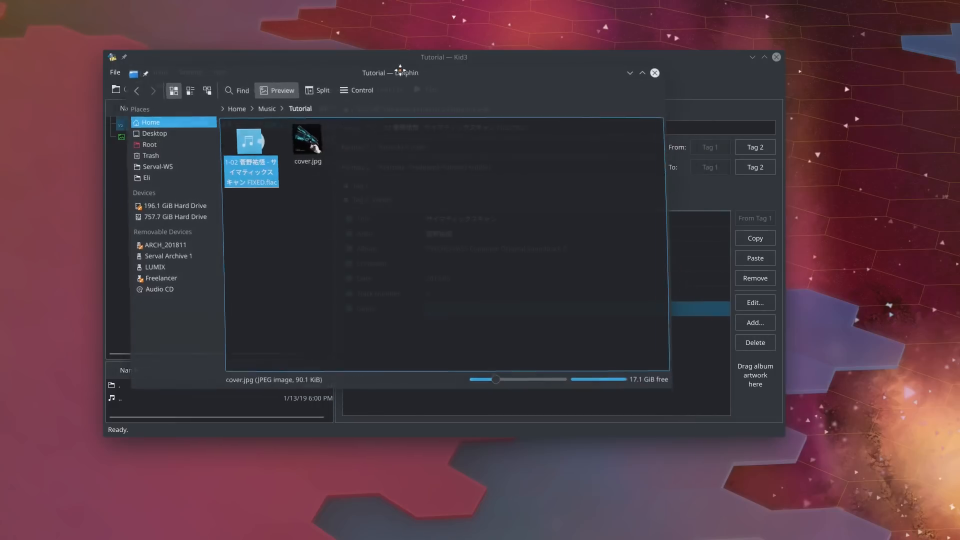
click(295, 153)
drag(295, 153, 758, 387)
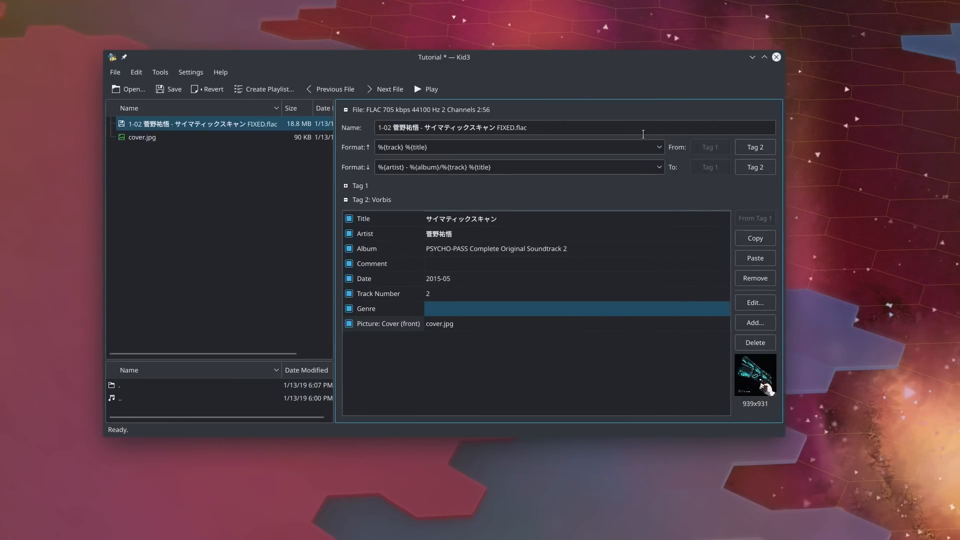
click(176, 95)
click(775, 58)
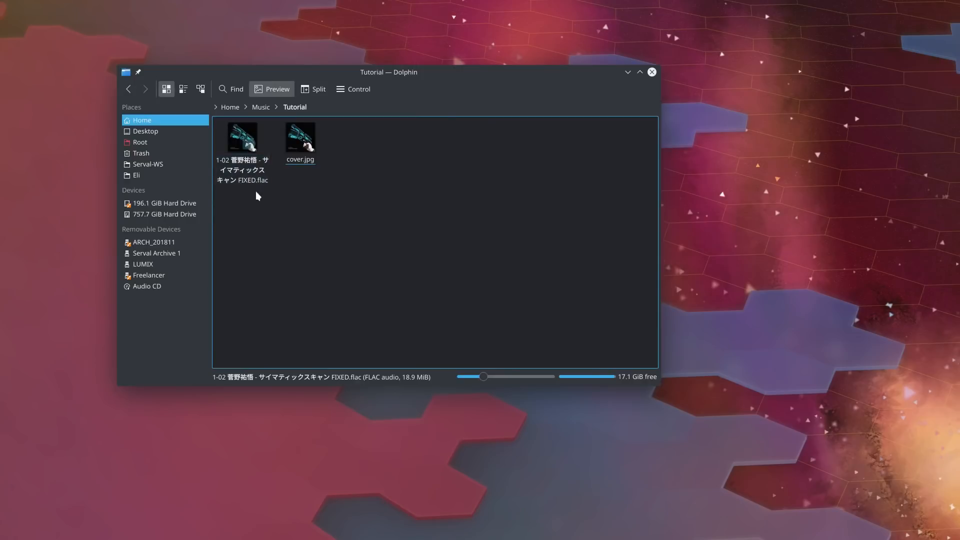
- Select the FIXED.flac file, bring up SoundConverter, and look through SoundConverter's bug list on Launchpad in Firefox
drag(263, 206, 245, 157)
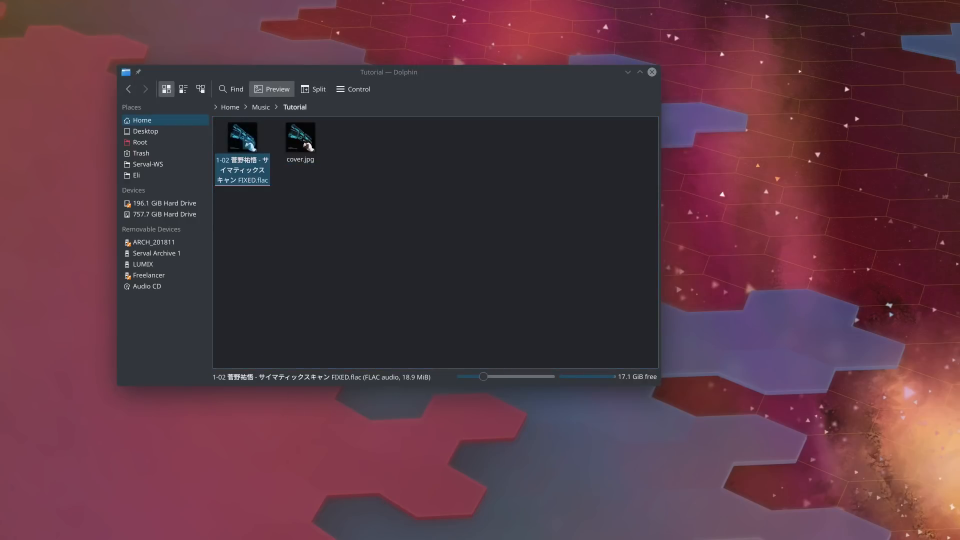
drag(261, 415, 414, 130)
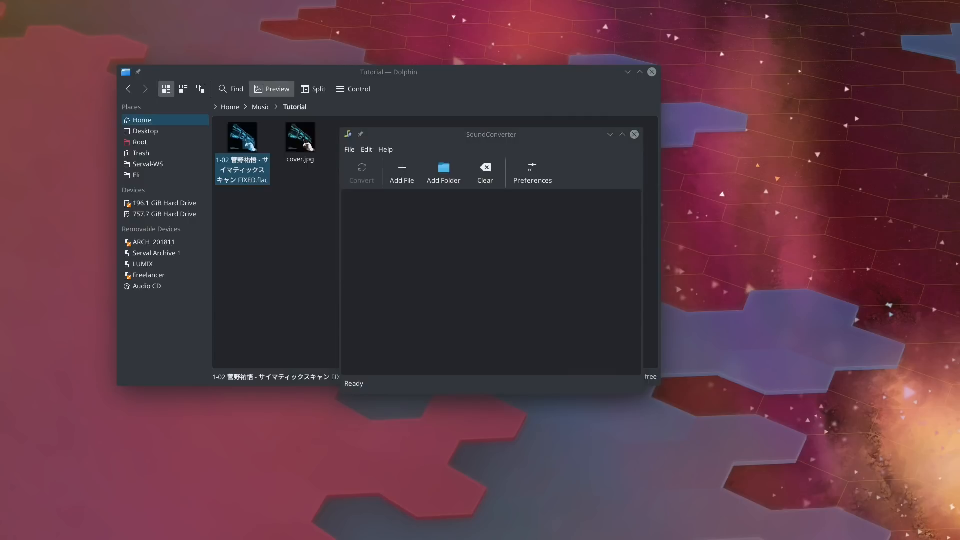
drag(665, 538, 308, 94)
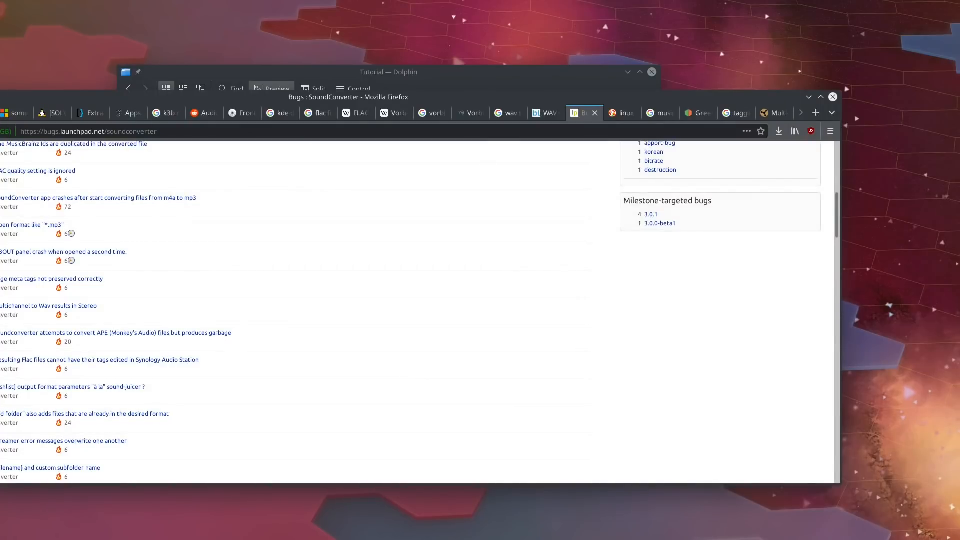
drag(0, 90, 44, 85)
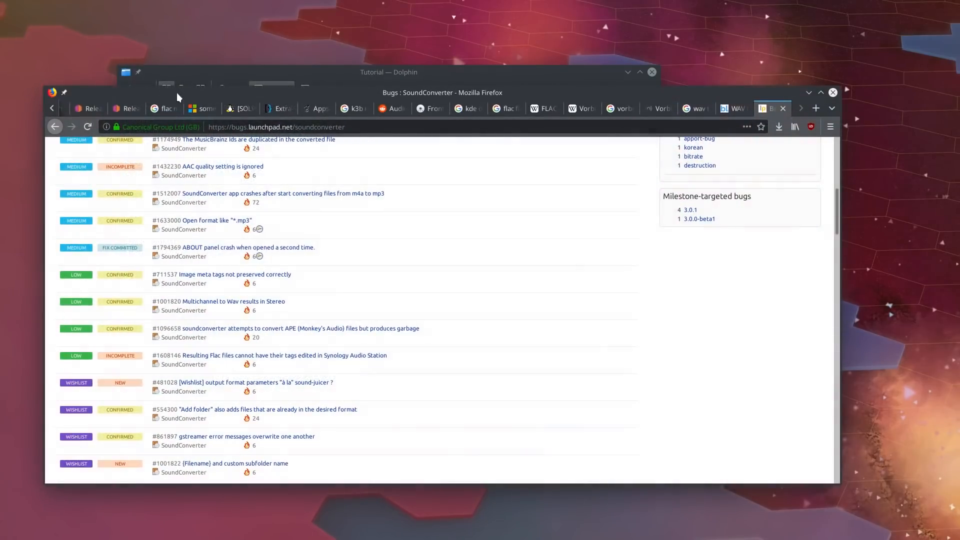
drag(177, 96, 186, 102)
scroll(403, 336, up, 7)
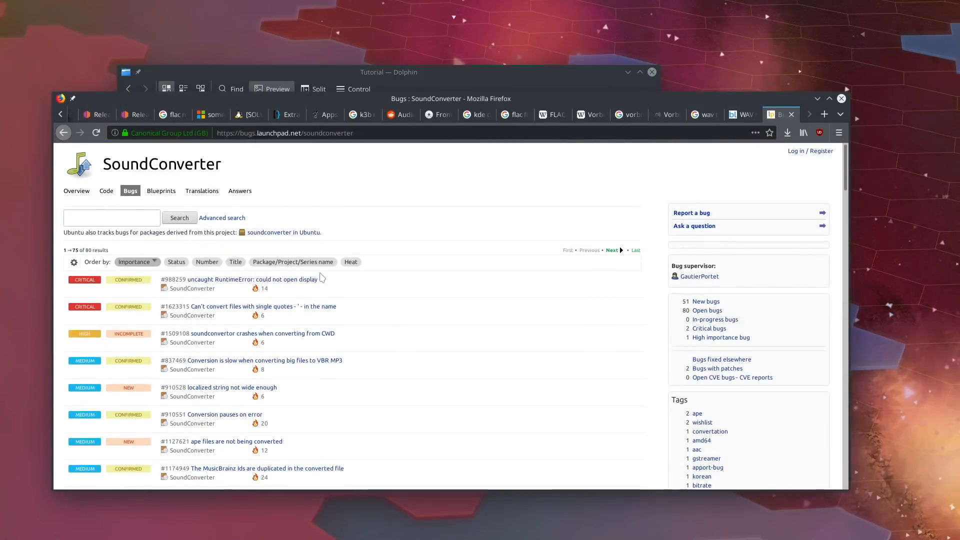
scroll(350, 289, down, 5)
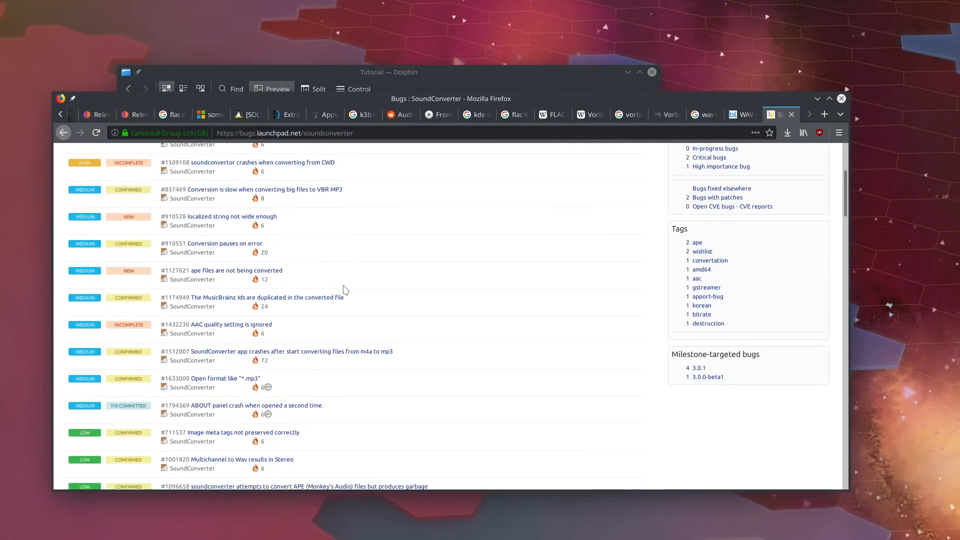
scroll(345, 290, down, 10)
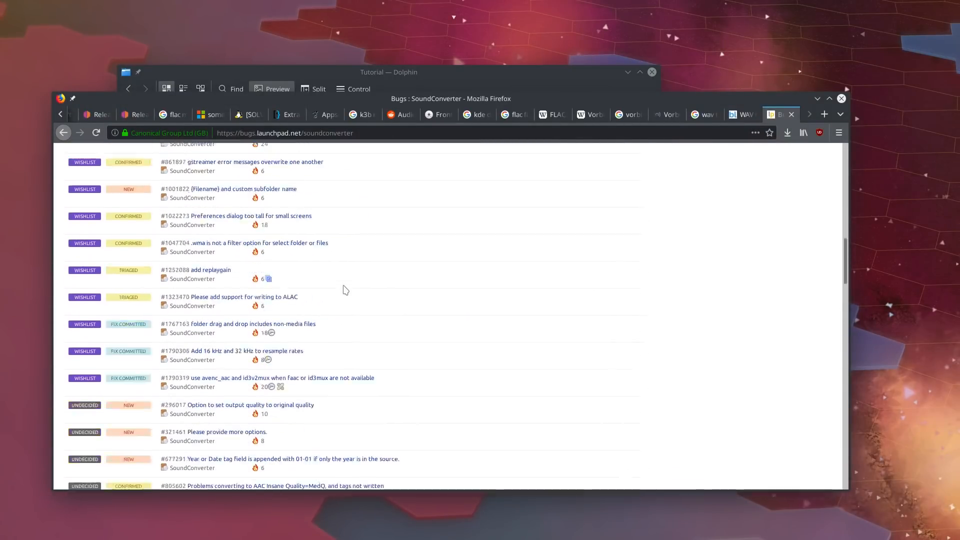
scroll(345, 290, down, 15)
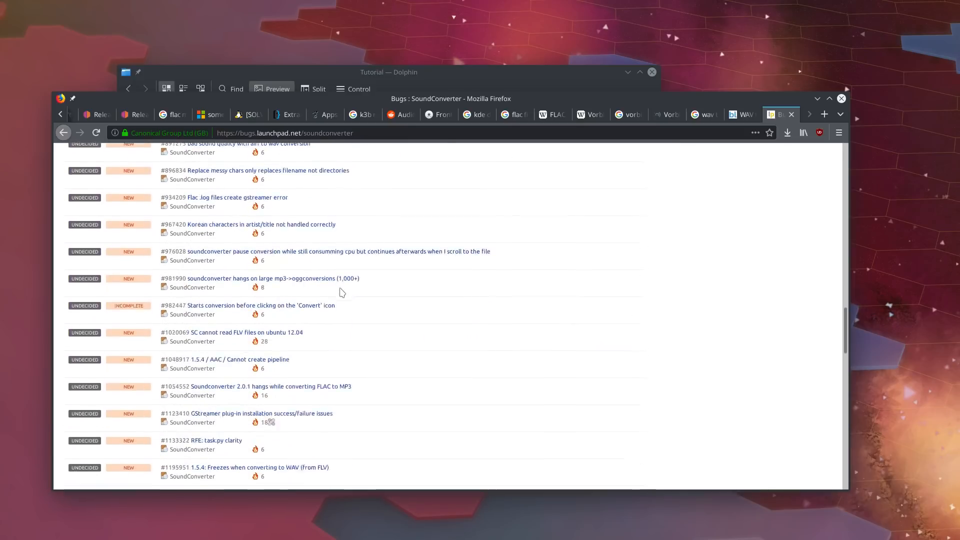
scroll(95, 318, down, 10)
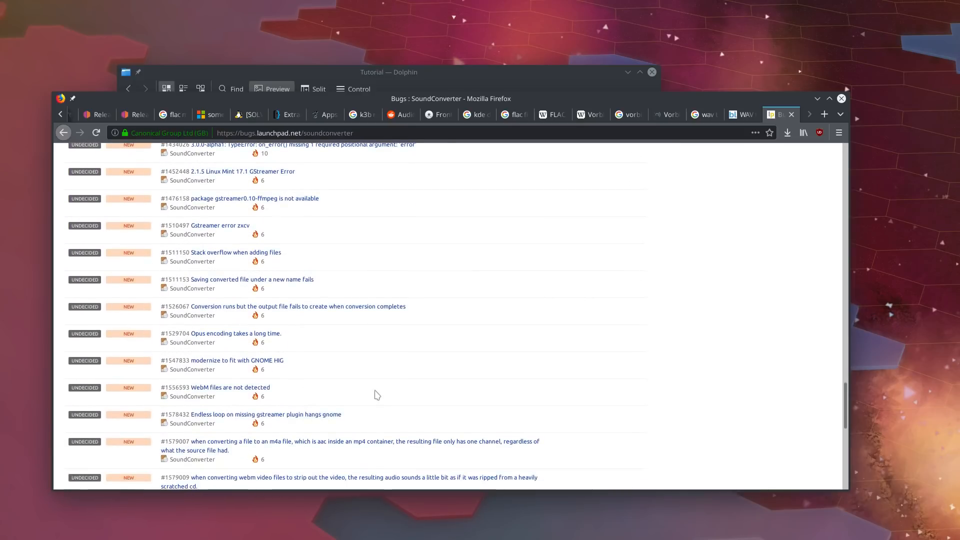
scroll(583, 380, up, 20)
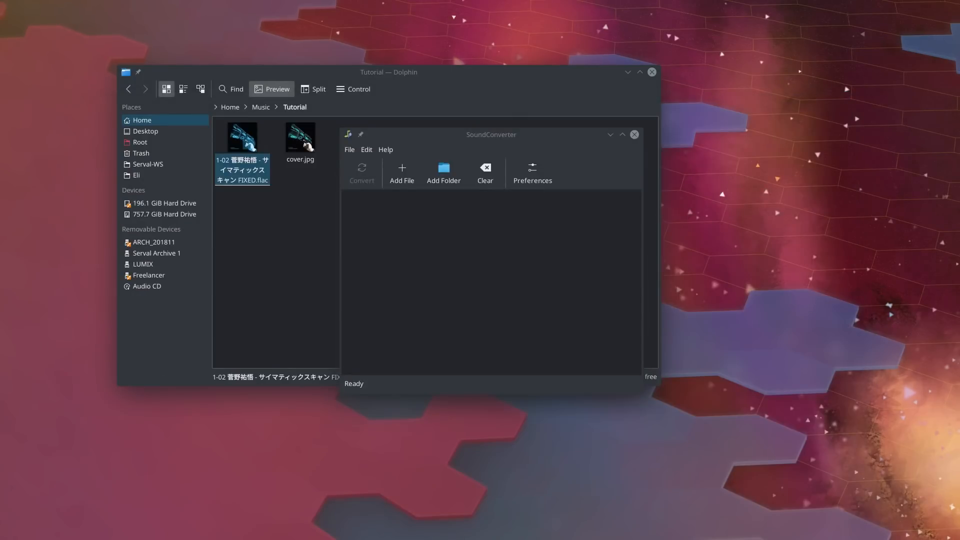
- Close SoundConverter and the Tutorial folder window
drag(456, 139, 498, 151)
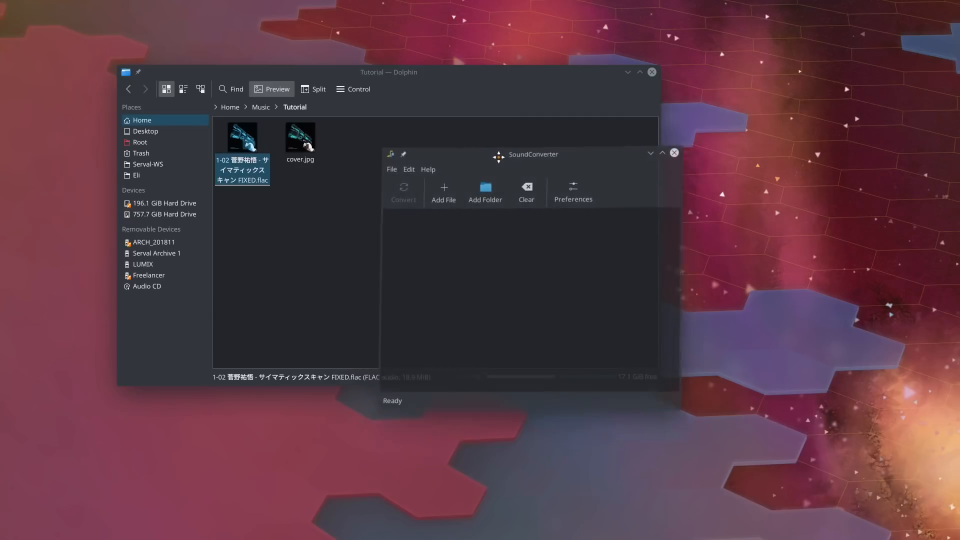
click(677, 147)
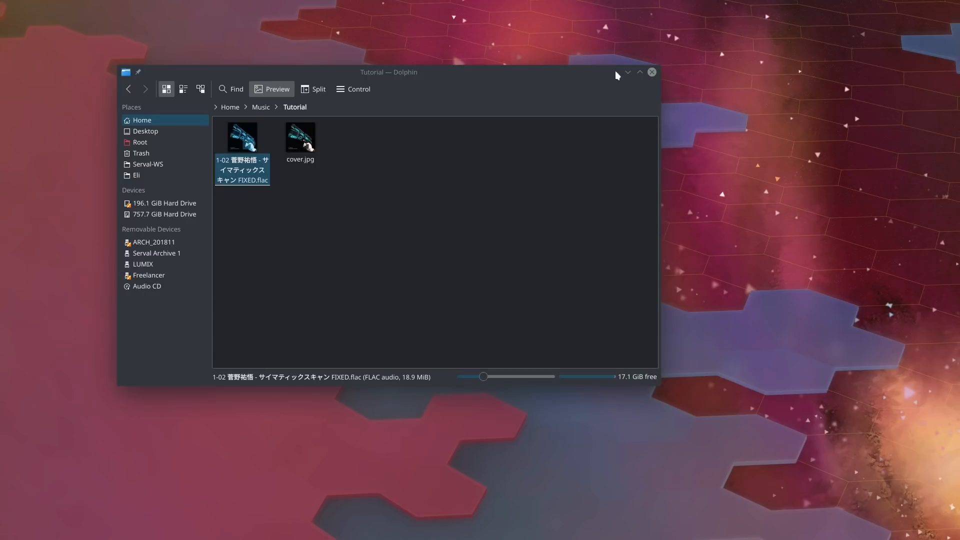
click(653, 72)
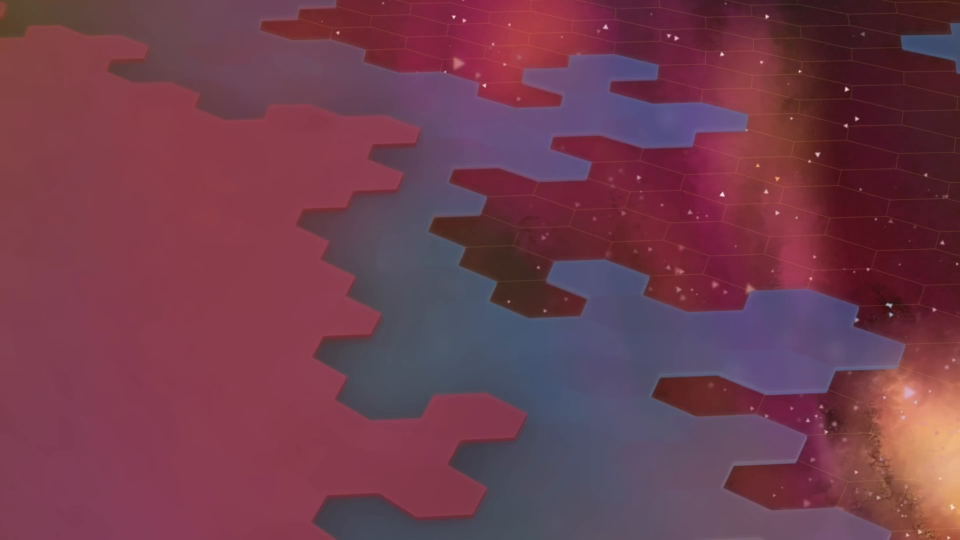
- Bring up the Nerd on the Street start page in Firefox, enlarge the window, and look over the recent forum posts
drag(501, 539, 430, 159)
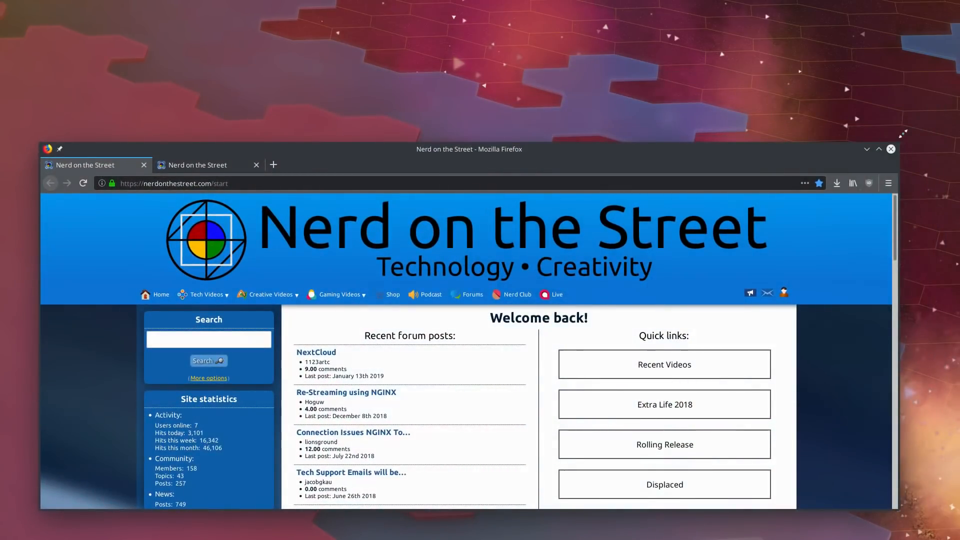
drag(898, 142, 938, 30)
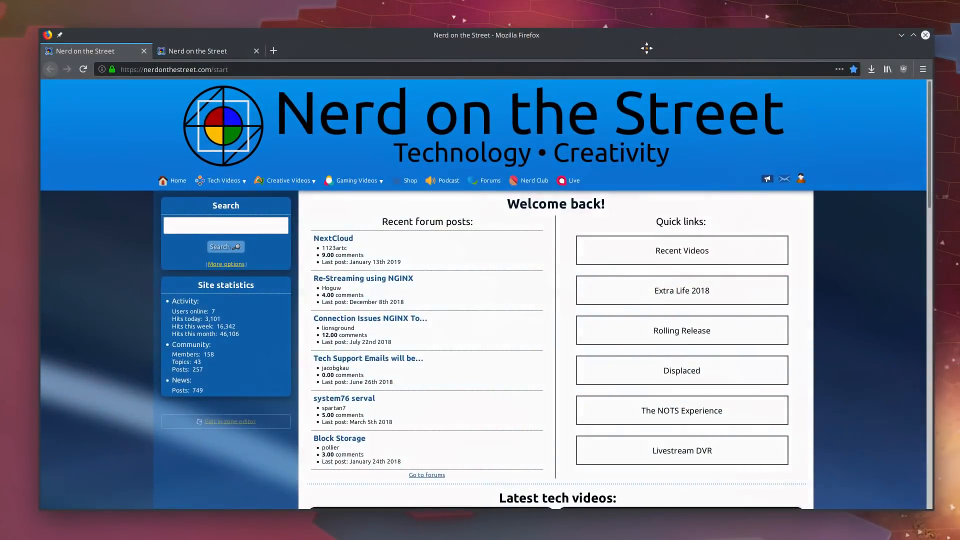
drag(647, 48, 645, 47)
scroll(482, 231, down, 1)
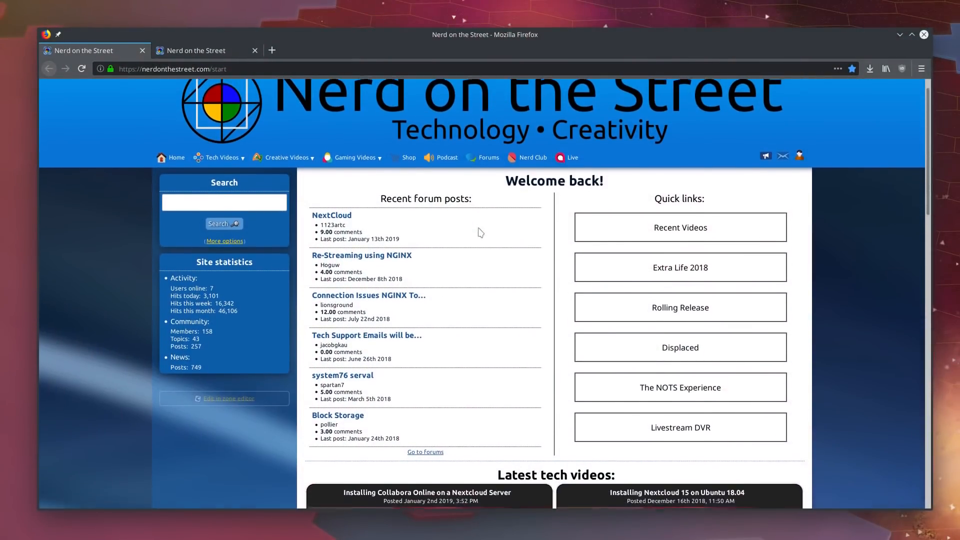
scroll(478, 257, up, 1)
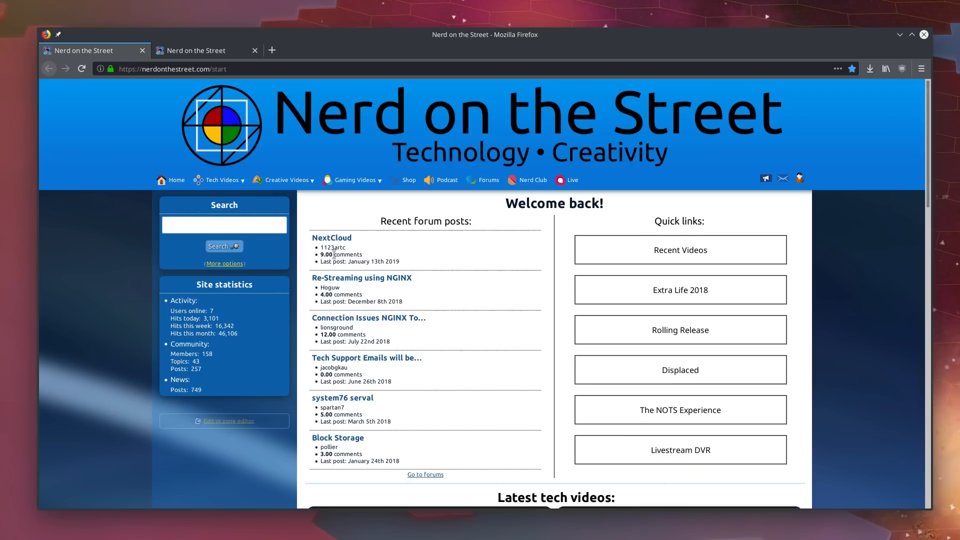
click(323, 263)
- Examine the Nerd Club join page, covering its payment options, member benefits and funding goals
click(202, 50)
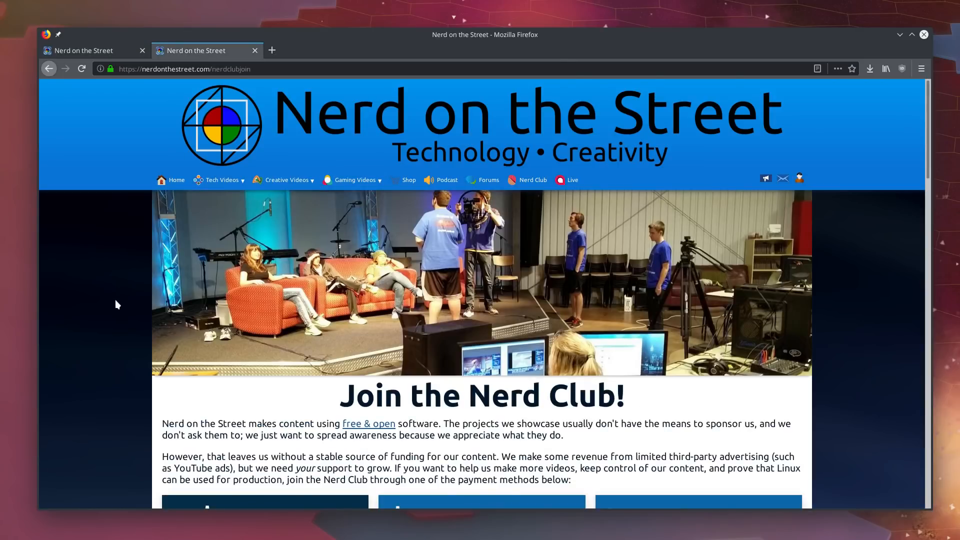
scroll(116, 301, down, 3)
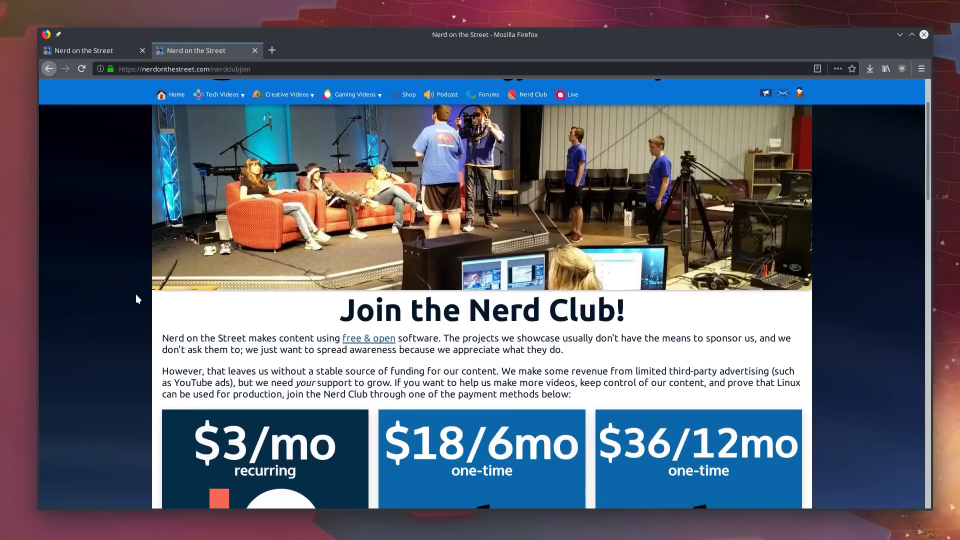
scroll(126, 272, down, 5)
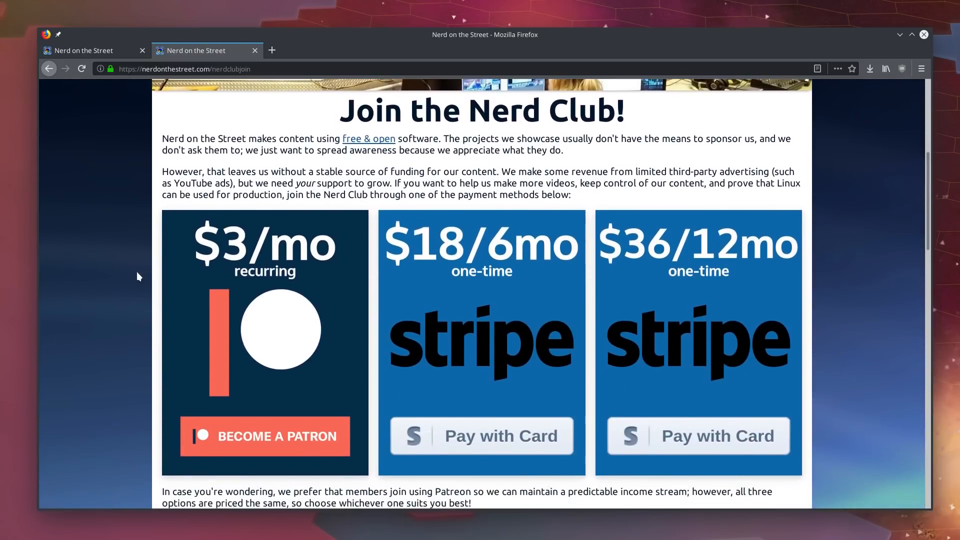
scroll(150, 286, down, 1)
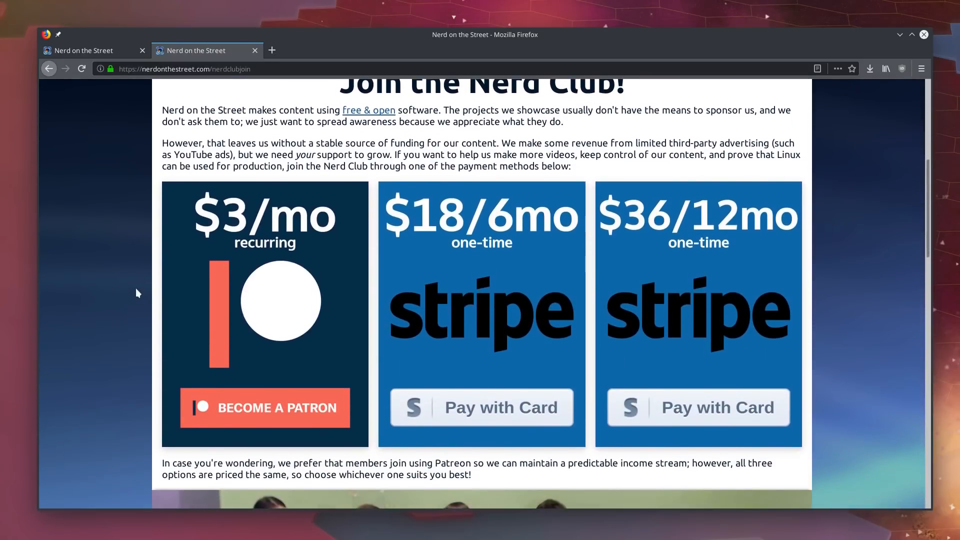
scroll(153, 295, up, 1)
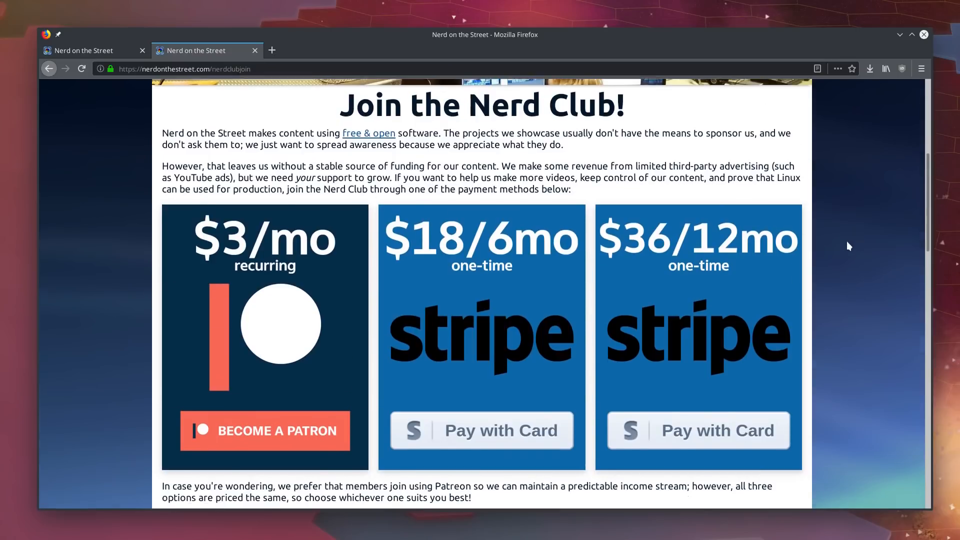
scroll(847, 242, down, 10)
scroll(846, 244, down, 10)
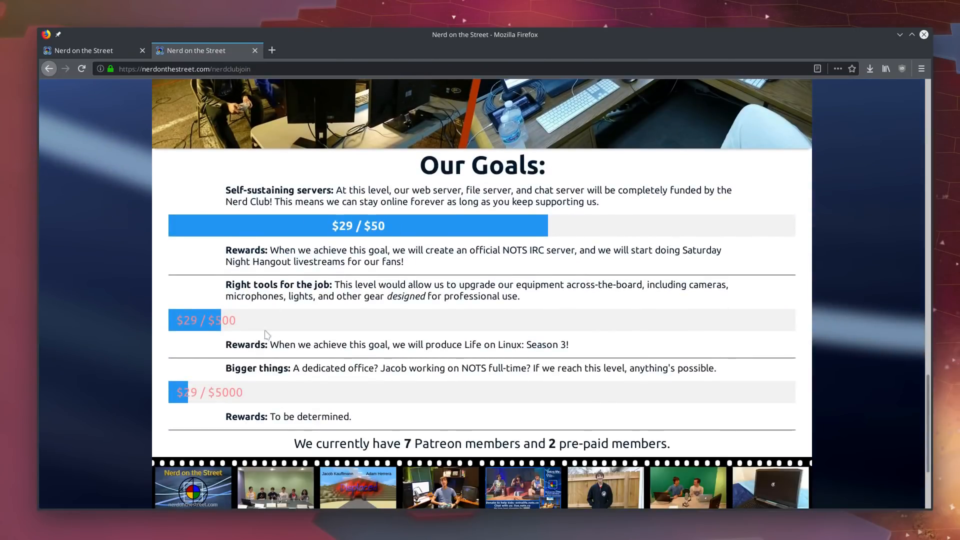
scroll(96, 256, down, 4)
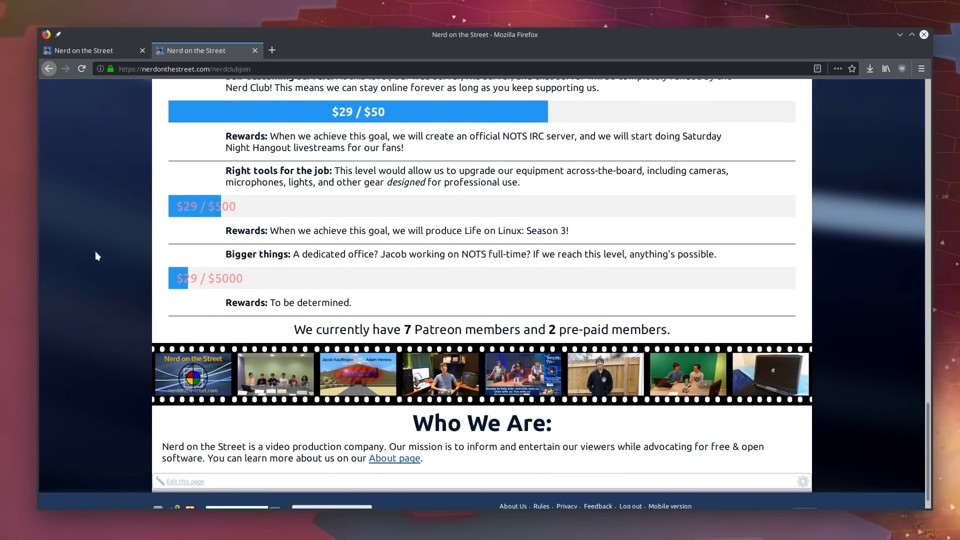
scroll(97, 260, up, 4)
scroll(137, 306, up, 10)
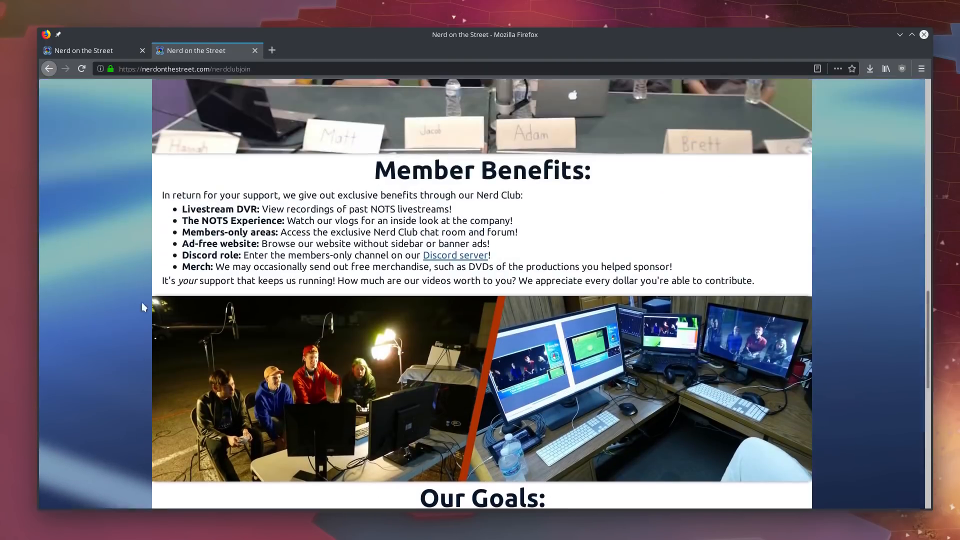